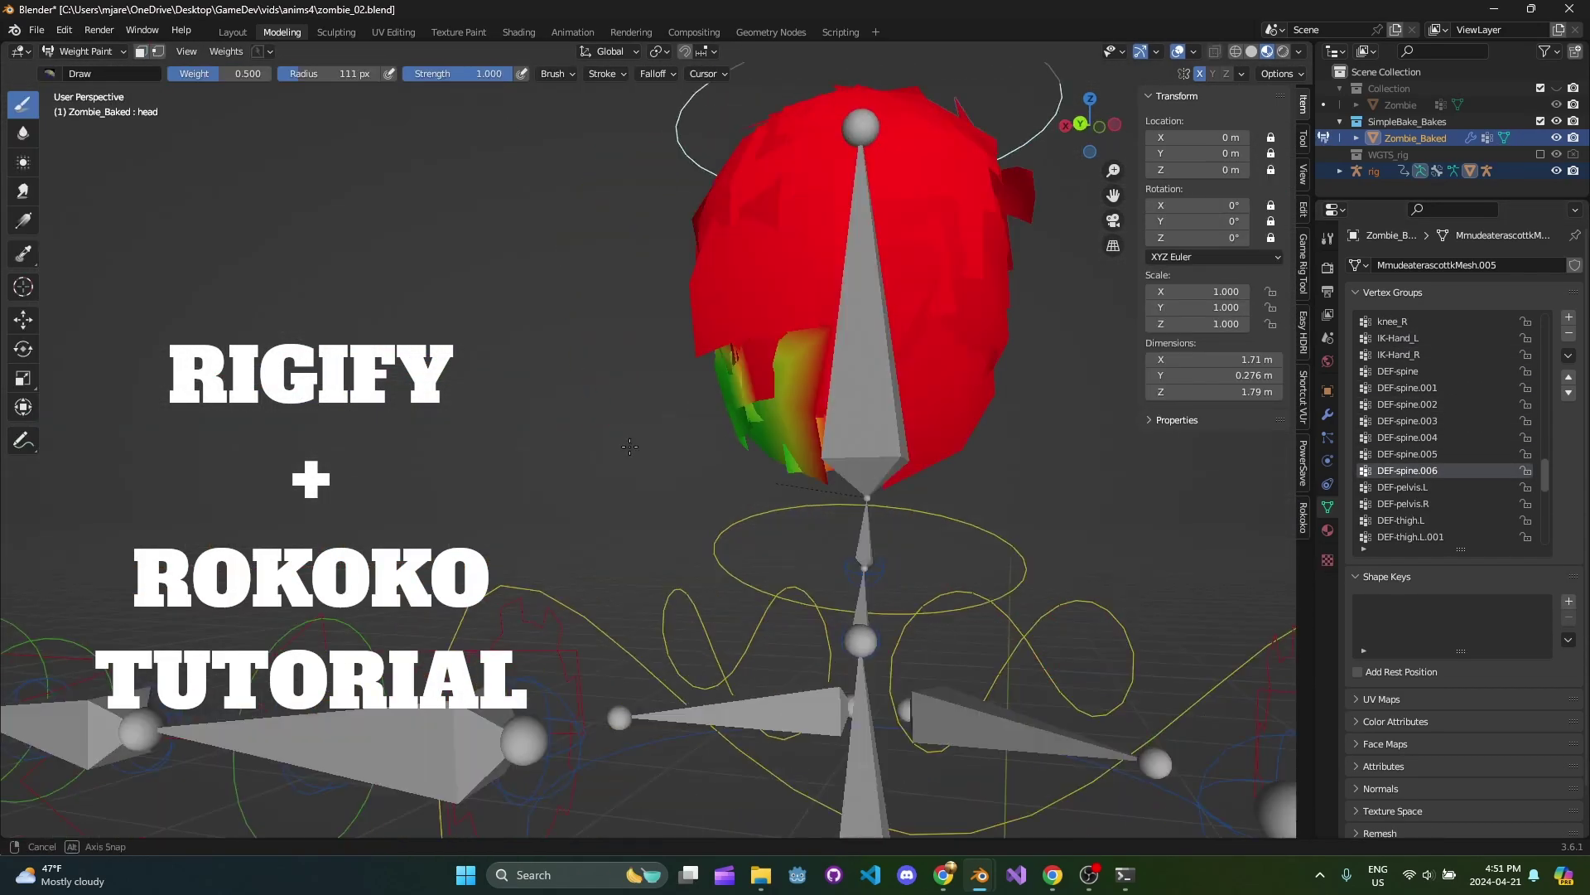
pyautogui.moveTo(629, 447); pyautogui.dragTo(385, 449, button='middle')
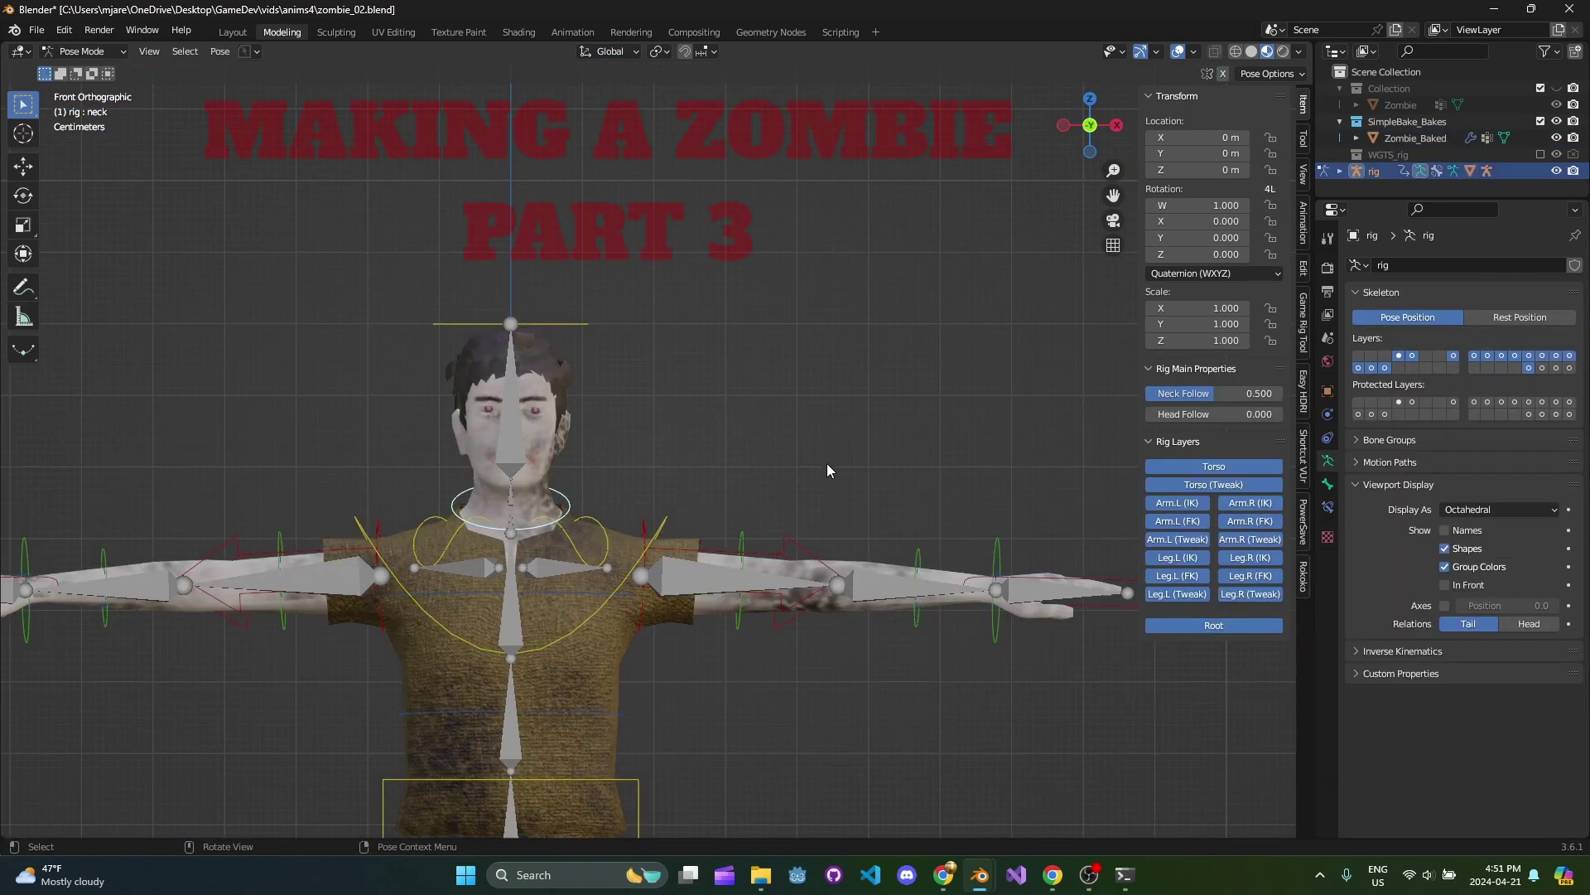
pyautogui.press('KP_3')
pyautogui.press('r')
pyautogui.rightClick(820, 398)
pyautogui.click(780, 322)
pyautogui.press('r')
pyautogui.rightClick(762, 276)
pyautogui.moveTo(763, 277); pyautogui.dragTo(861, 384, button='middle')
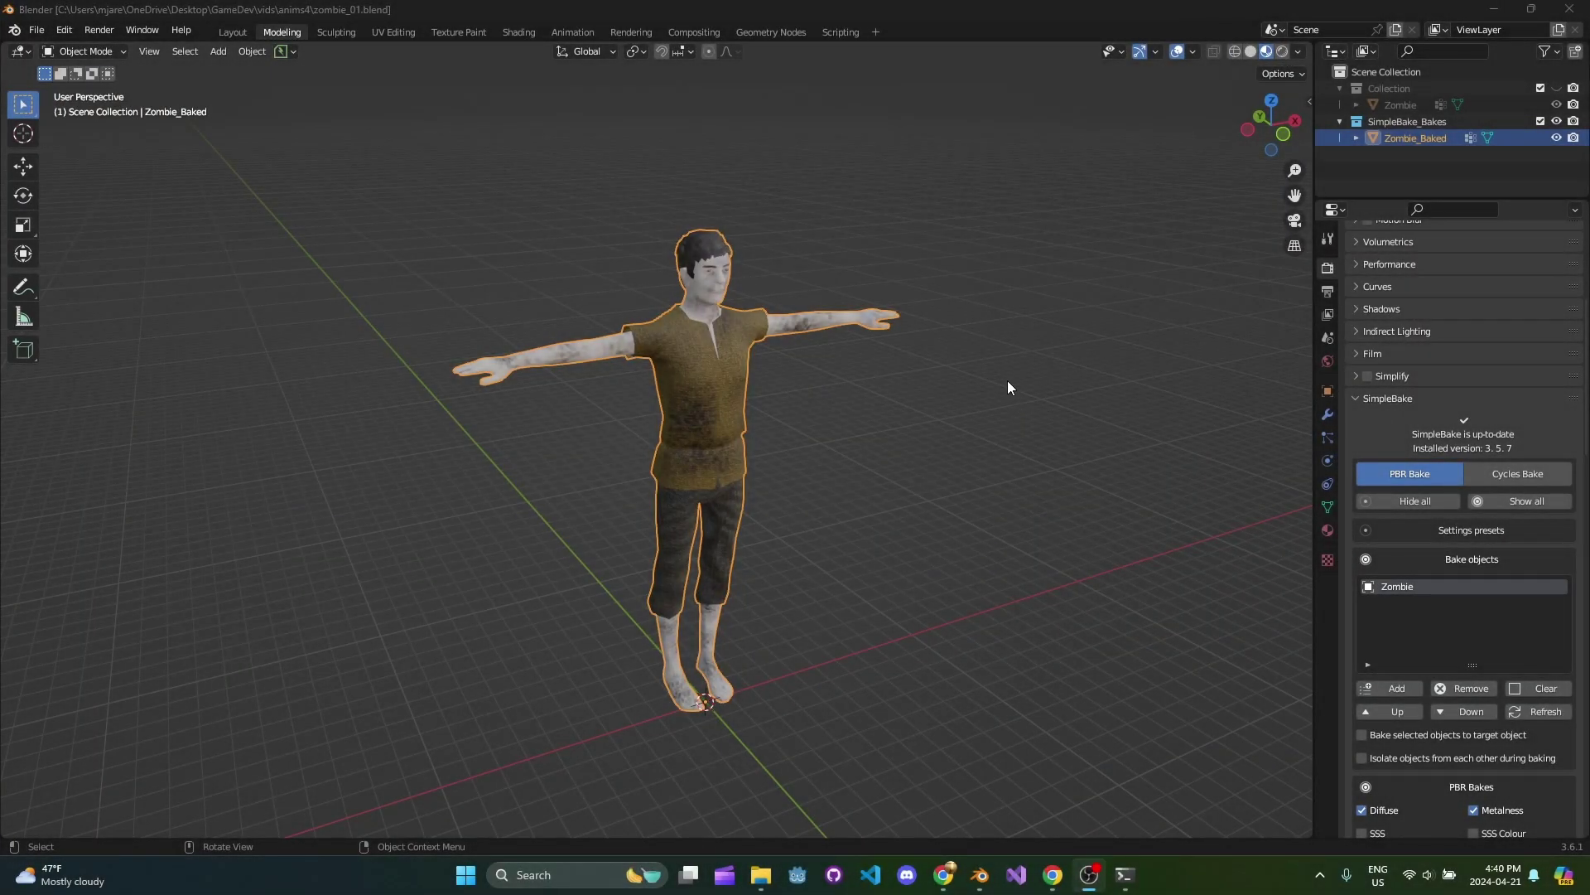
pyautogui.moveTo(1006, 394); pyautogui.dragTo(848, 398, button='middle')
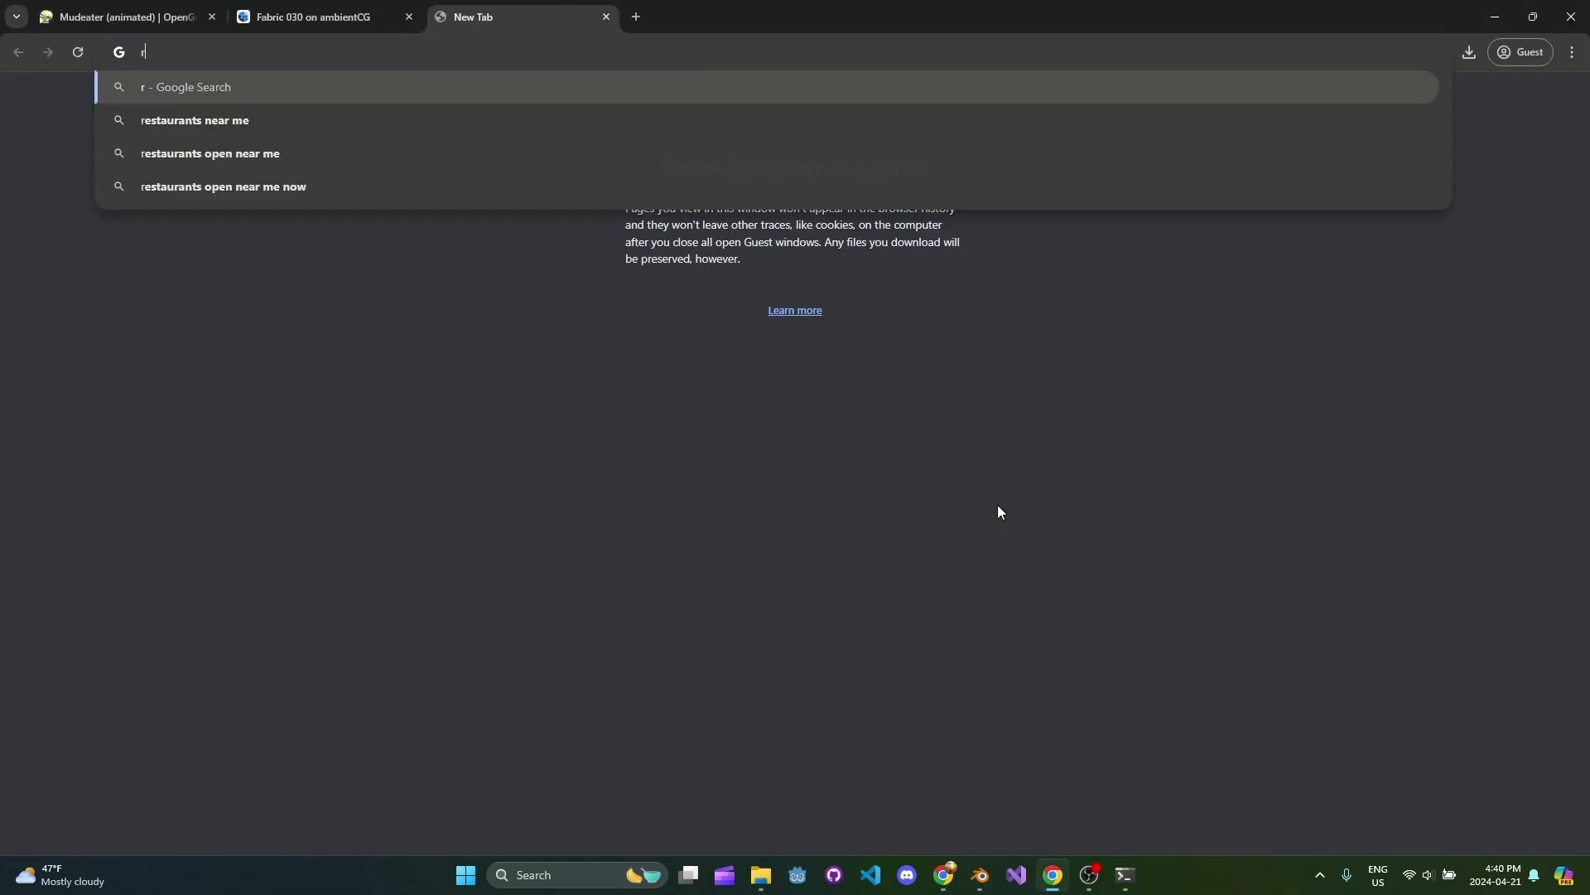
# Search the web for "rokoko blender plugin" and open Rokoko's page on real-time animation and retargeting in Blender.
pyautogui.write('roko')
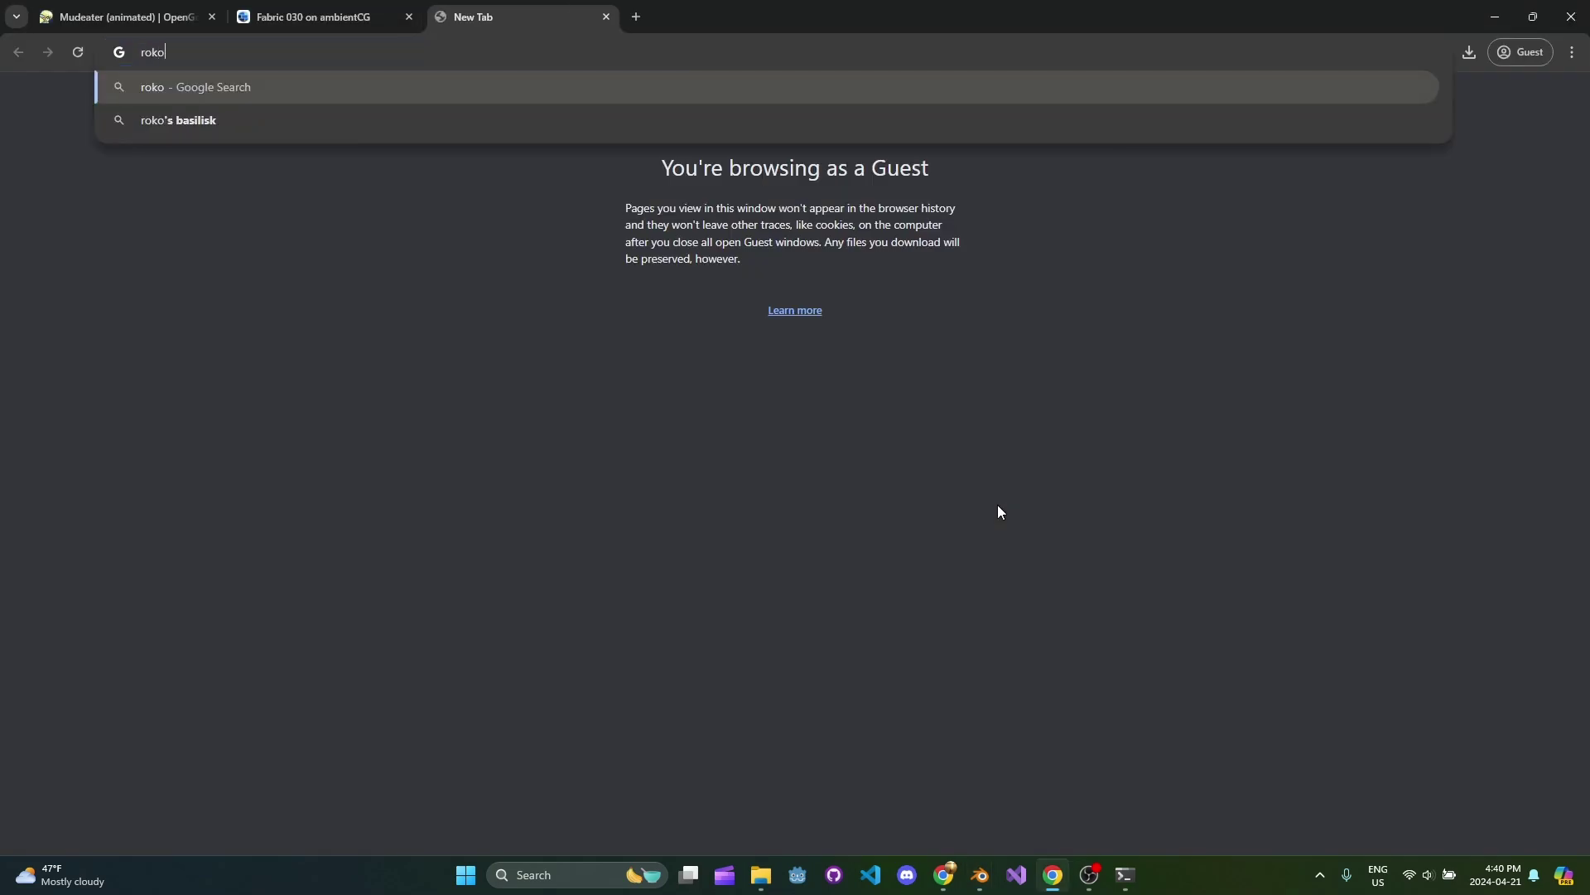
pyautogui.write('ko blender pl')
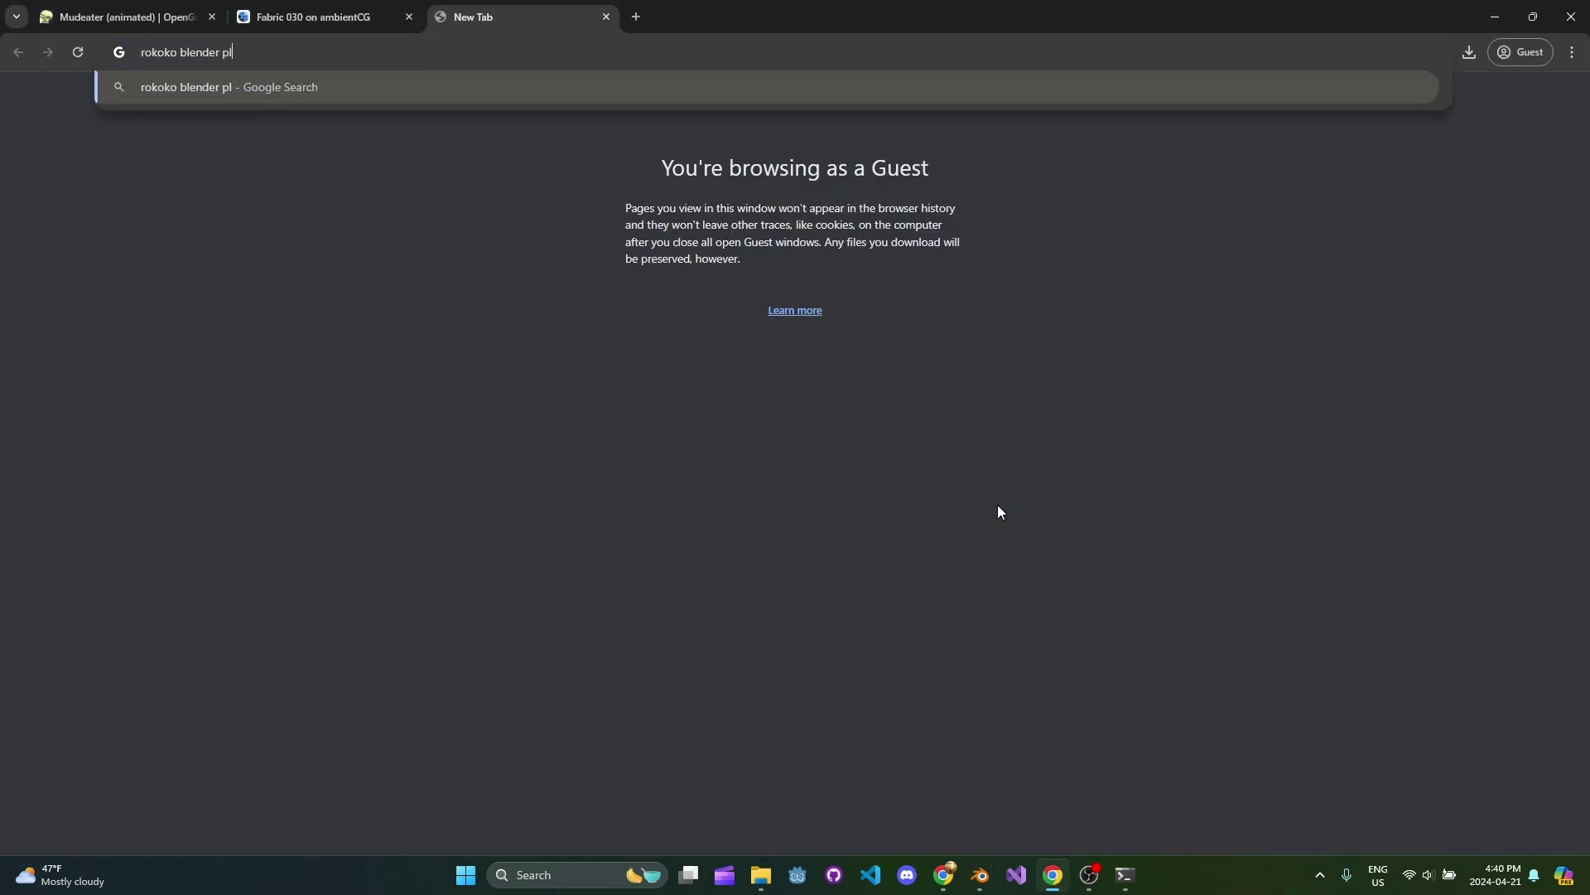
pyautogui.write('ugin')
pyautogui.press('Return')
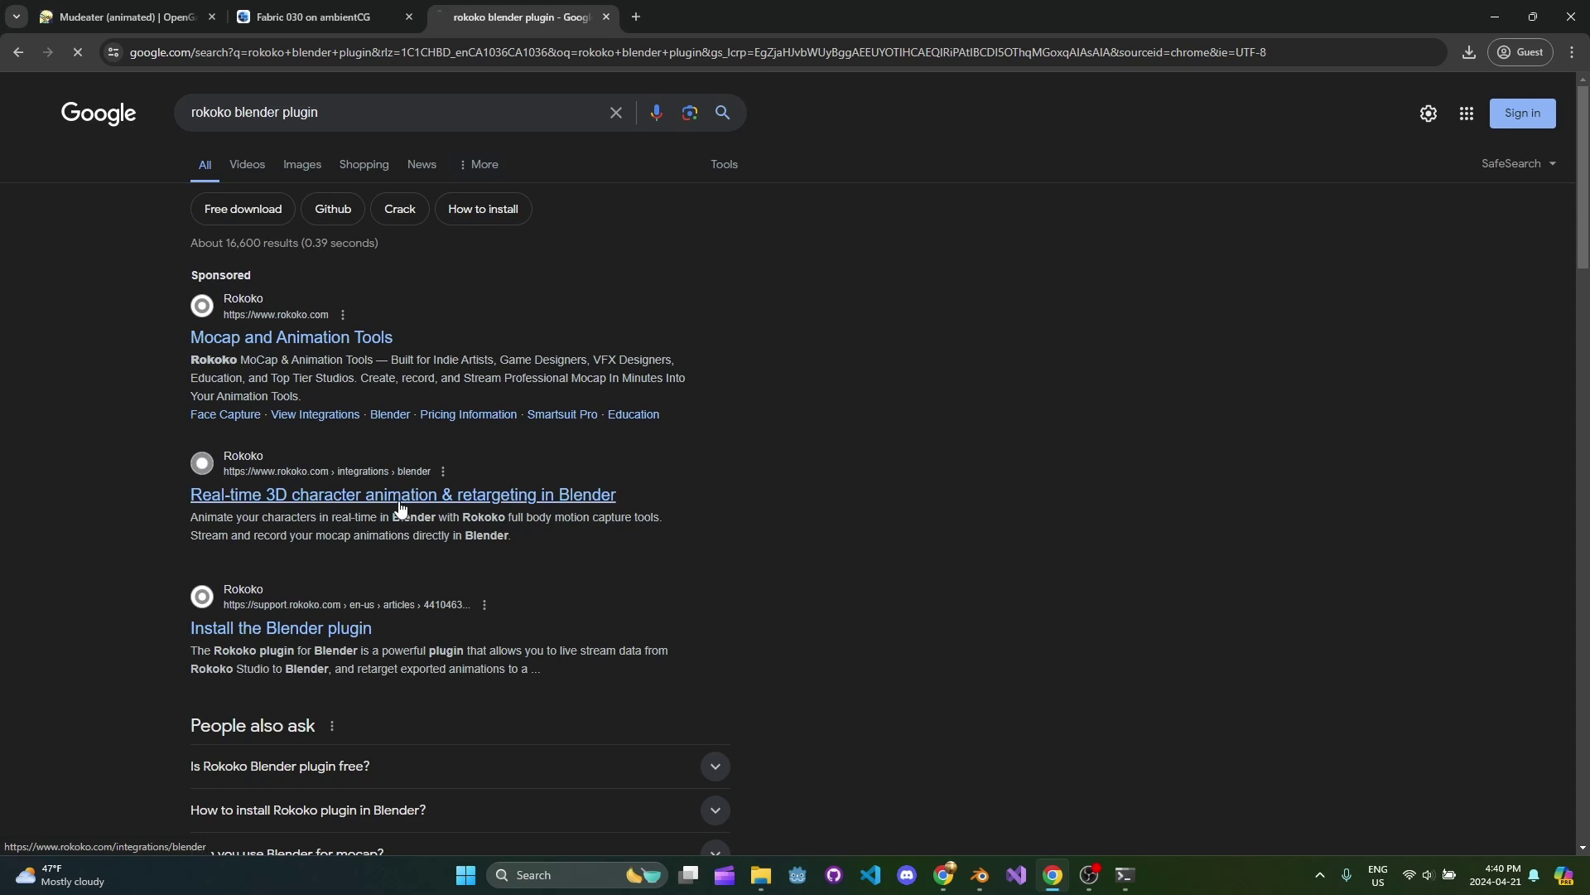
pyautogui.click(398, 497)
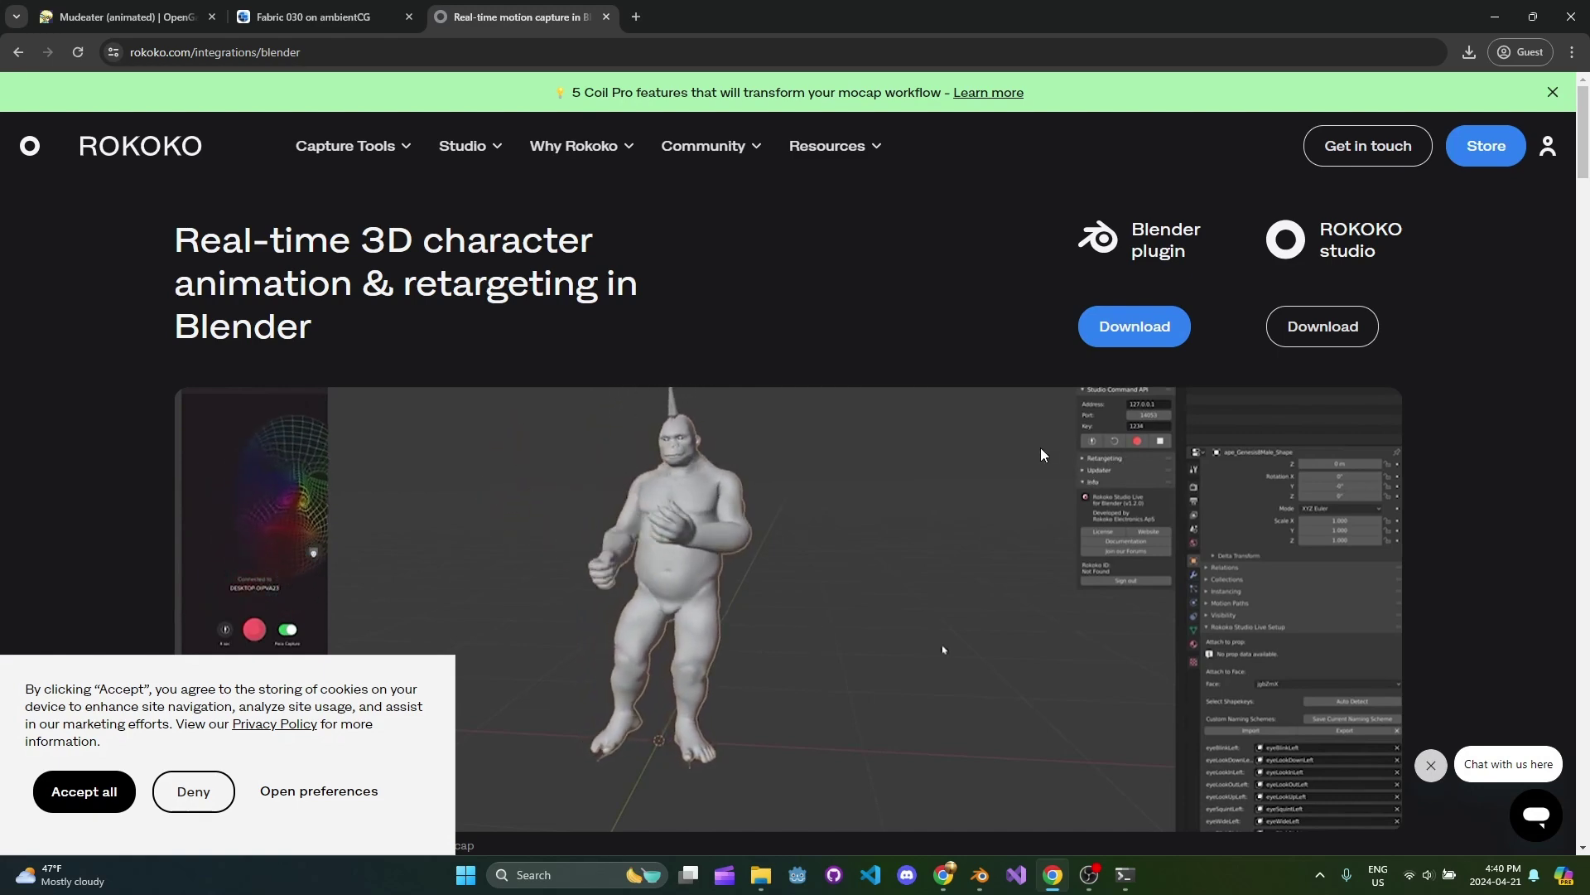
# Switch back to Blender and save zombie_01.blend.
pyautogui.hotkey('alt', 'Tab')
pyautogui.moveTo(817, 439); pyautogui.dragTo(836, 419, button='middle')
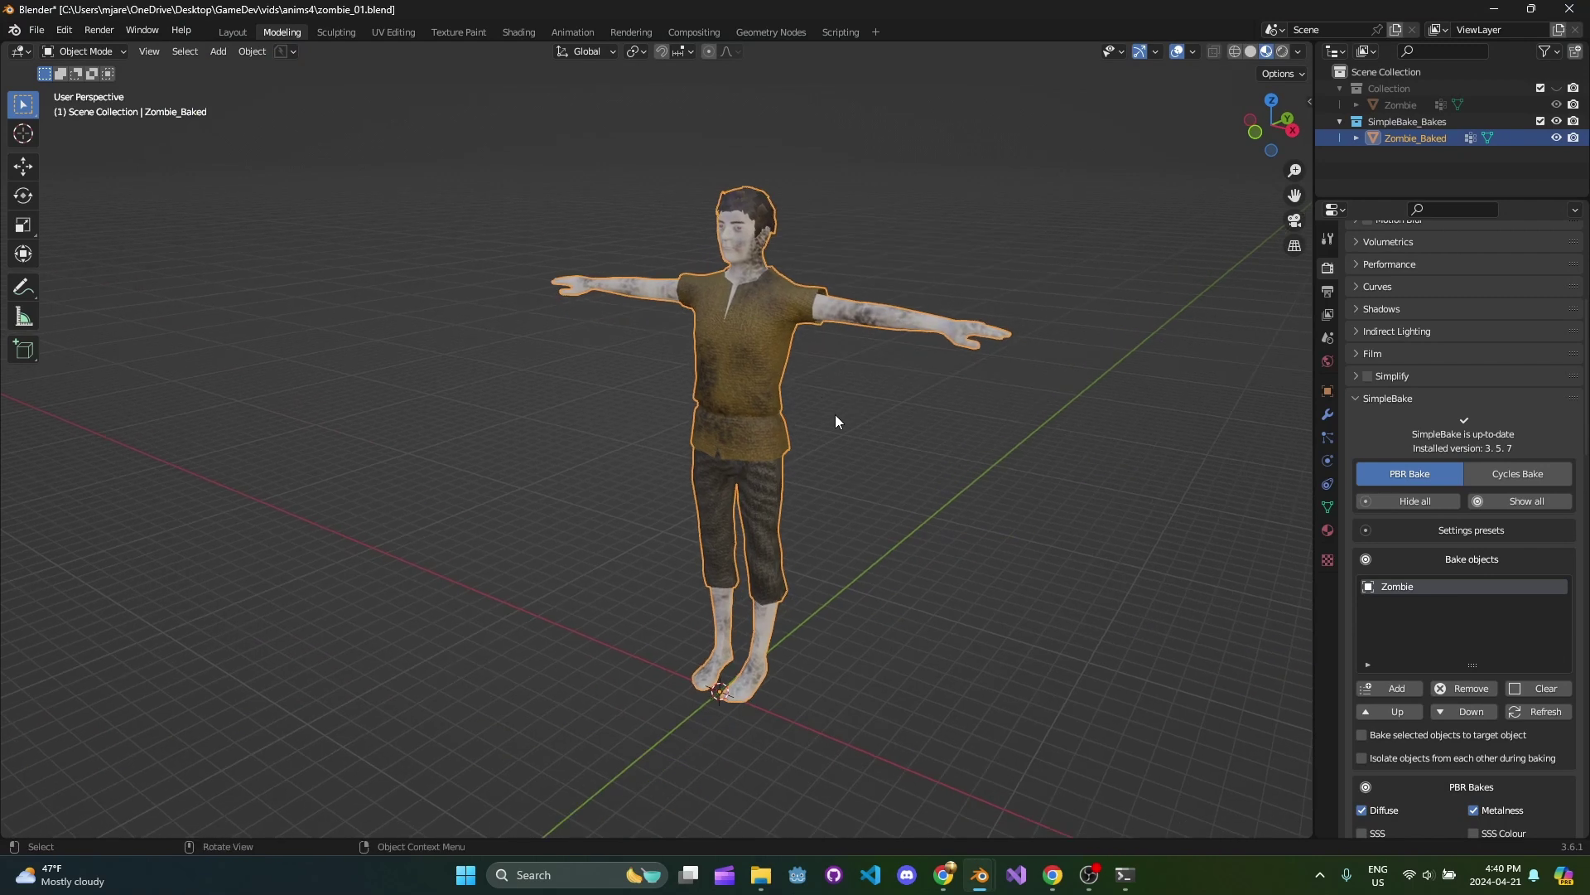
pyautogui.hotkey('ctrl', 's')
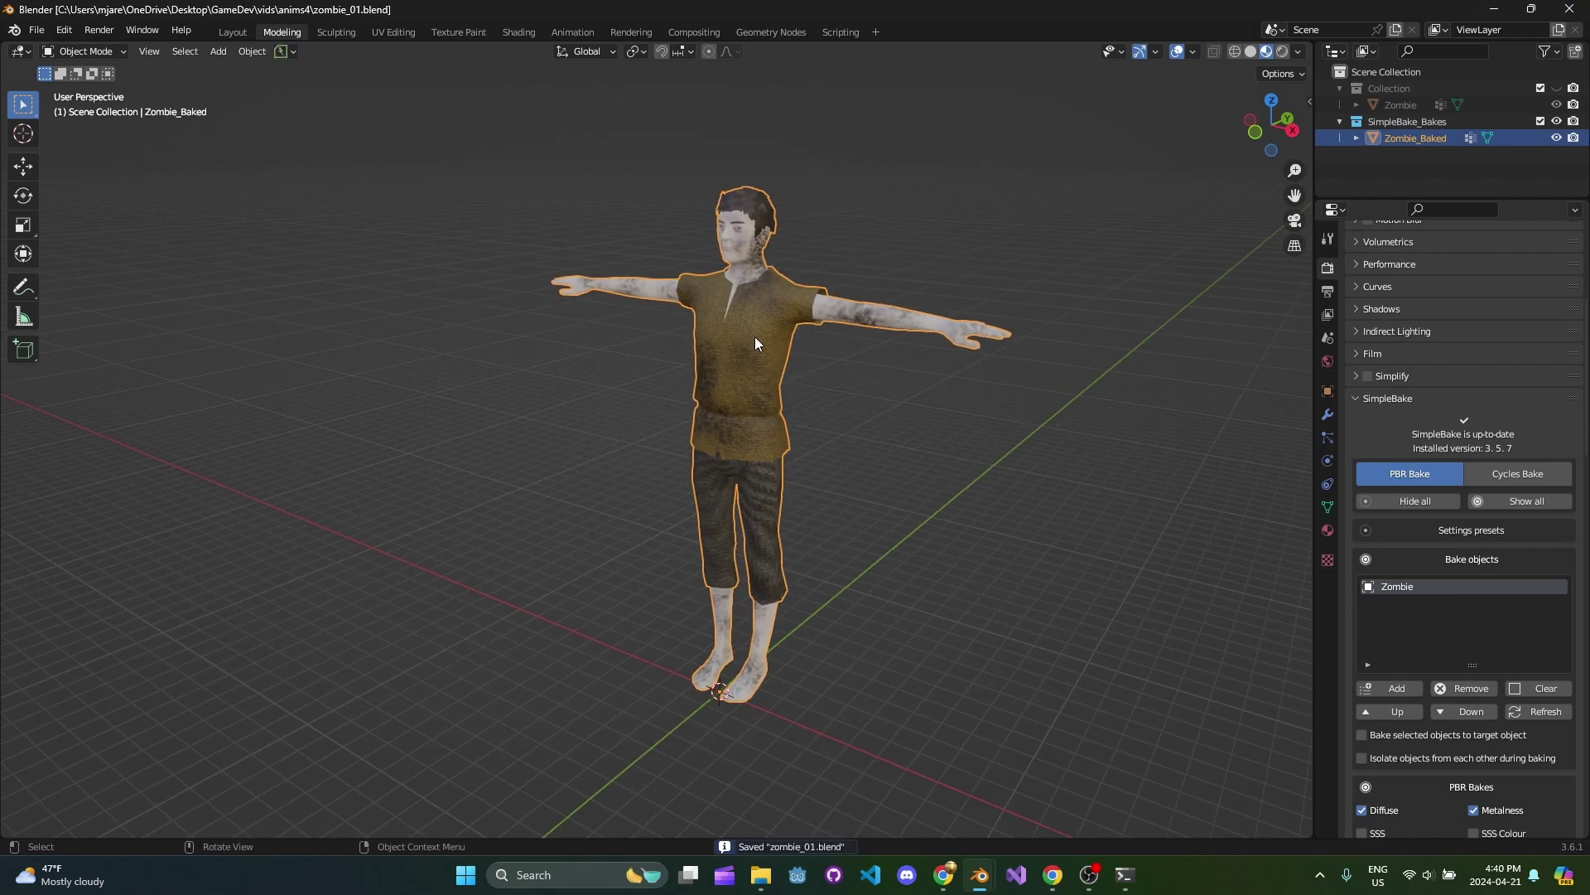
# In the front view, unlock the X, Y and Z scale of Zombie_Baked.
pyautogui.press('KP_1')
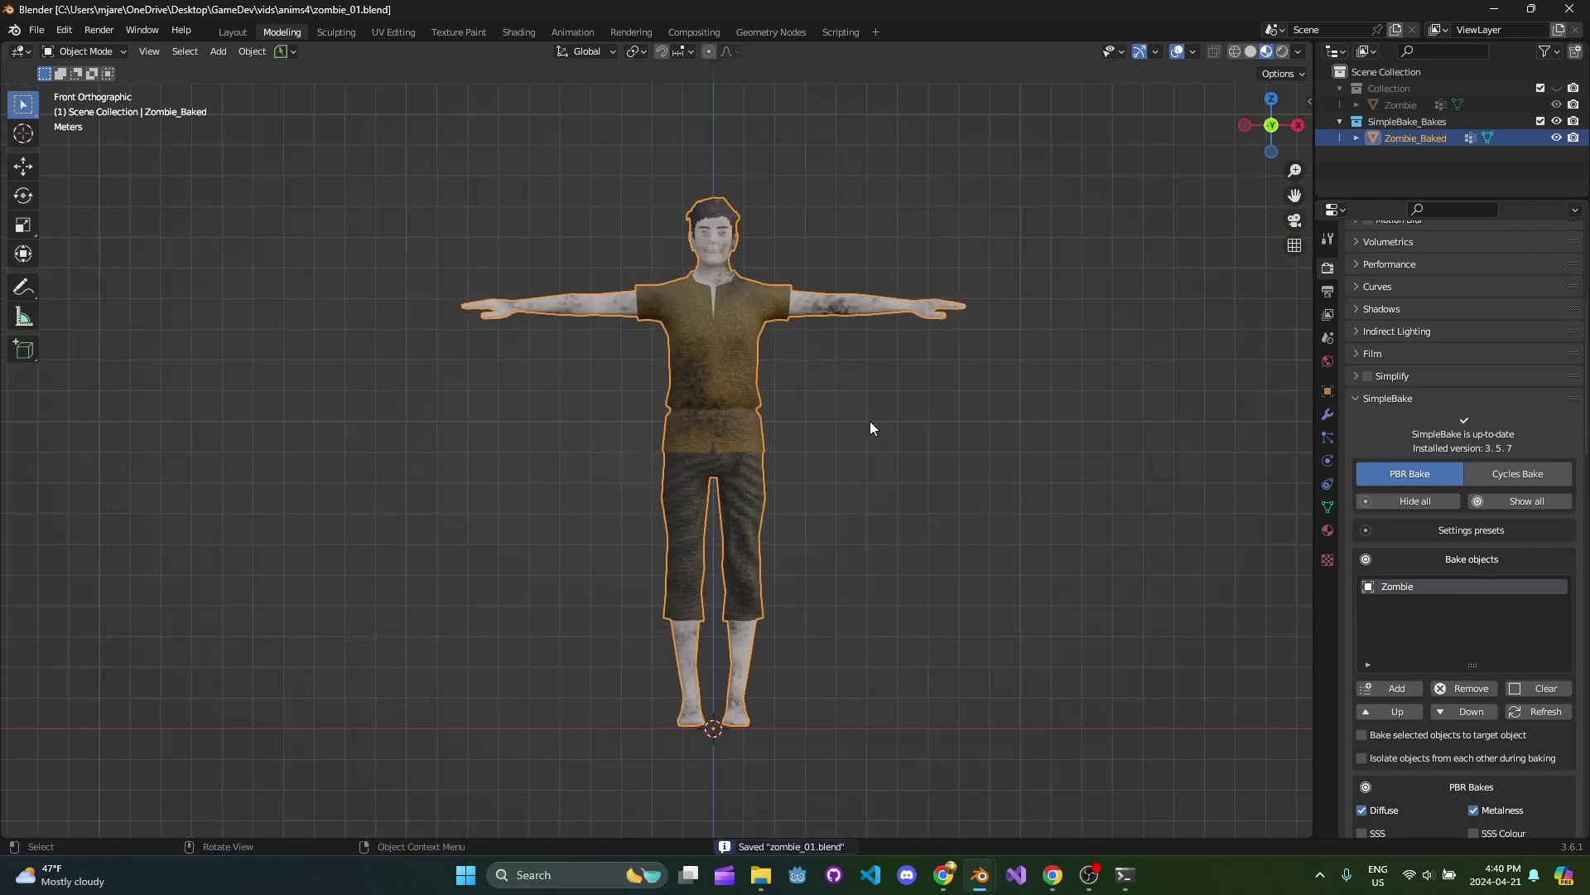
pyautogui.press('s')
pyautogui.rightClick(927, 398)
pyautogui.press('n')
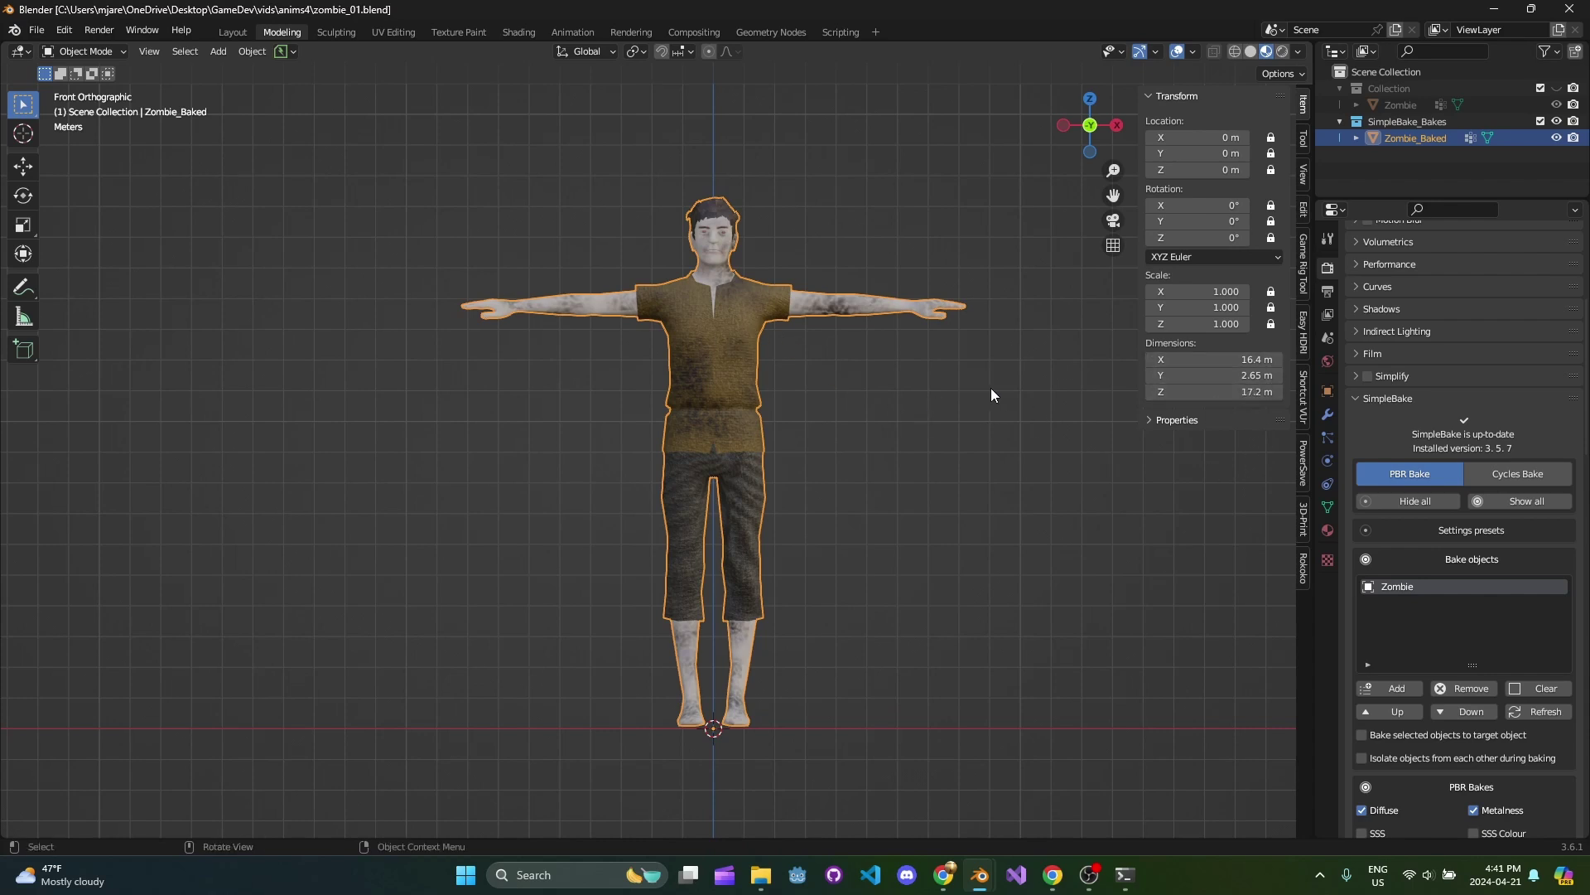
pyautogui.moveTo(1274, 286); pyautogui.dragTo(1270, 327)
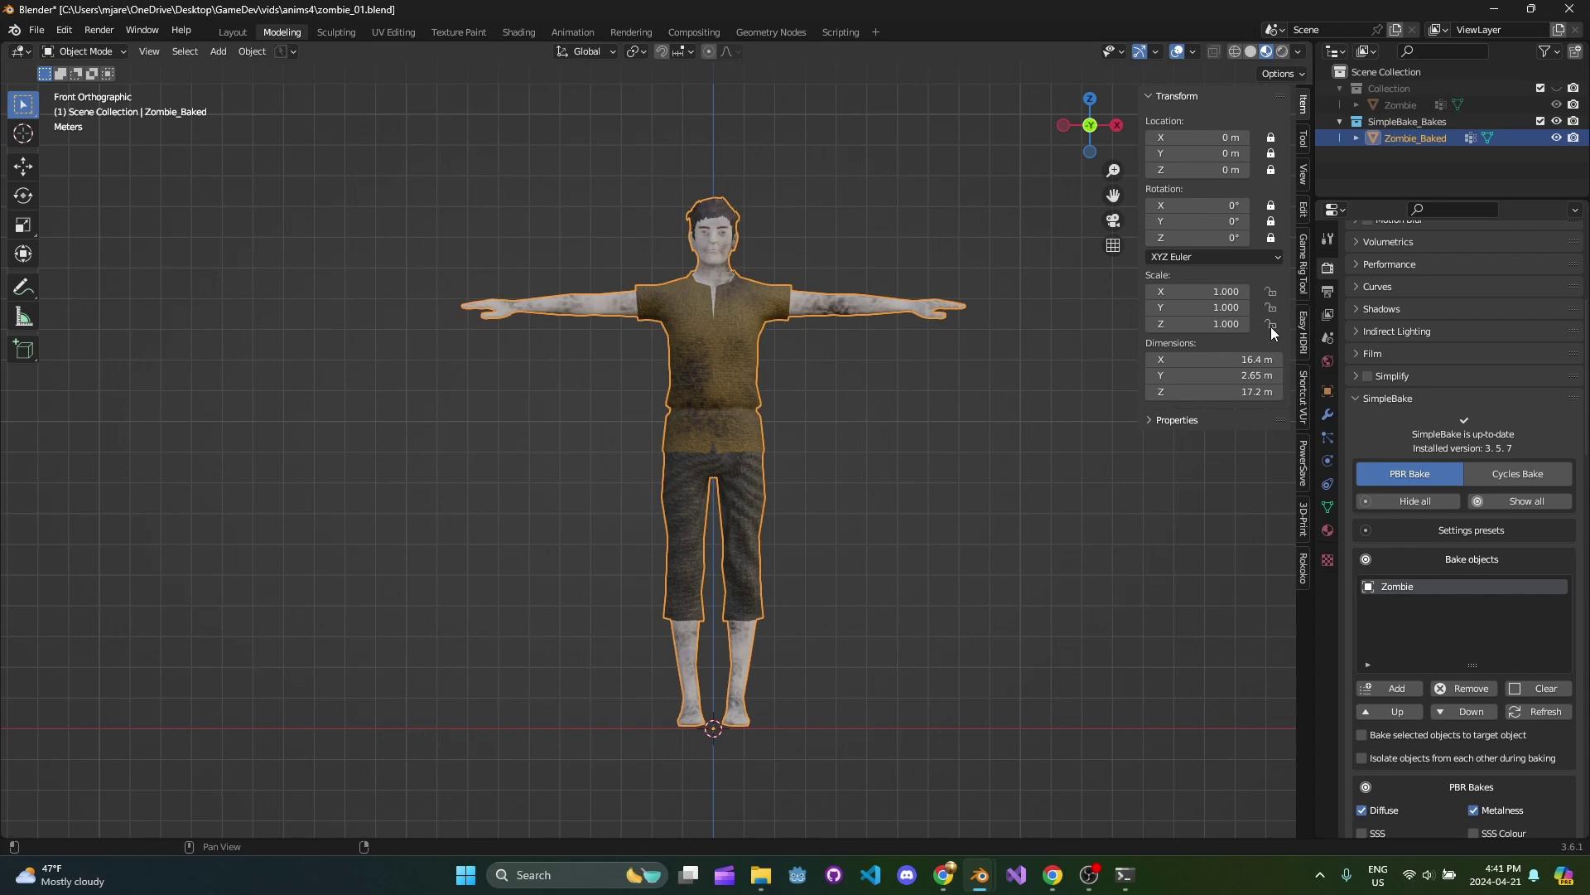
# Scale Zombie_Baked down uniformly to a realistic human height of about 1.79 m.
pyautogui.scroll(-1, 943, 448)
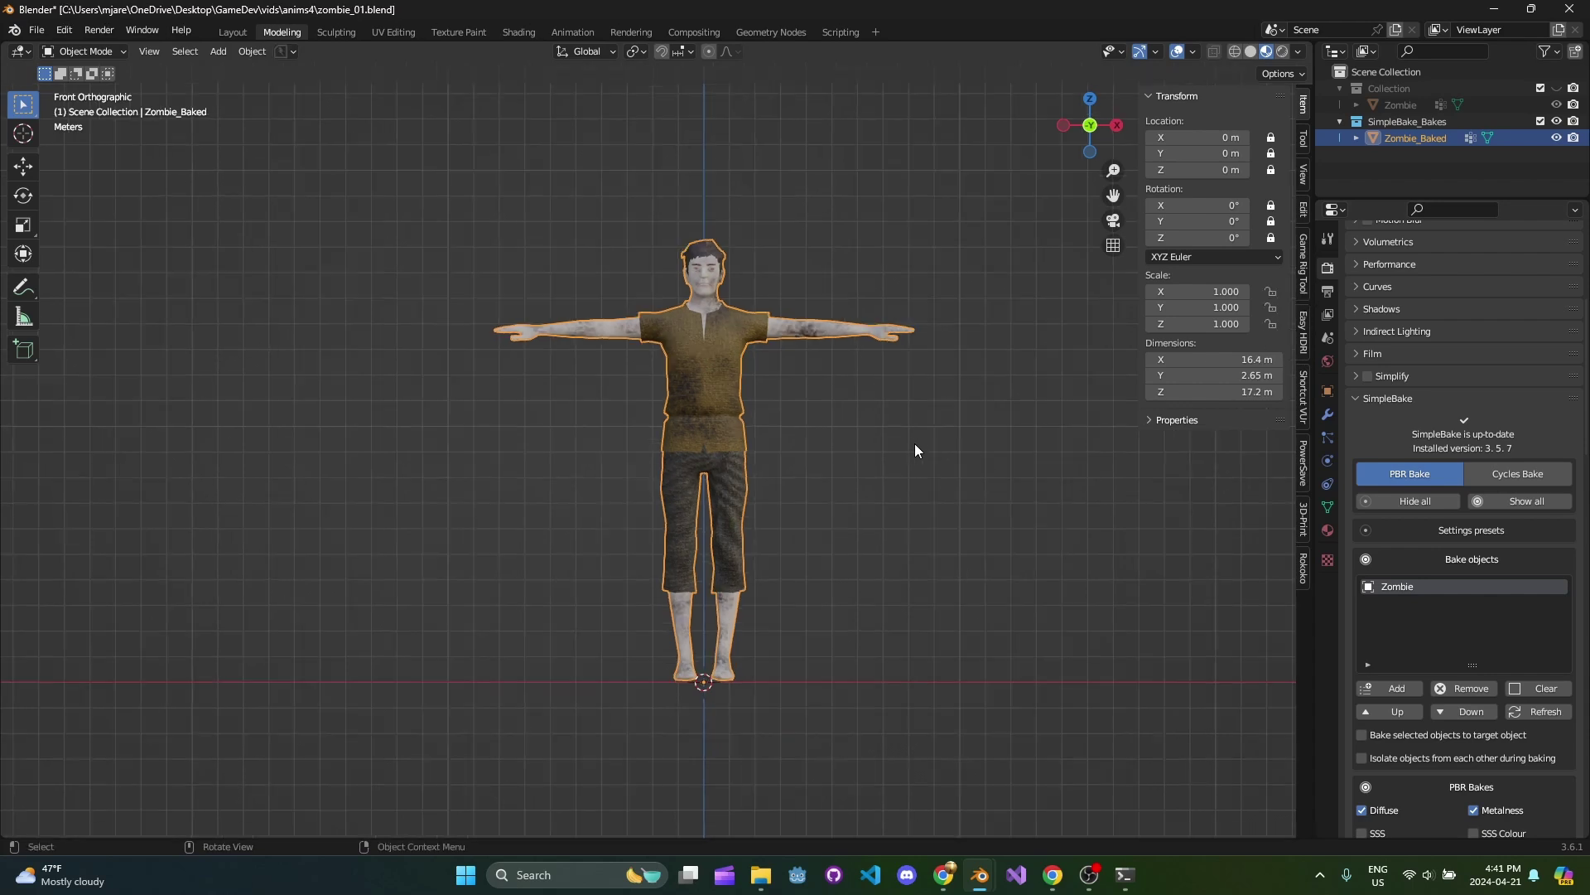
pyautogui.scroll(2, 915, 444)
pyautogui.press('s')
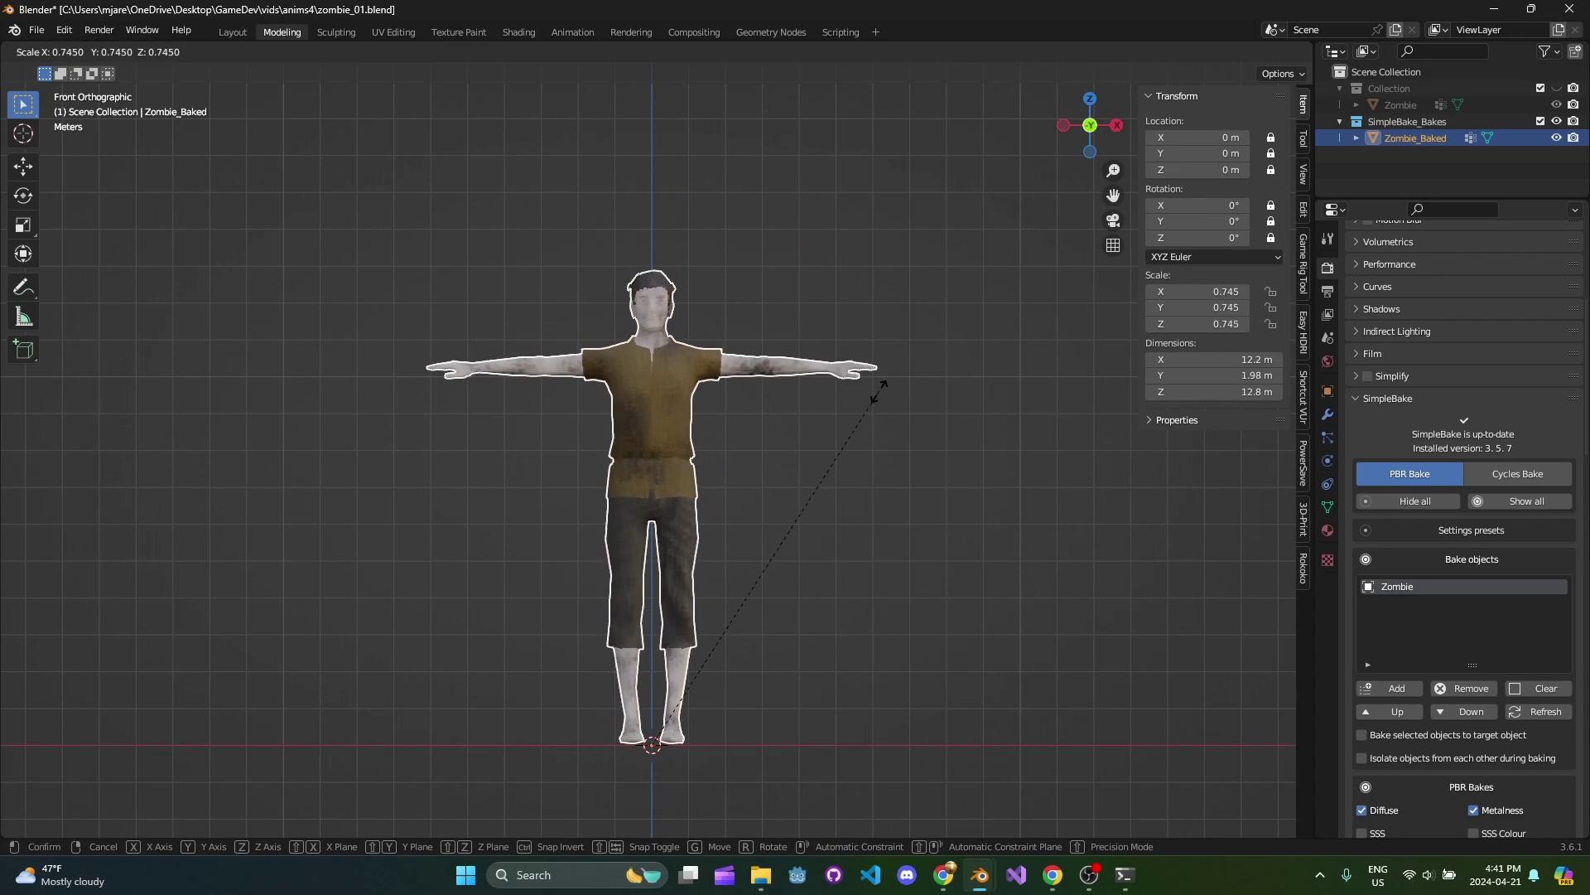
pyautogui.click(702, 620)
pyautogui.scroll(3, 777, 450)
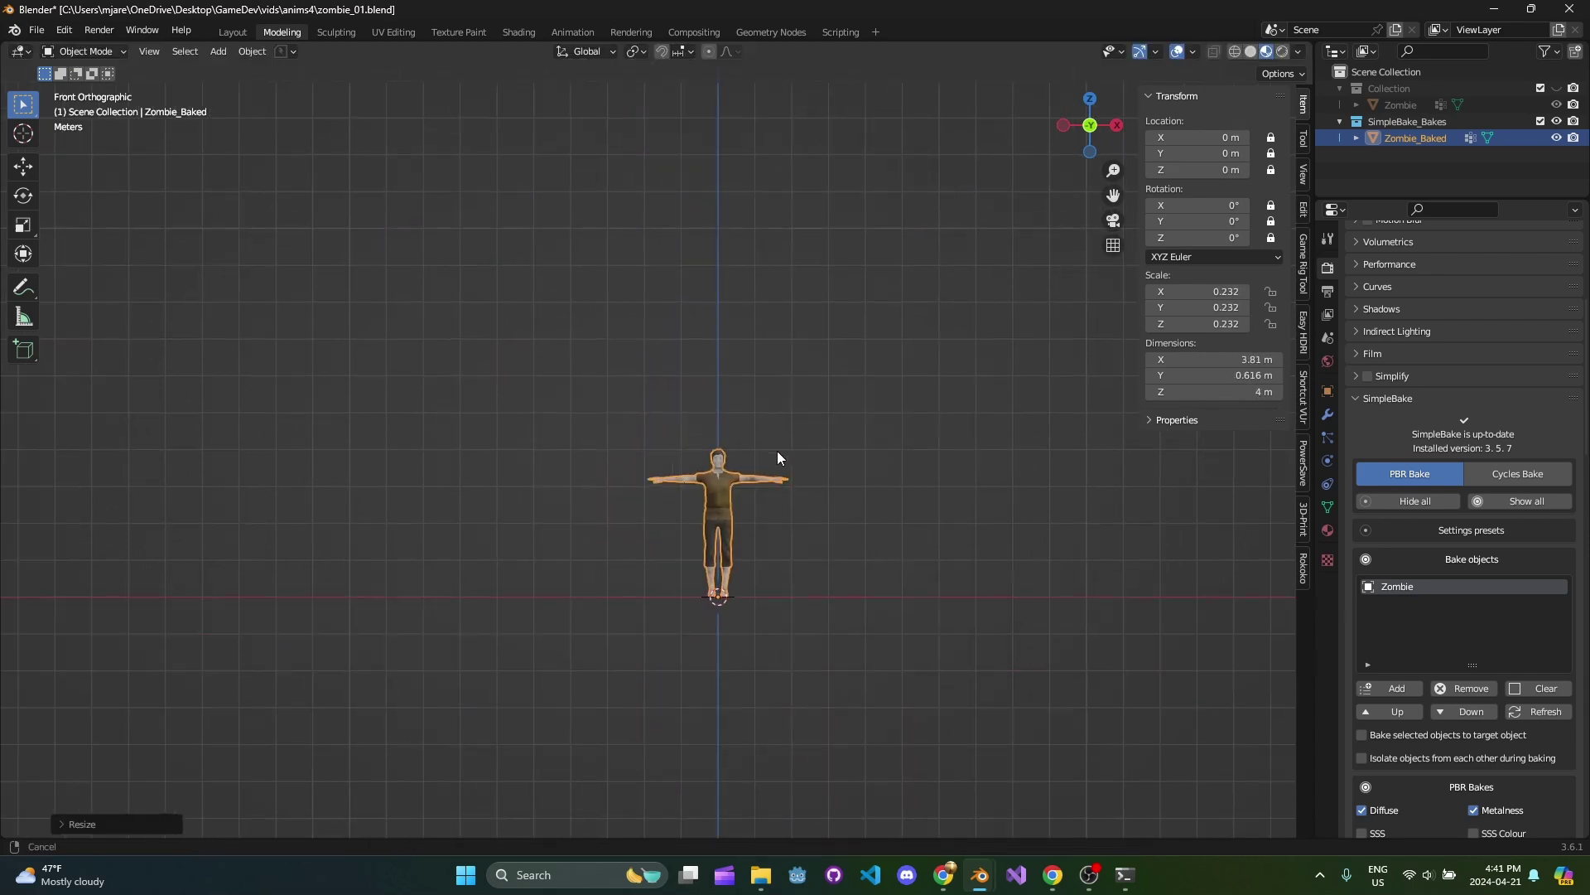
pyautogui.scroll(1, 793, 436)
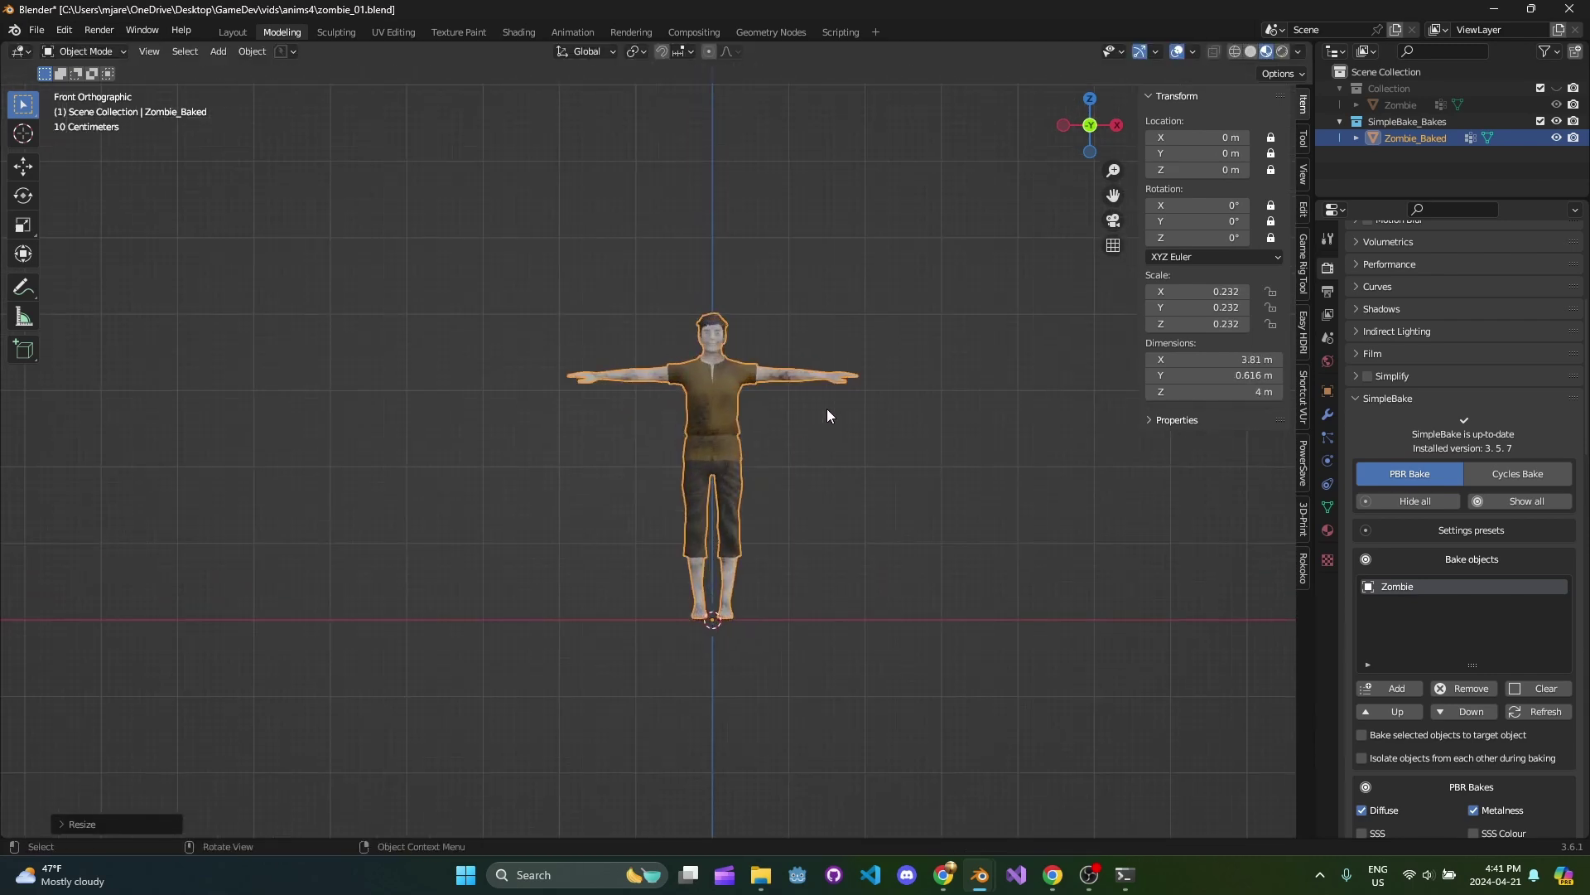
pyautogui.press('s')
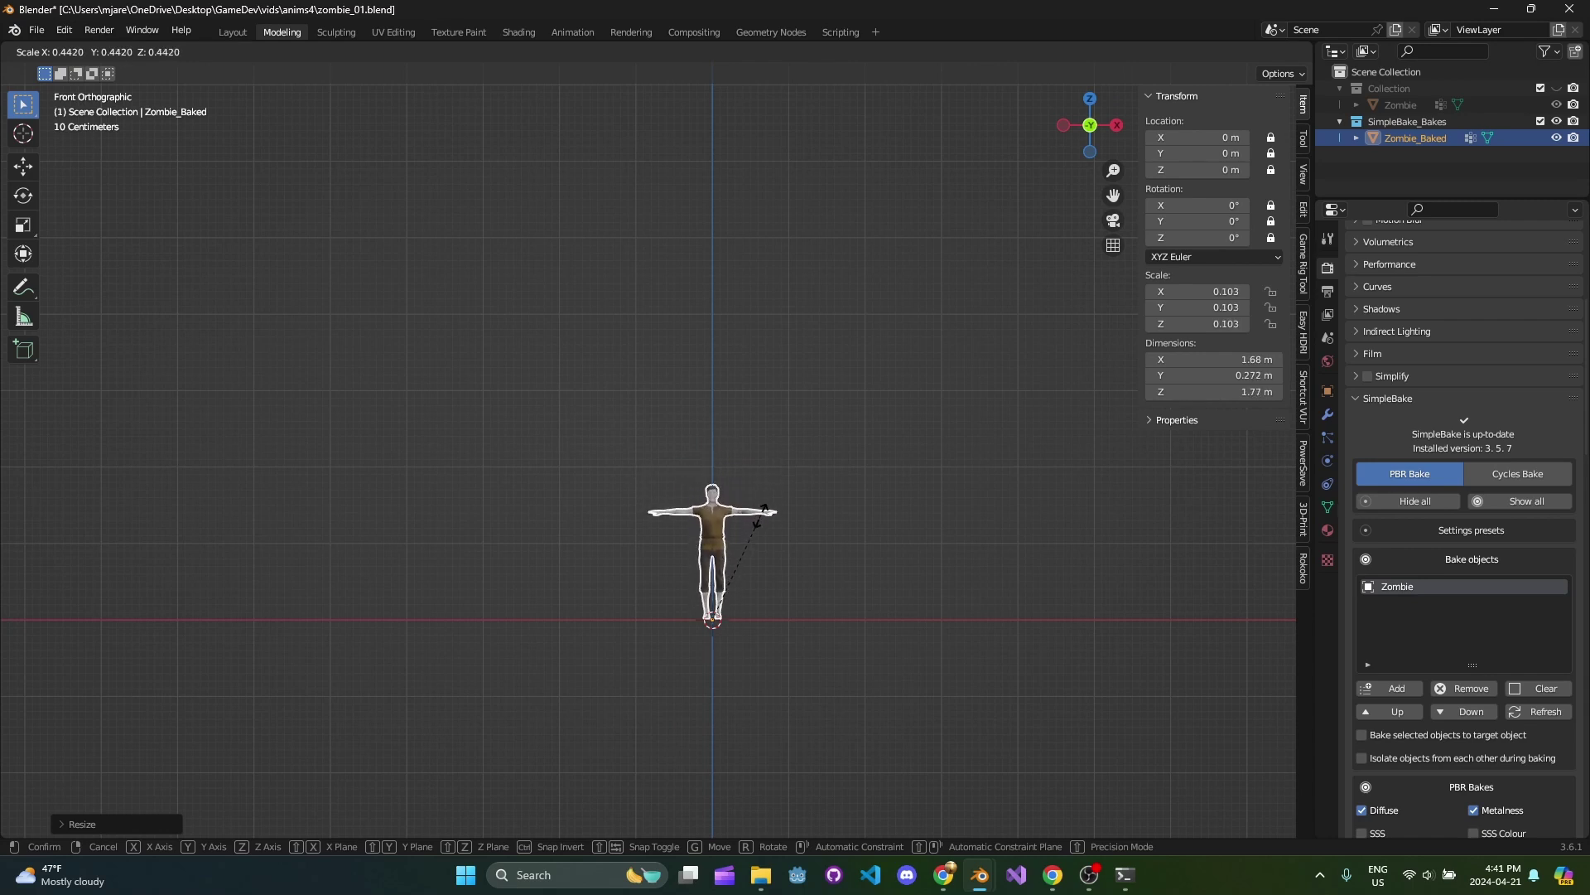
pyautogui.click(763, 514)
pyautogui.scroll(6, 767, 493)
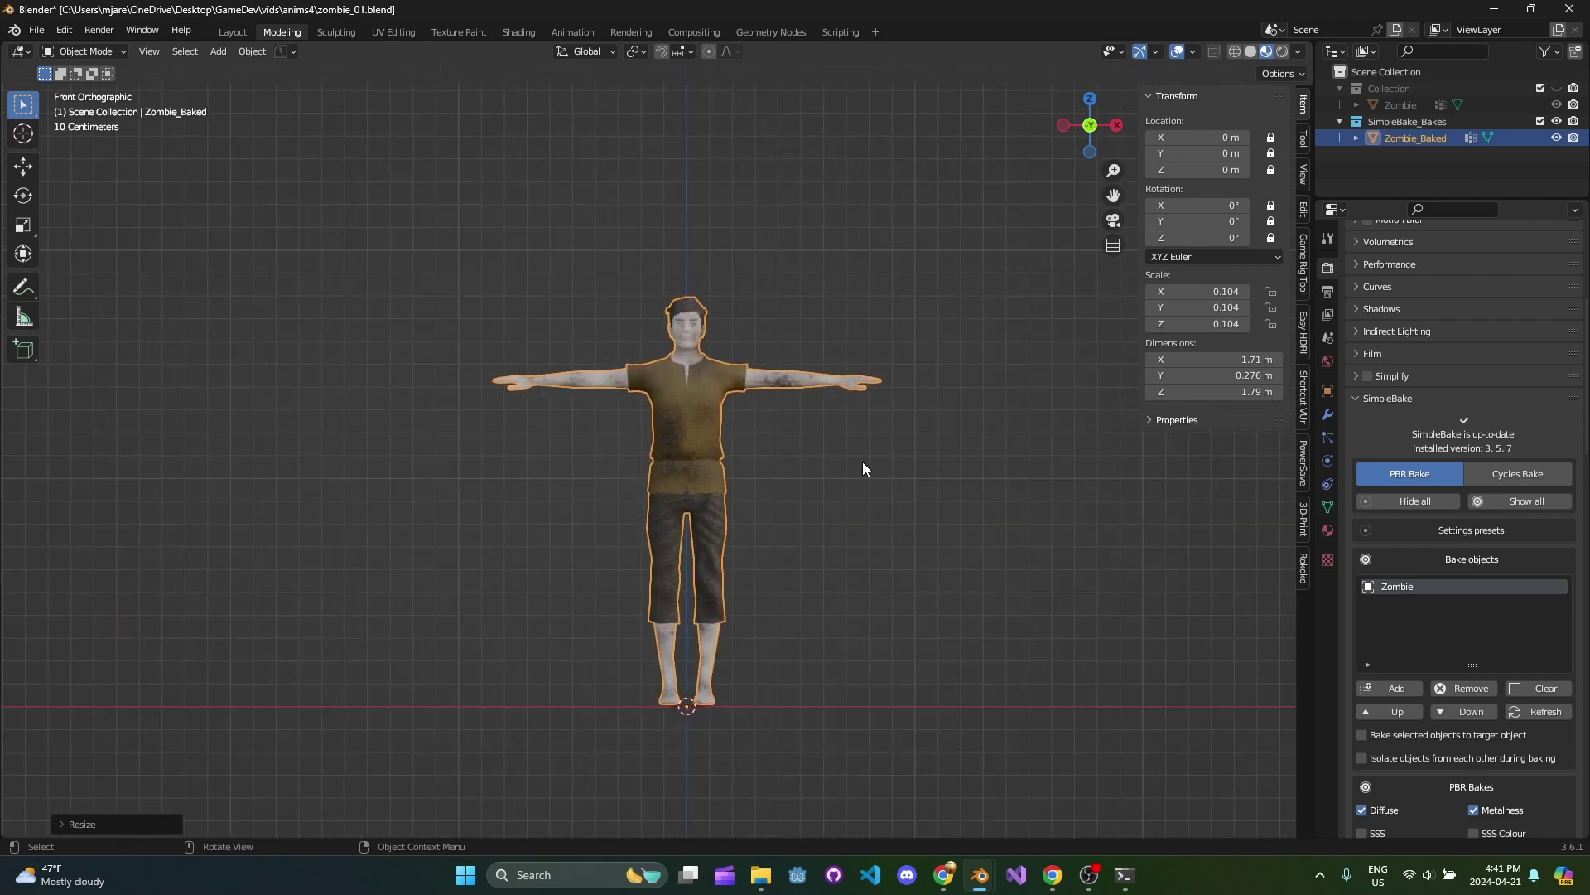
# Apply all transforms to Zombie_Baked and save the file.
pyautogui.hotkey('ctrl', 'a')
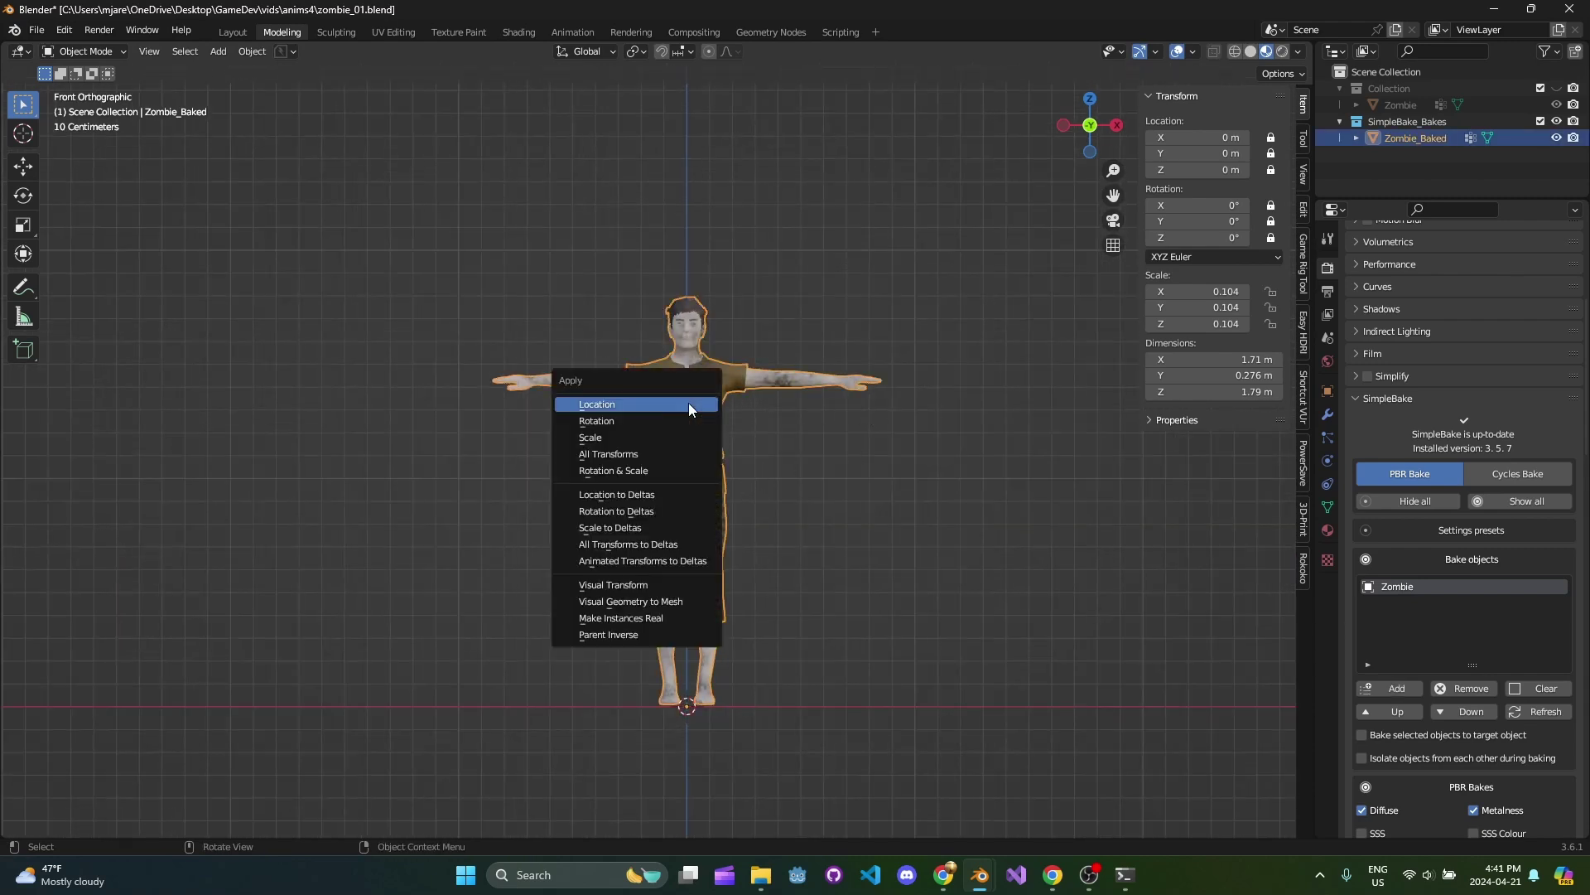
pyautogui.click(690, 457)
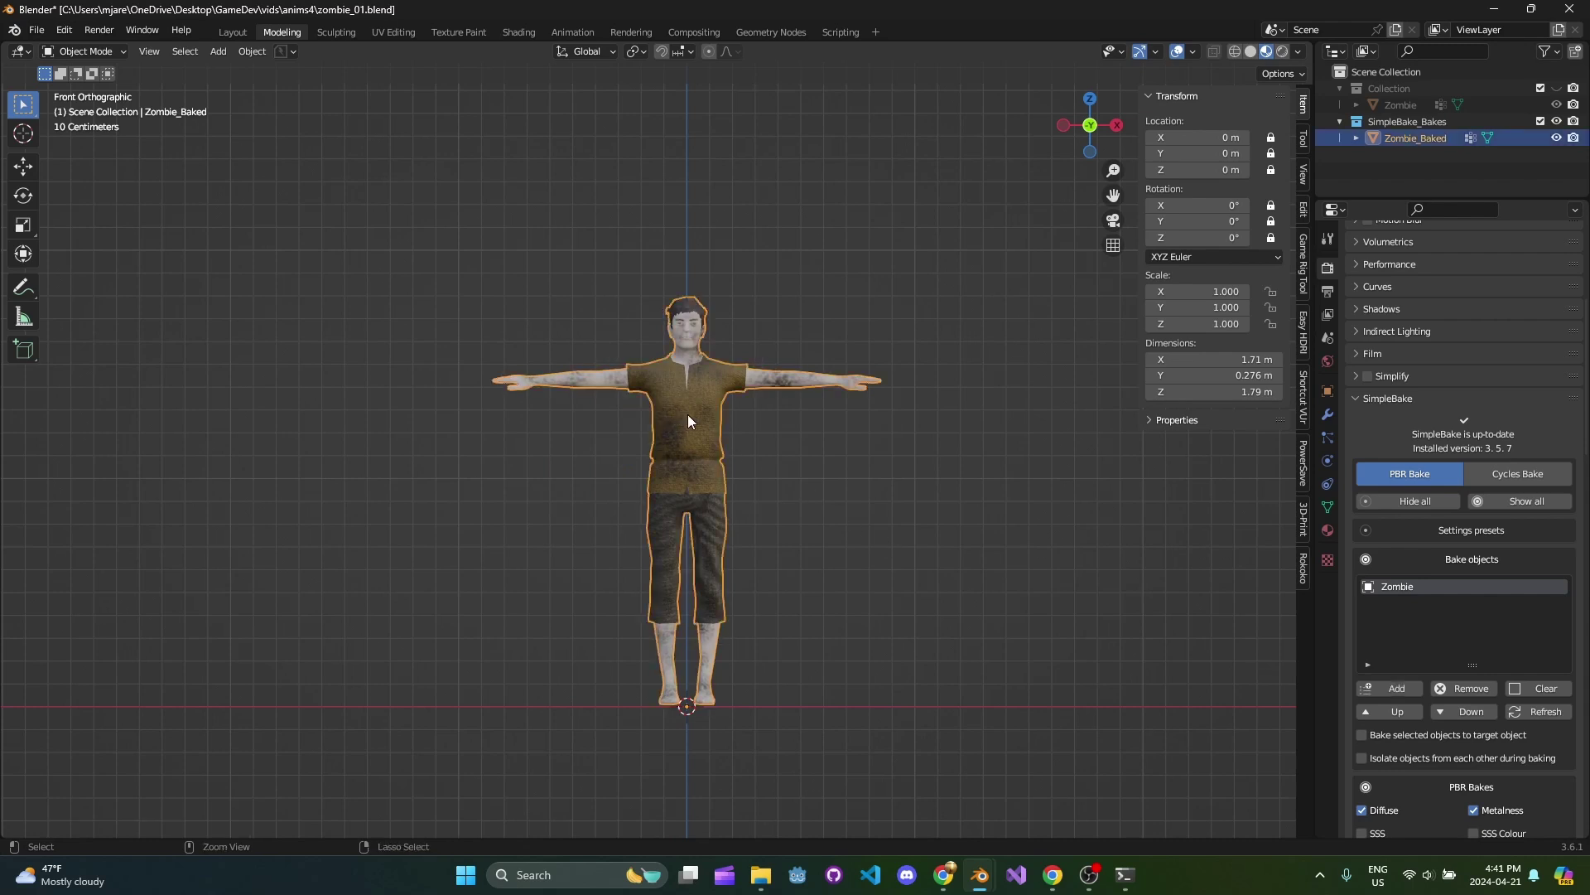
pyautogui.hotkey('ctrl', 's')
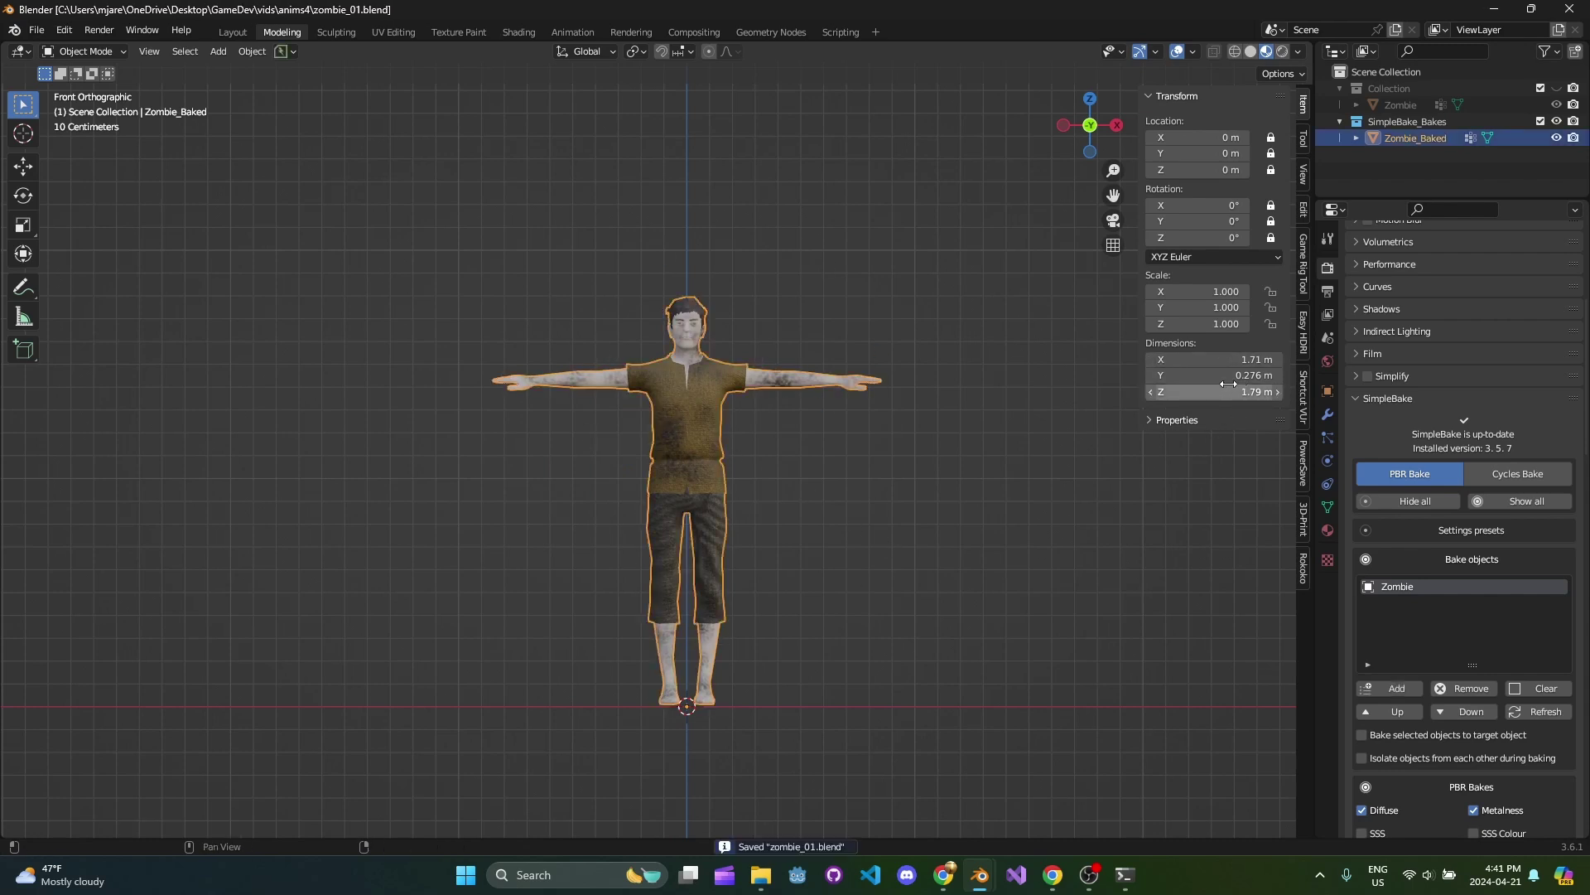
# Hide the transform properties sidebar and save the file again with Zombie_Baked selected.
pyautogui.click(806, 472)
pyautogui.scroll(-1, 825, 504)
pyautogui.press('n')
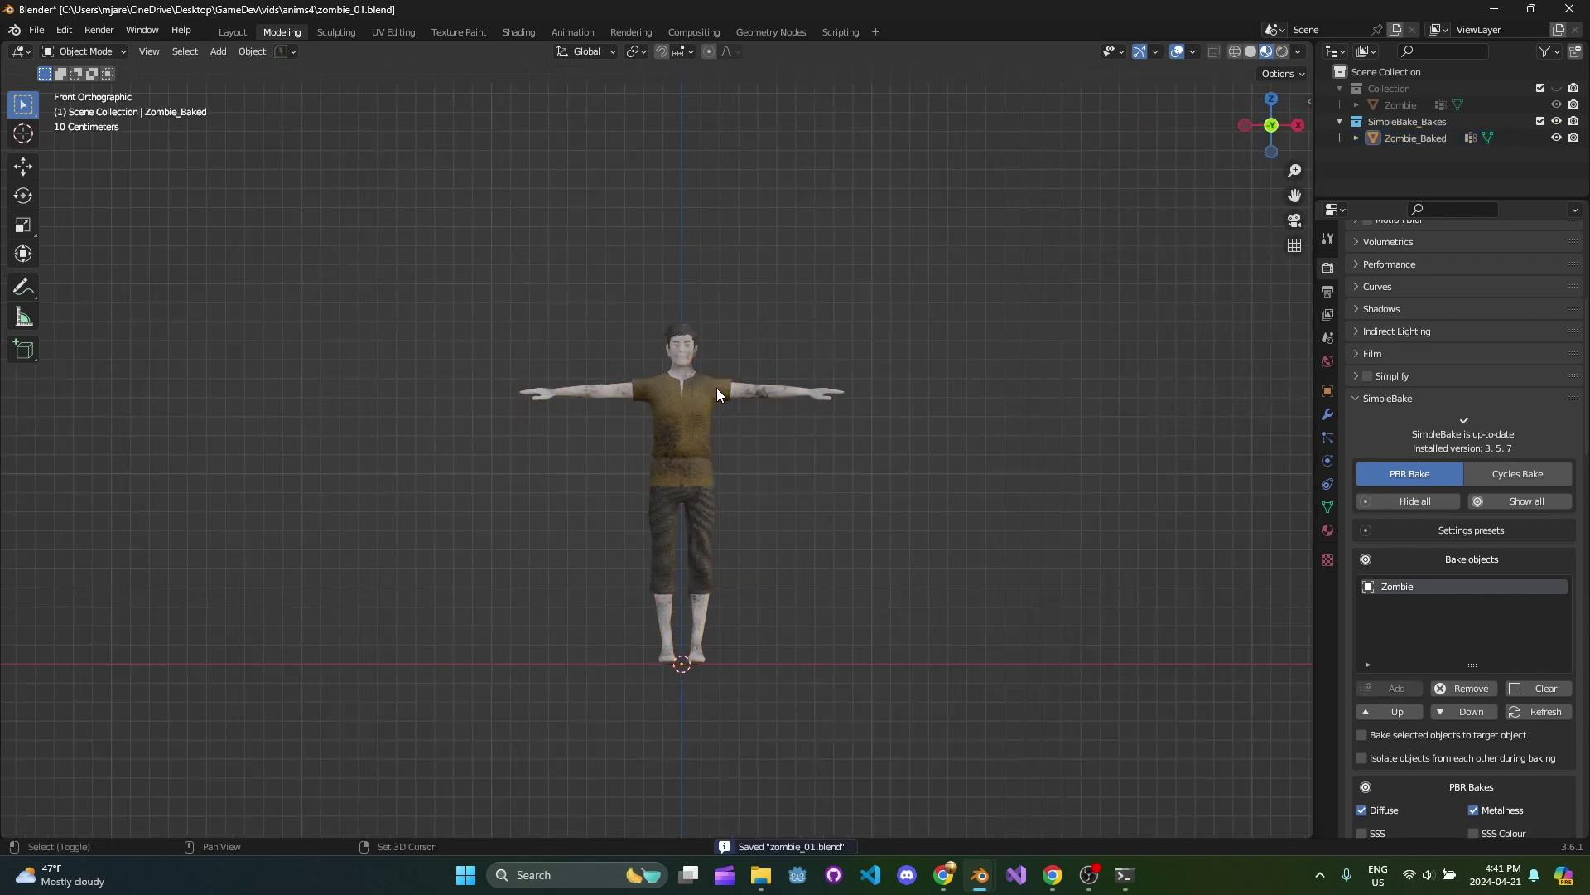
pyautogui.keyDown('shift'); pyautogui.moveTo(717, 388); pyautogui.dragTo(749, 338, button='middle'); pyautogui.keyUp('shift')
pyautogui.click(722, 373)
pyautogui.hotkey('ctrl', 's')
pyautogui.keyDown('shift'); pyautogui.moveTo(801, 411); pyautogui.dragTo(820, 344, button='middle'); pyautogui.keyUp('shift')
pyautogui.scroll(1, 635, 372)
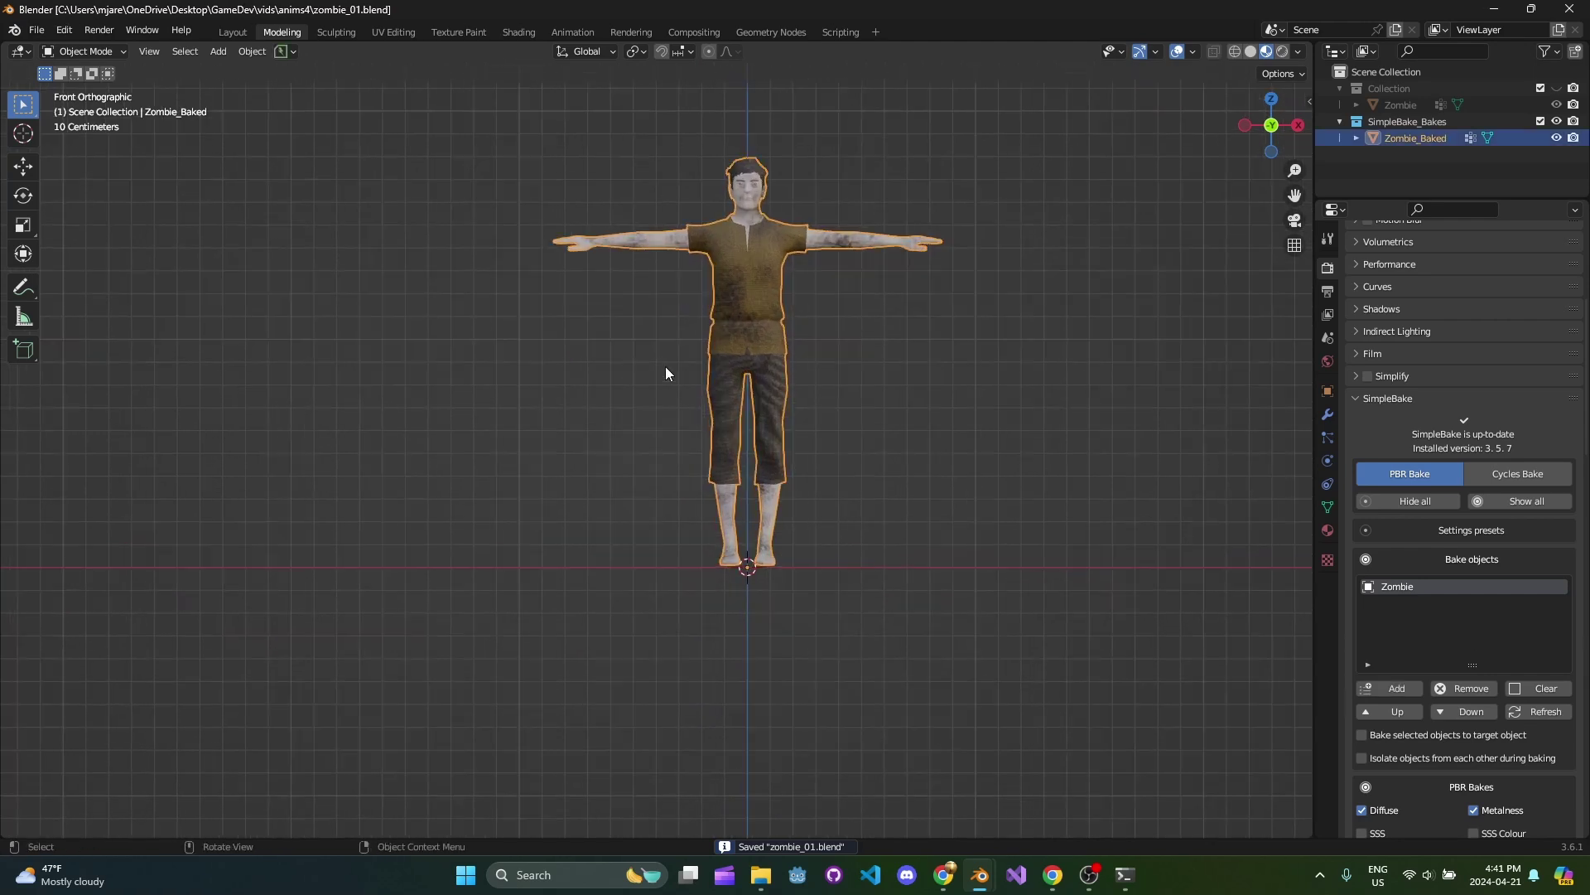
# Add a Basic Human (Meta-Rig) armature at the zombie's feet.
pyautogui.hotkey('ctrl', 'a')
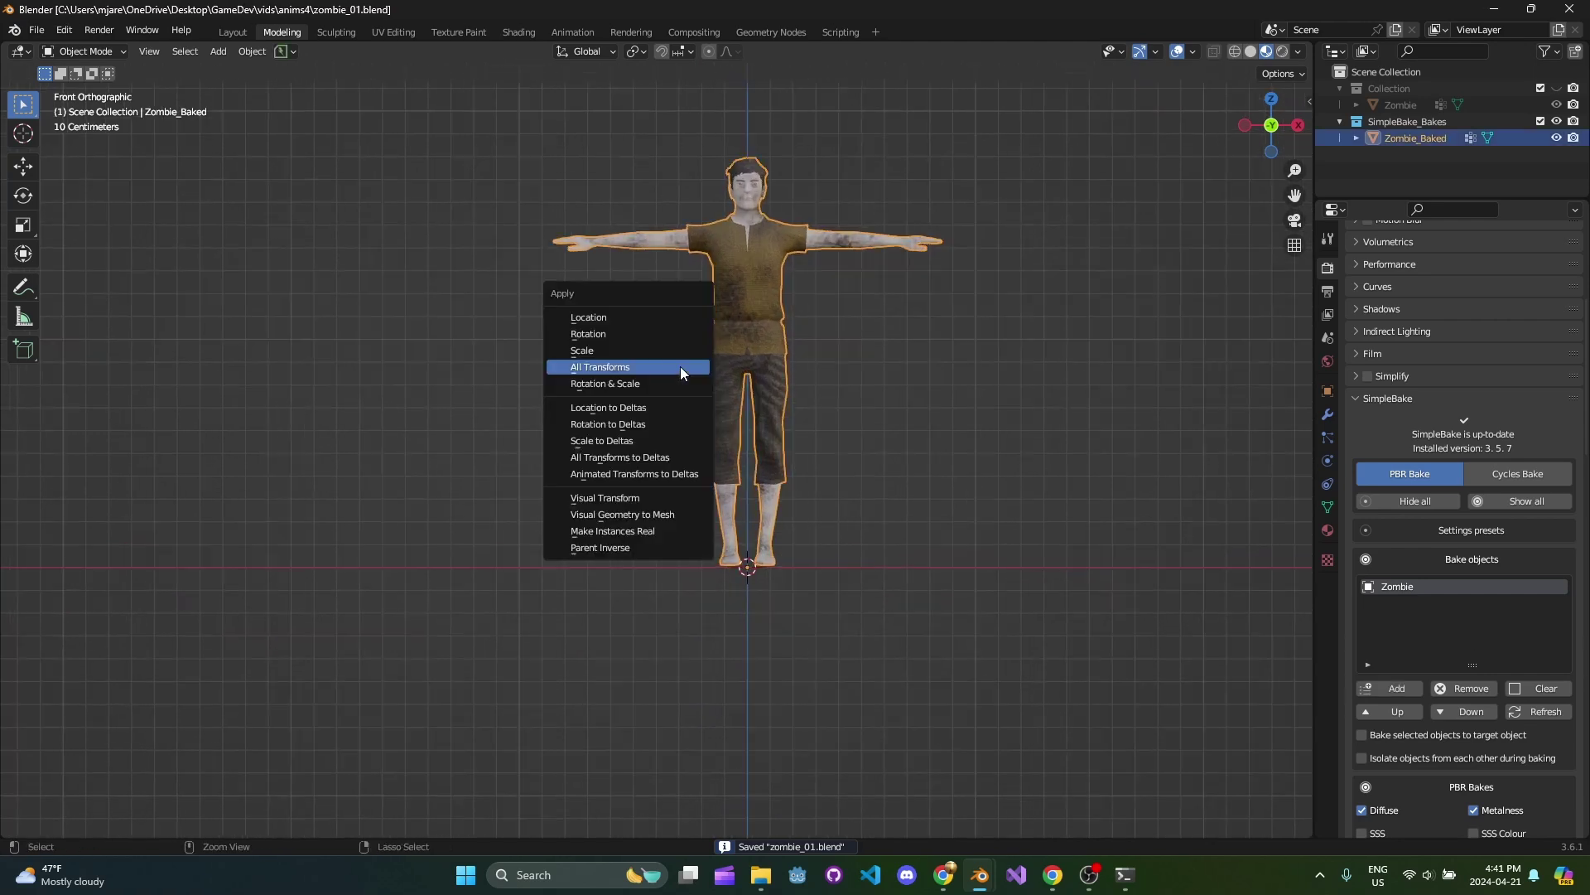
pyautogui.press('Escape')
pyautogui.hotkey('shift', 'a')
pyautogui.moveTo(680, 367)
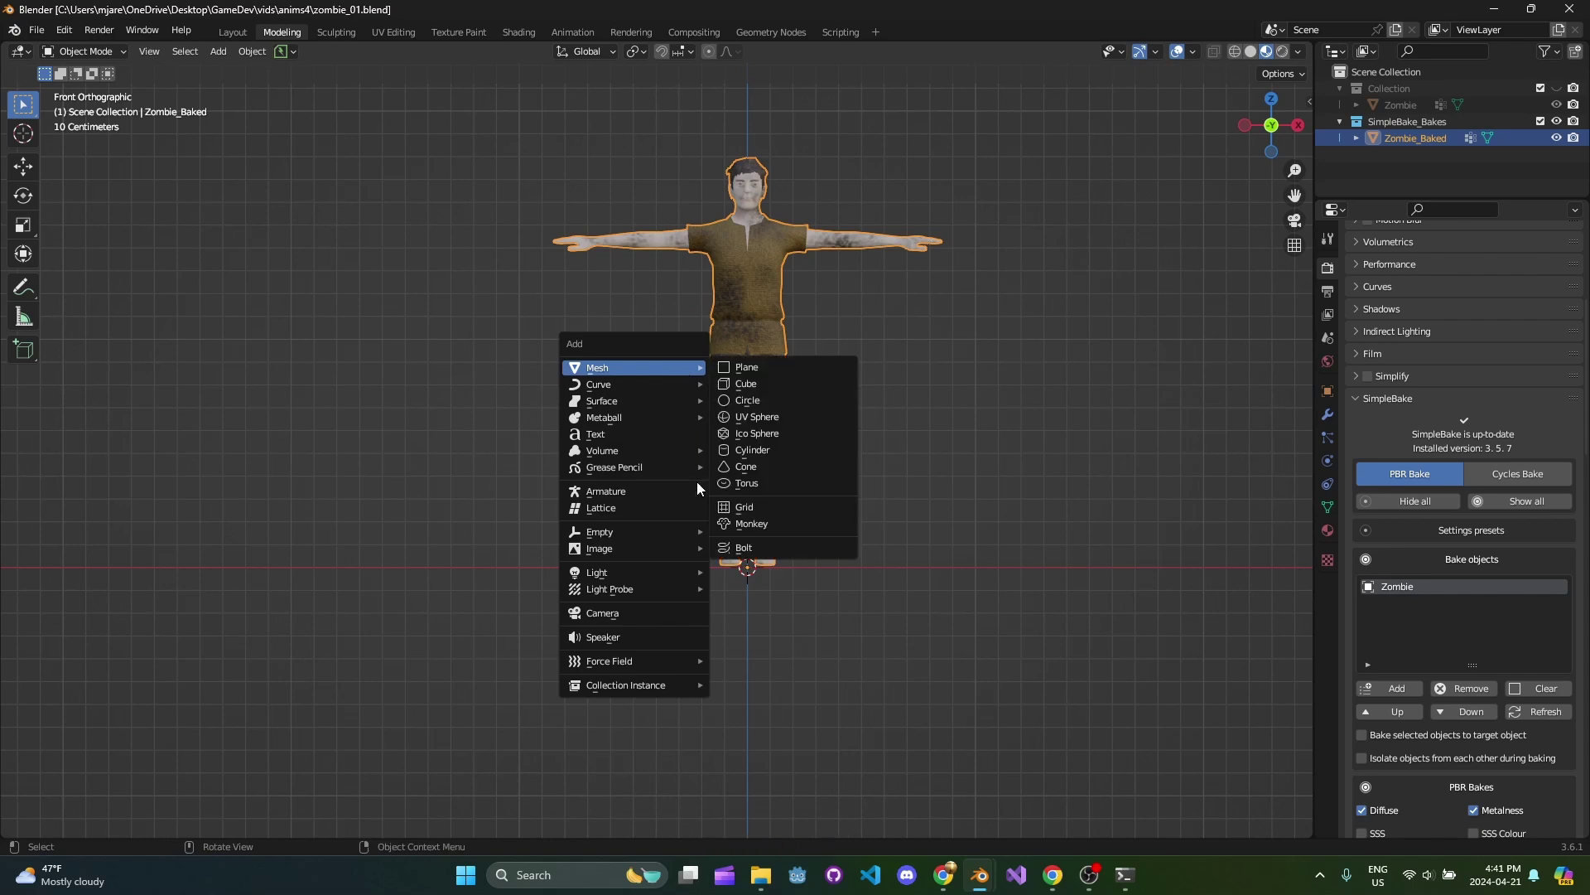
pyautogui.moveTo(673, 493)
pyautogui.moveTo(792, 538)
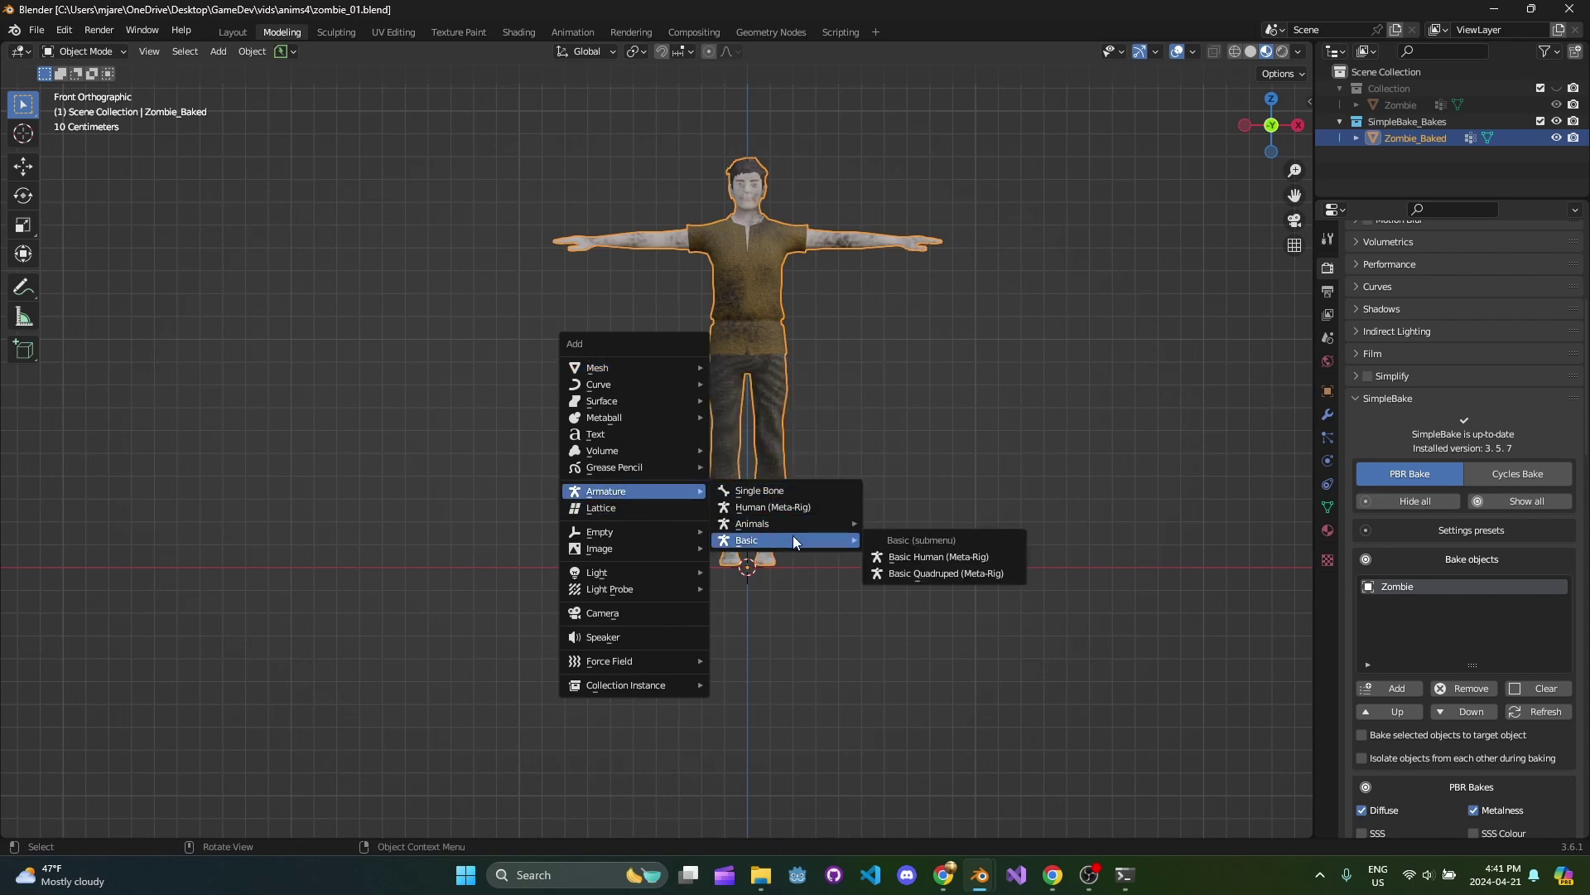
pyautogui.click(920, 556)
# Scale the metarig down uniformly so its height matches the zombie mesh from feet to head.
pyautogui.scroll(-3, 923, 551)
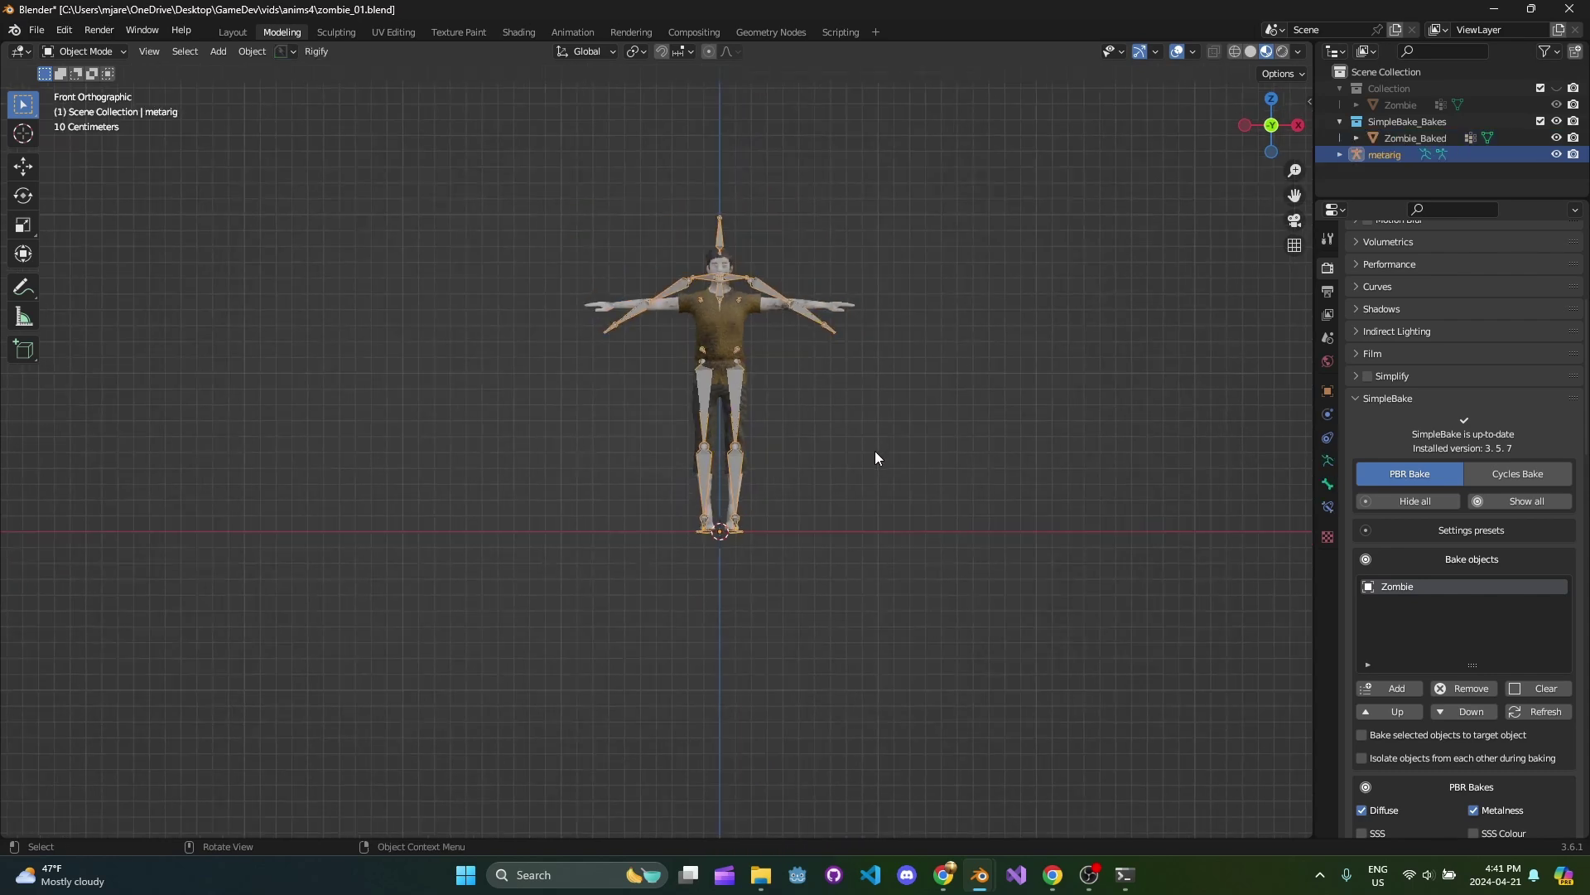
pyautogui.scroll(4, 953, 381)
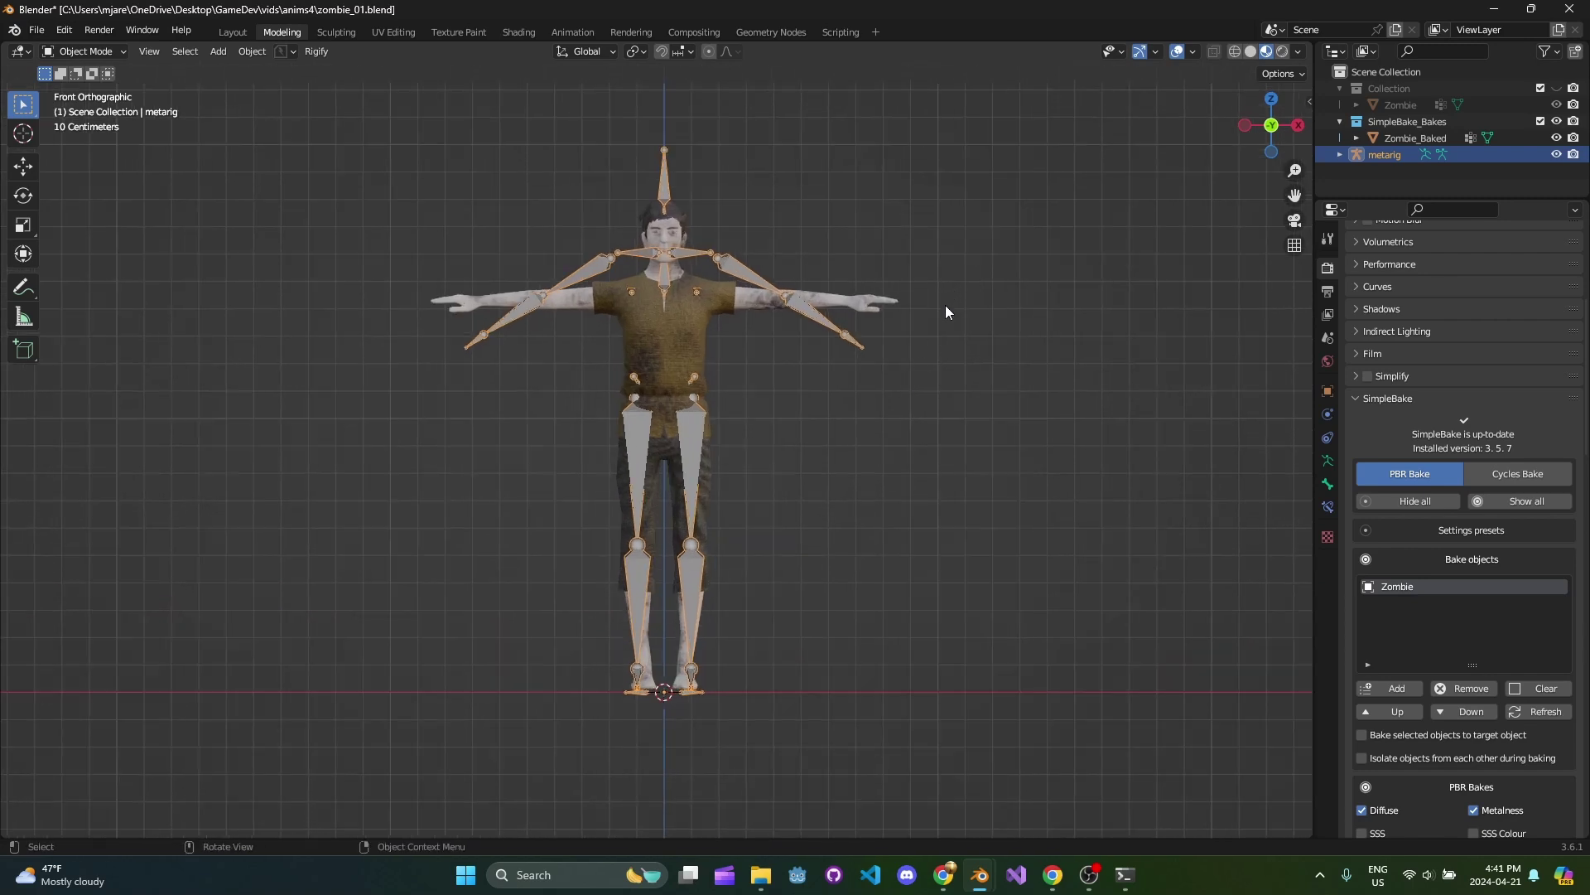
pyautogui.scroll(-1, 936, 308)
pyautogui.press('s')
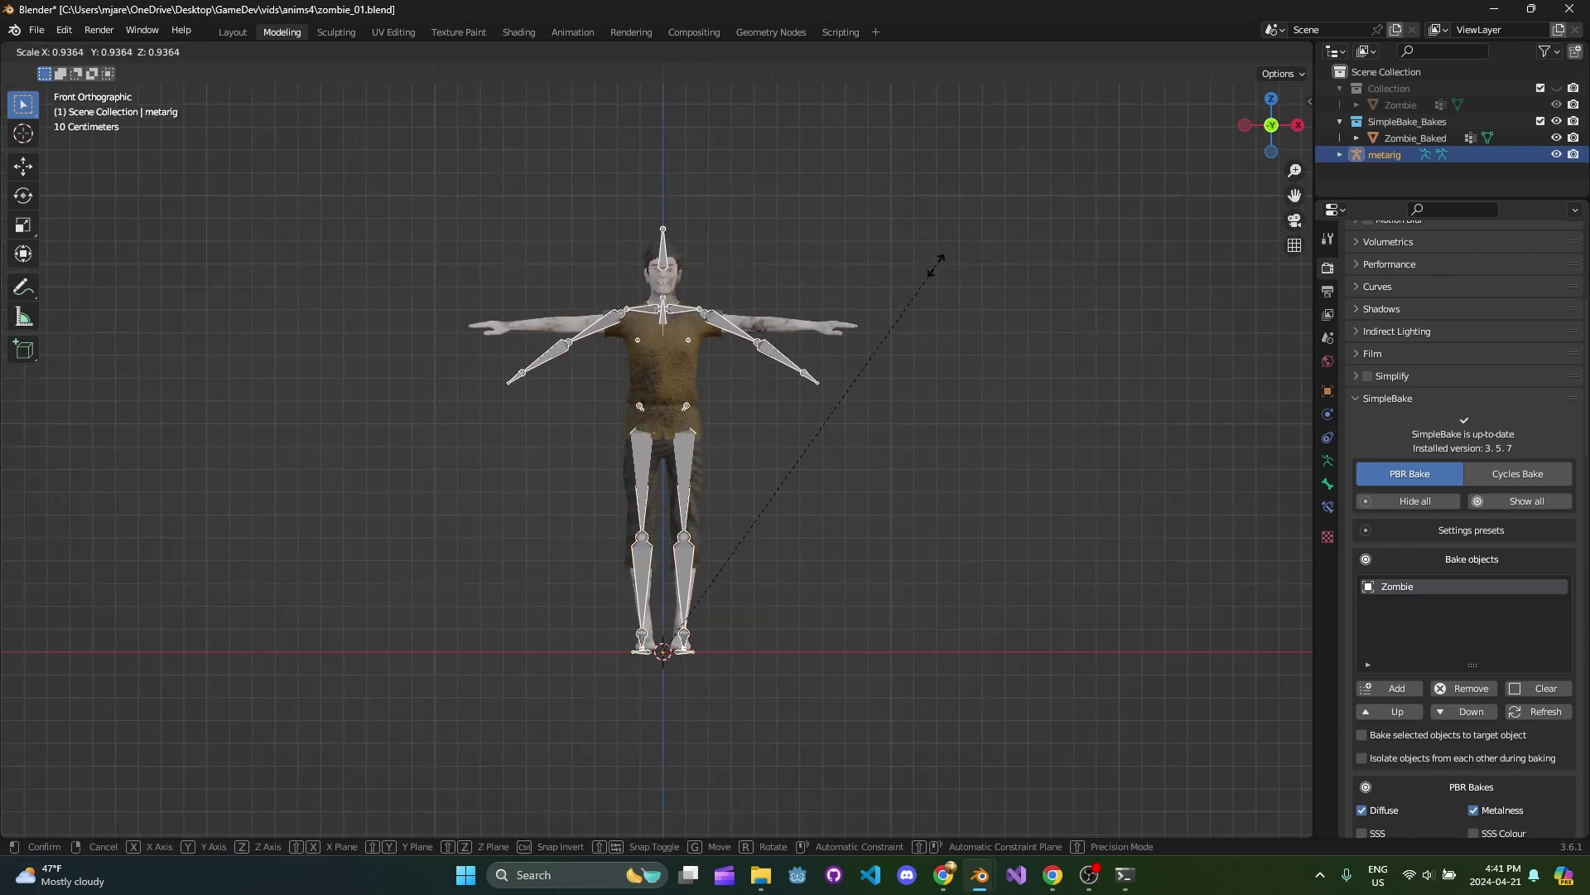
pyautogui.click(918, 271)
pyautogui.scroll(3, 609, 336)
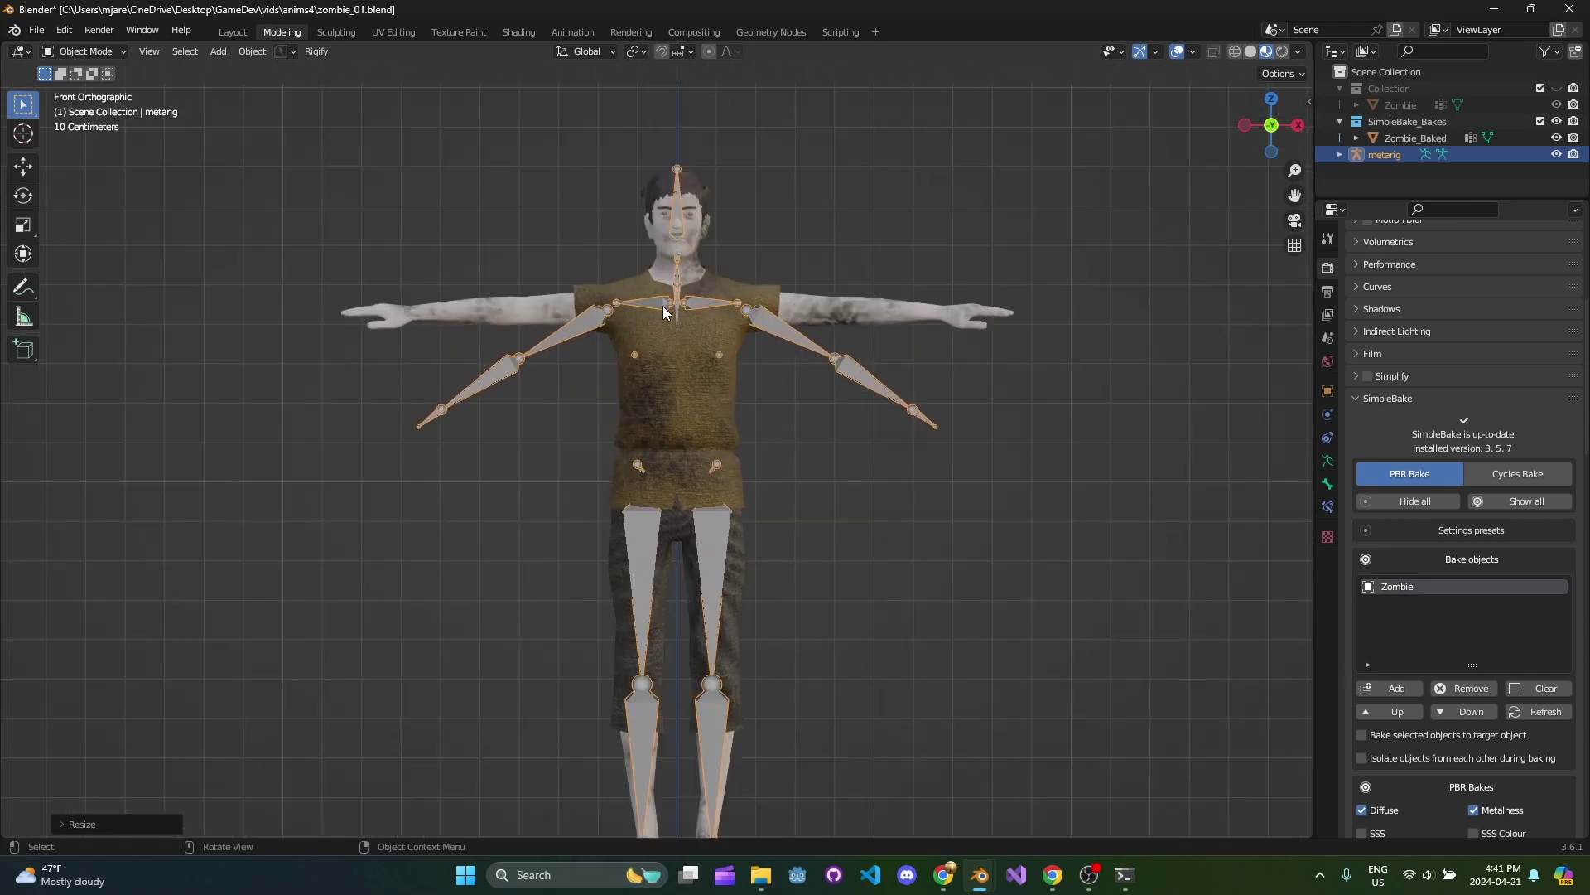
pyautogui.press('s')
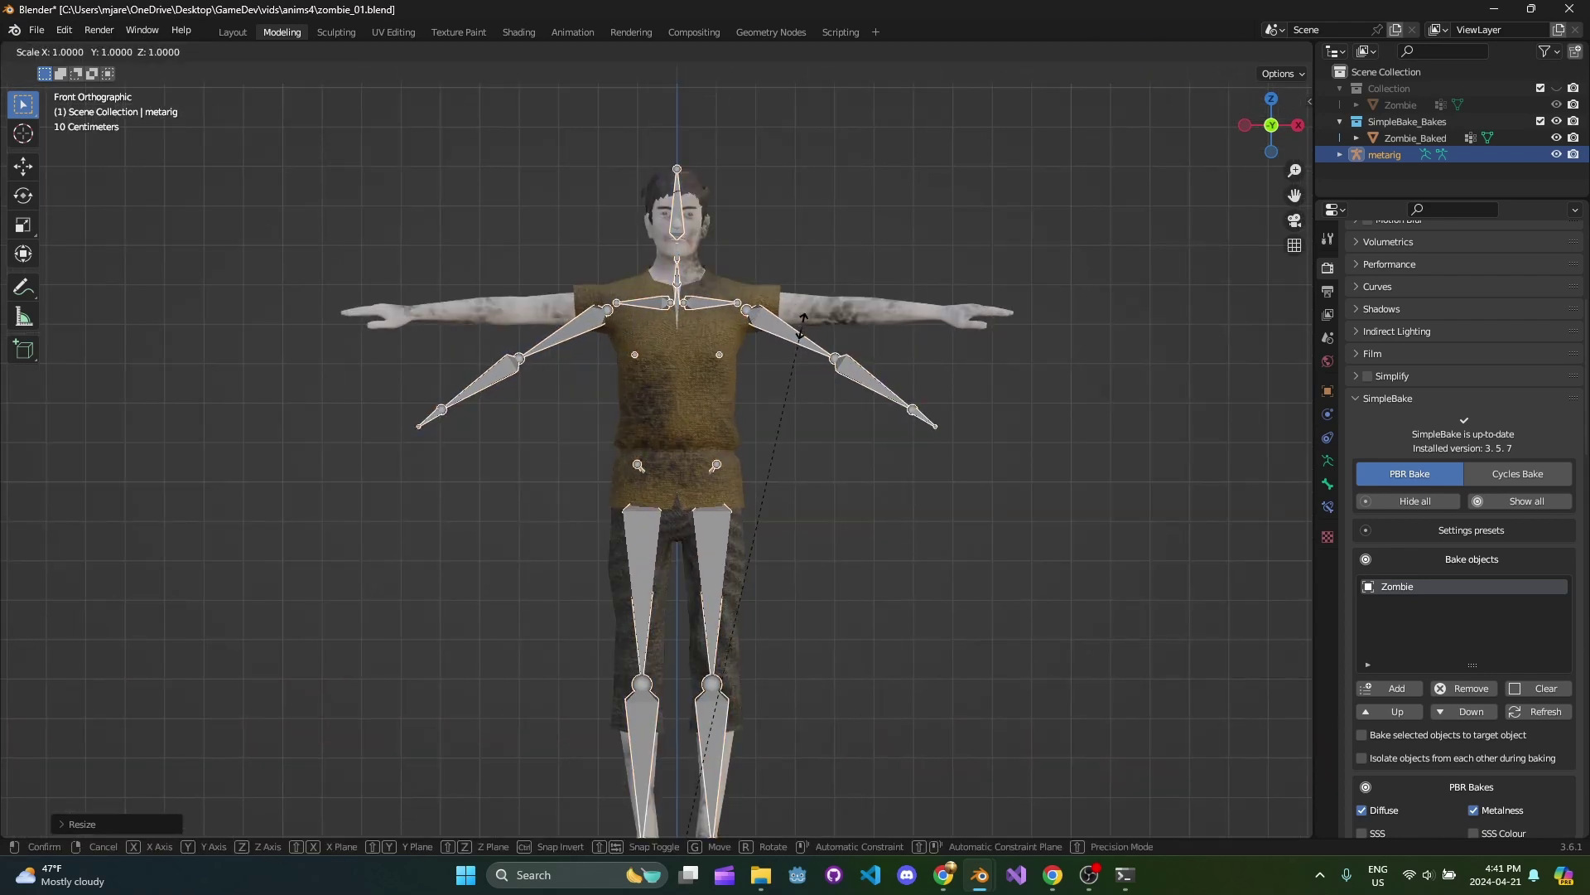
pyautogui.click(807, 325)
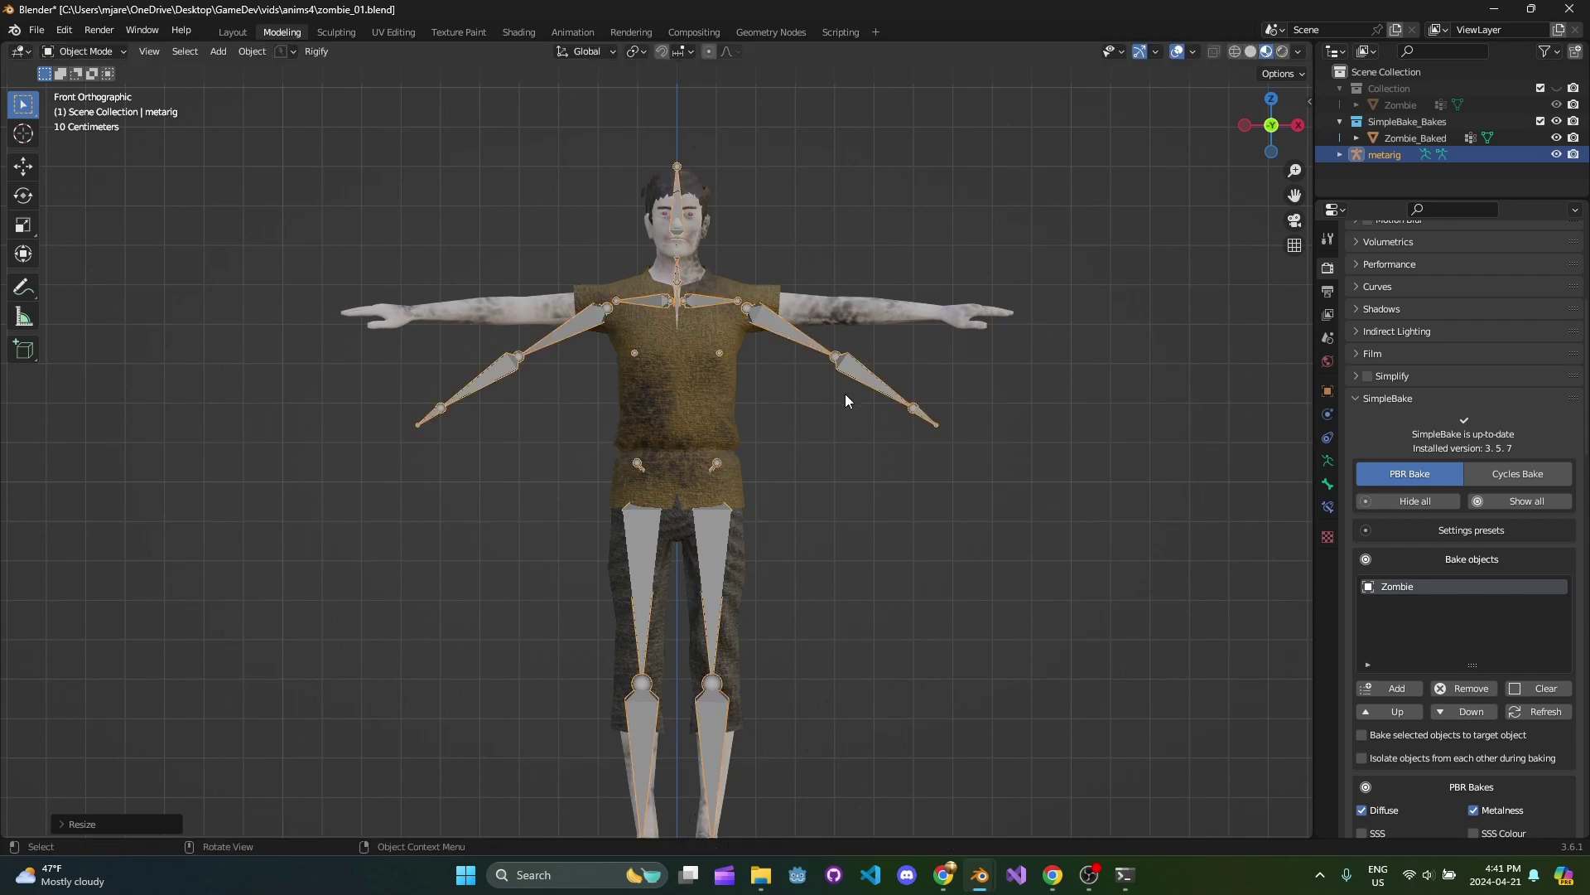
# Turn on In Front in the metarig's viewport display so its bones draw over the zombie mesh.
pyautogui.scroll(-2, 925, 421)
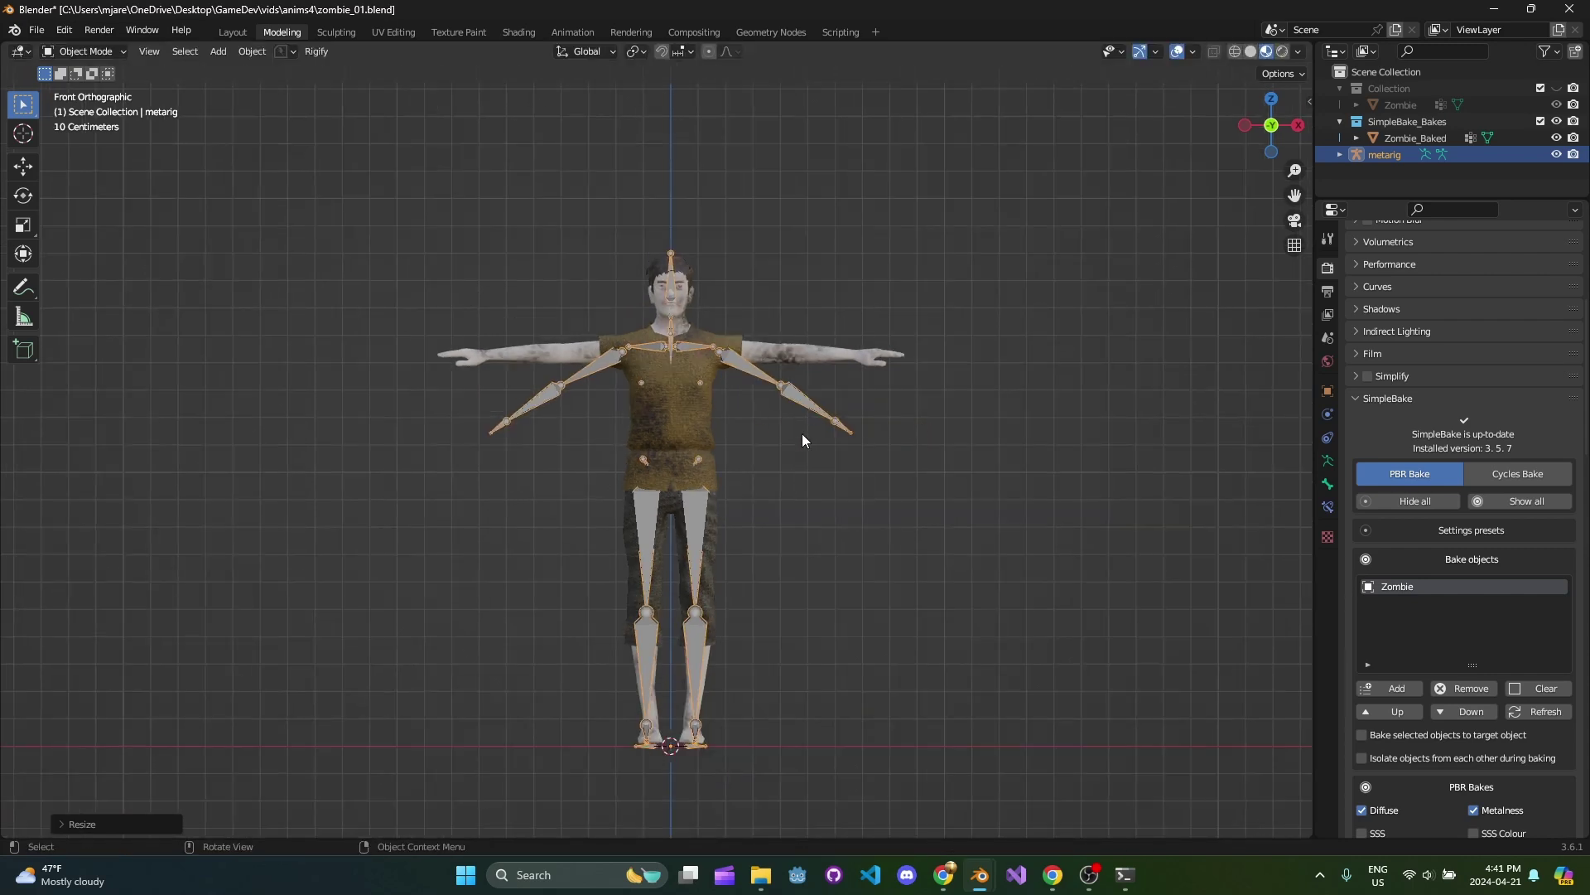
pyautogui.scroll(2, 802, 434)
pyautogui.click(1327, 462)
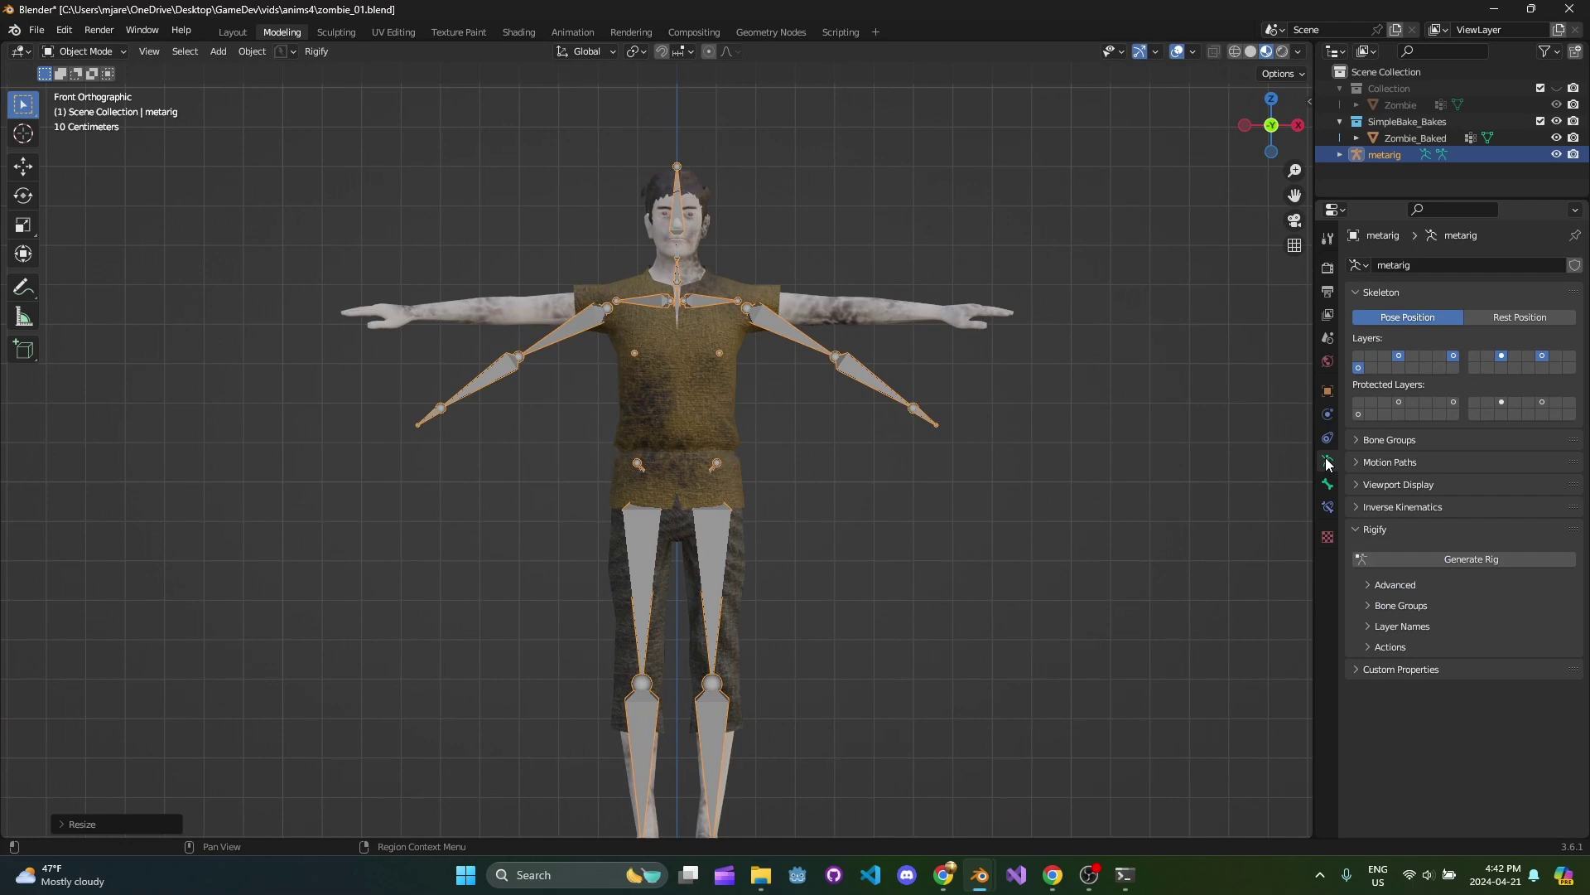
pyautogui.click(1408, 487)
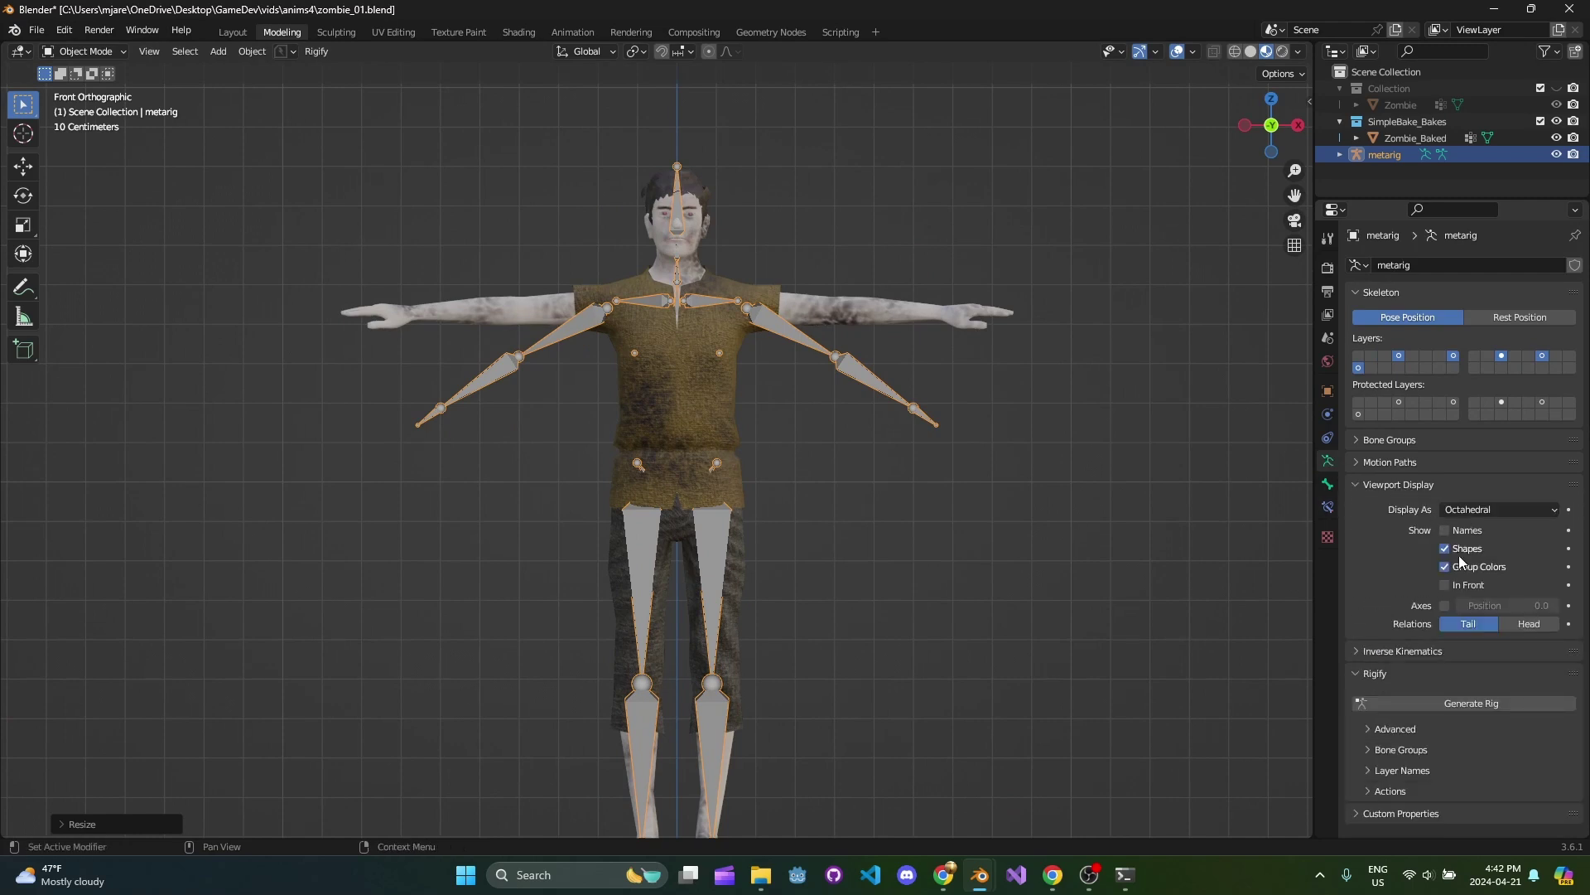
pyautogui.click(1445, 585)
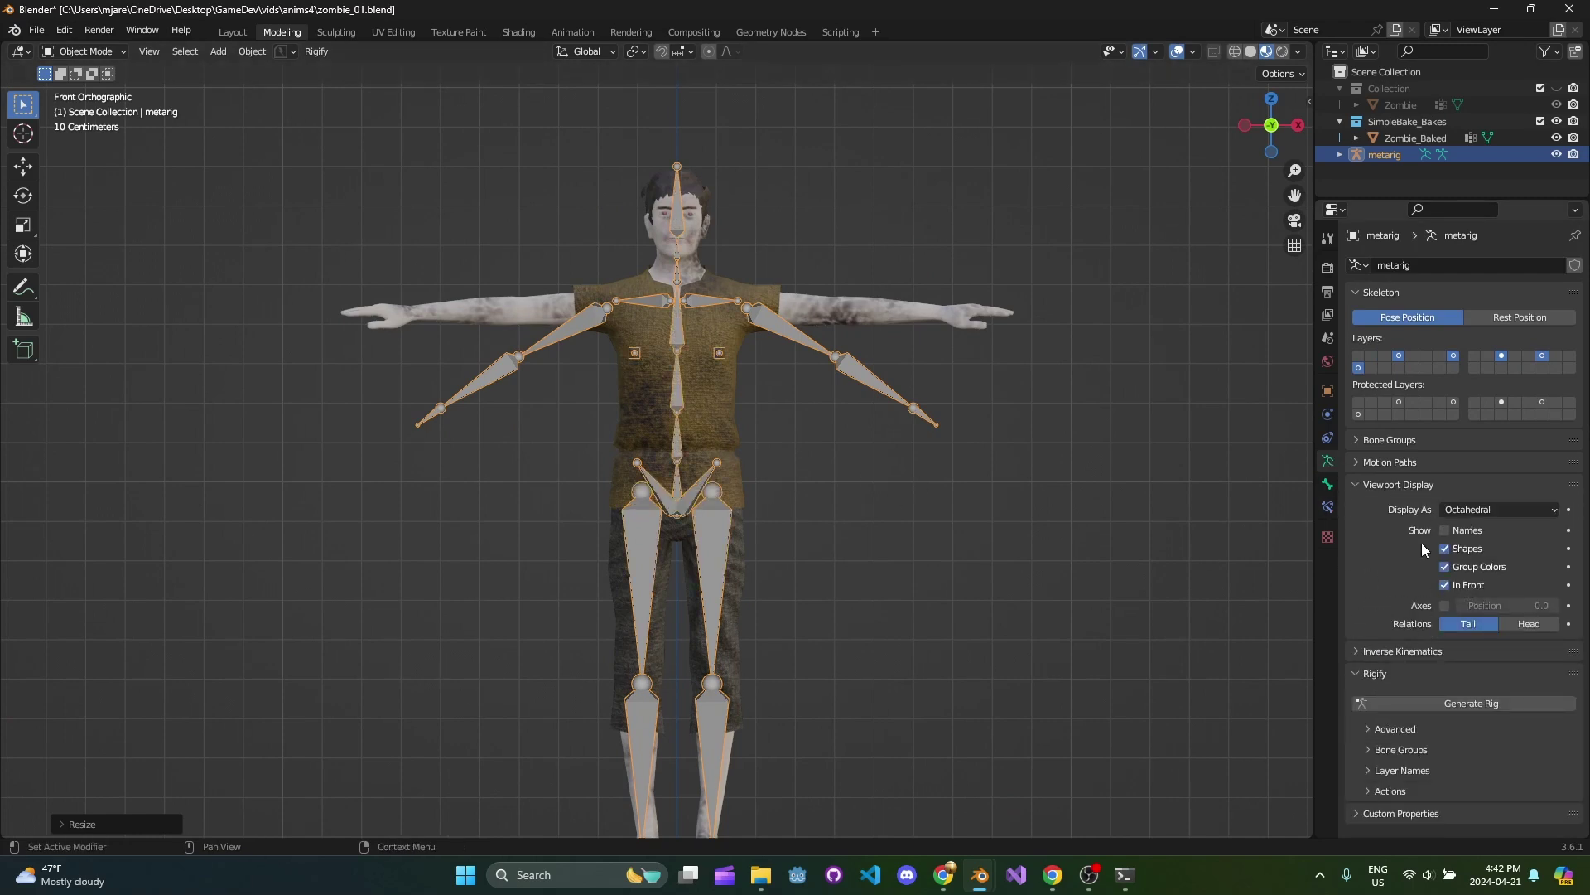
# Try the Stick bone display on the metarig and restore the Octahedral display.
pyautogui.click(1483, 509)
pyautogui.click(1484, 546)
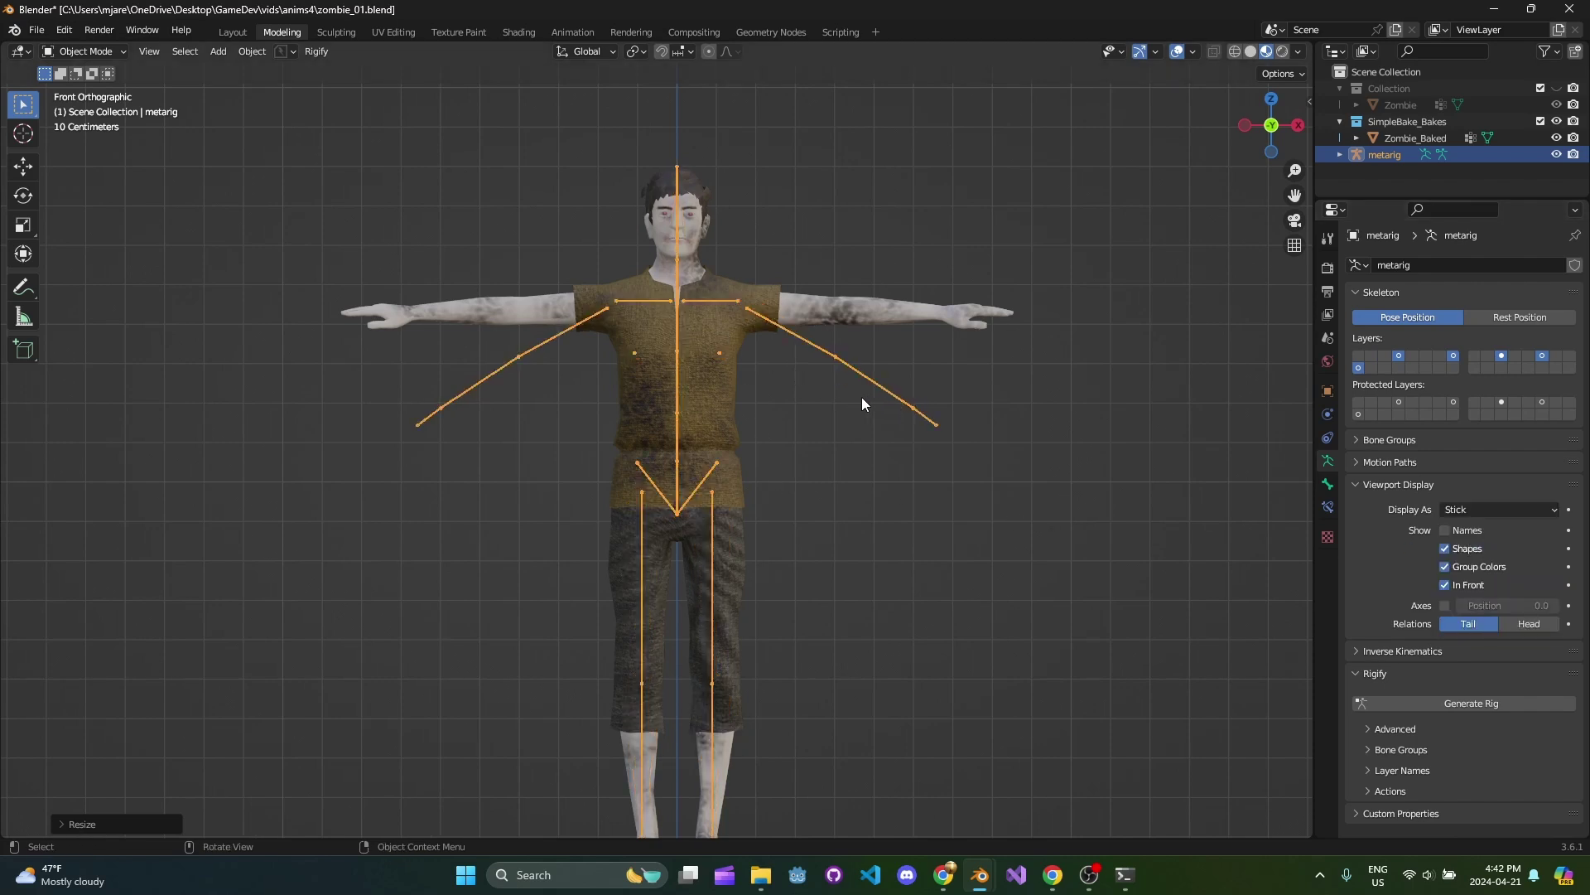
pyautogui.moveTo(861, 404); pyautogui.dragTo(1140, 503, button='middle')
pyautogui.click(1488, 507)
pyautogui.click(1493, 513)
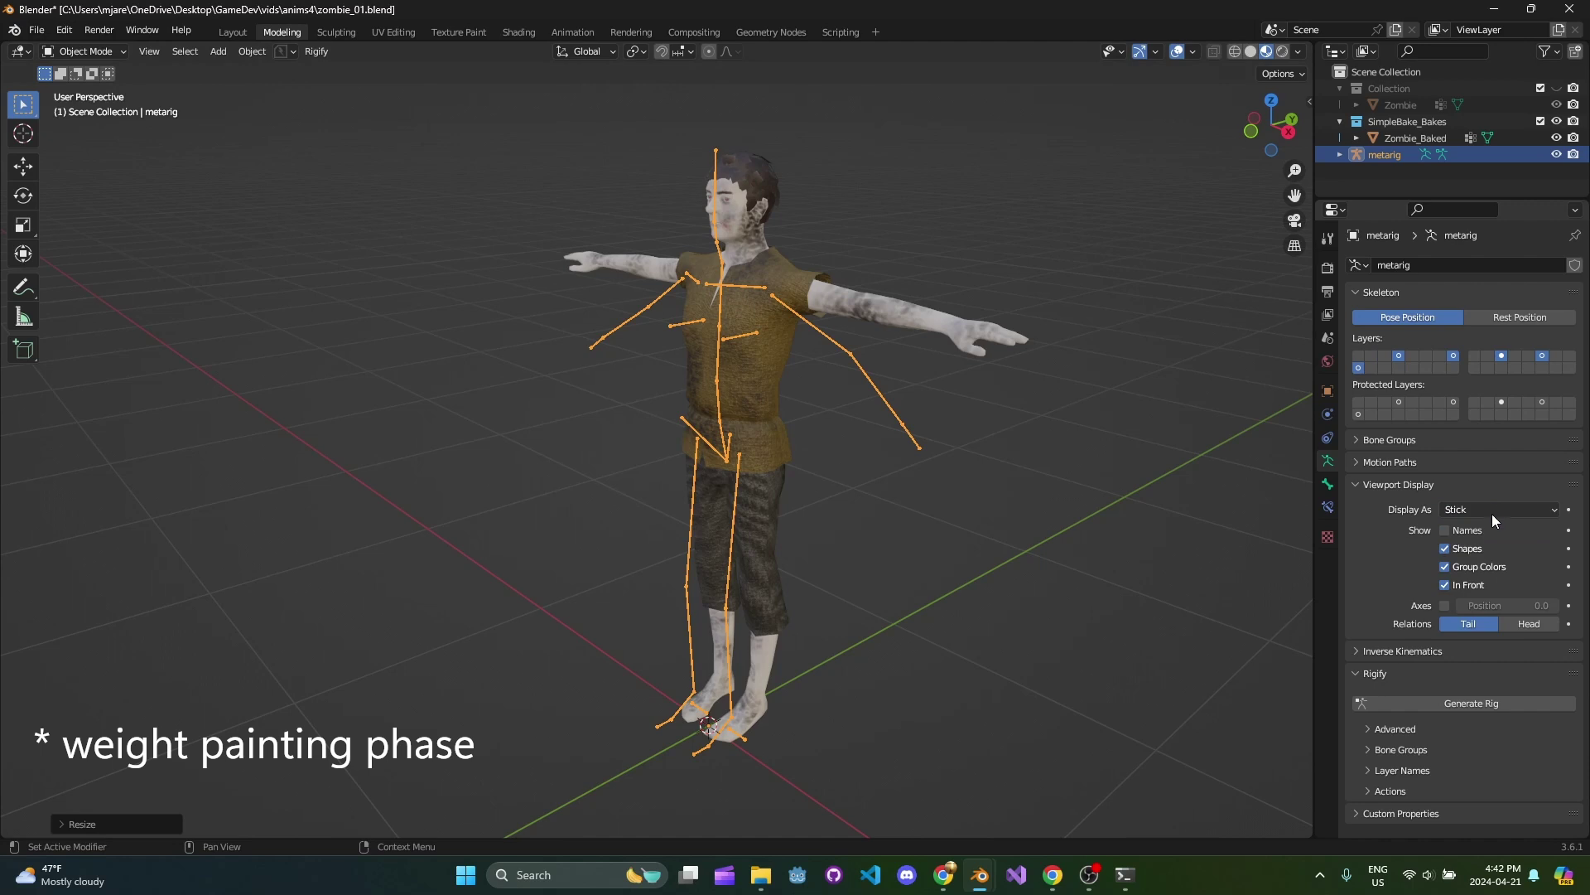
pyautogui.click(1493, 513)
pyautogui.click(1493, 503)
pyautogui.click(1492, 507)
pyautogui.click(1486, 522)
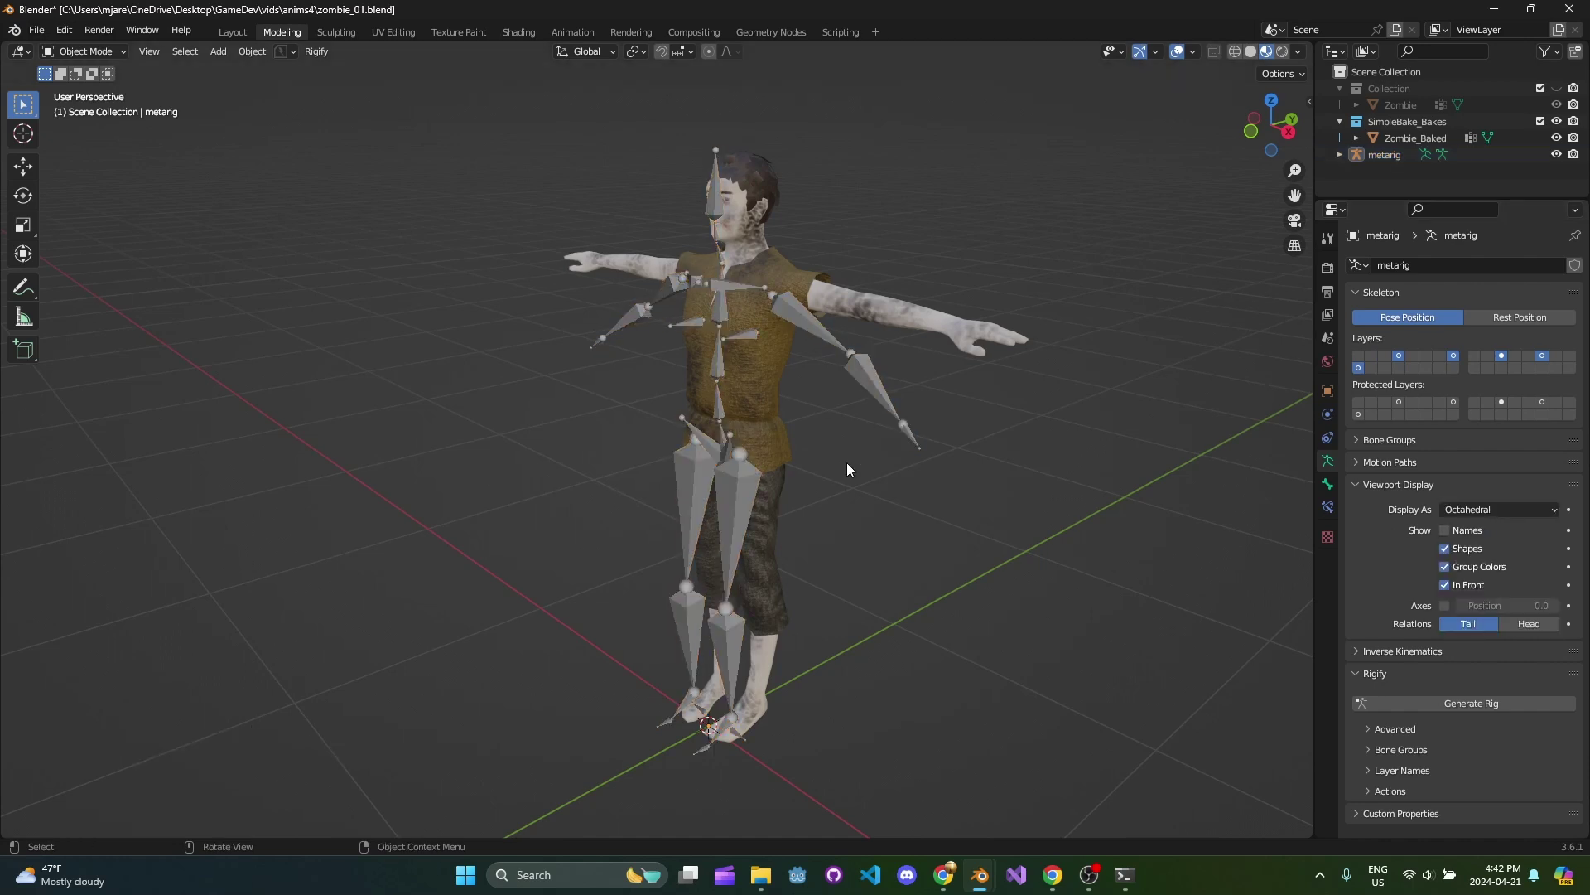
# Select the metarig in front view and apply its scale.
pyautogui.press('KP_1')
pyautogui.scroll(-1, 699, 444)
pyautogui.click(674, 396)
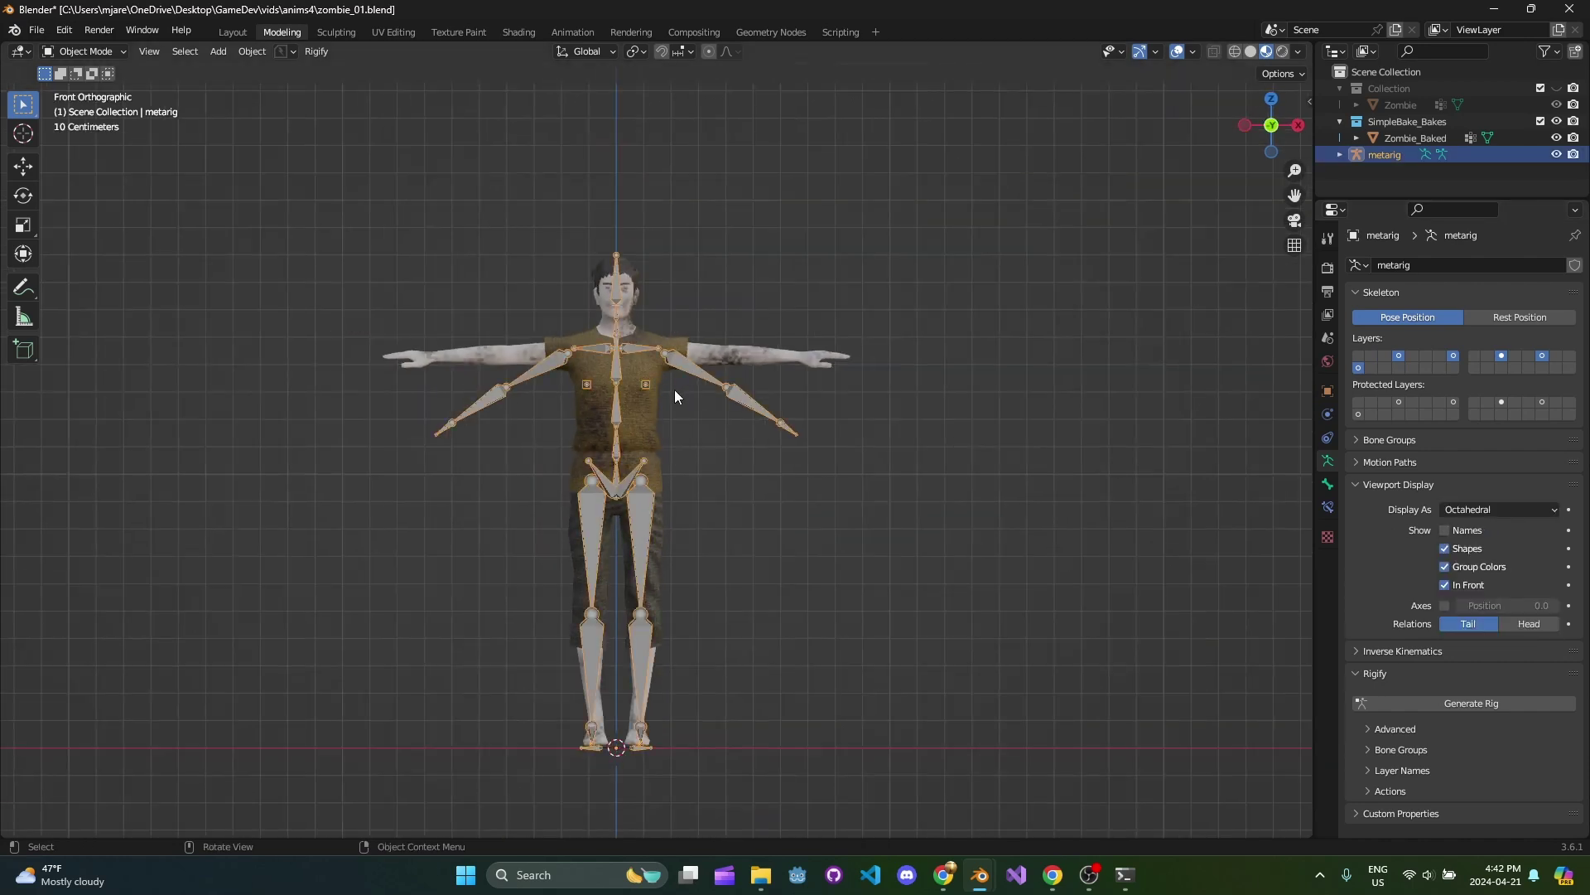
pyautogui.keyDown('shift'); pyautogui.moveTo(676, 391); pyautogui.dragTo(759, 375, button='middle'); pyautogui.keyUp('shift')
pyautogui.scroll(1, 711, 396)
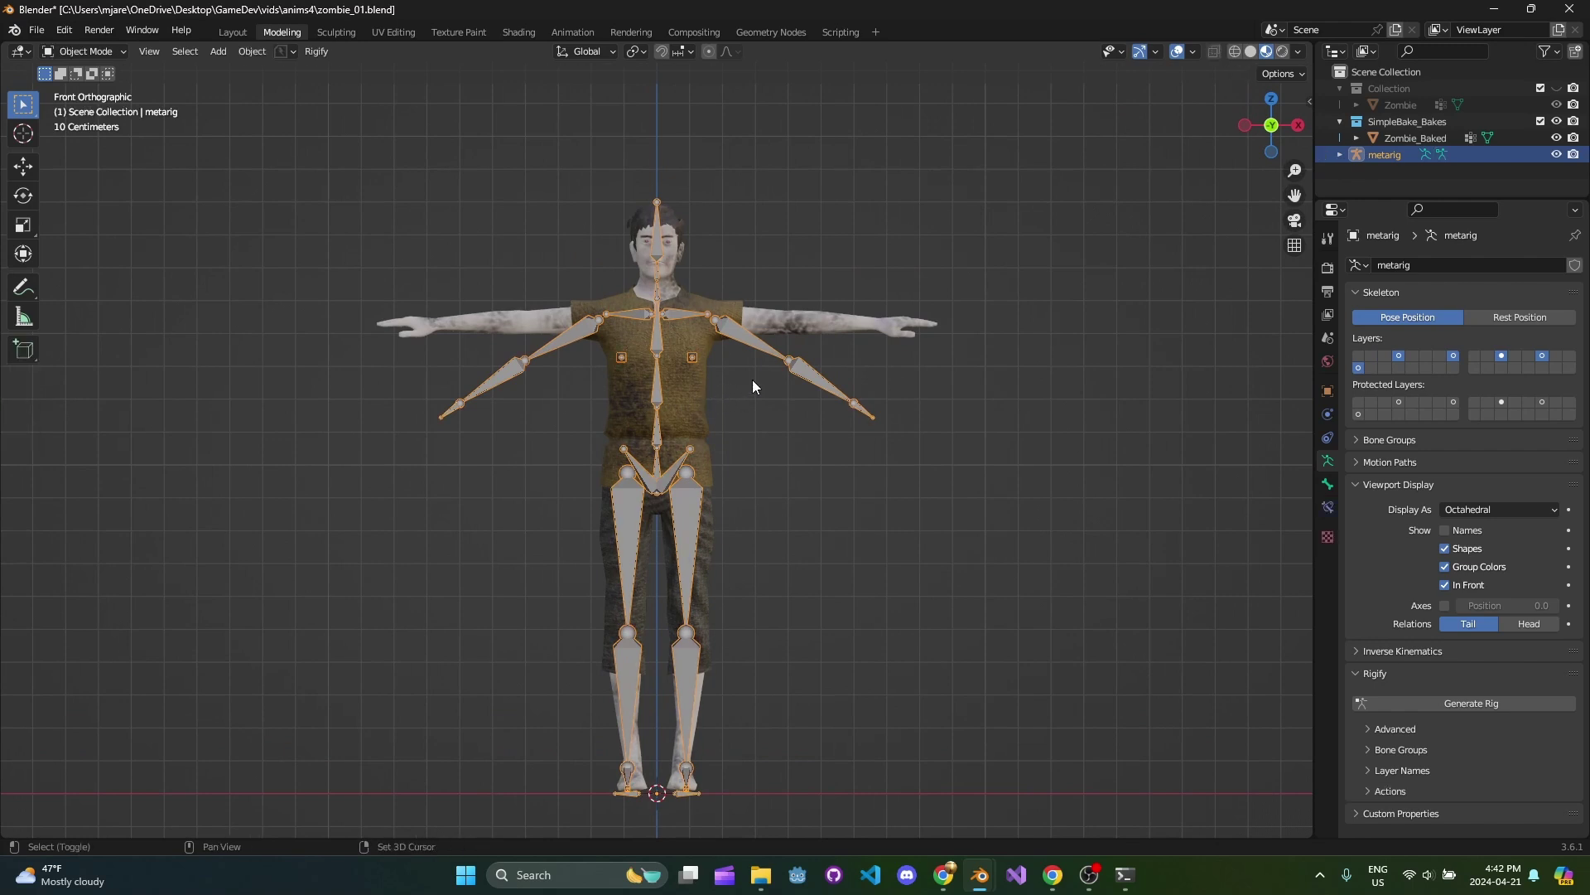
pyautogui.hotkey('ctrl', 'a')
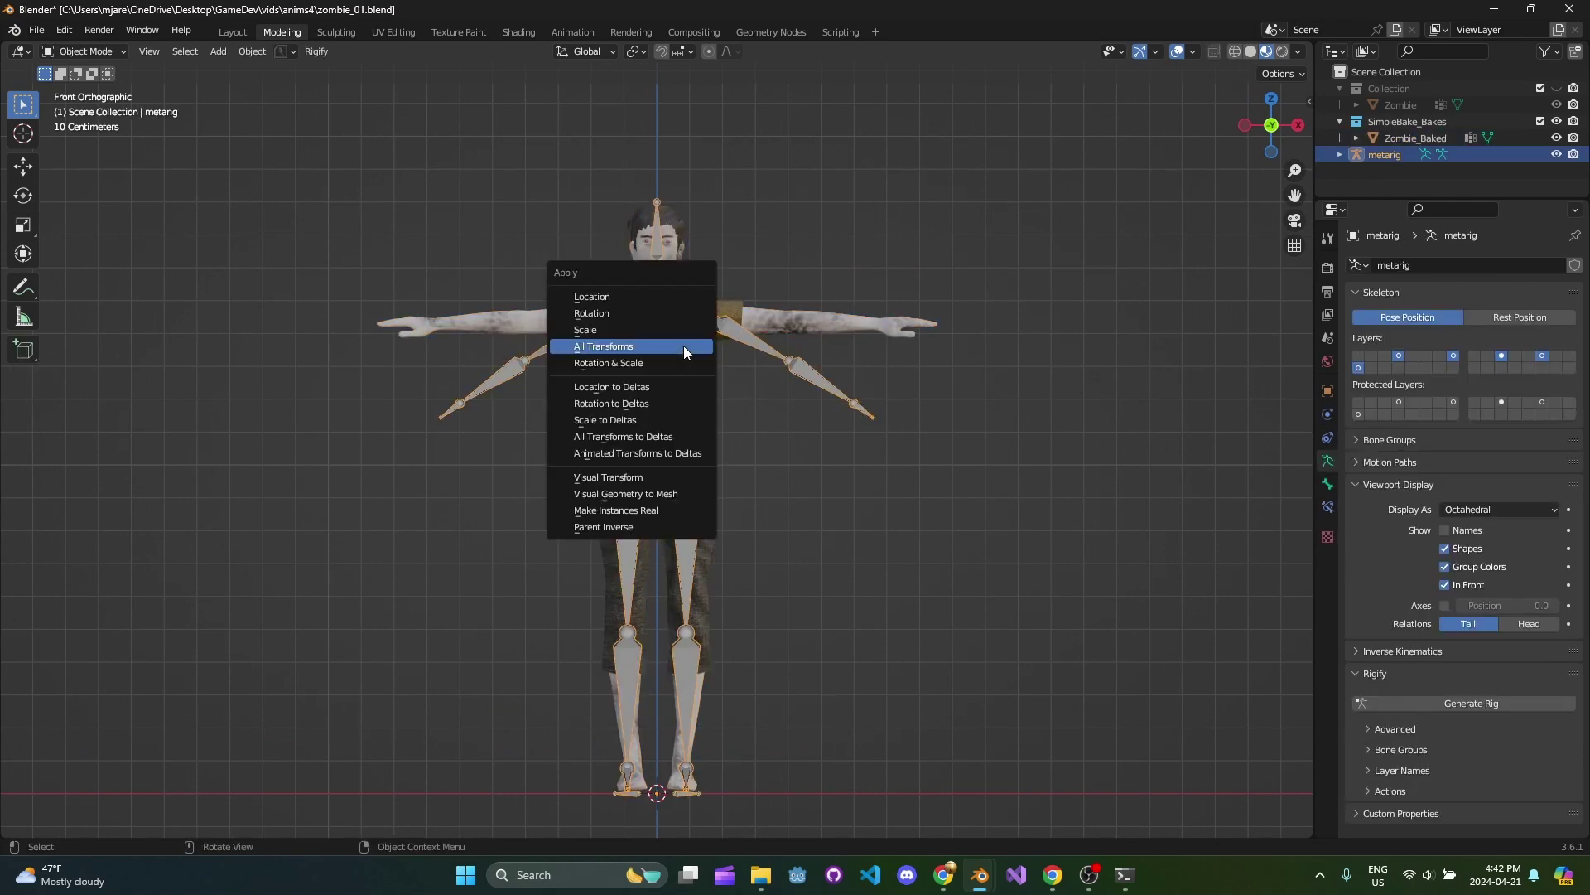
pyautogui.click(684, 326)
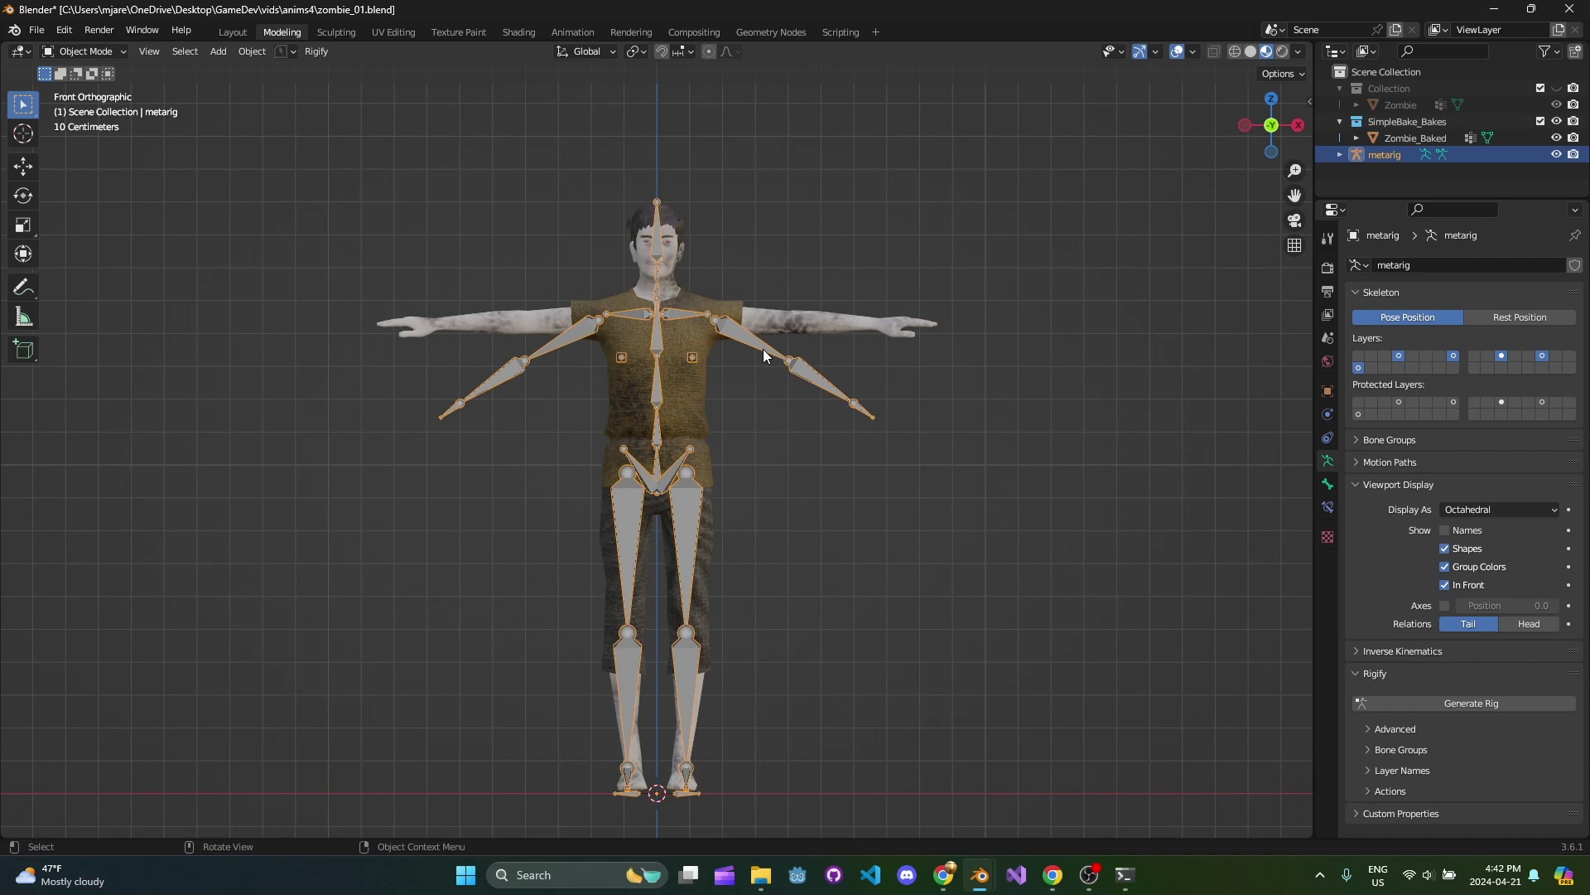
# Check the transform values of Zombie_Baked against the metarig and return to the metarig in front view.
pyautogui.moveTo(730, 383); pyautogui.dragTo(697, 375, button='middle')
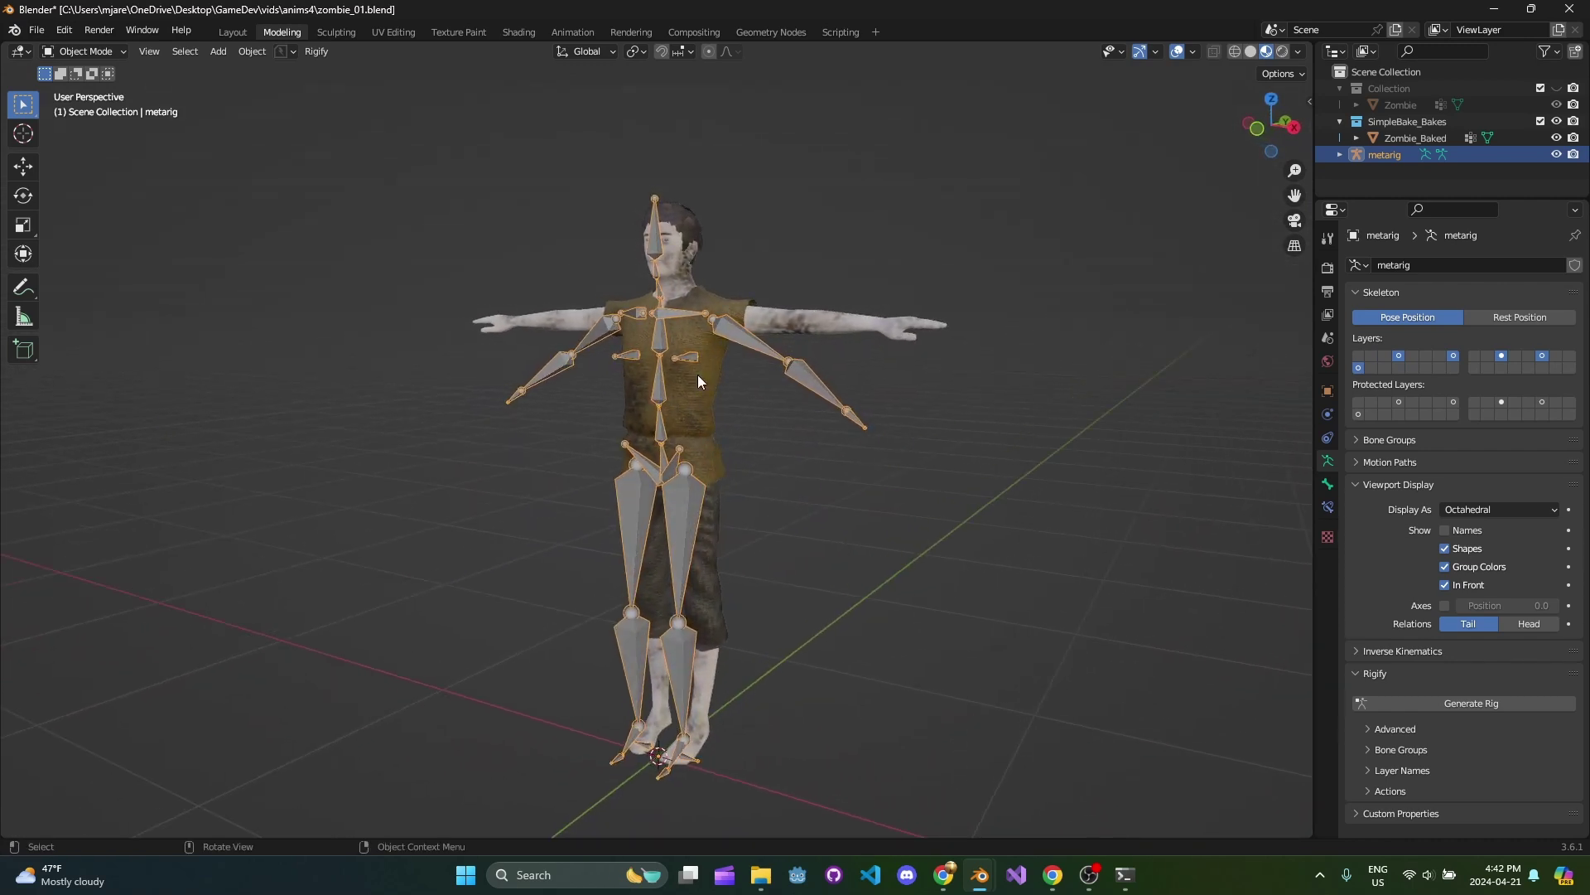
pyautogui.press('n')
pyautogui.click(753, 310)
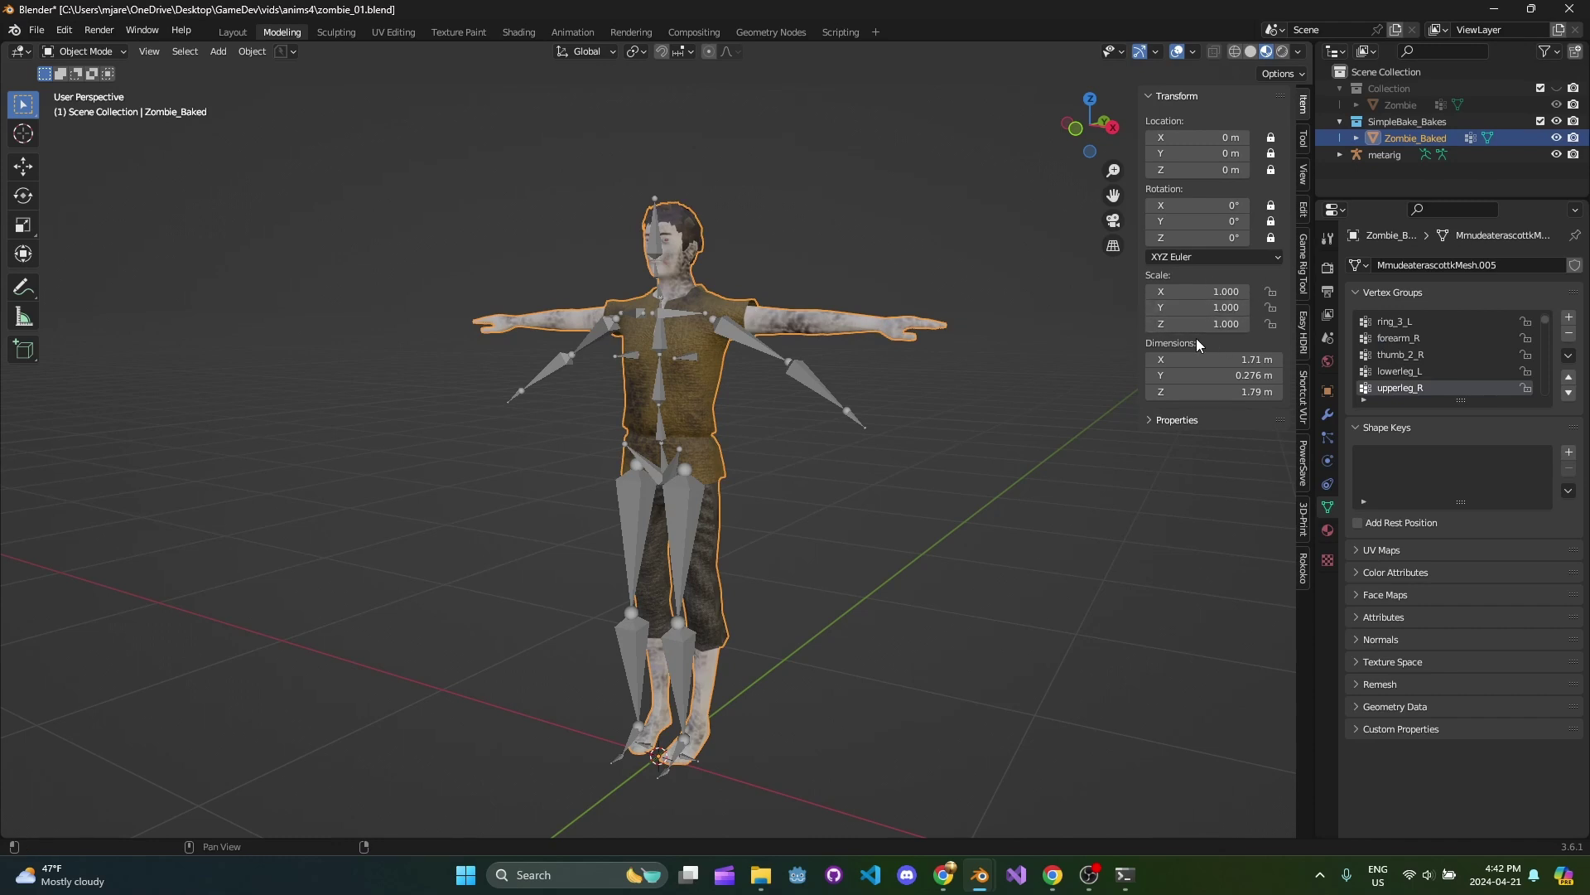
pyautogui.click(767, 346)
pyautogui.press('KP_1')
pyautogui.press('n')
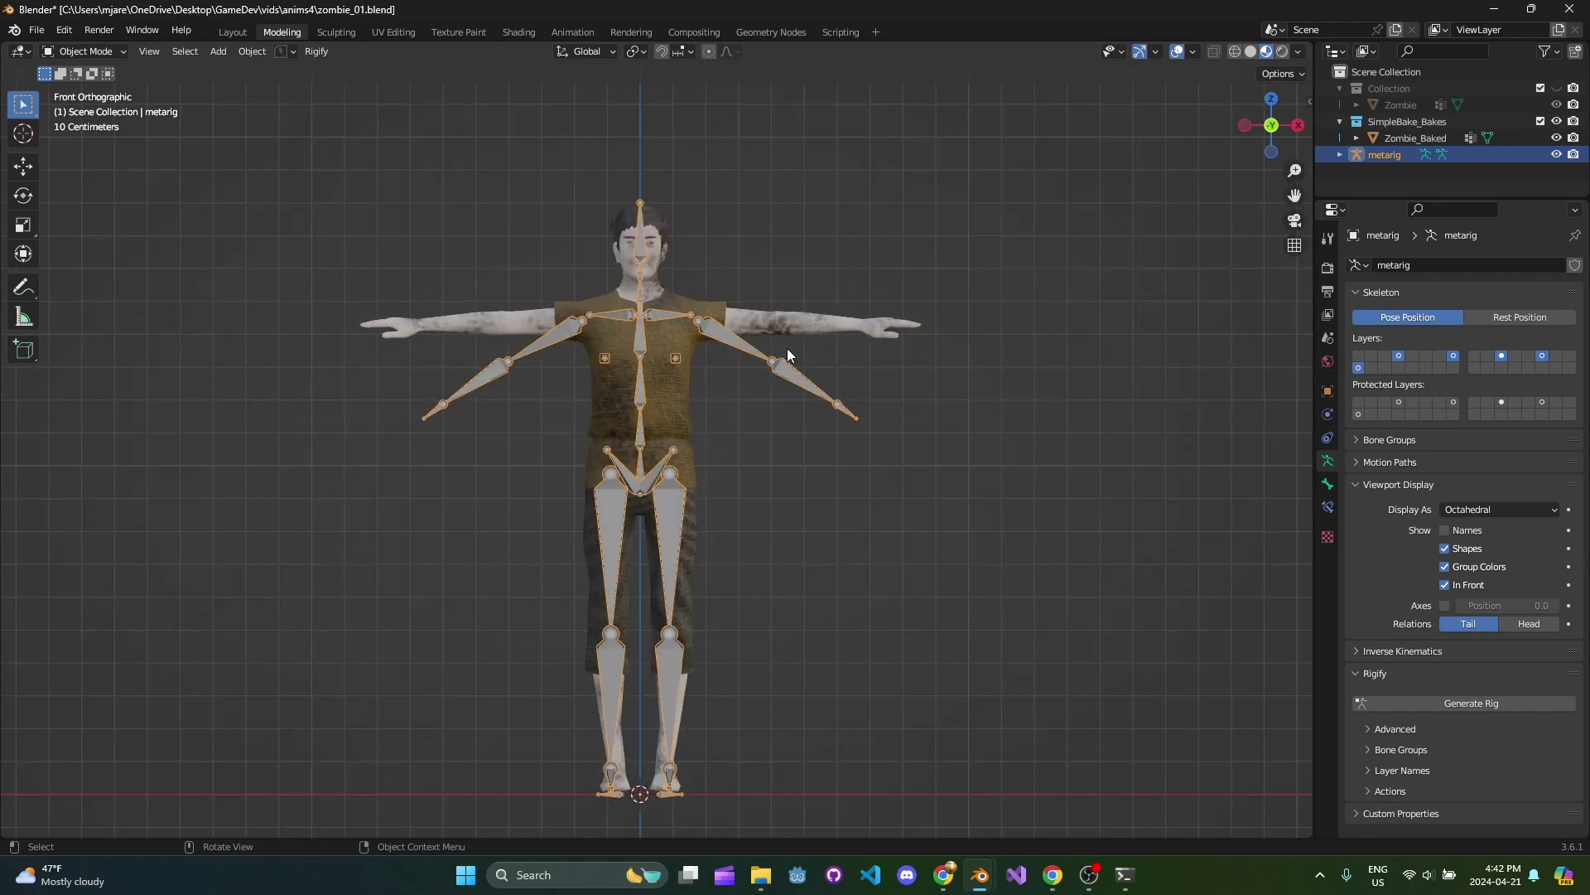
# Delete the two breast bones from the metarig in Edit Mode and return to Object Mode.
pyautogui.click(683, 311)
pyautogui.click(667, 309)
pyautogui.press('Tab')
pyautogui.moveTo(667, 309); pyautogui.dragTo(619, 351, button='middle')
pyautogui.scroll(3, 636, 345)
pyautogui.click(674, 312)
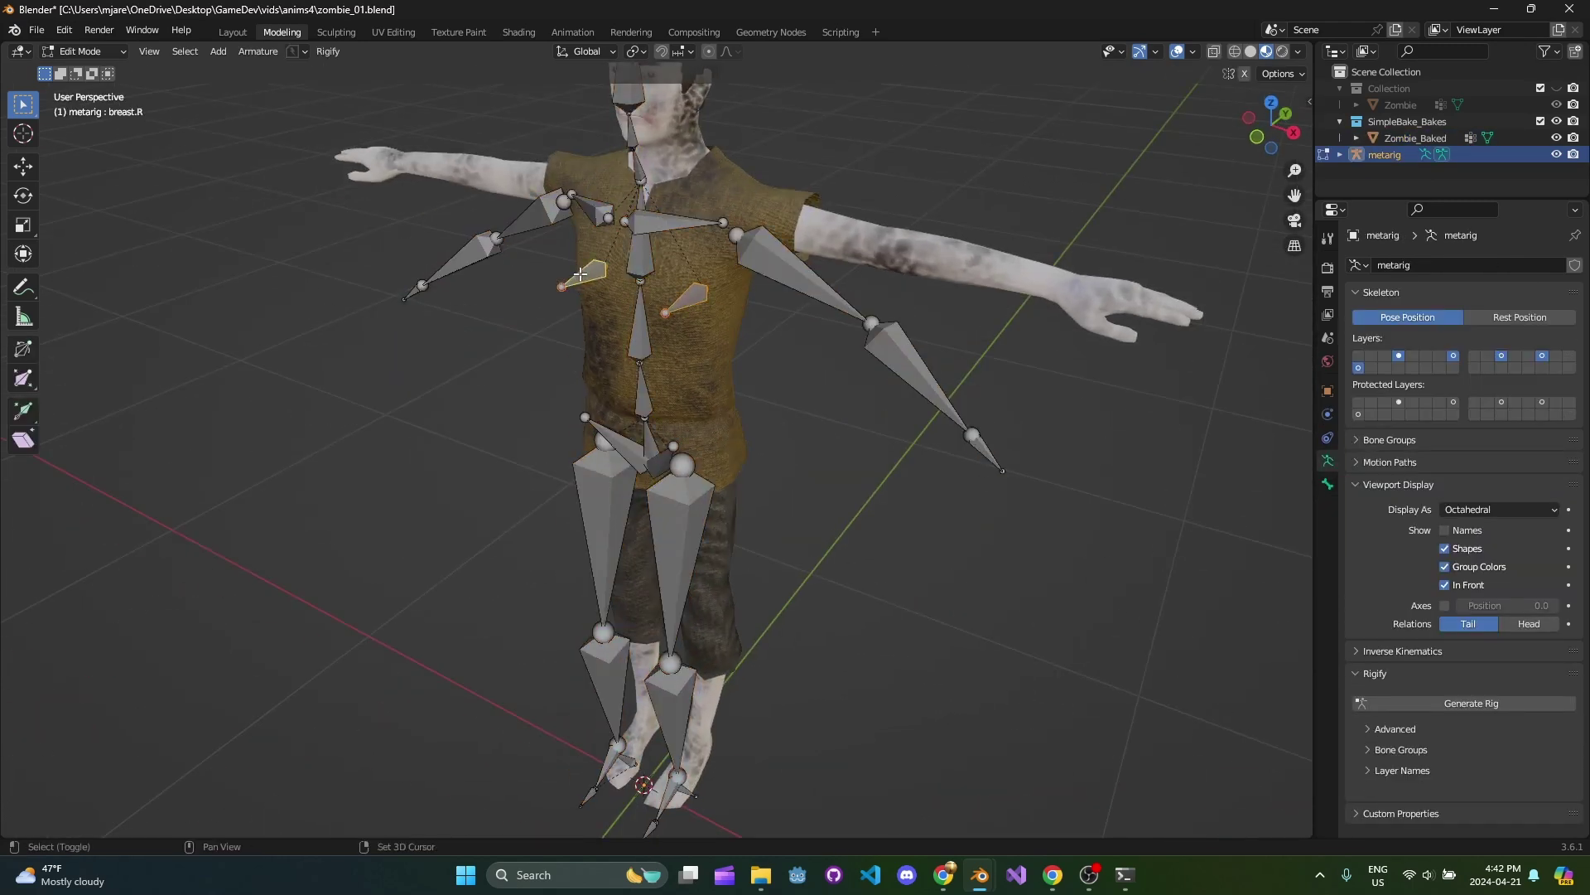
pyautogui.press('x')
pyautogui.click(687, 308)
pyautogui.press('Tab')
pyautogui.press('KP_1')
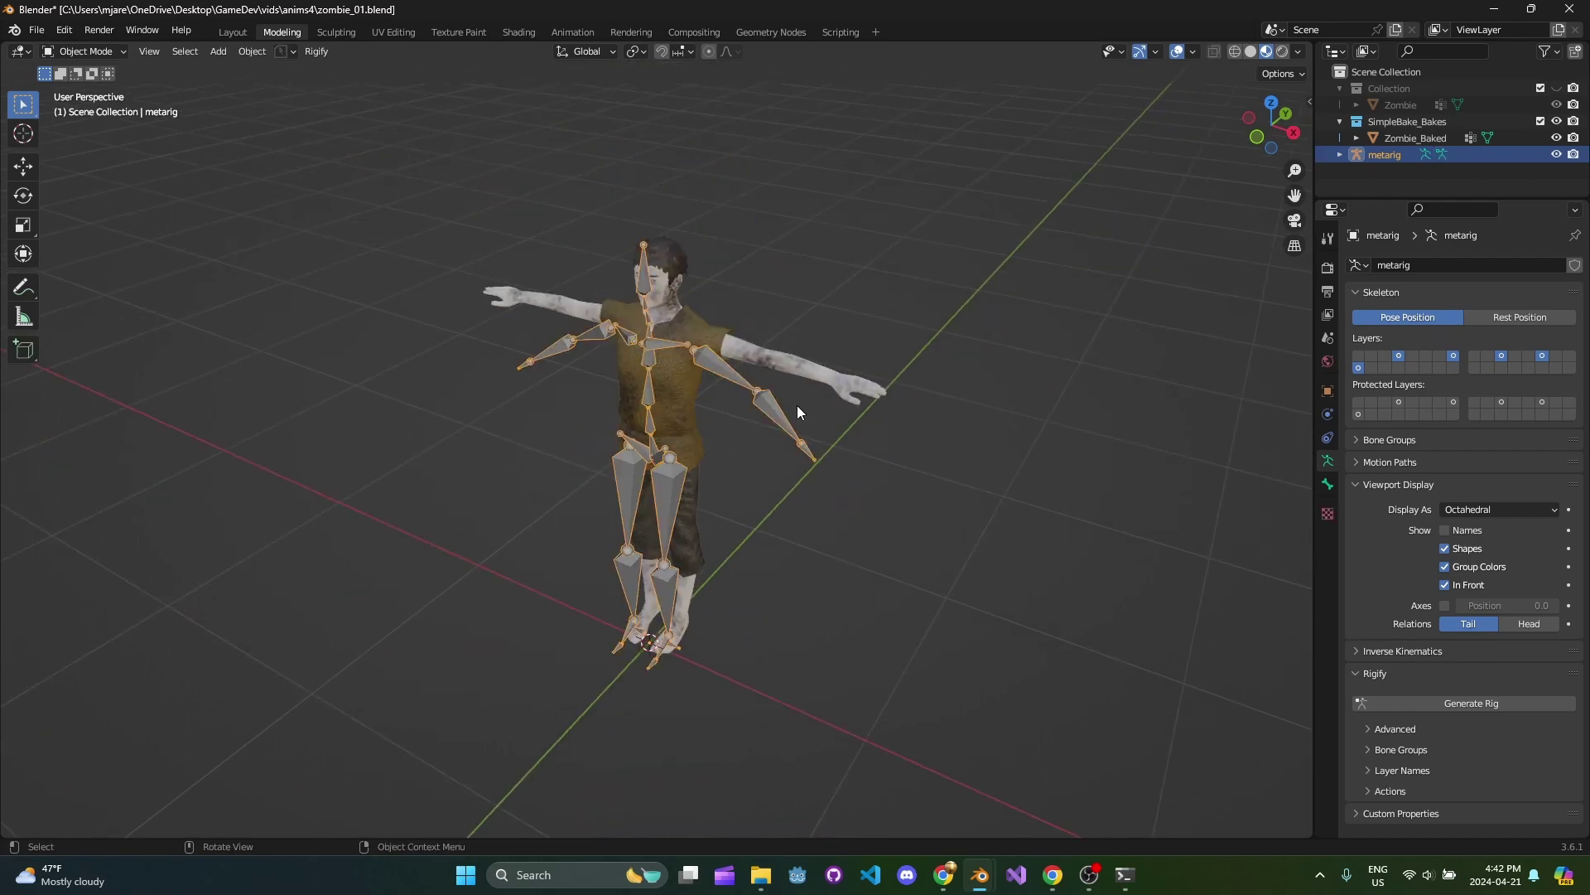
# Rotate the upper arm, forearm and hand bones of the .L side about -30° and move them onto the mesh's arm.
pyautogui.press('Tab')
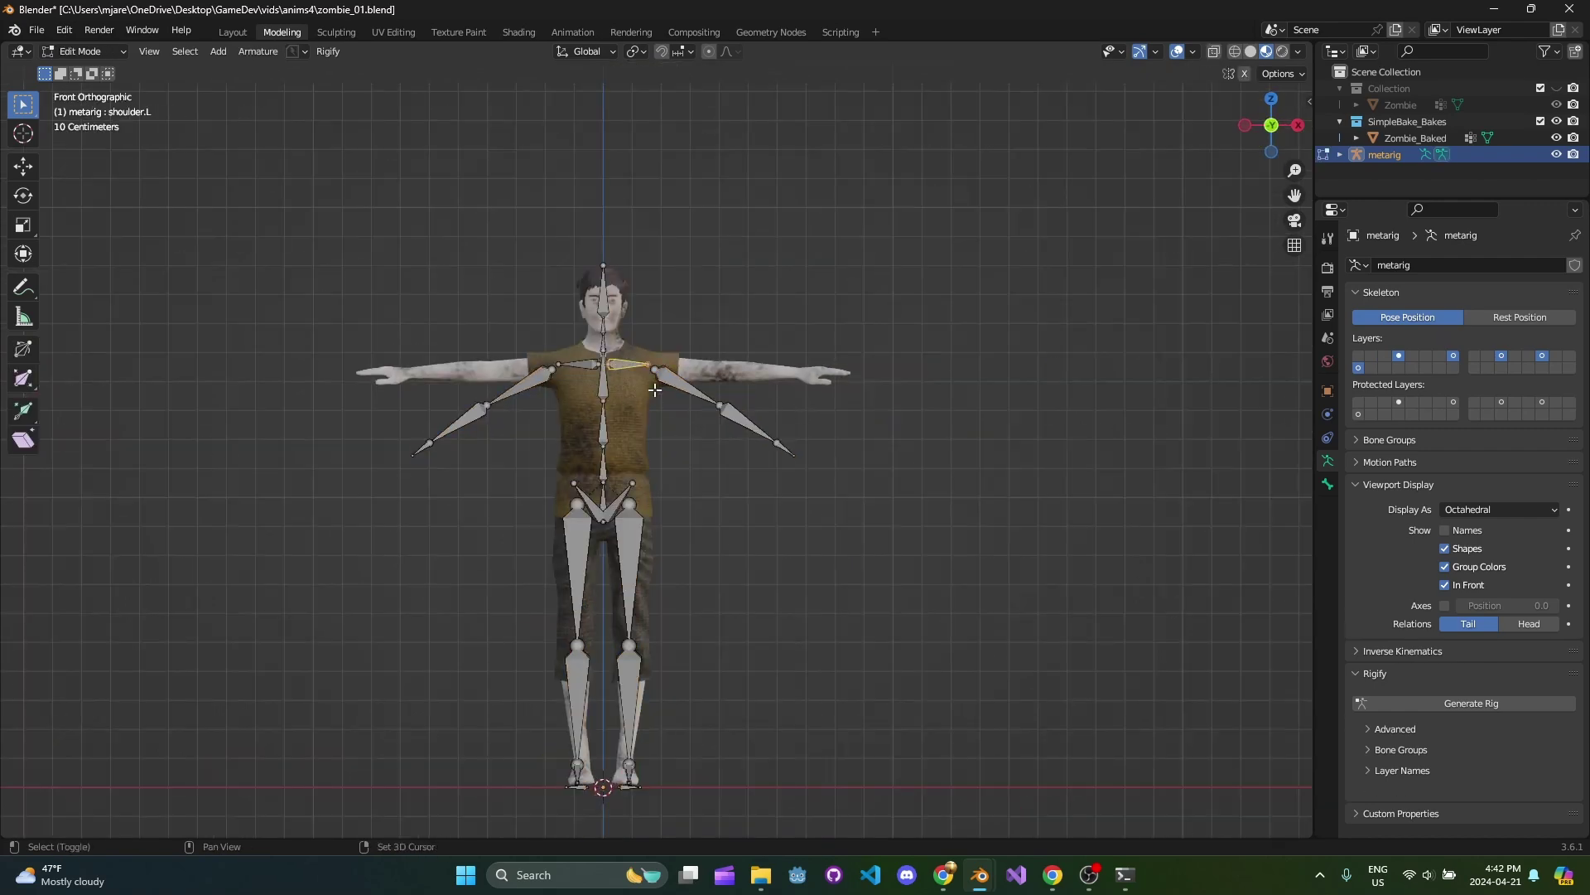
pyautogui.keyDown('shift'); pyautogui.moveTo(654, 389); pyautogui.dragTo(740, 340, button='middle'); pyautogui.keyUp('shift')
pyautogui.scroll(2, 881, 331)
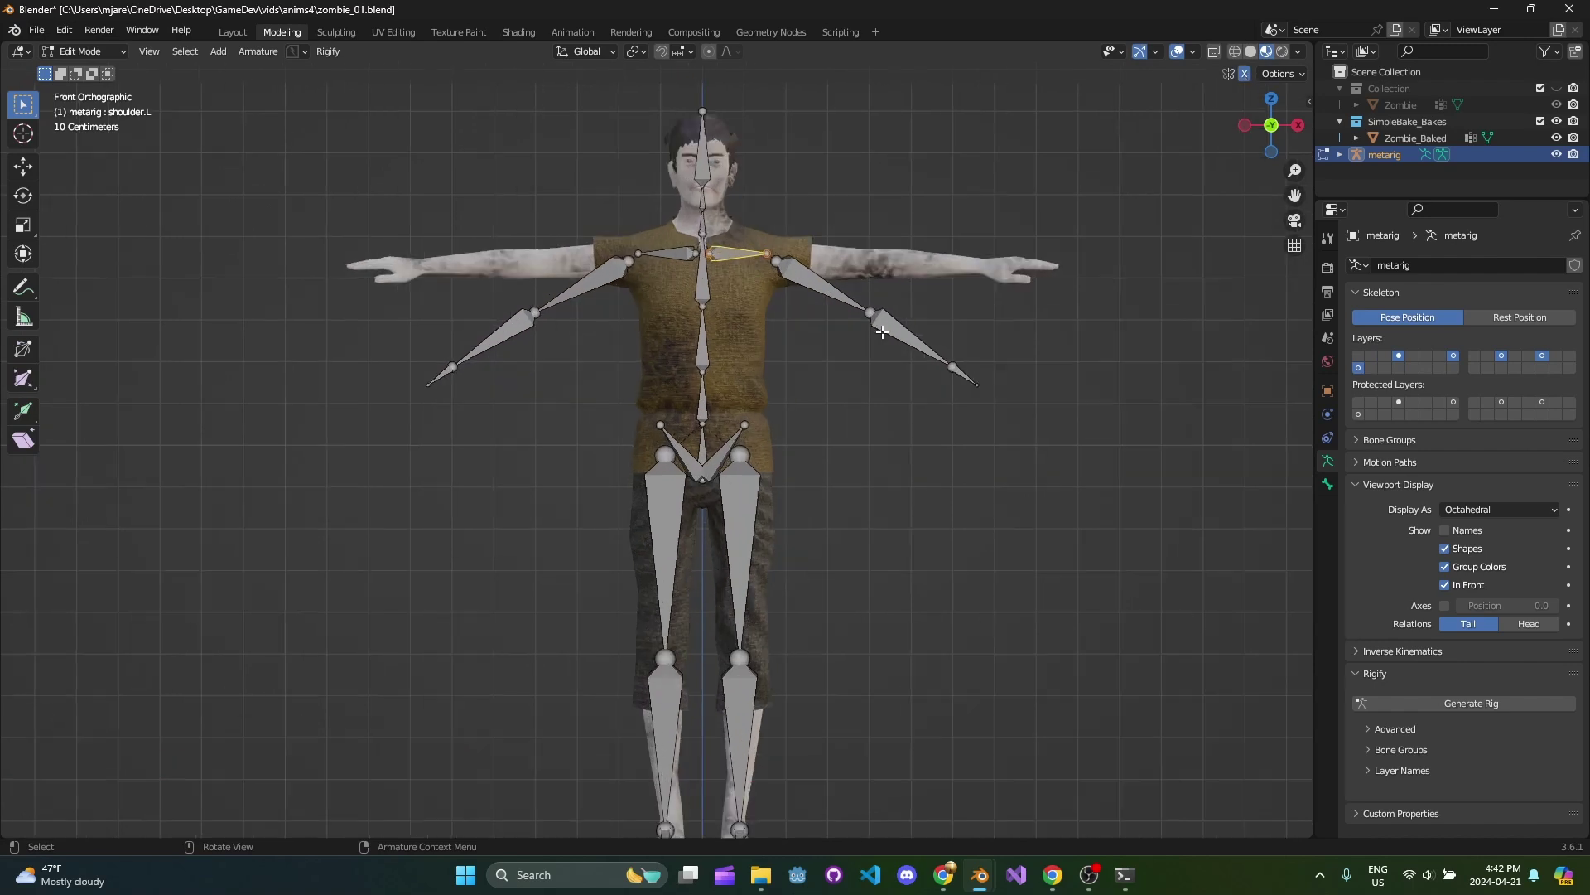
pyautogui.keyDown('shift'); pyautogui.moveTo(886, 284); pyautogui.dragTo(823, 309, button='middle'); pyautogui.keyUp('shift')
pyautogui.moveTo(1029, 268); pyautogui.dragTo(751, 442)
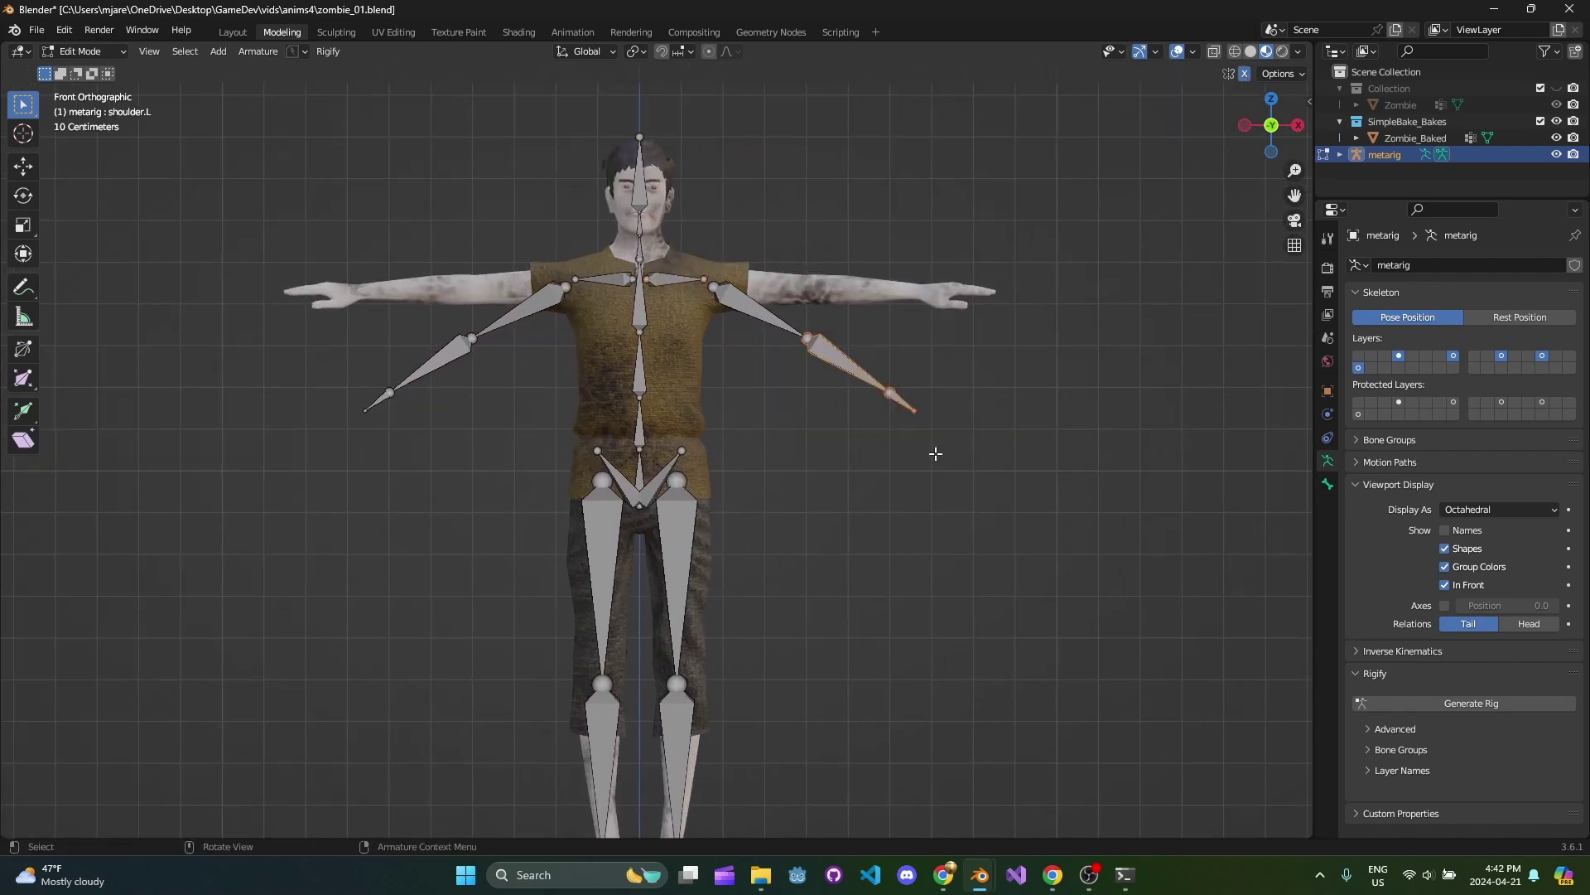
pyautogui.moveTo(983, 421); pyautogui.dragTo(738, 294)
pyautogui.press('r')
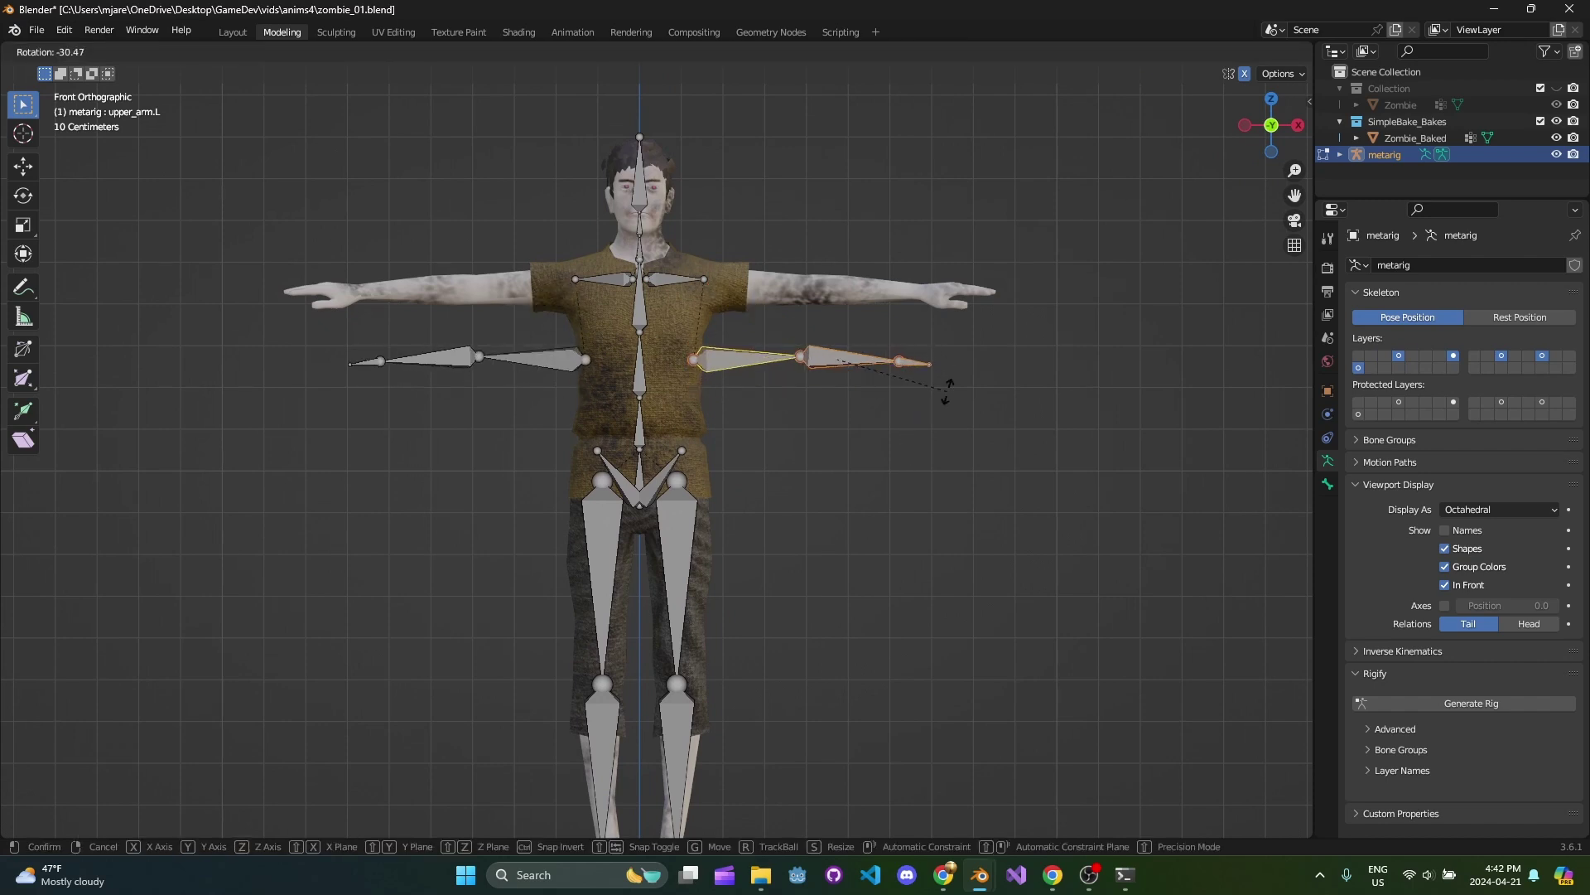
pyautogui.click(944, 383)
pyautogui.press('g')
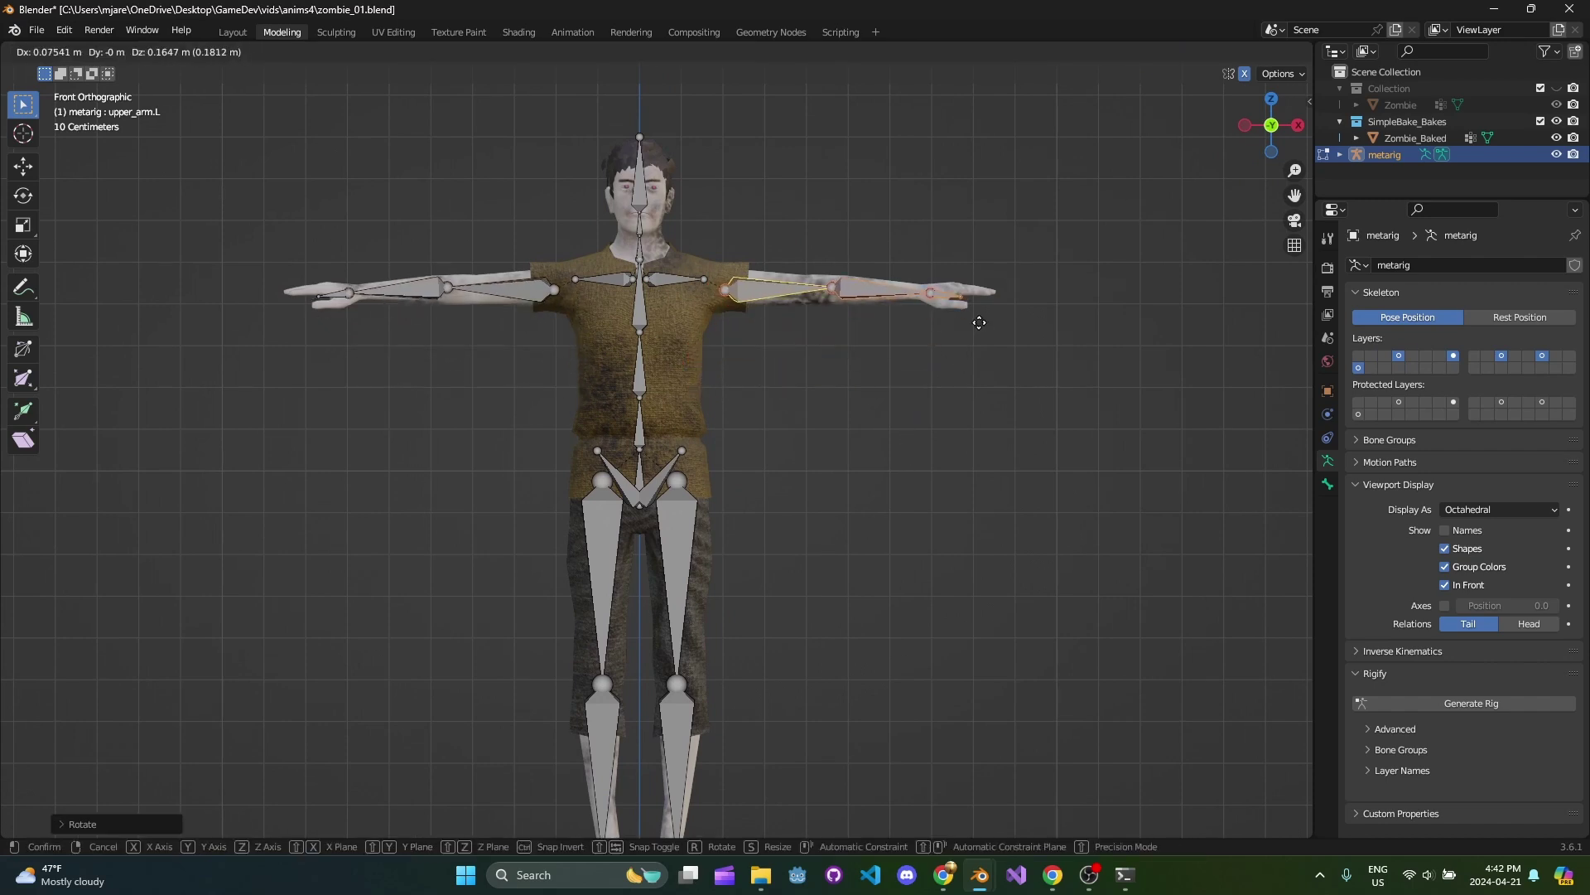
pyautogui.click(981, 323)
# Move the tail of shoulder.L inward along X and shift the head of upper_arm.L inward and slightly up to the shoulder joint.
pyautogui.scroll(2, 751, 313)
pyautogui.keyDown('shift'); pyautogui.scroll(2, 751, 313); pyautogui.keyUp('shift')
pyautogui.click(733, 281)
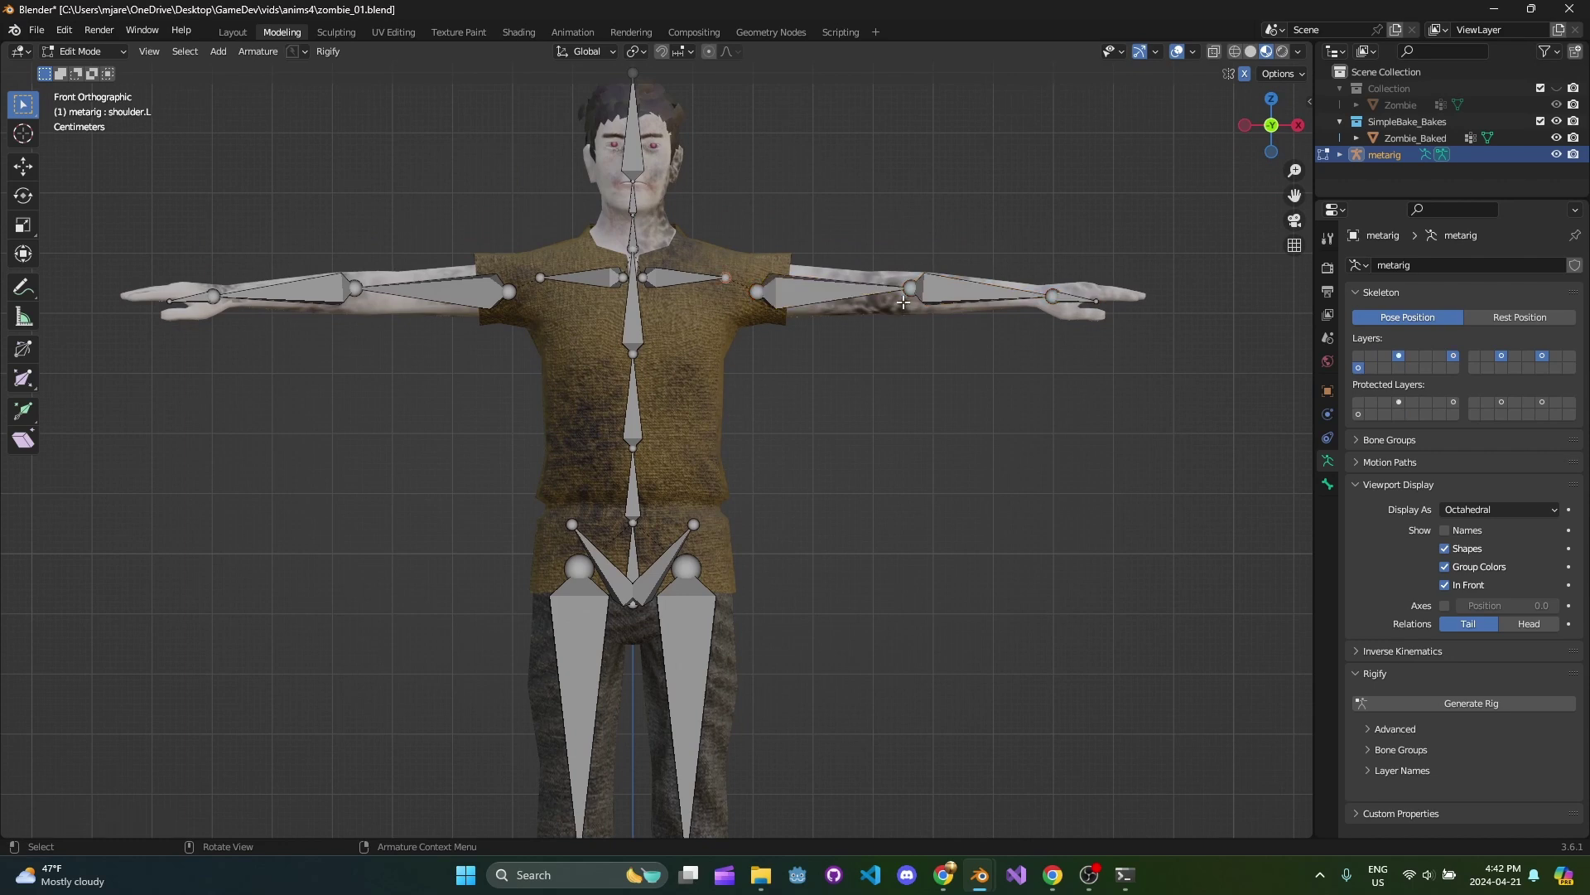
pyautogui.press('g')
pyautogui.press('x')
pyautogui.click(891, 301)
pyautogui.click(756, 292)
pyautogui.press('g')
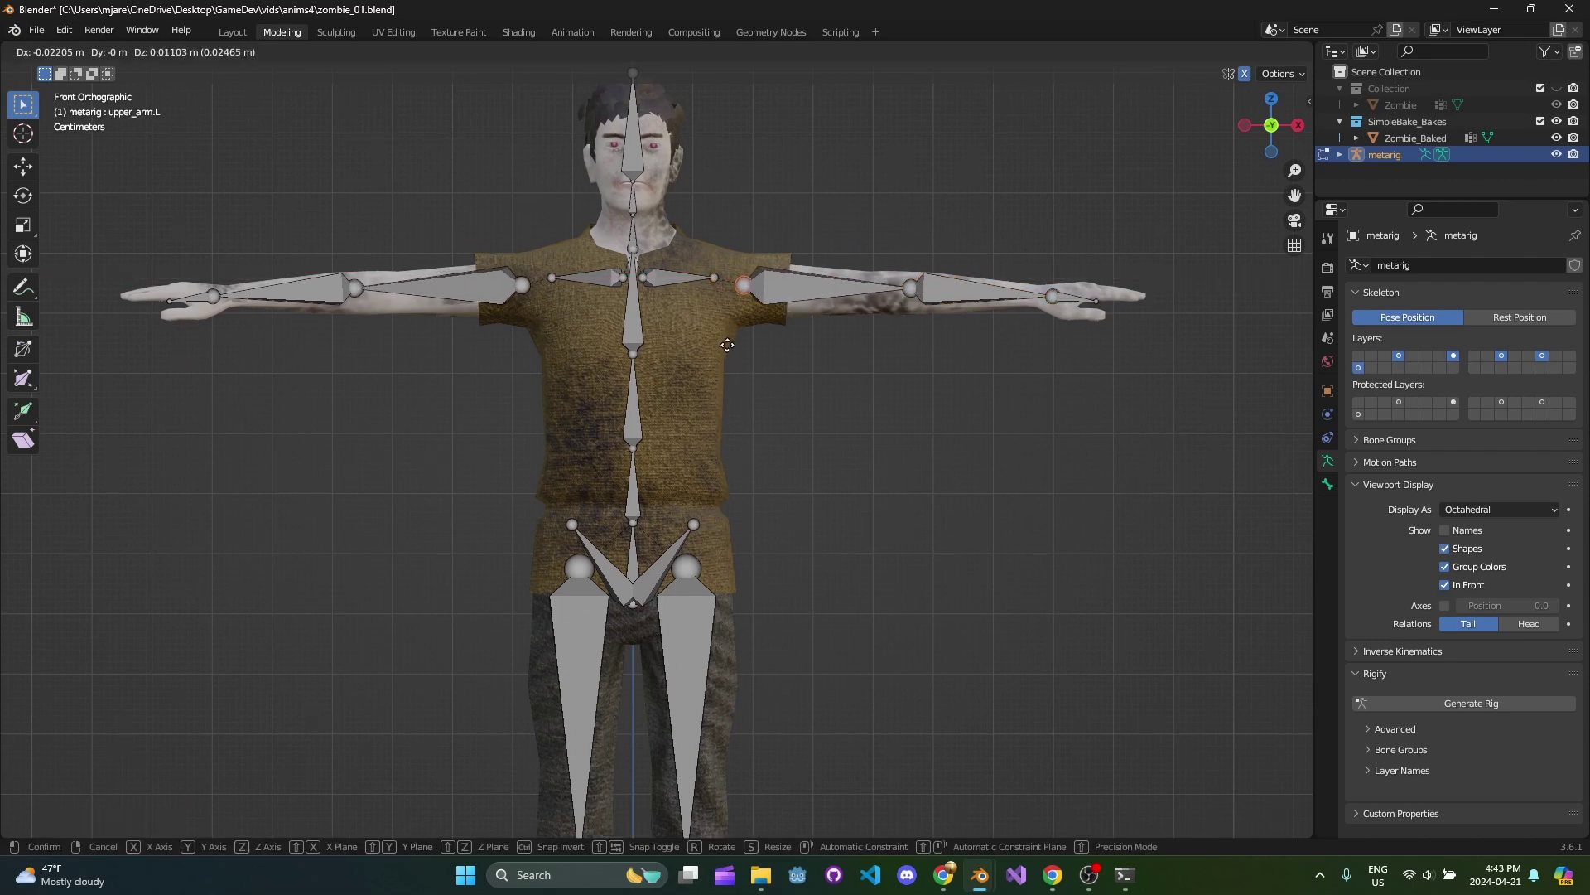
pyautogui.click(726, 343)
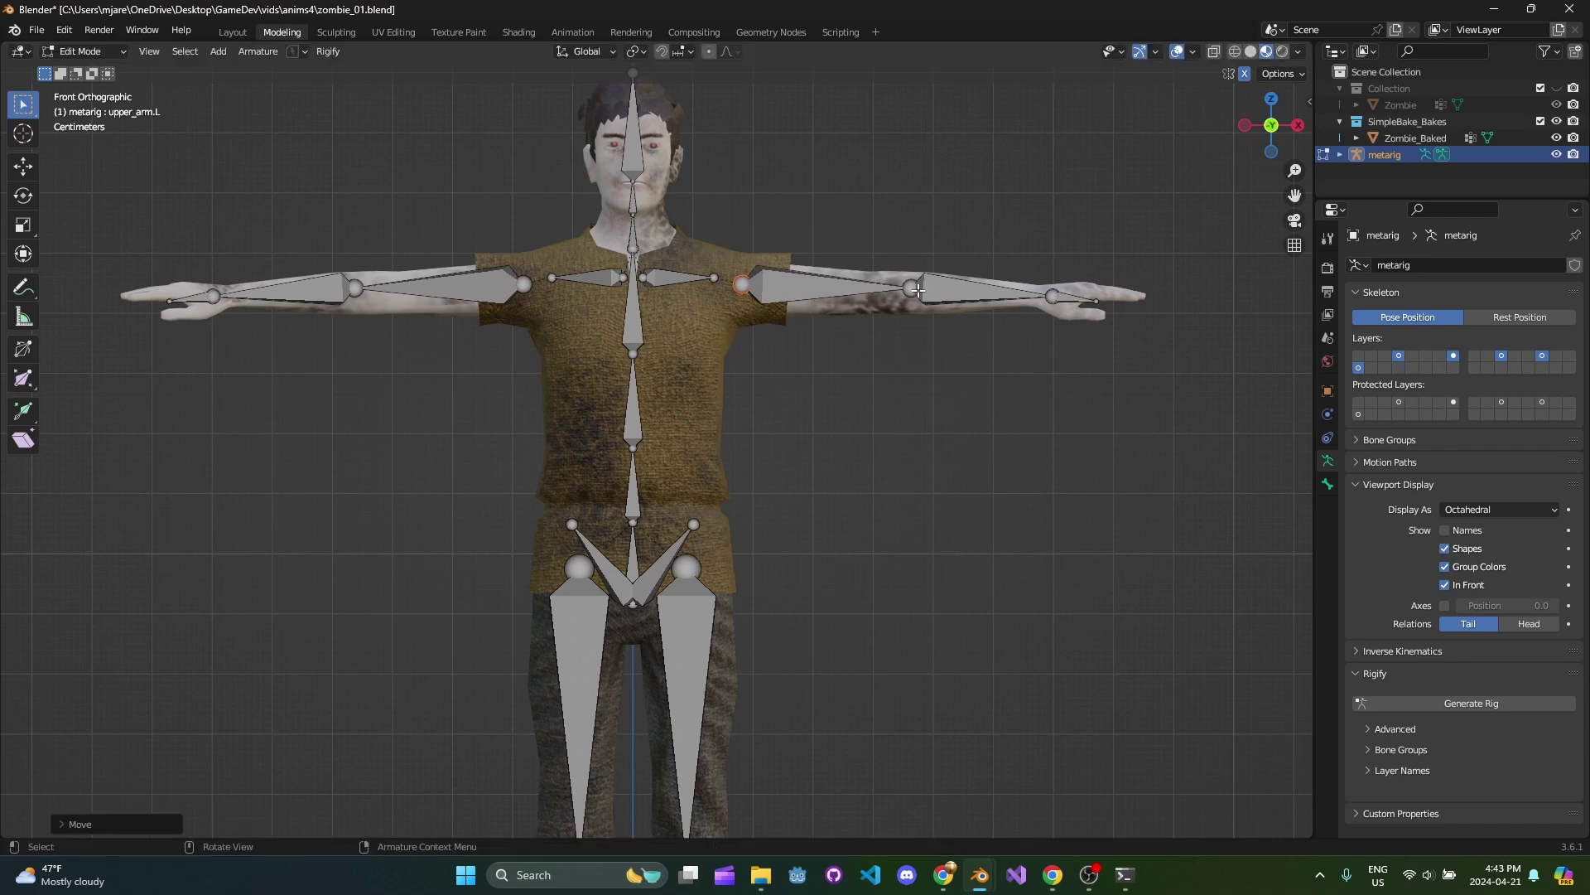
# Align the .L side's elbow and wrist joints with the mesh's elbow and wrist.
pyautogui.click(914, 291)
pyautogui.click(1058, 296)
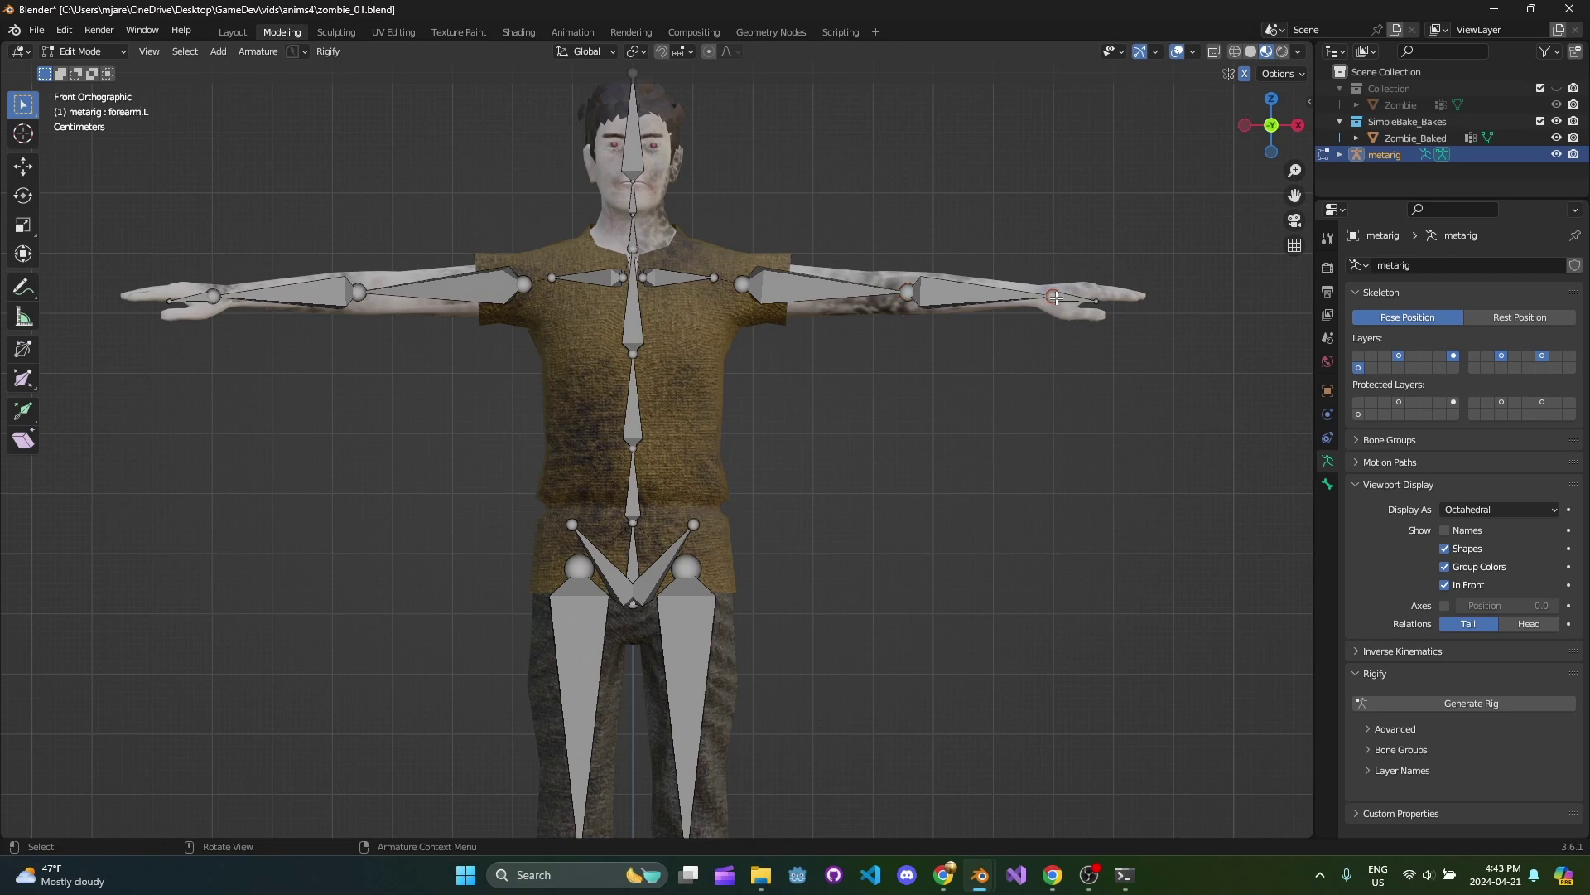
pyautogui.press('g')
pyautogui.click(1048, 297)
# Extend the tip of hand.L outward by about 0.09 m to reach the mesh's fingertips.
pyautogui.moveTo(1057, 277); pyautogui.dragTo(1071, 331)
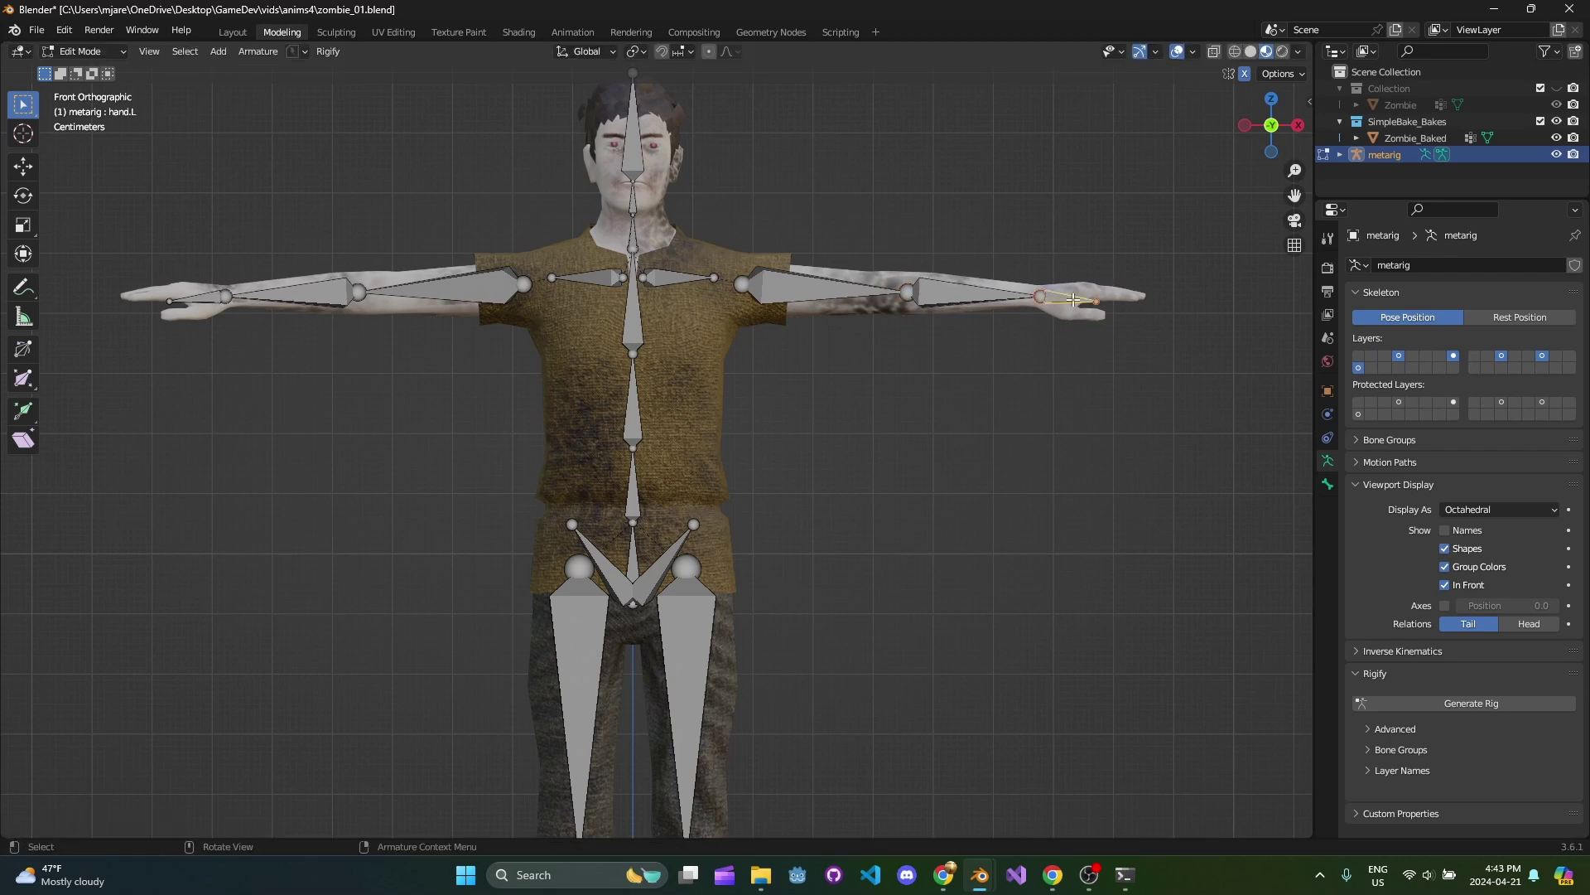
pyautogui.press('g')
pyautogui.rightClick(1110, 354)
pyautogui.click(1105, 310)
pyautogui.press('g')
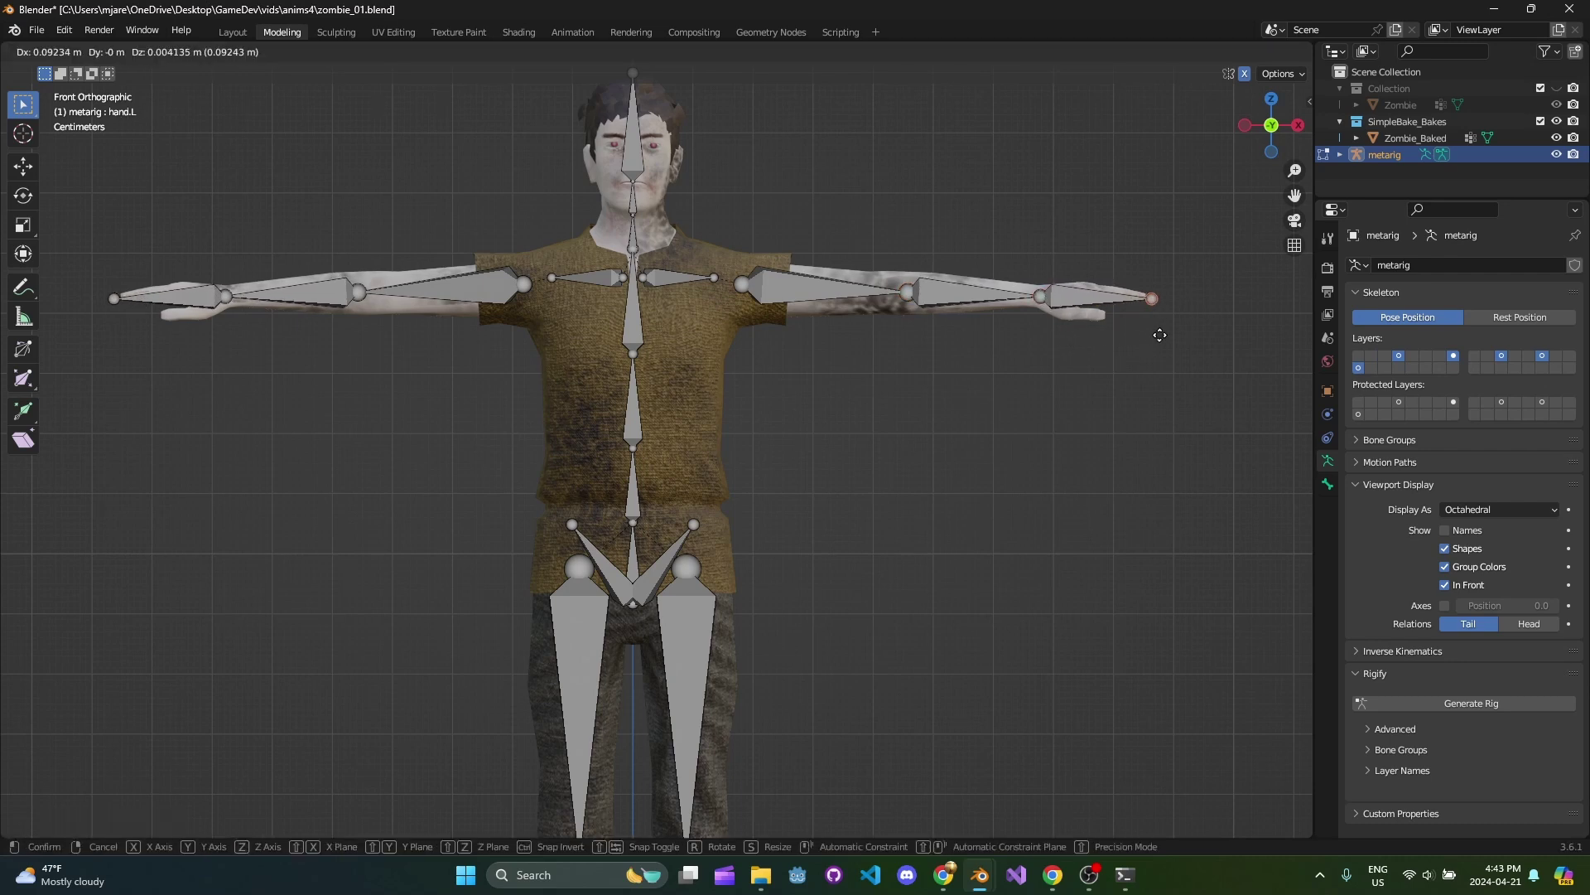
pyautogui.click(1158, 335)
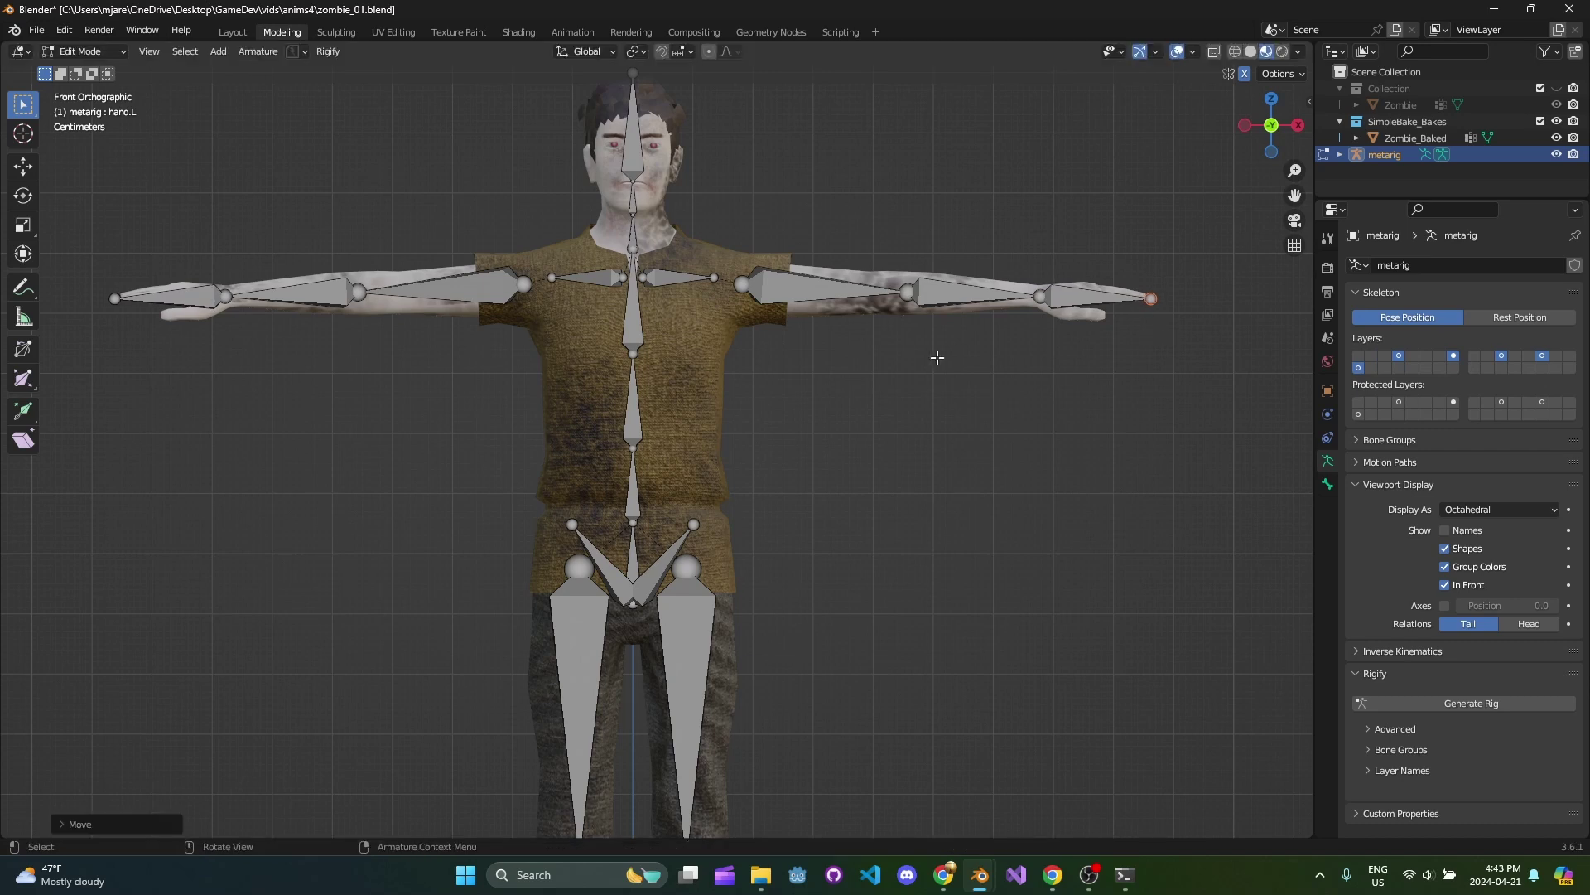
# Set the bone roll of upper_arm.L, forearm.L and hand.L to 90°.
pyautogui.click(842, 303)
pyautogui.press('n')
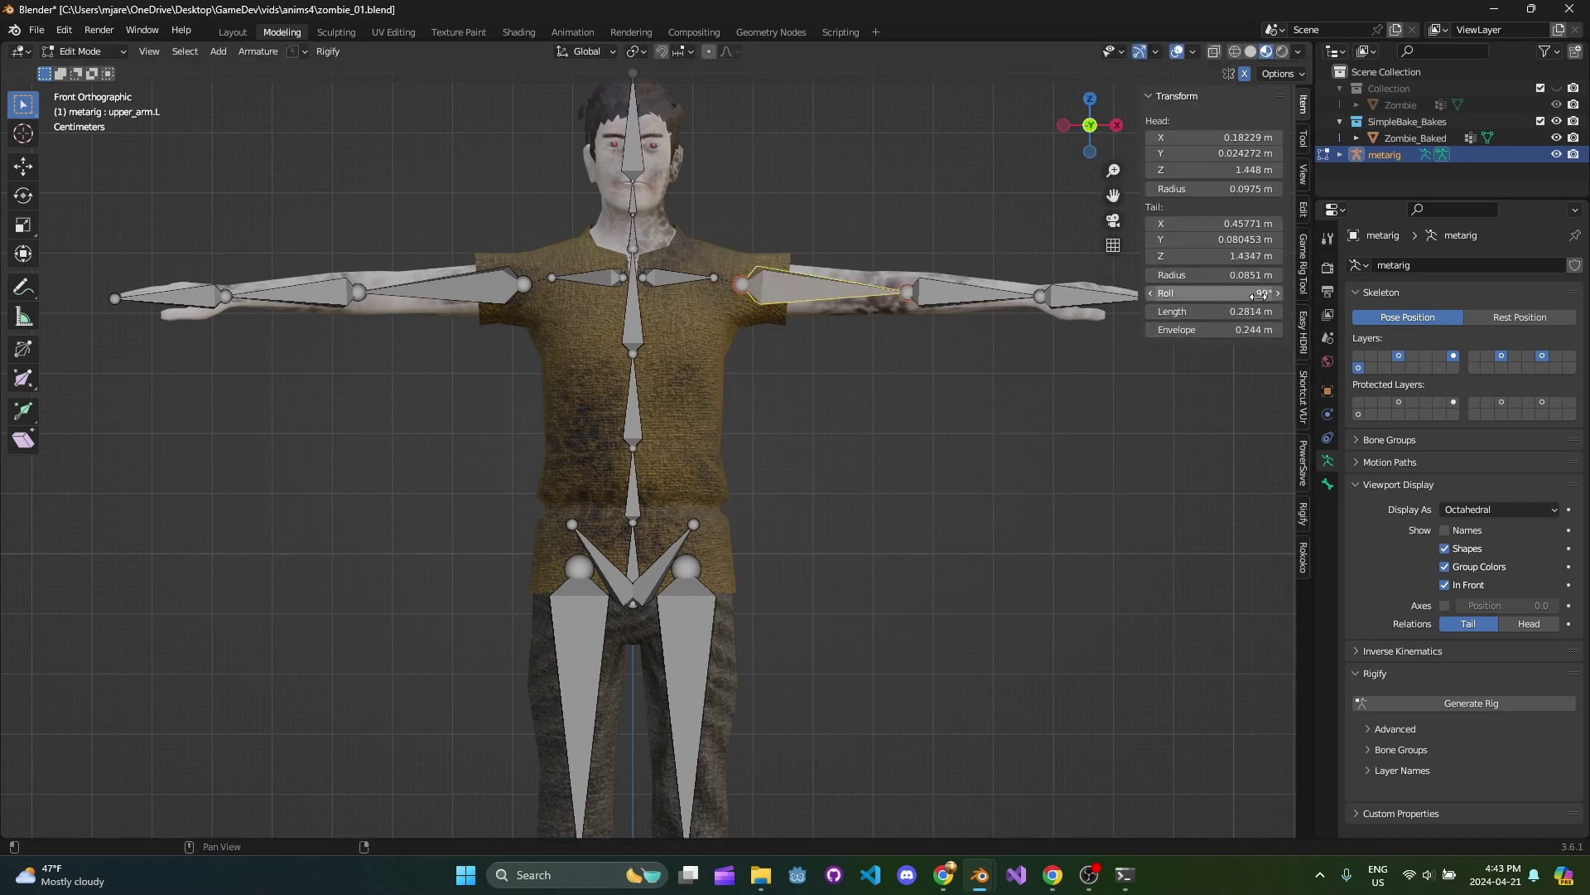
pyautogui.click(1259, 296)
pyautogui.press('Return')
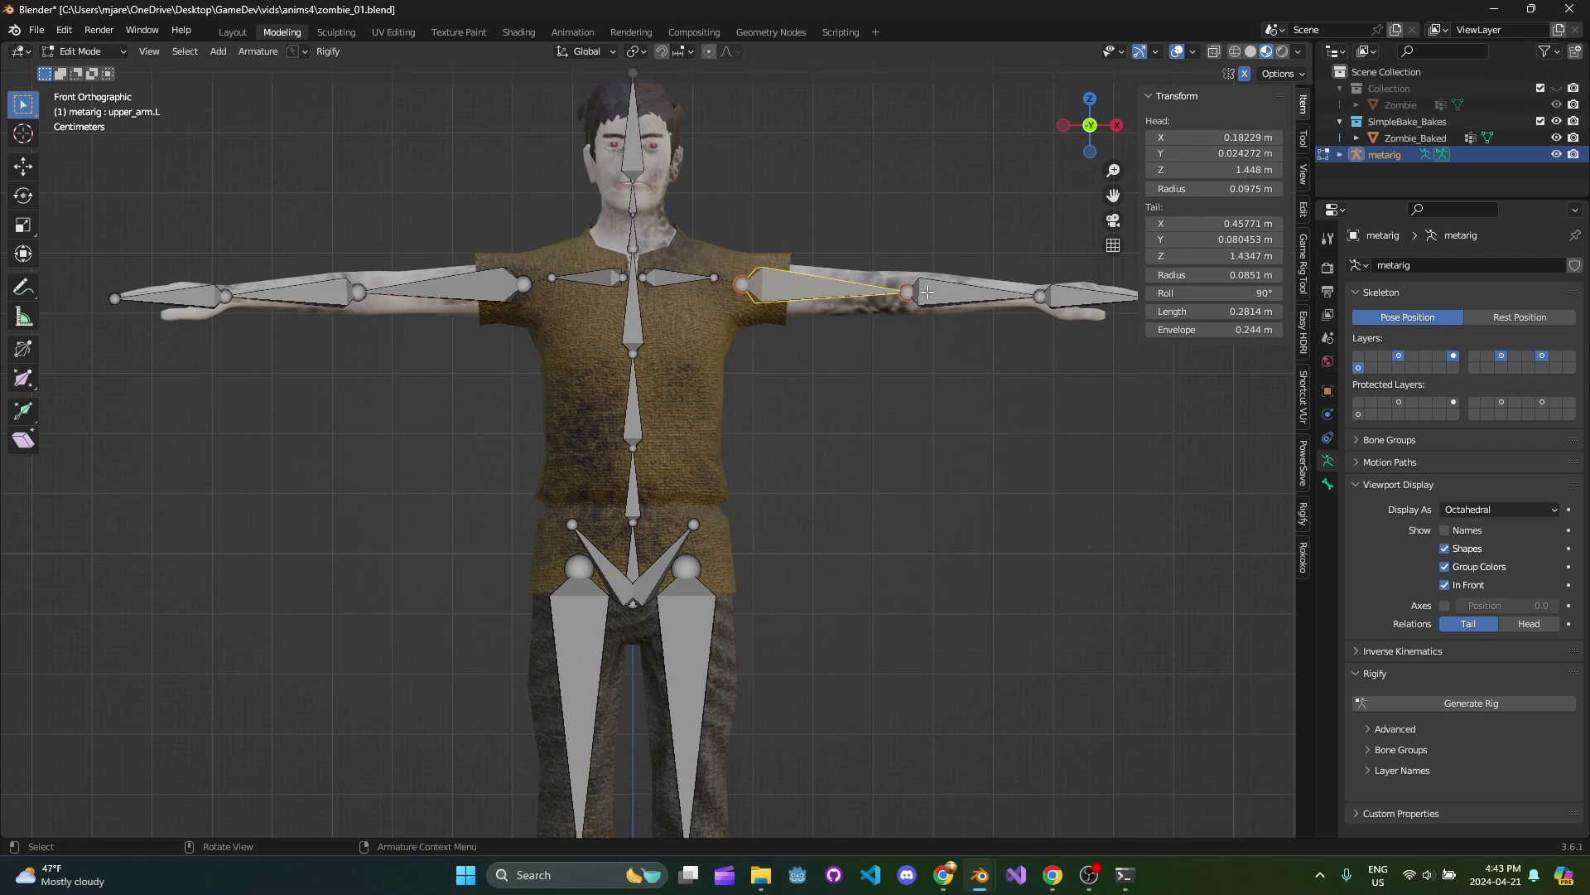
pyautogui.click(953, 296)
pyautogui.click(1264, 296)
pyautogui.write('90')
pyautogui.press('Return')
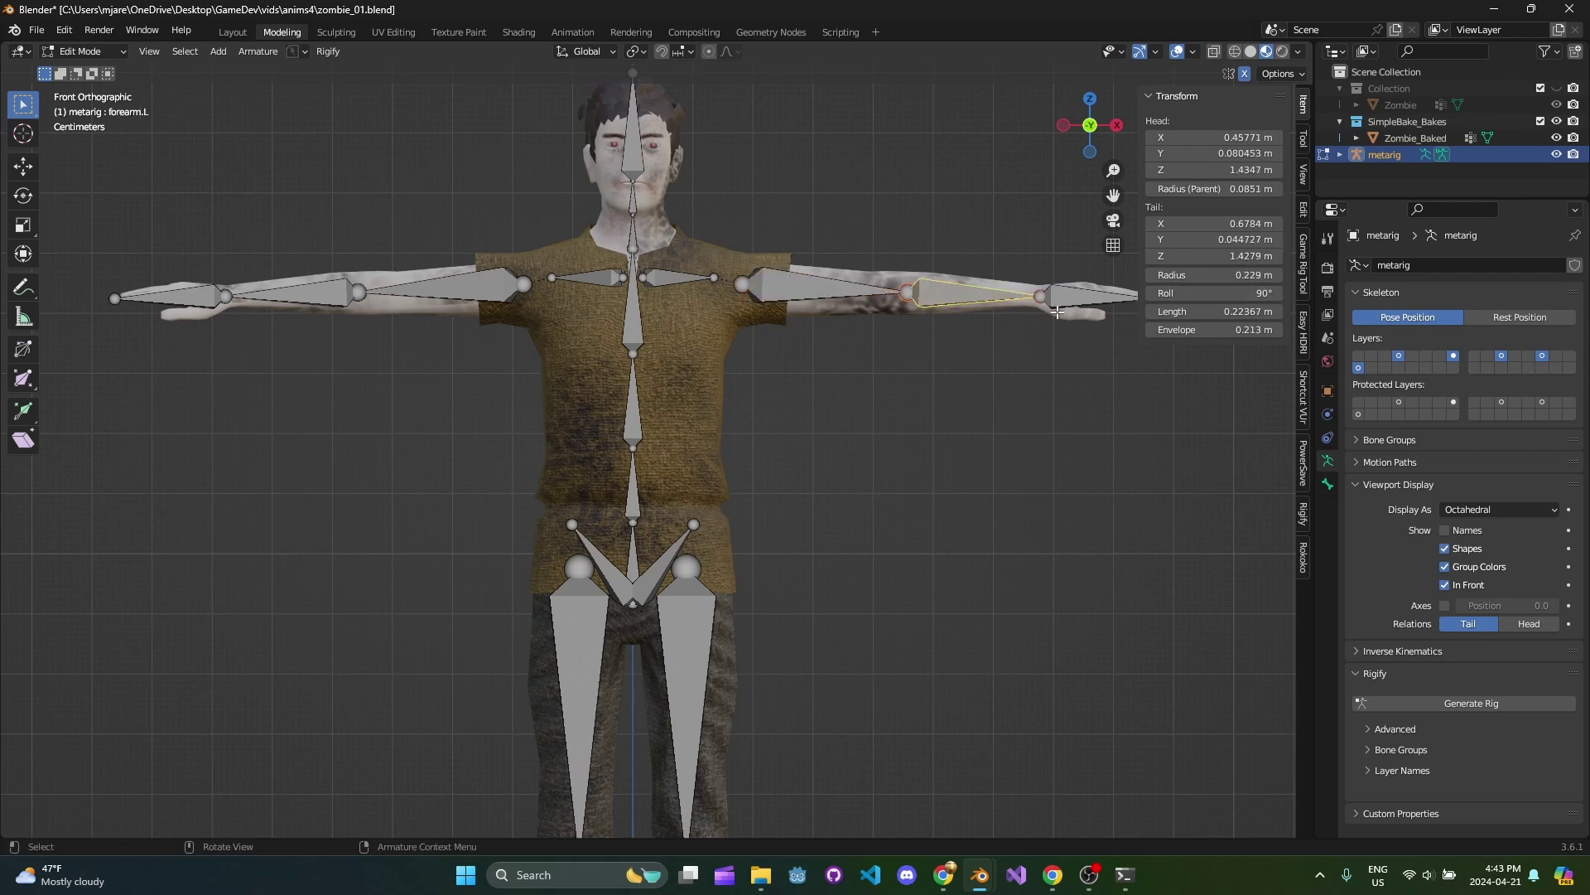
pyautogui.press(']')
pyautogui.click(1230, 293)
pyautogui.write('90')
pyautogui.press('Return')
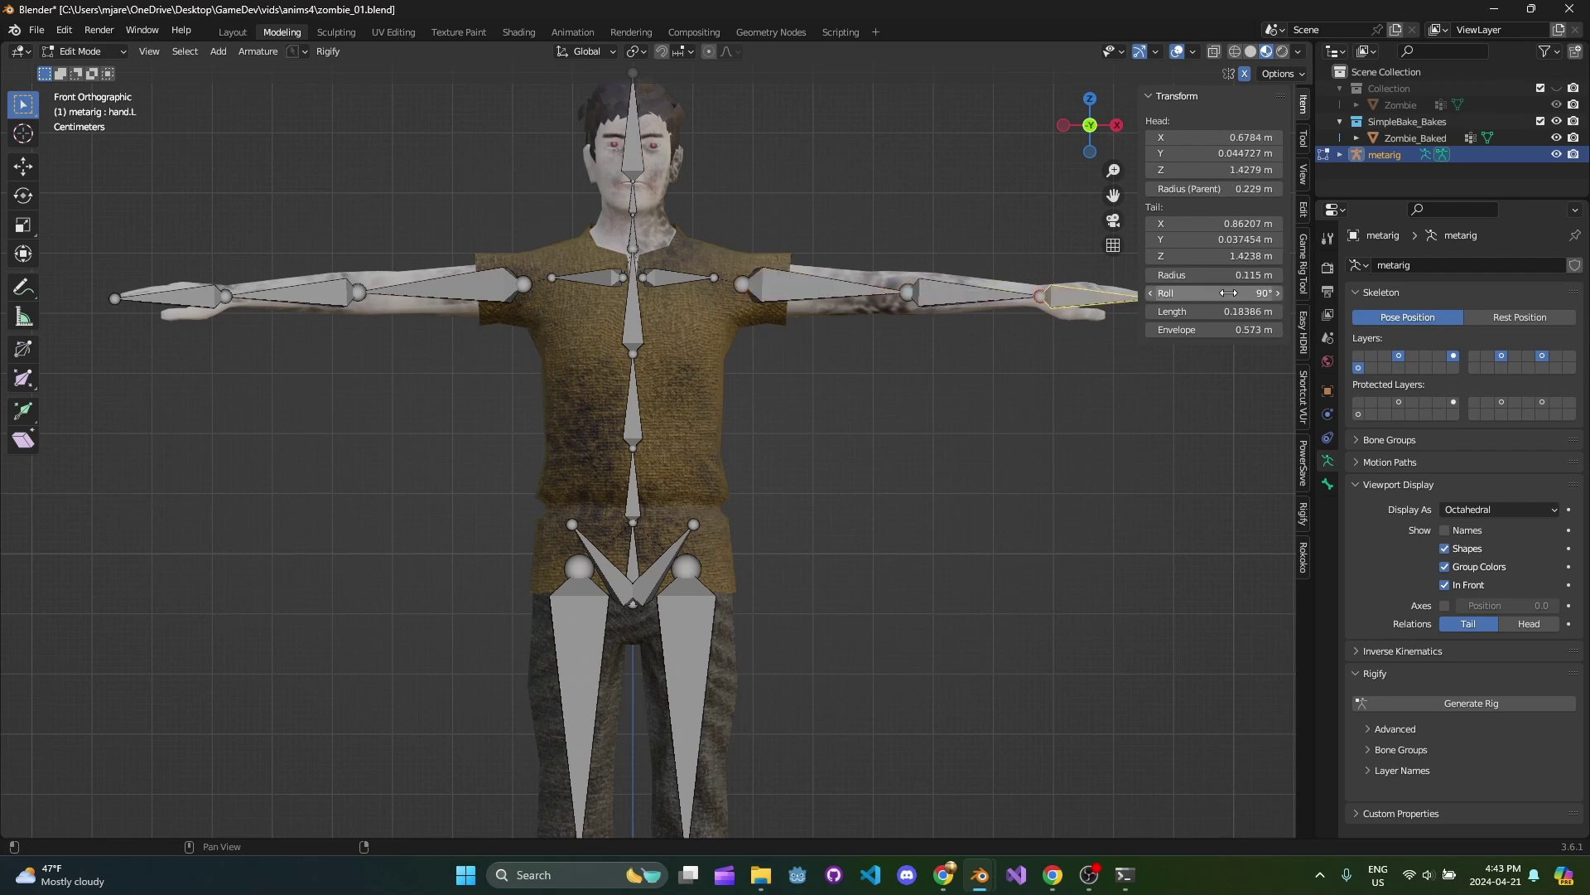
# Move the head of thigh.L and its knee joint outward along X to about 0.106 m and 0.104 m.
pyautogui.scroll(-4, 810, 418)
pyautogui.keyDown('shift'); pyautogui.moveTo(808, 426); pyautogui.dragTo(827, 301, button='middle'); pyautogui.keyUp('shift')
pyautogui.scroll(3, 787, 381)
pyautogui.keyDown('shift'); pyautogui.moveTo(770, 405); pyautogui.dragTo(751, 352, button='middle'); pyautogui.keyUp('shift')
pyautogui.click(686, 263)
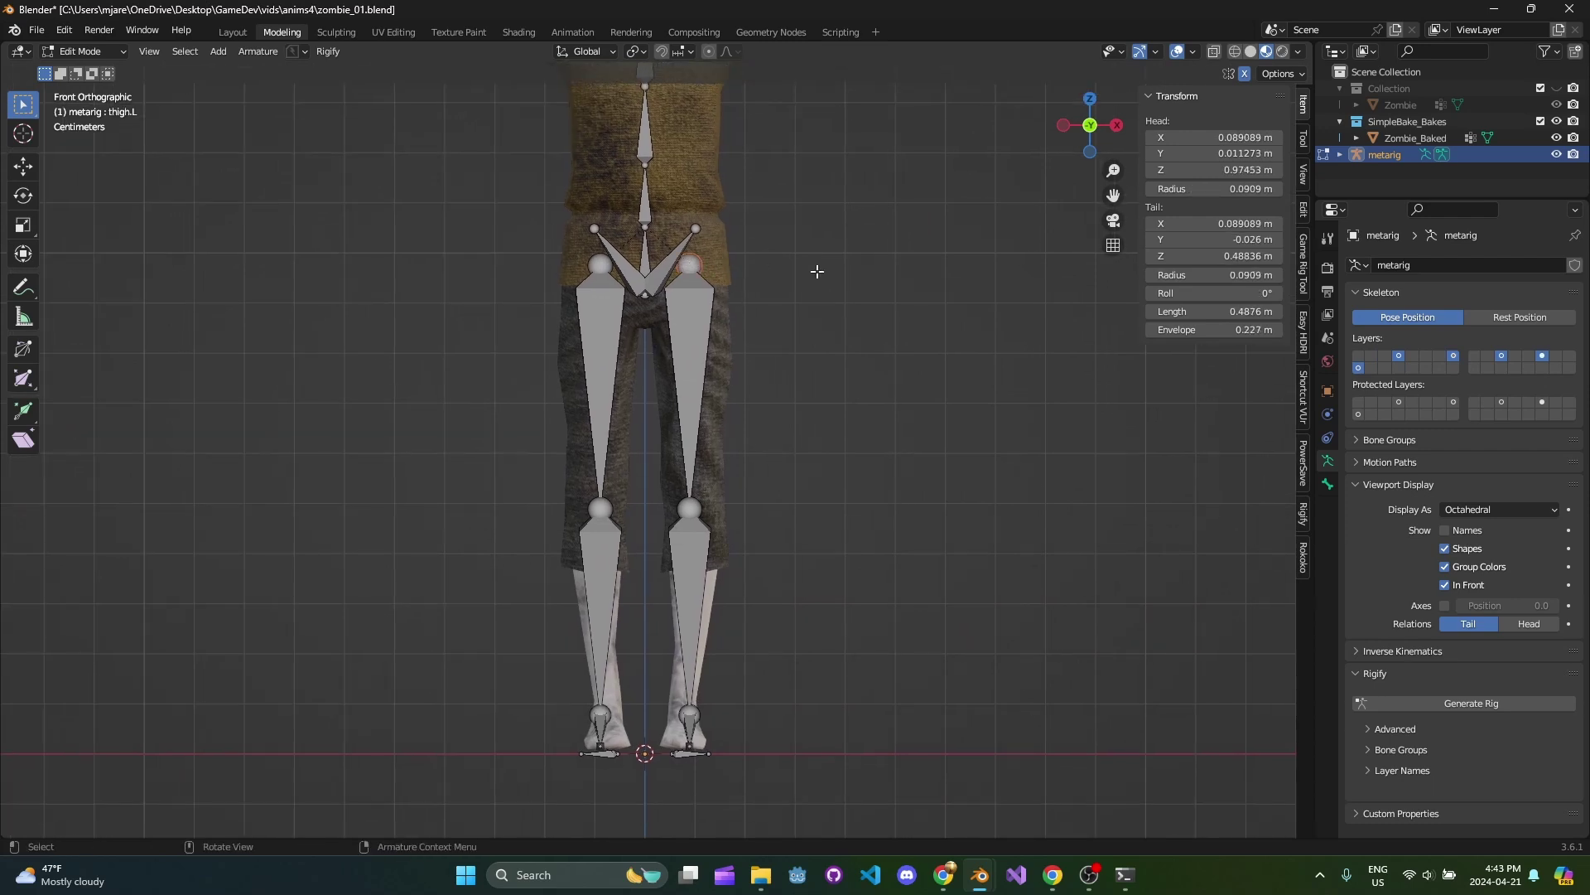
pyautogui.press('g')
pyautogui.press('x')
pyautogui.click(826, 272)
pyautogui.click(695, 508)
pyautogui.press('g')
pyautogui.press('x')
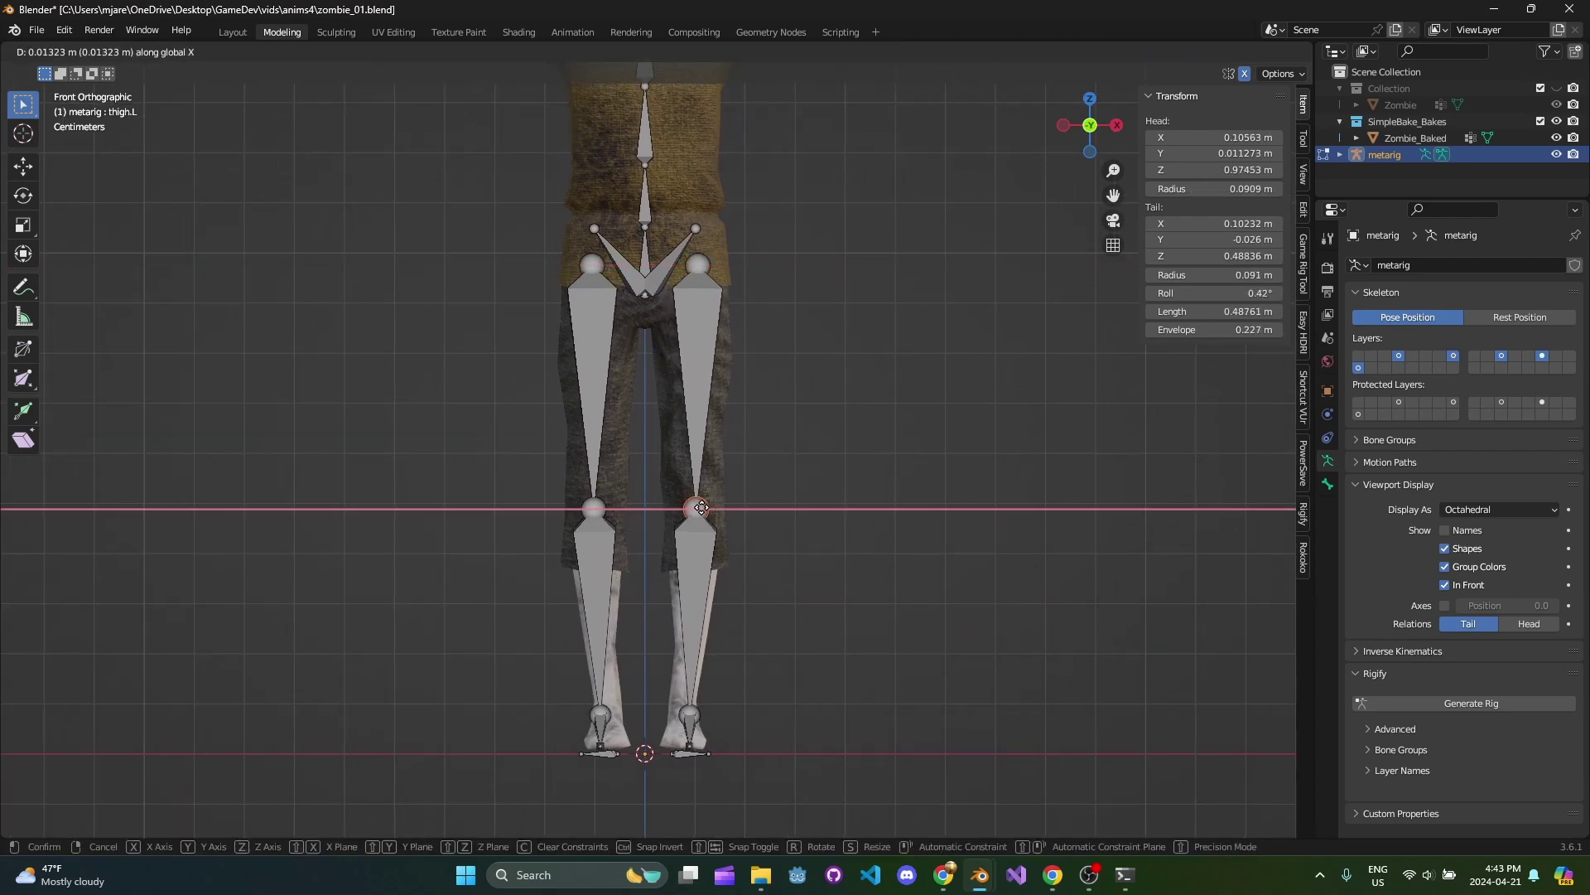
pyautogui.click(724, 553)
# Move the ankle joint at the tail of shin.L inward along X to about 0.082 m.
pyautogui.keyDown('shift'); pyautogui.moveTo(729, 561); pyautogui.dragTo(757, 418, button='middle'); pyautogui.keyUp('shift')
pyautogui.scroll(2, 757, 431)
pyautogui.click(750, 628)
pyautogui.press('g')
pyautogui.press('x')
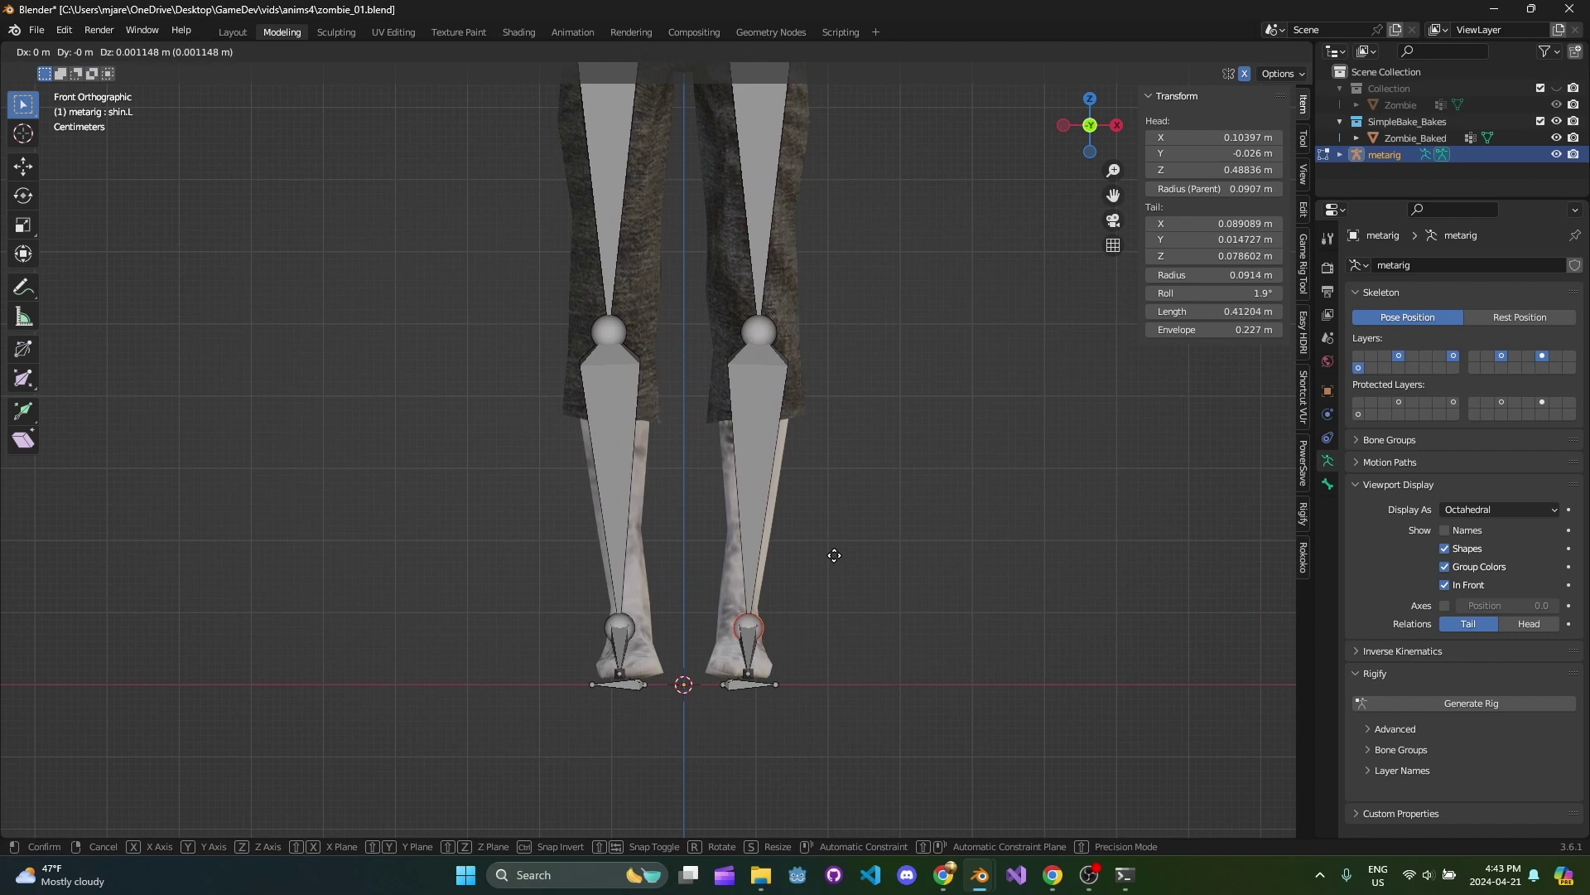
pyautogui.click(820, 580)
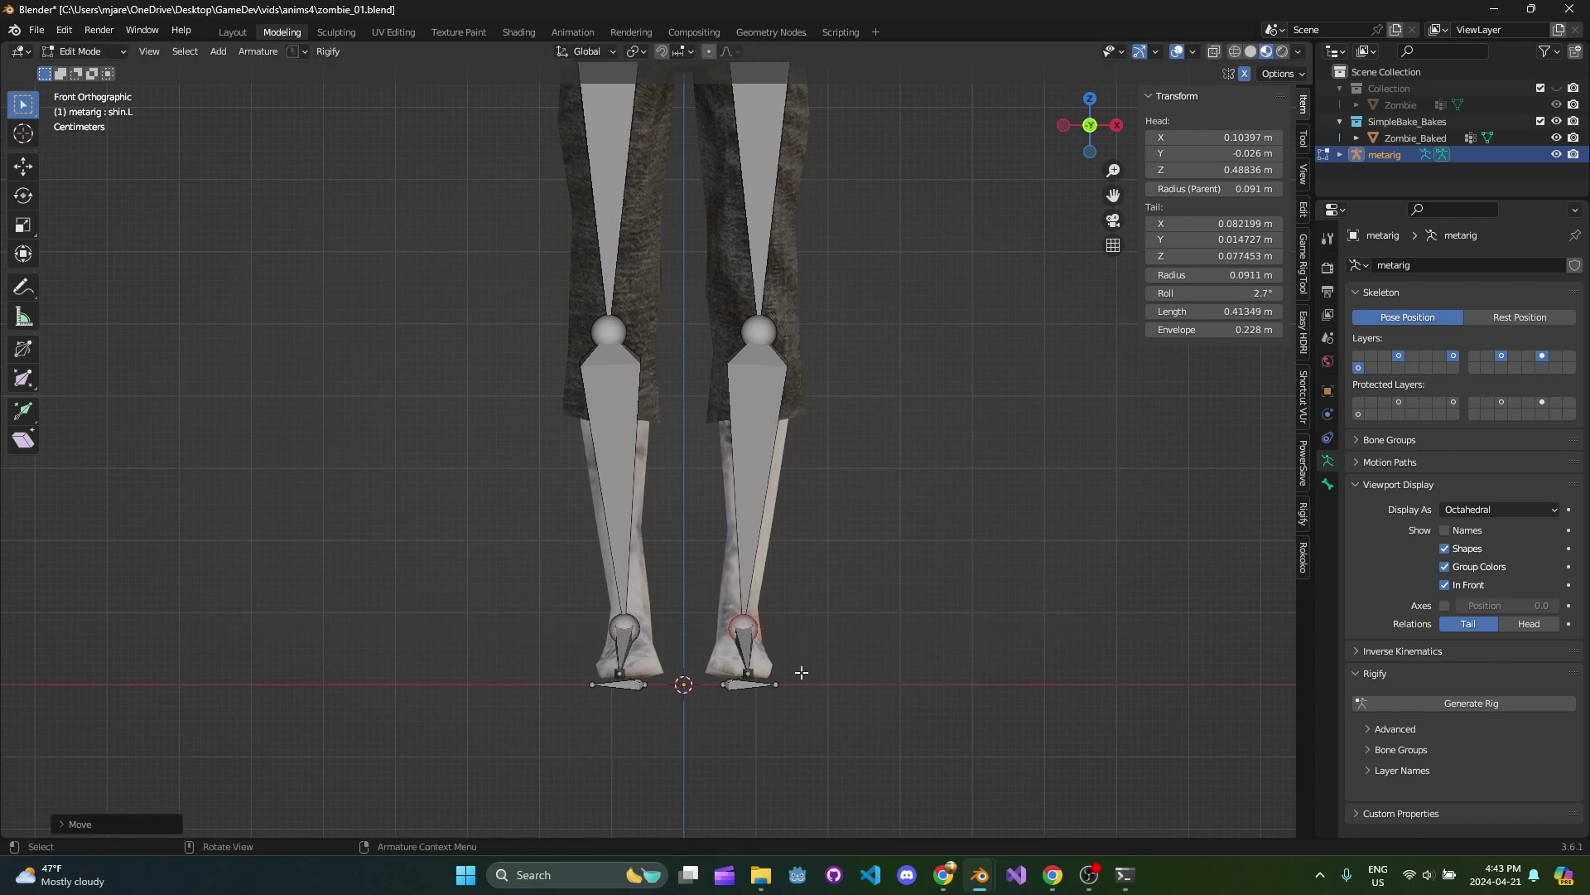
pyautogui.click(747, 684)
pyautogui.press('g')
pyautogui.press('x')
pyautogui.rightClick(876, 632)
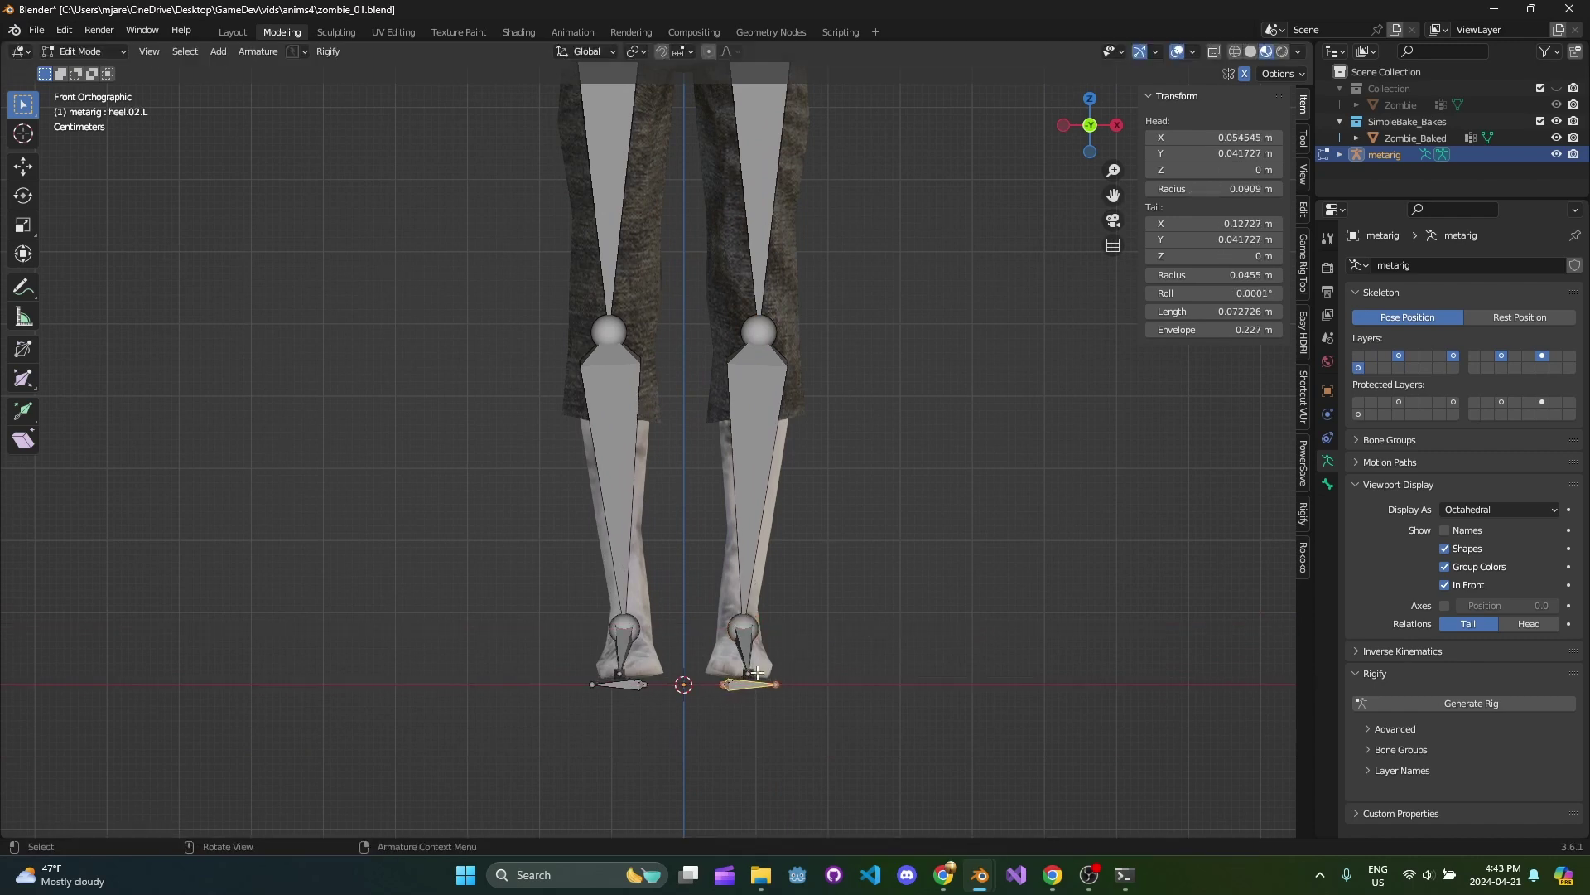
pyautogui.keyDown('shift'); pyautogui.click(755, 675); pyautogui.keyUp('shift')
pyautogui.press('g')
pyautogui.press('x')
pyautogui.rightClick(888, 656)
# Move toe.L and heel.02.L together inward along X, placing toe.L at about 0.084 m under the ankle.
pyautogui.keyDown('shift'); pyautogui.click(742, 687); pyautogui.keyUp('shift')
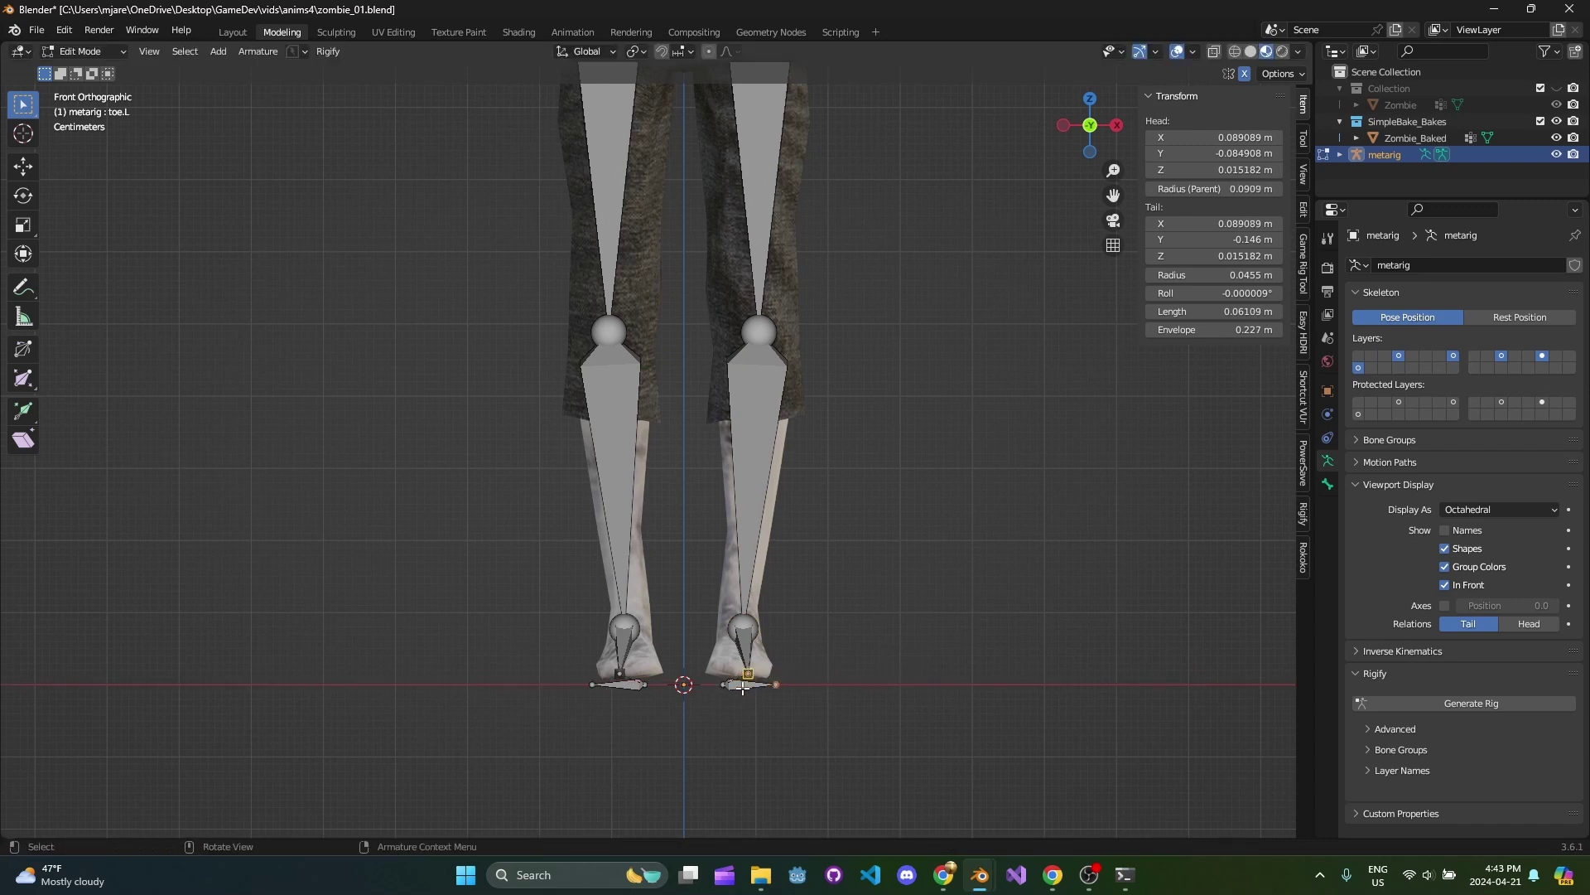
pyautogui.keyDown('shift'); pyautogui.moveTo(863, 670); pyautogui.dragTo(697, 714); pyautogui.keyUp('shift')
pyautogui.press('g')
pyautogui.press('x')
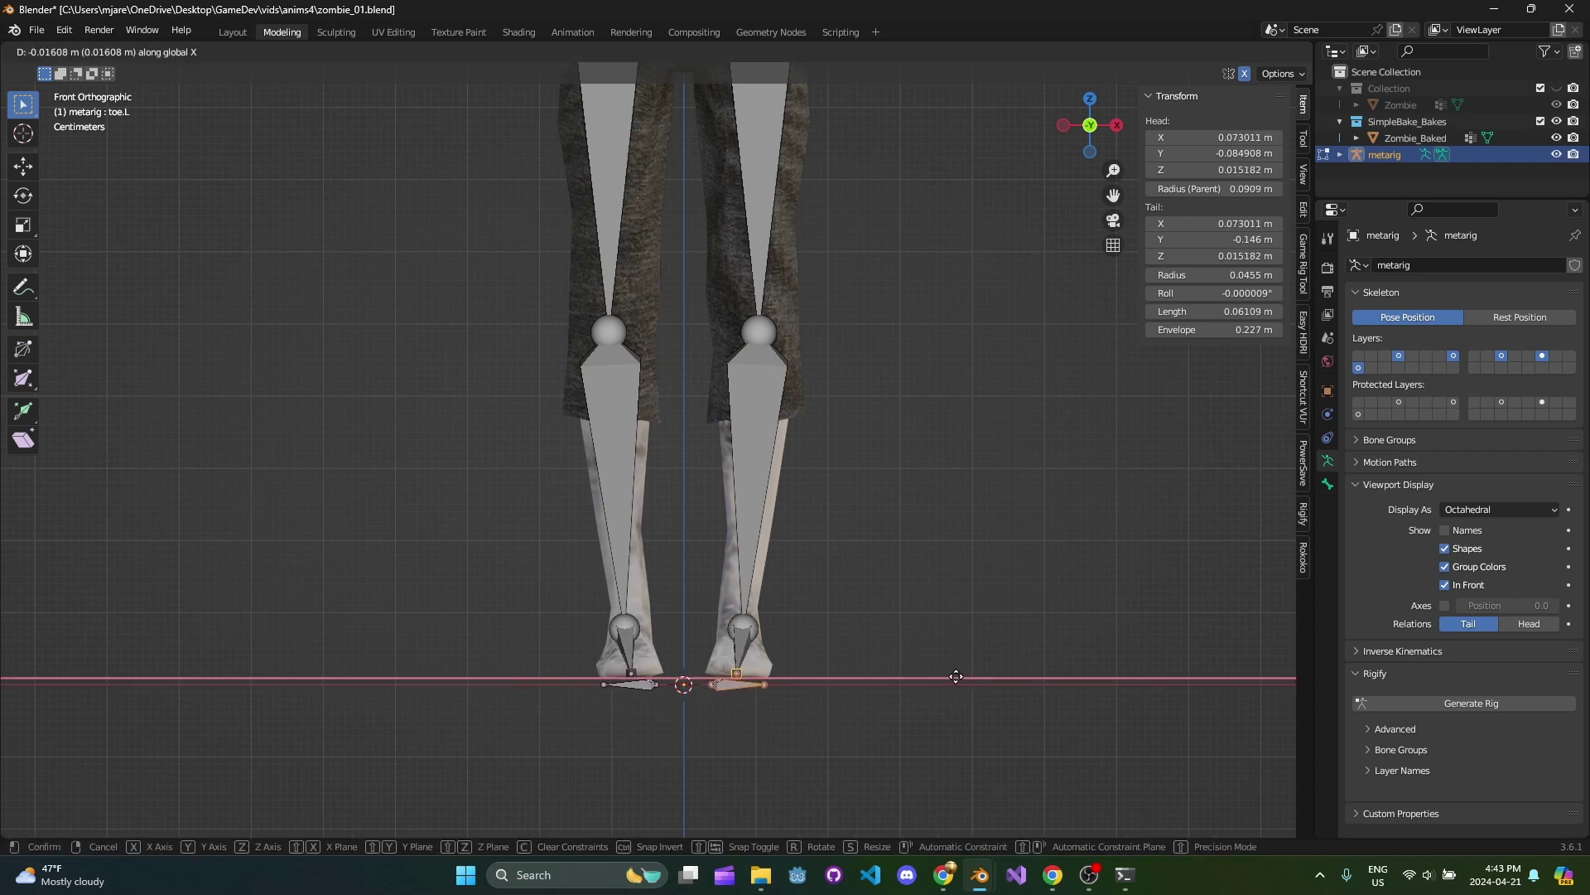
pyautogui.rightClick(960, 677)
pyautogui.press('g')
pyautogui.press('x')
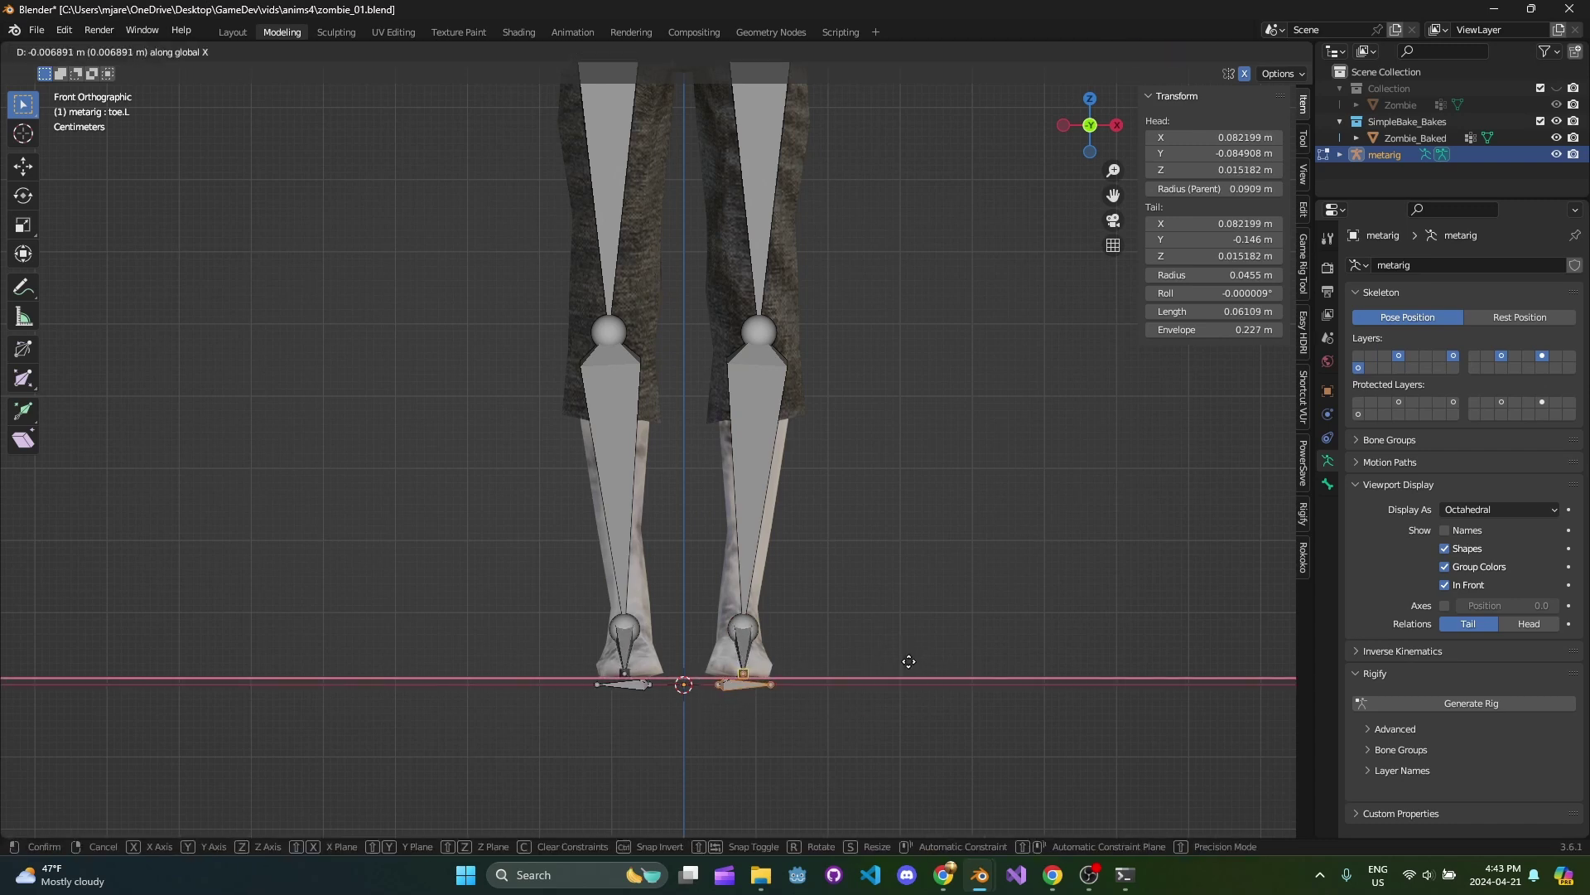
pyautogui.click(911, 660)
# Move all metarig bones back along Y by about 0.066 m to sit inside the mesh in side view.
pyautogui.scroll(-2, 872, 577)
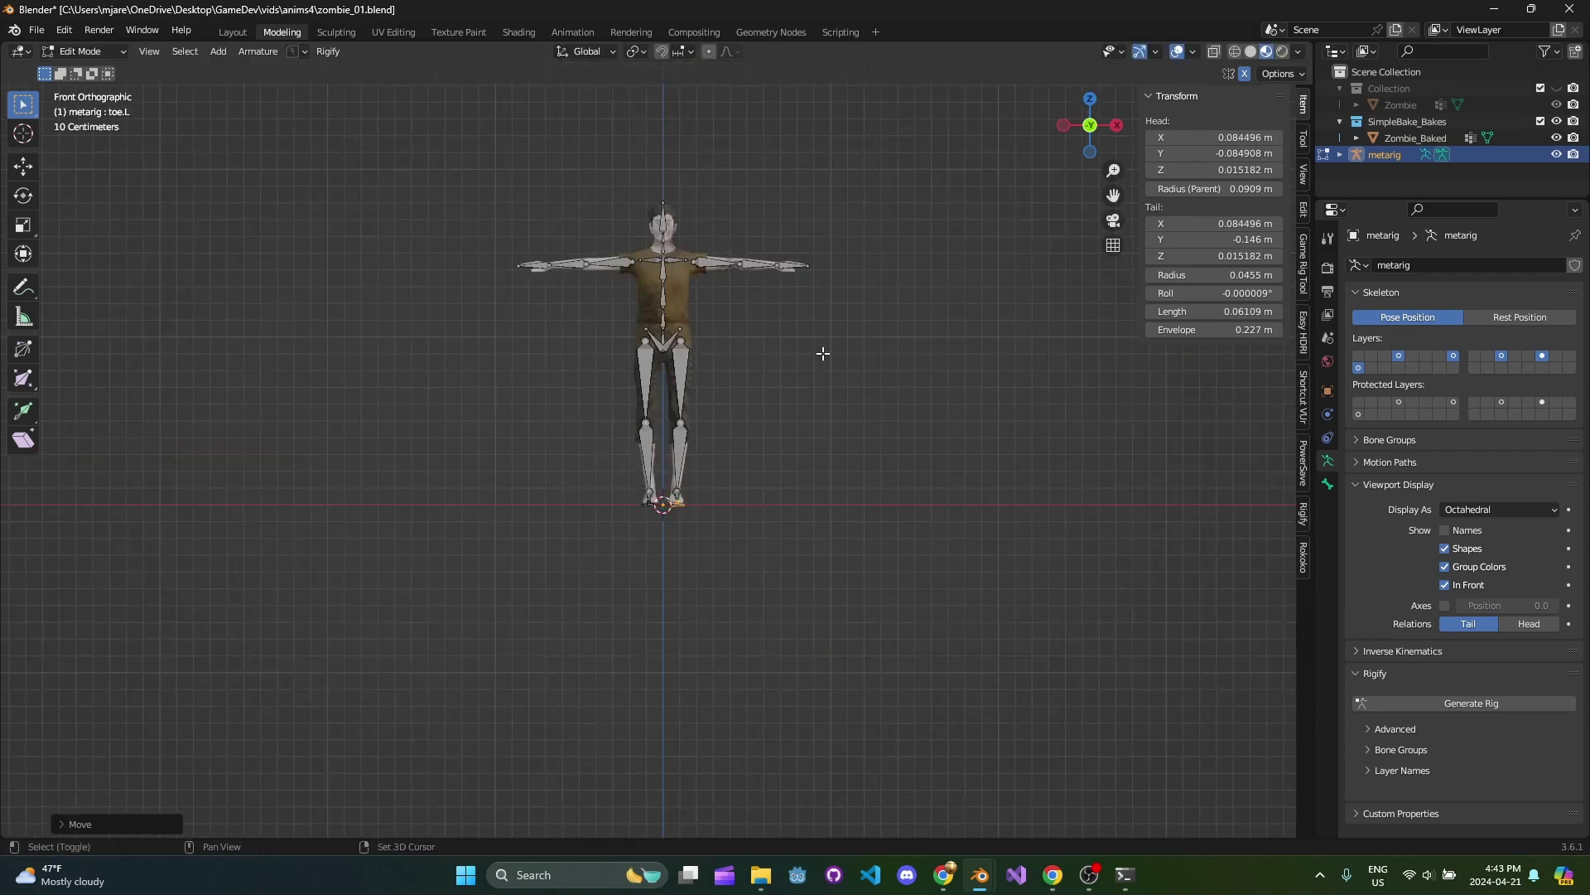
pyautogui.keyDown('shift'); pyautogui.moveTo(822, 354); pyautogui.dragTo(800, 459, button='middle'); pyautogui.keyUp('shift')
pyautogui.scroll(4, 785, 504)
pyautogui.keyDown('shift'); pyautogui.moveTo(736, 509); pyautogui.dragTo(818, 329, button='middle'); pyautogui.keyUp('shift')
pyautogui.scroll(2, 798, 500)
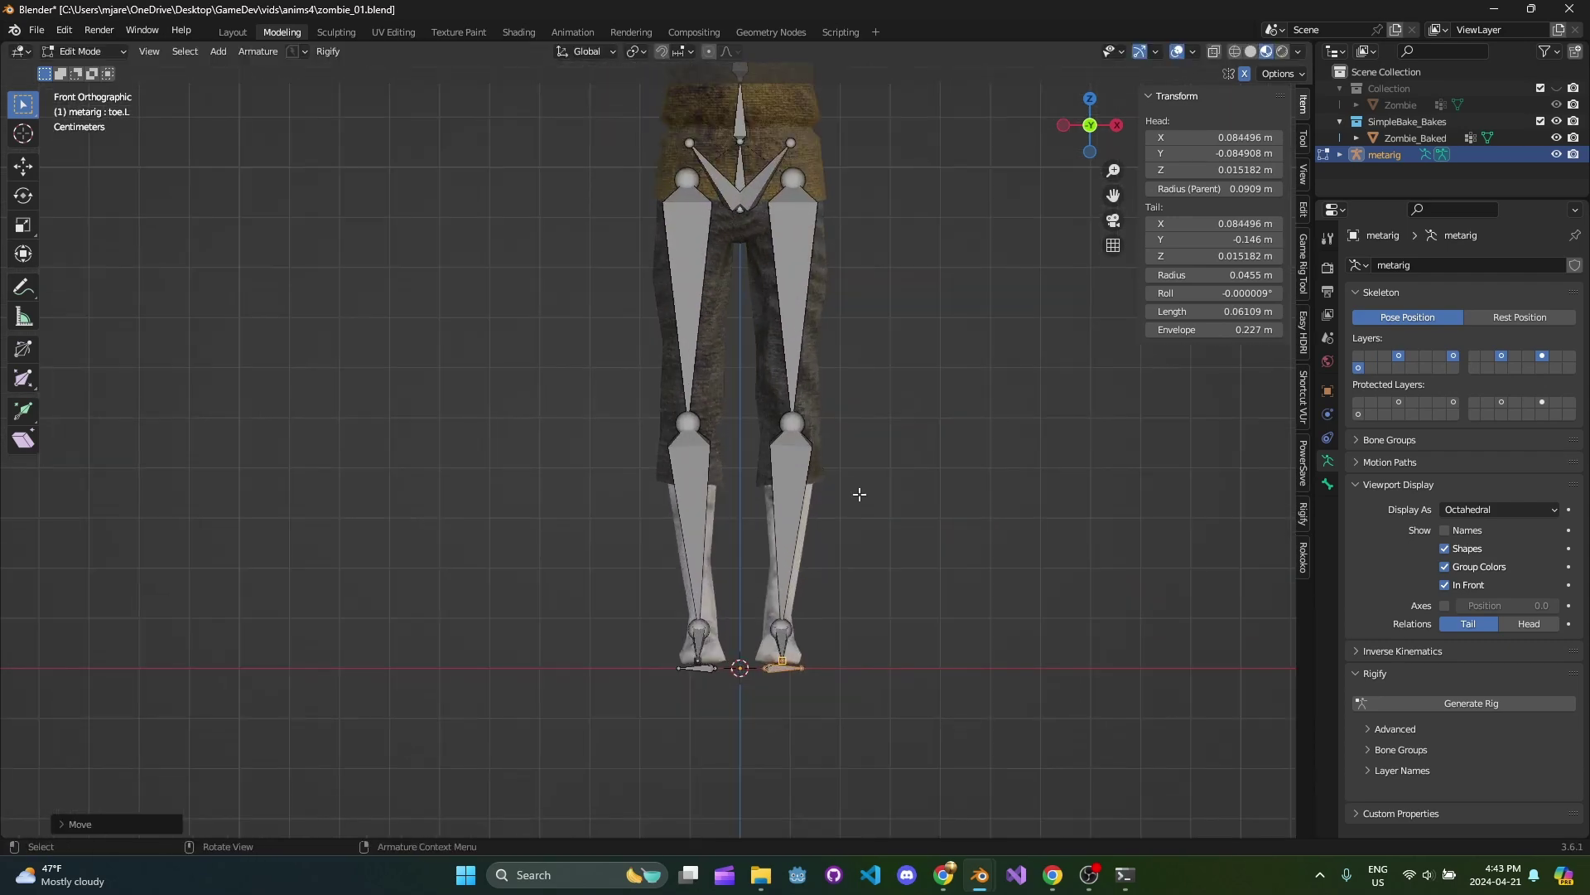
pyautogui.scroll(-5, 861, 494)
pyautogui.press('KP_3')
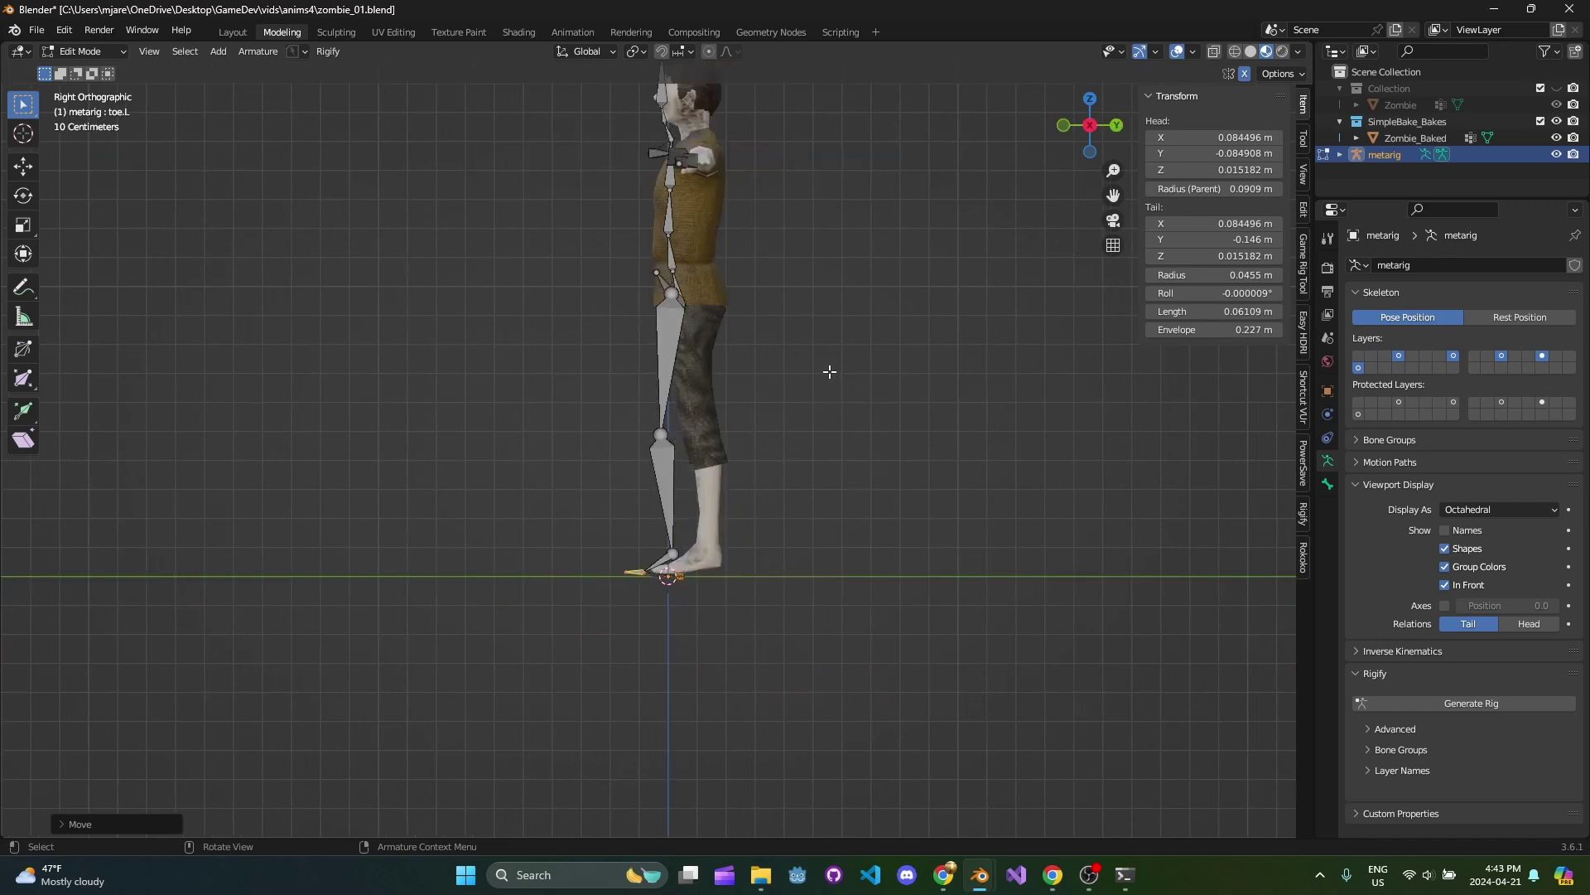
pyautogui.keyDown('shift'); pyautogui.moveTo(830, 372); pyautogui.dragTo(784, 431, button='middle'); pyautogui.keyUp('shift')
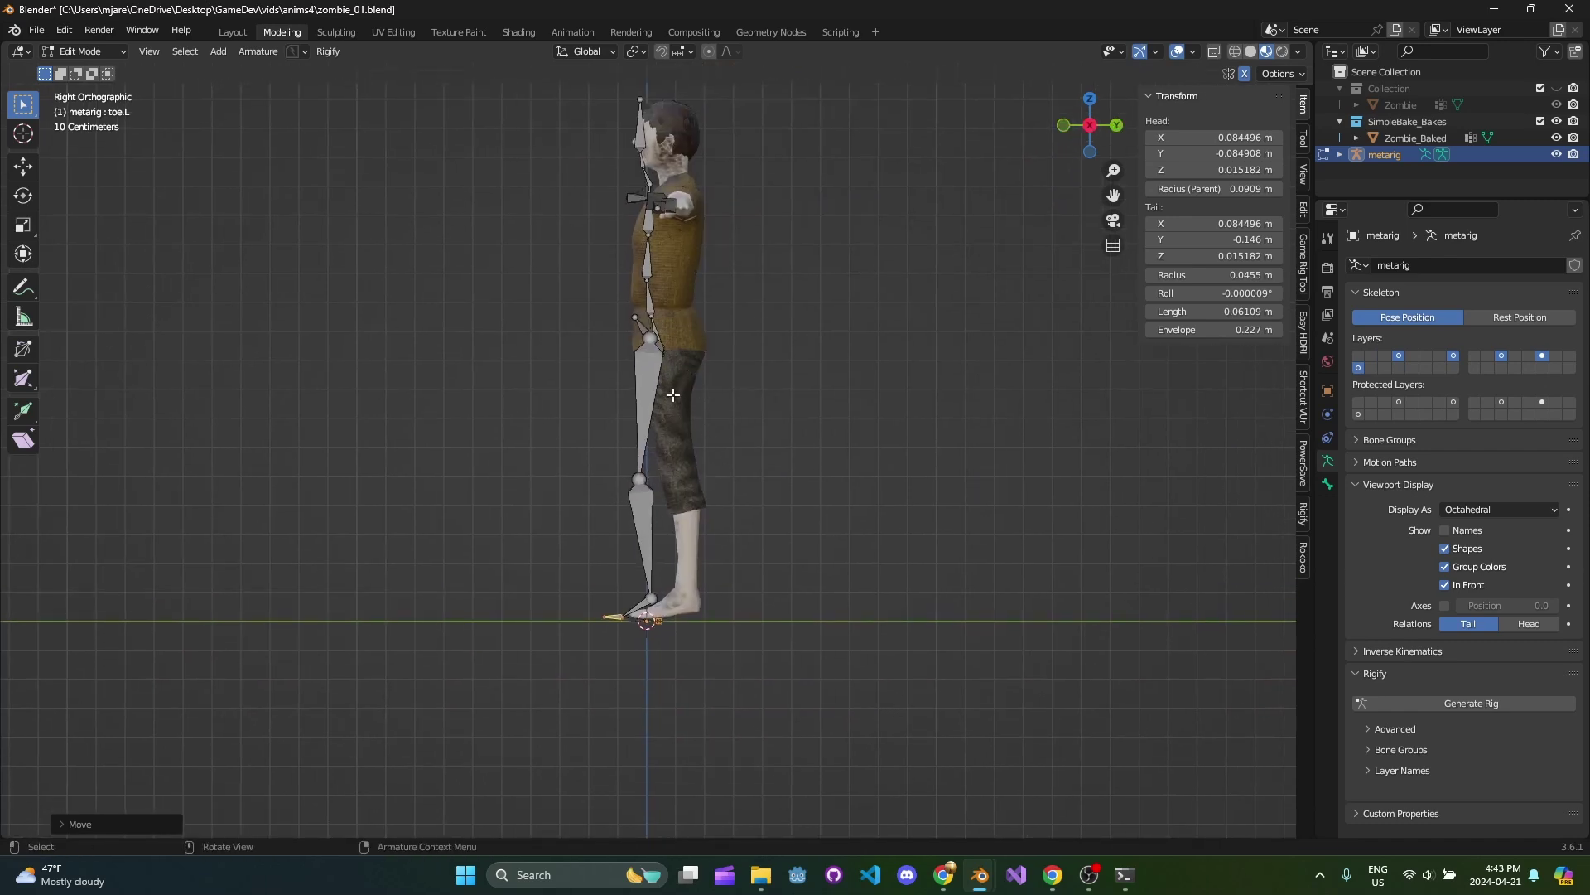
pyautogui.scroll(-3, 693, 386)
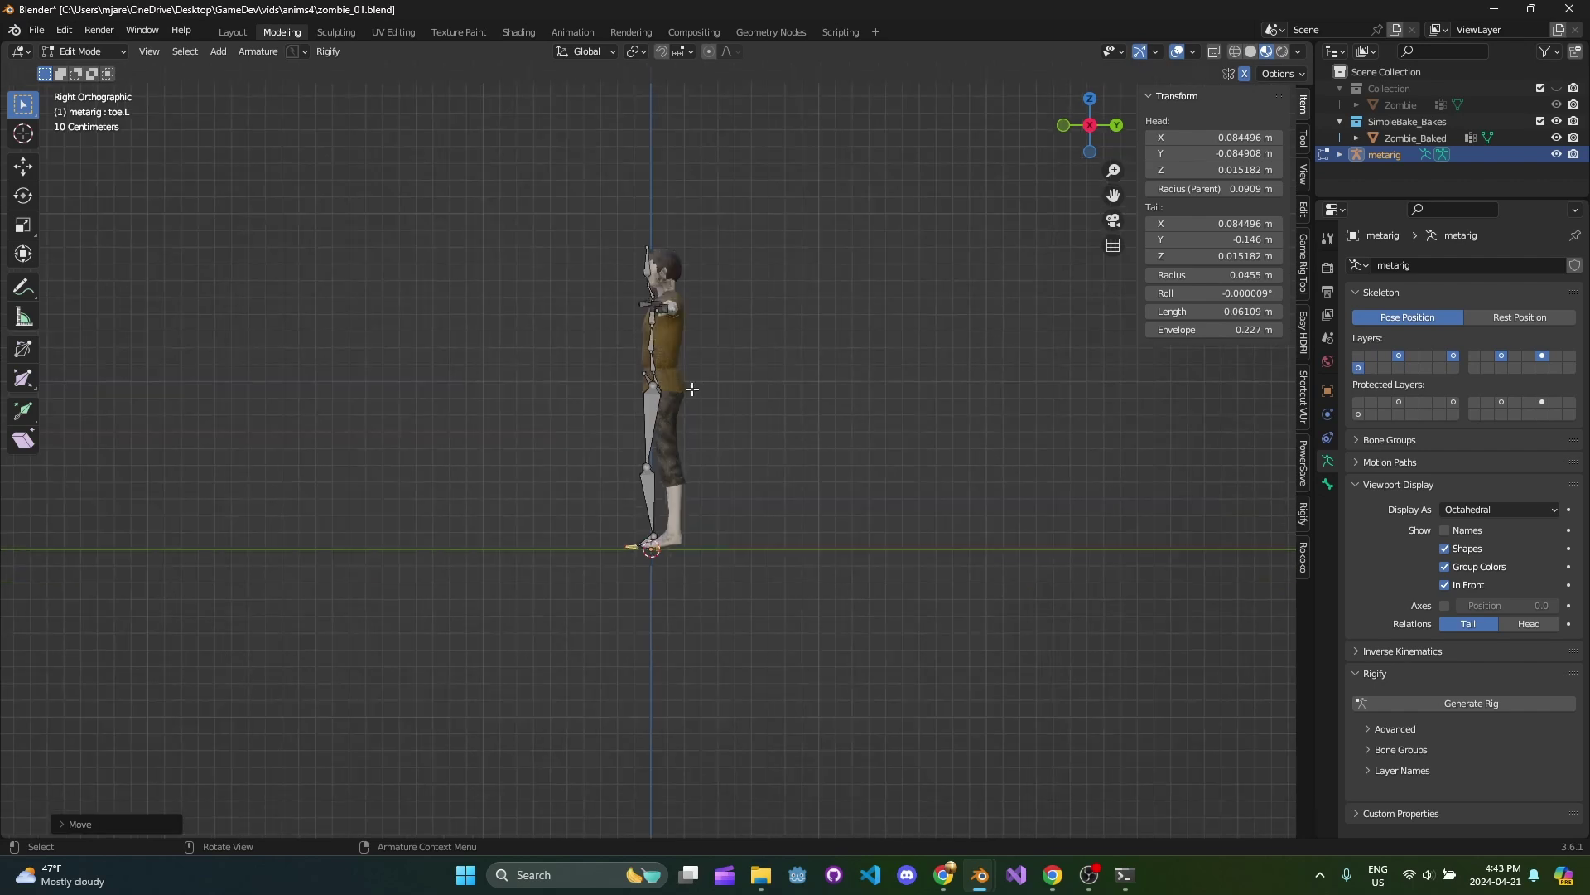
pyautogui.press('a')
pyautogui.scroll(3, 699, 351)
pyautogui.keyDown('shift'); pyautogui.moveTo(733, 311); pyautogui.dragTo(728, 409, button='middle'); pyautogui.keyUp('shift')
pyautogui.scroll(2, 743, 381)
pyautogui.scroll(-3, 742, 381)
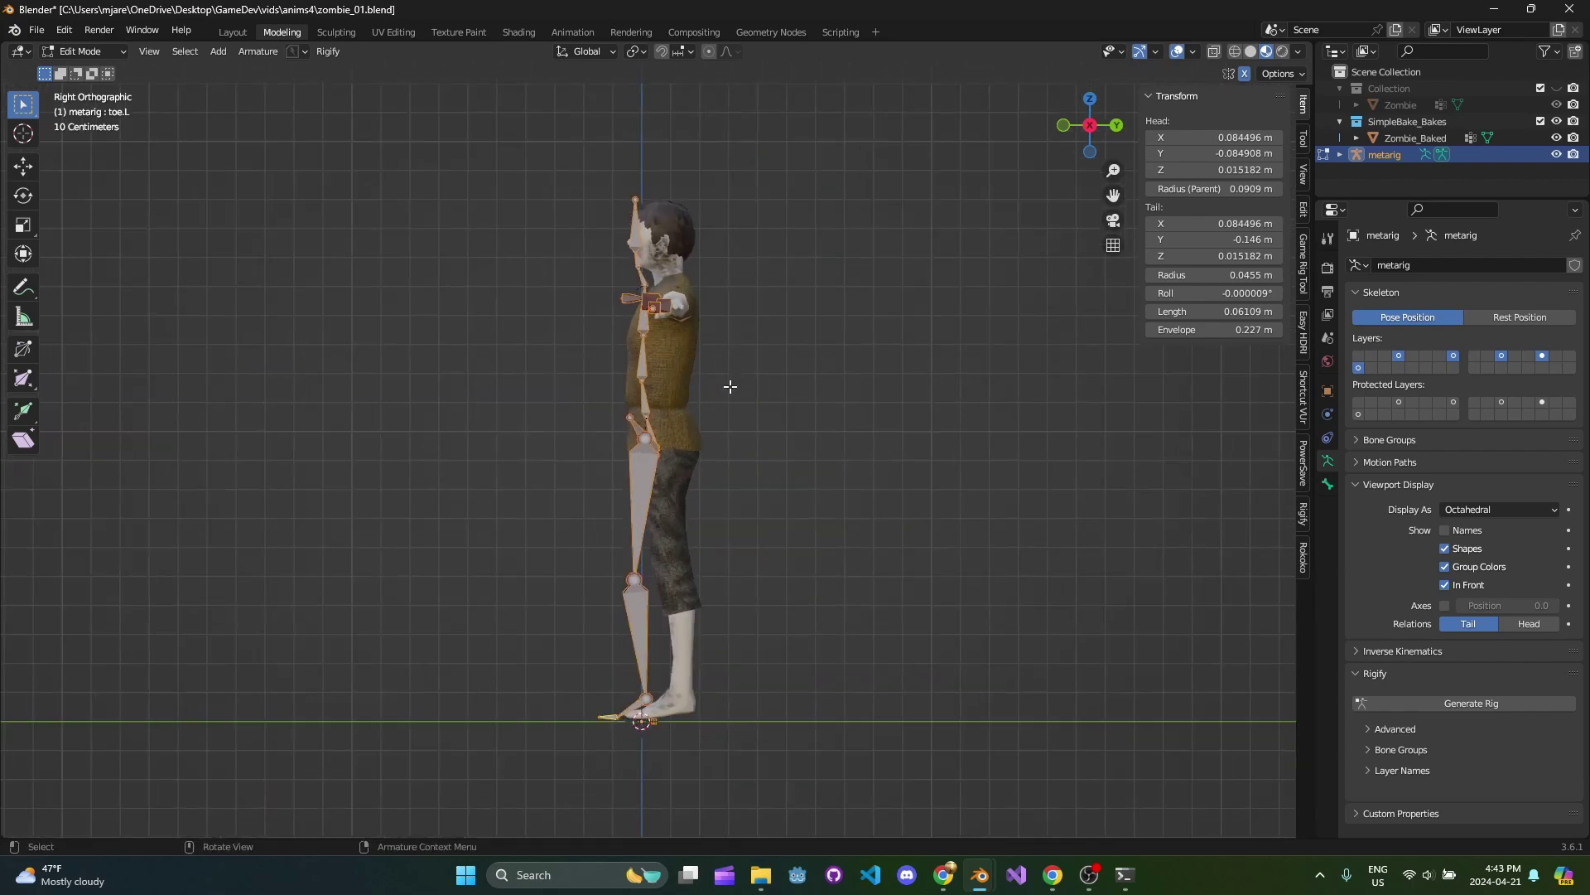
pyautogui.scroll(1, 729, 380)
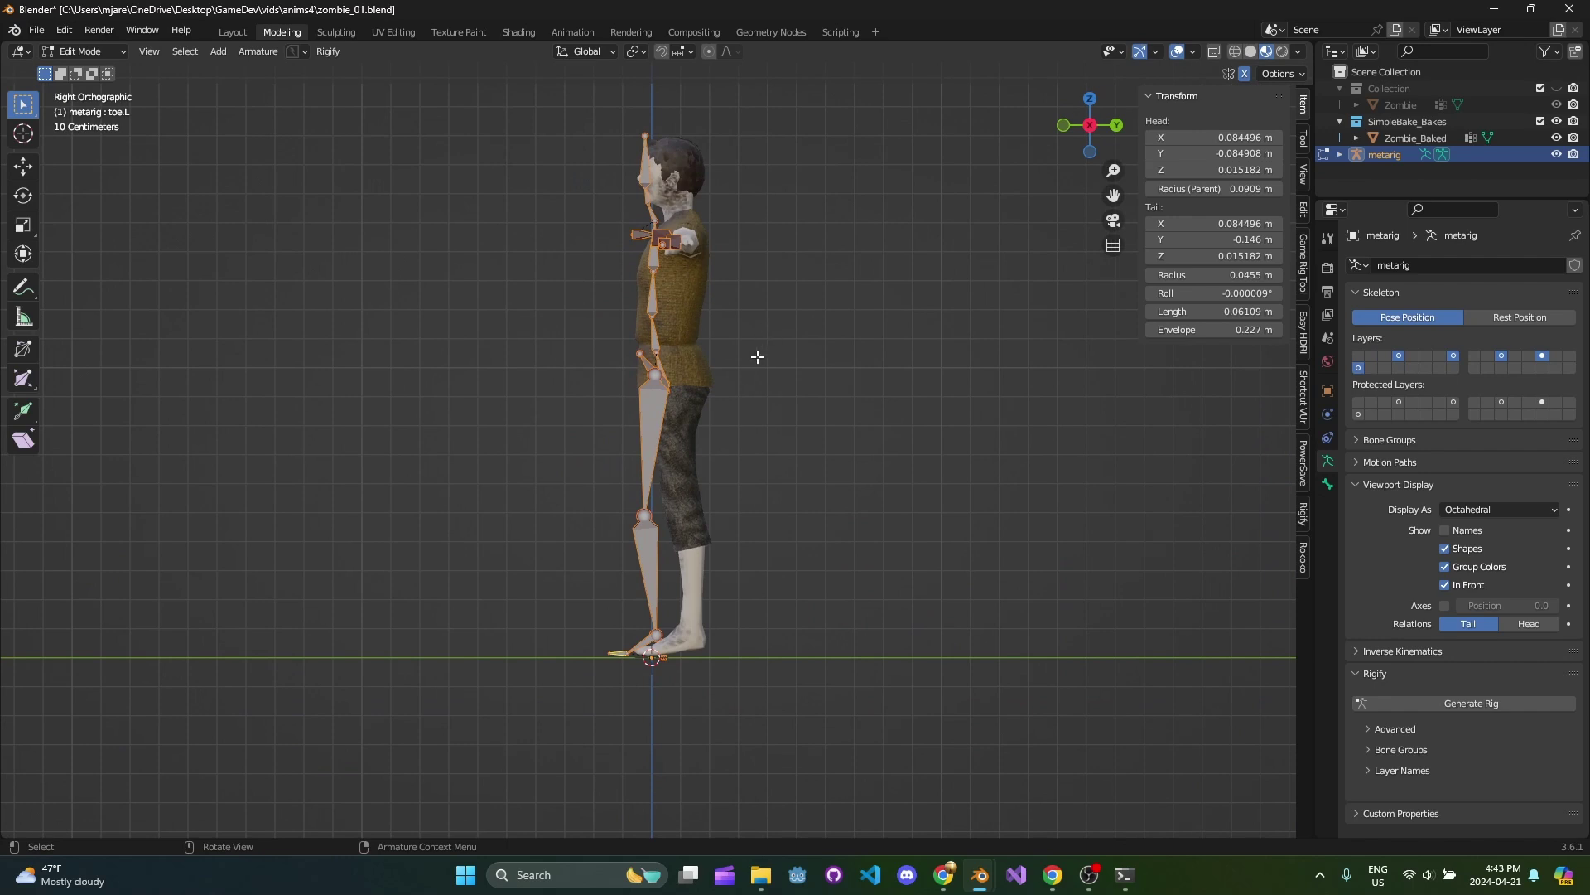
pyautogui.keyDown('shift'); pyautogui.scroll(1, 750, 357); pyautogui.keyUp('shift')
pyautogui.press('g')
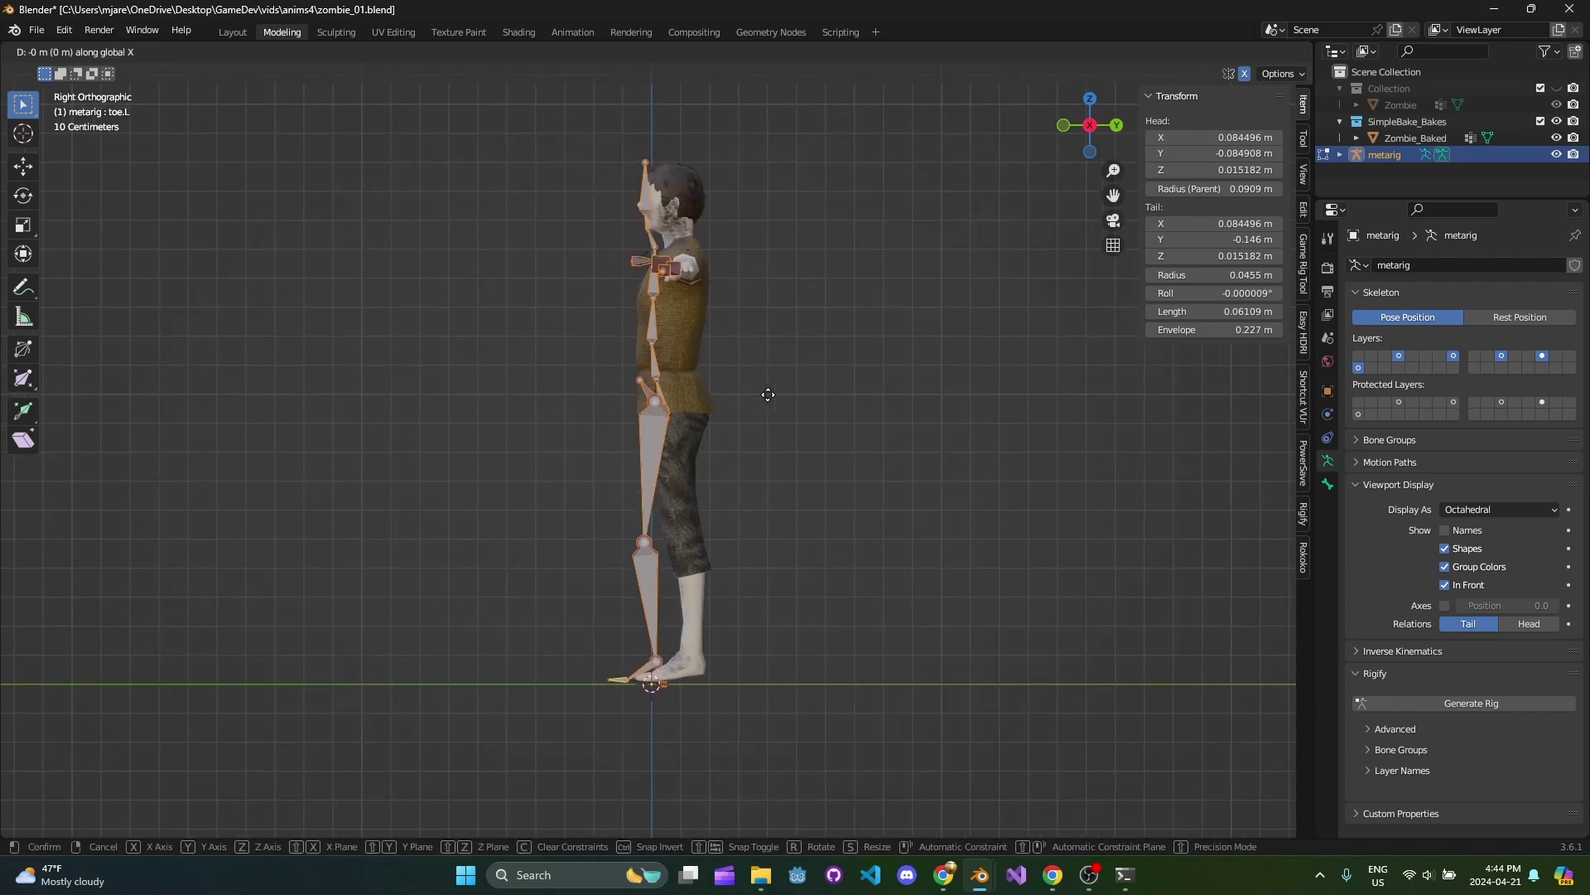
pyautogui.press('y')
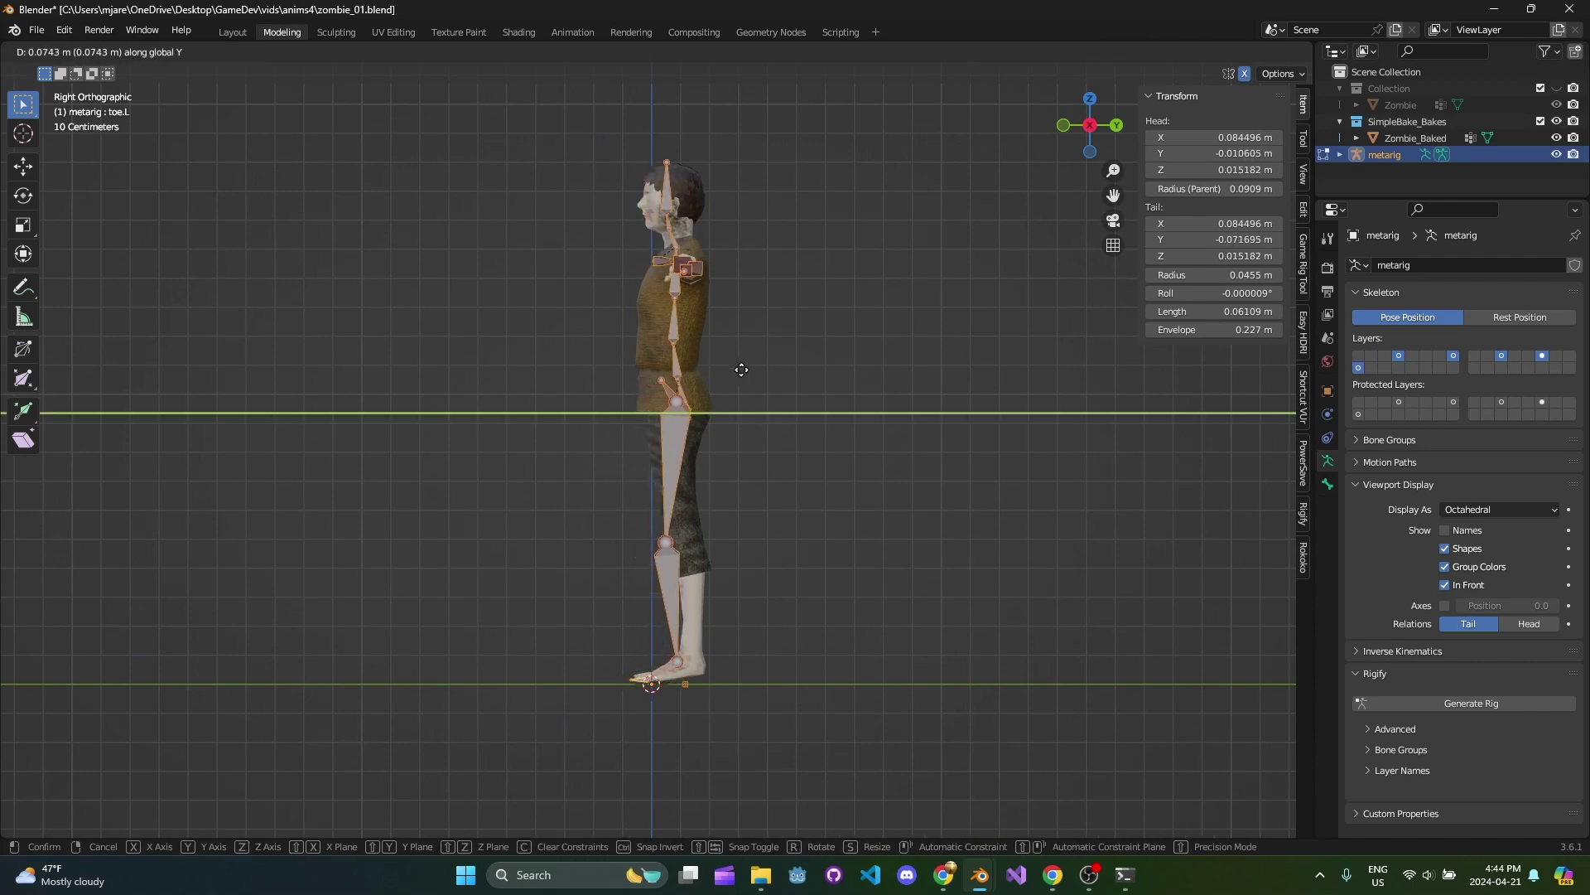
pyautogui.click(714, 275)
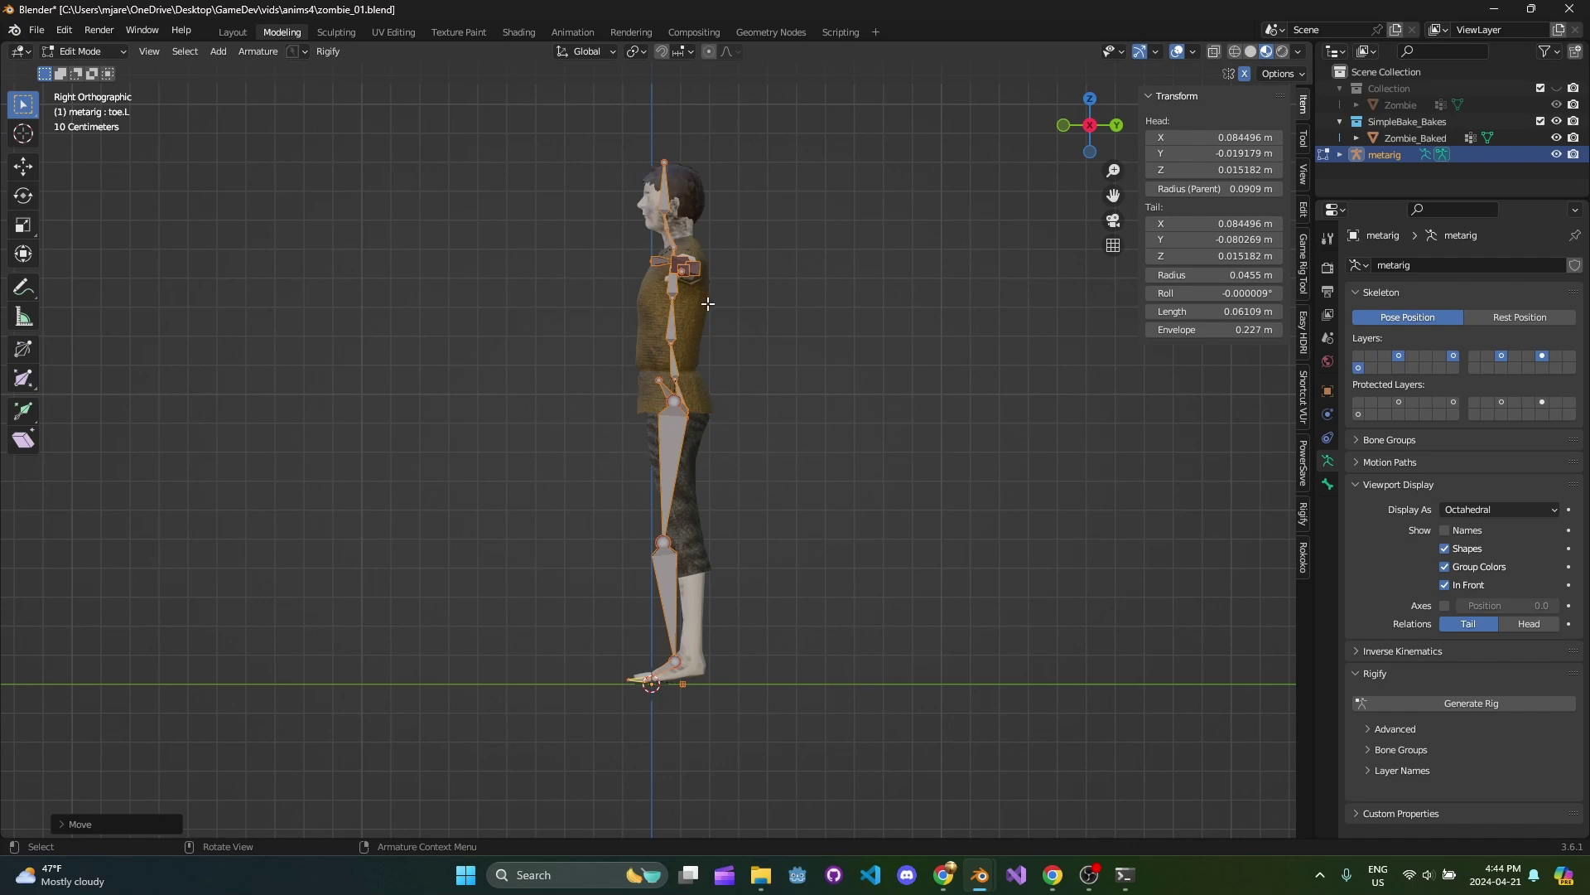
# Move the knee and ankle joints of the .L leg back along Y to about 0.110 m and 0.144 m.
pyautogui.scroll(2, 716, 405)
pyautogui.keyDown('shift'); pyautogui.moveTo(716, 405); pyautogui.dragTo(708, 265, button='middle'); pyautogui.keyUp('shift')
pyautogui.scroll(2, 708, 265)
pyautogui.click(608, 378)
pyautogui.press('g')
pyautogui.press('x')
pyautogui.press('y')
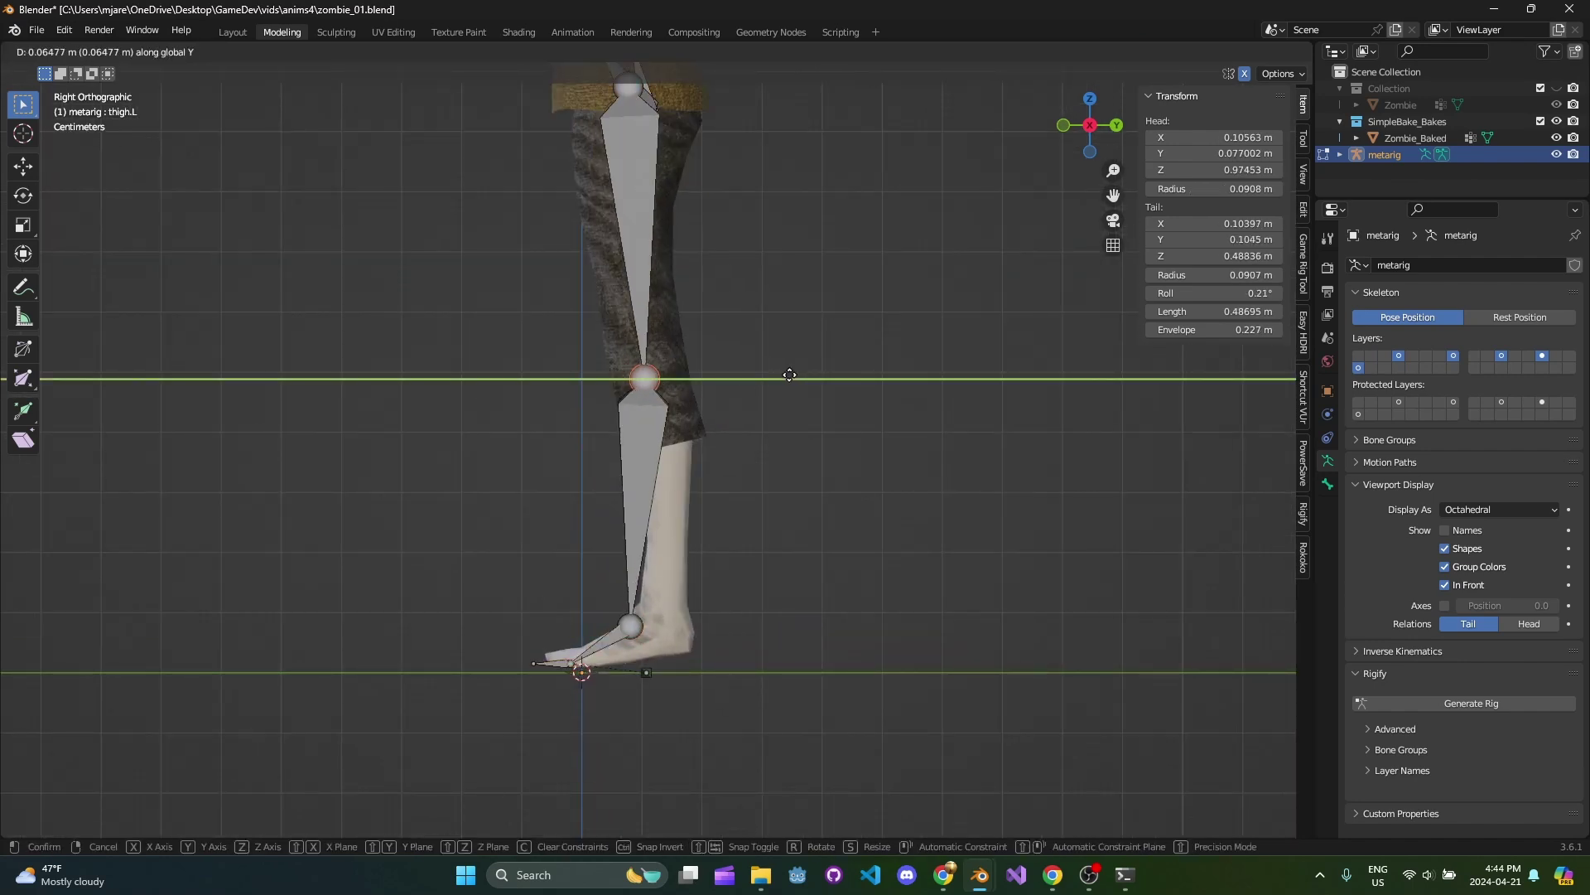
pyautogui.click(698, 568)
pyautogui.click(632, 631)
pyautogui.press('g')
pyautogui.press('y')
pyautogui.click(669, 630)
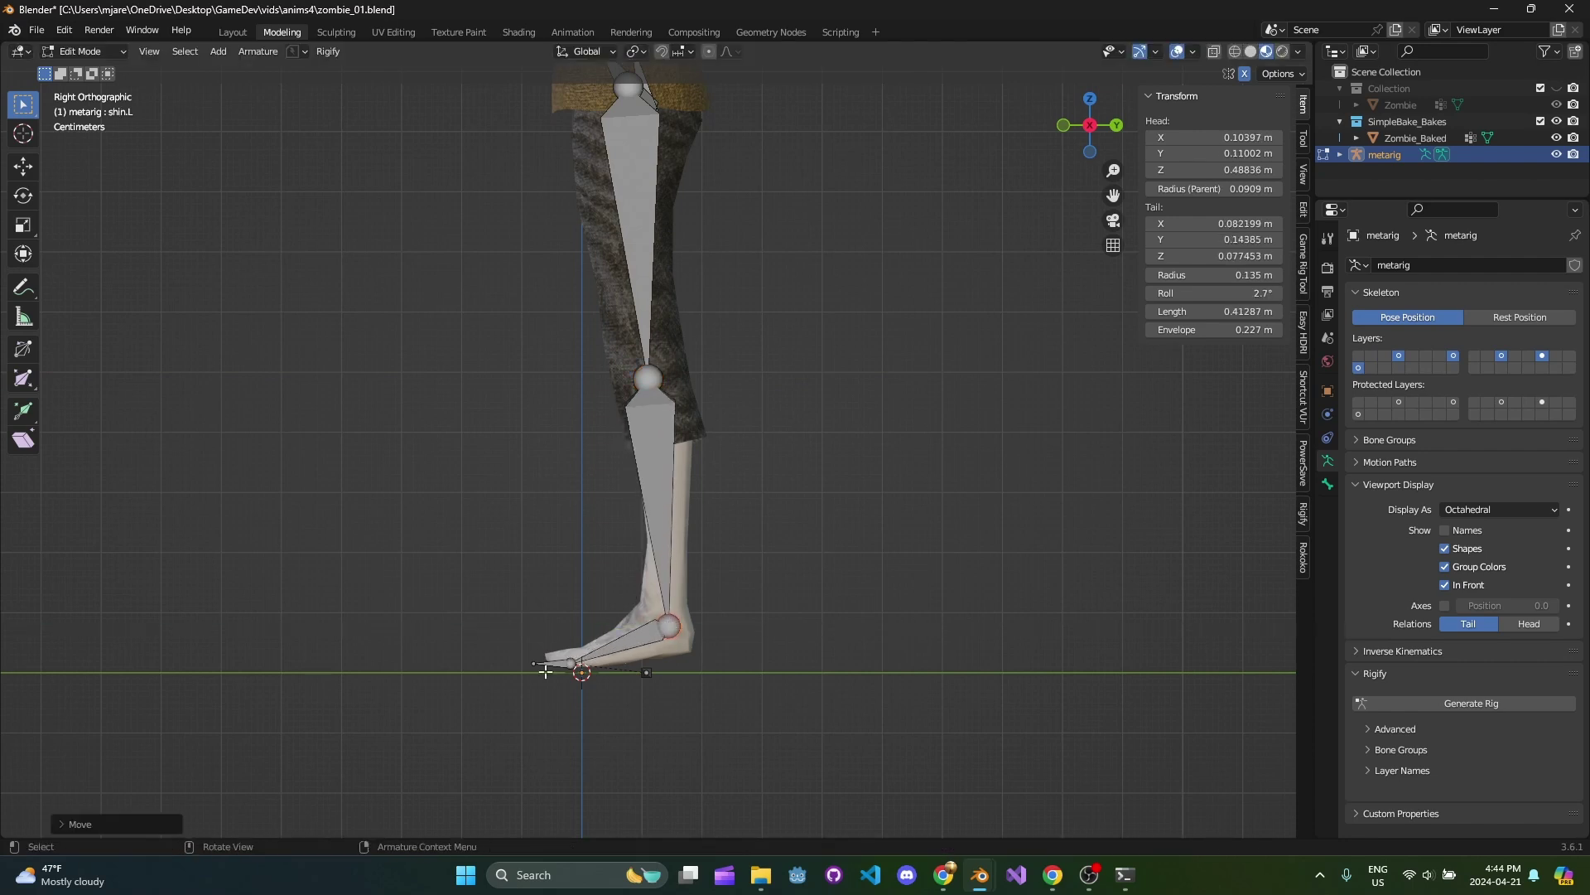
# Move toe.L into the mesh's toes at about Y 0.011 m, Z 0.014 m, and move the heel bone to the mesh's heel.
pyautogui.click(547, 664)
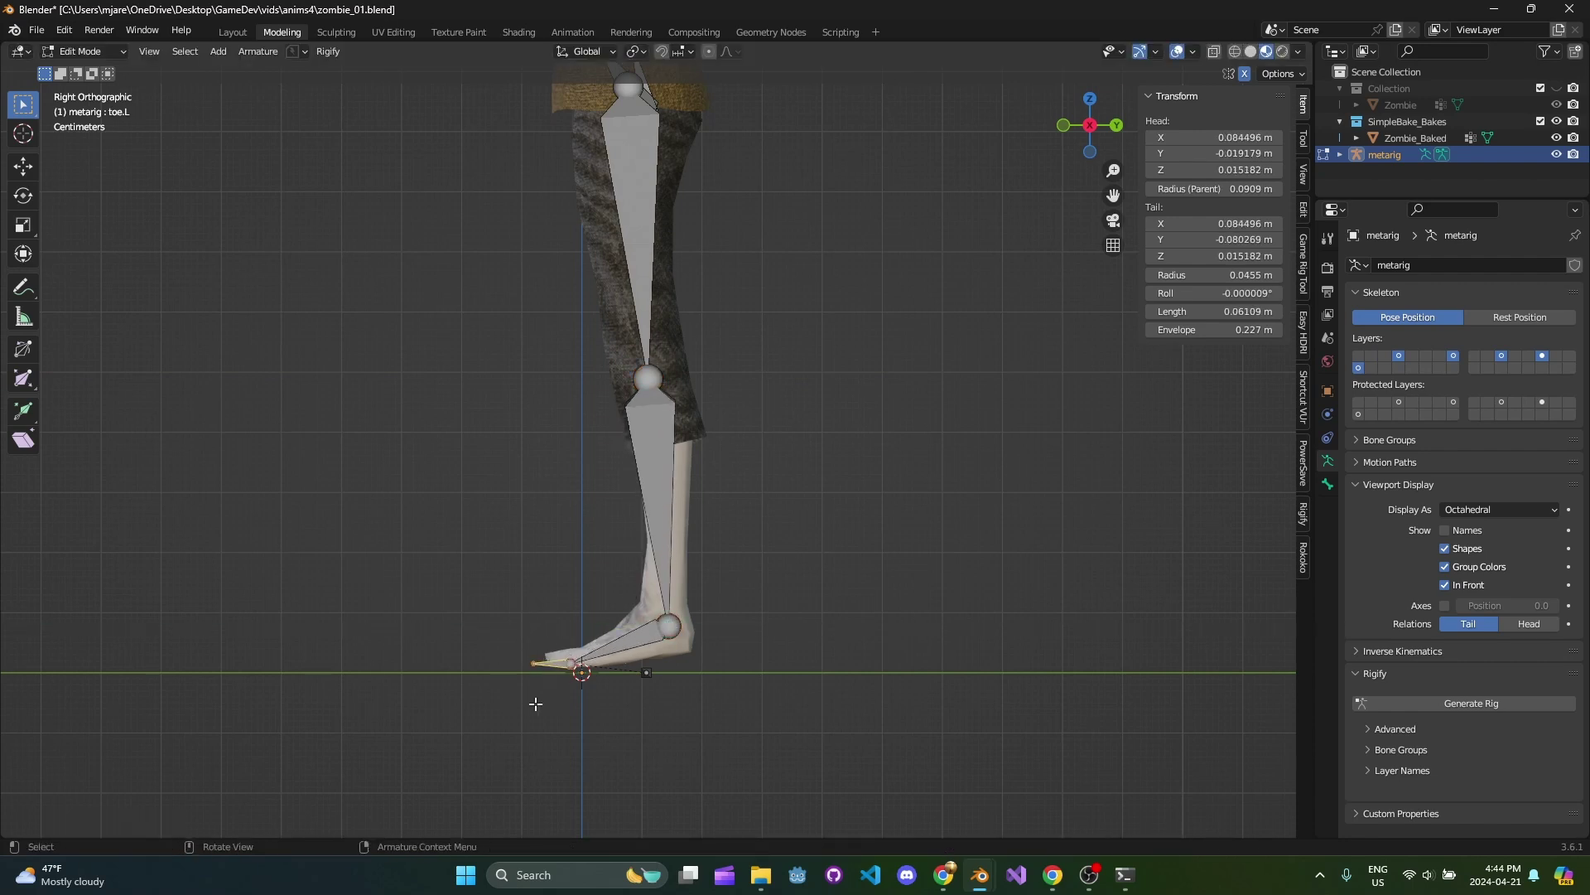
pyautogui.press('g')
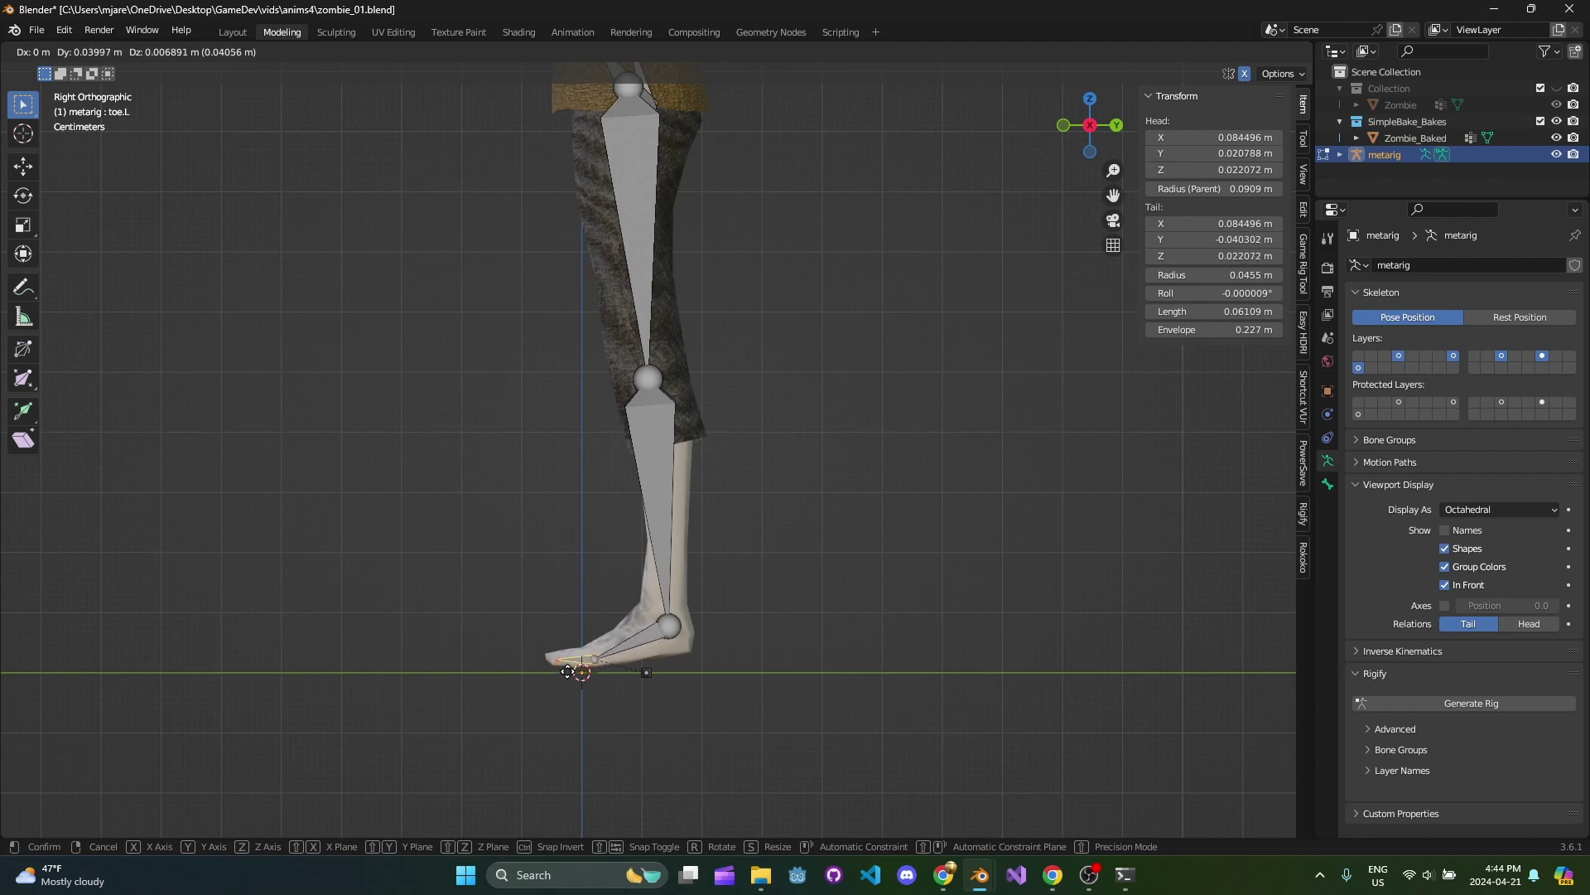
pyautogui.click(567, 672)
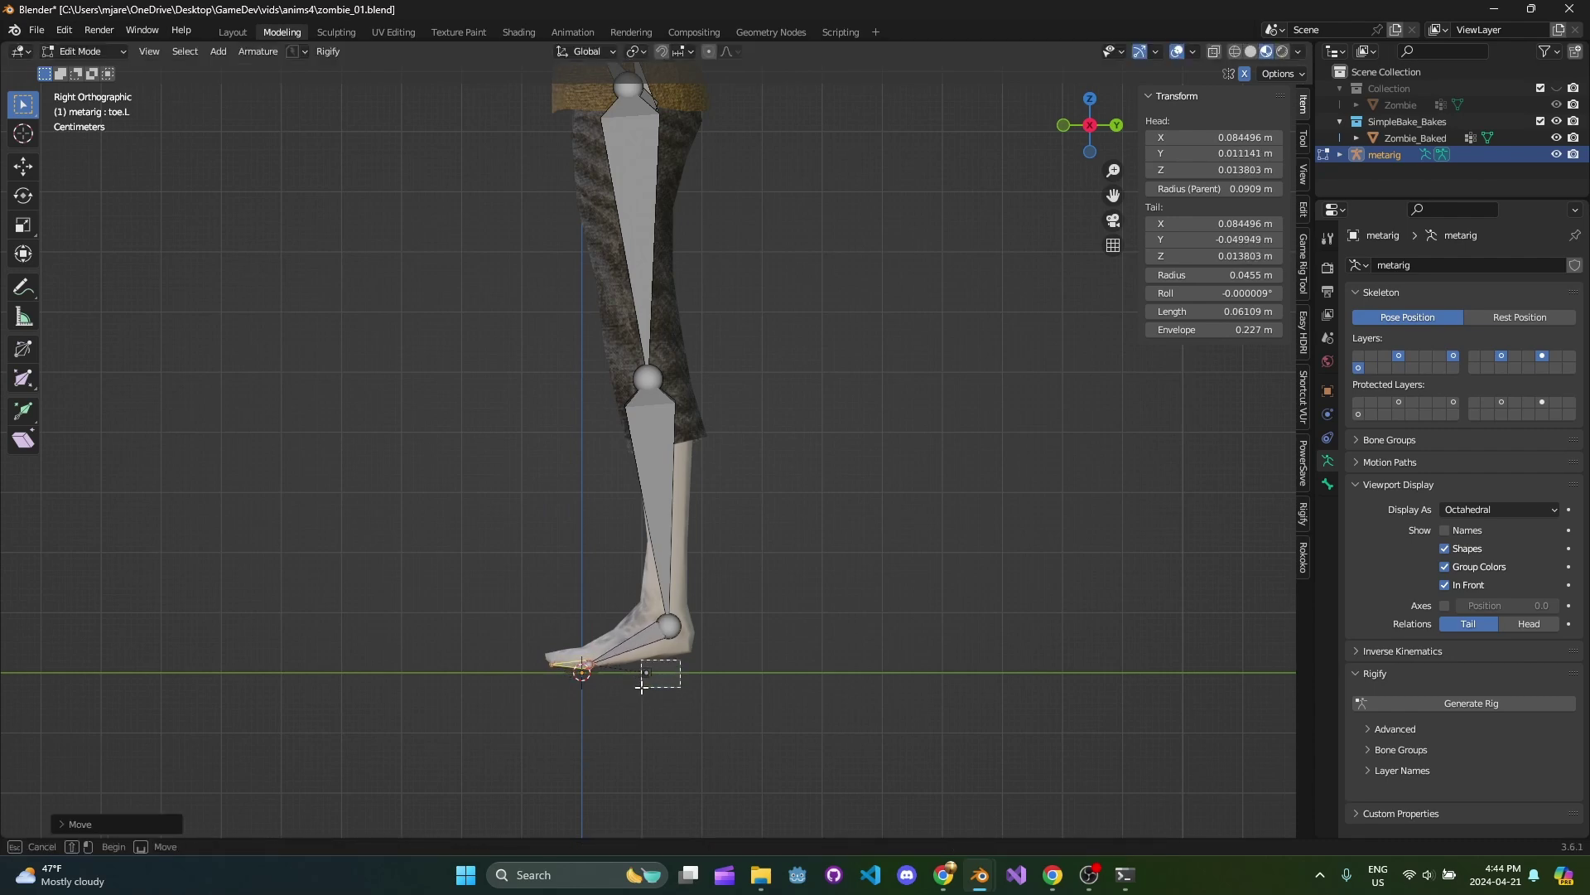
pyautogui.moveTo(642, 686); pyautogui.dragTo(641, 686)
pyautogui.press('g')
pyautogui.click(712, 658)
# Lower the tail of spine.005 to about Z 1.583 m and the tail of spine.004 to about Y 0.059 m, Z 1.545 m.
pyautogui.scroll(-3, 724, 604)
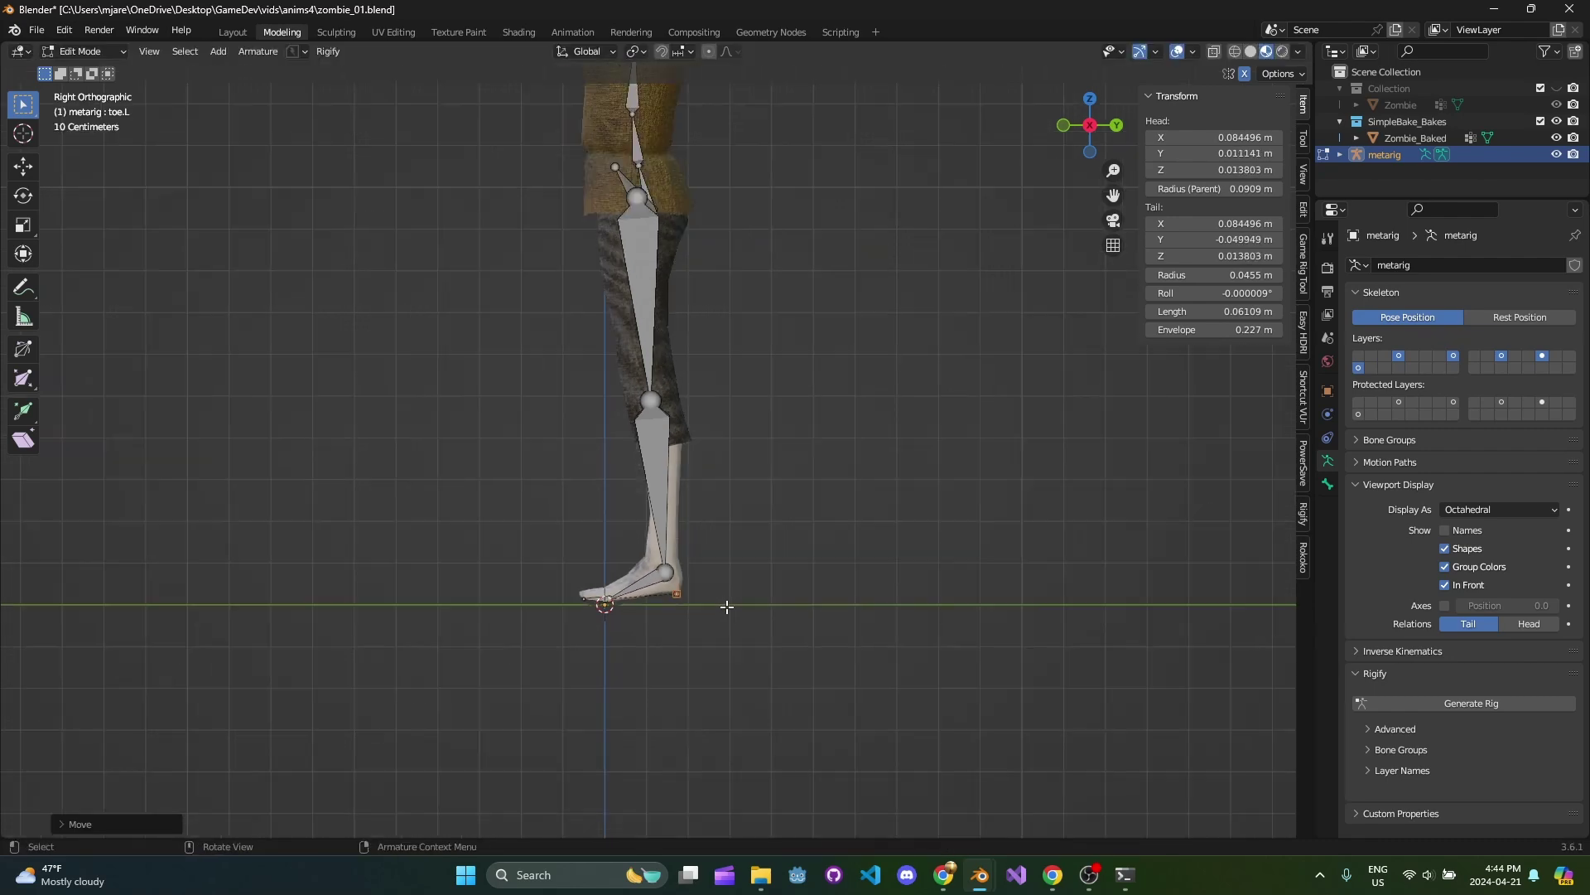
pyautogui.scroll(5, 715, 429)
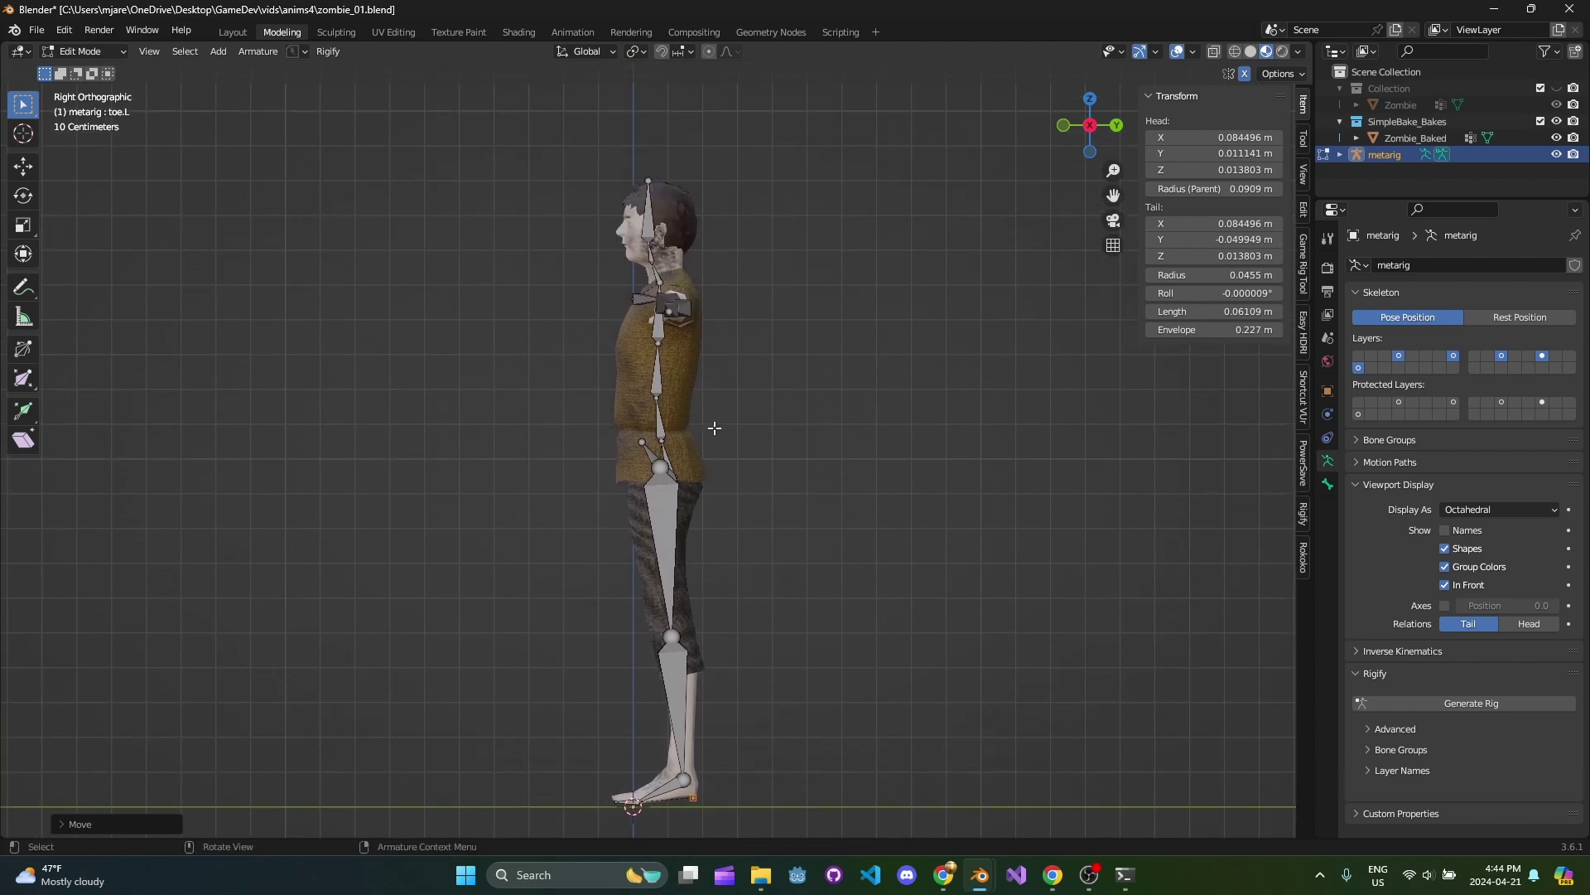
pyautogui.scroll(2, 724, 409)
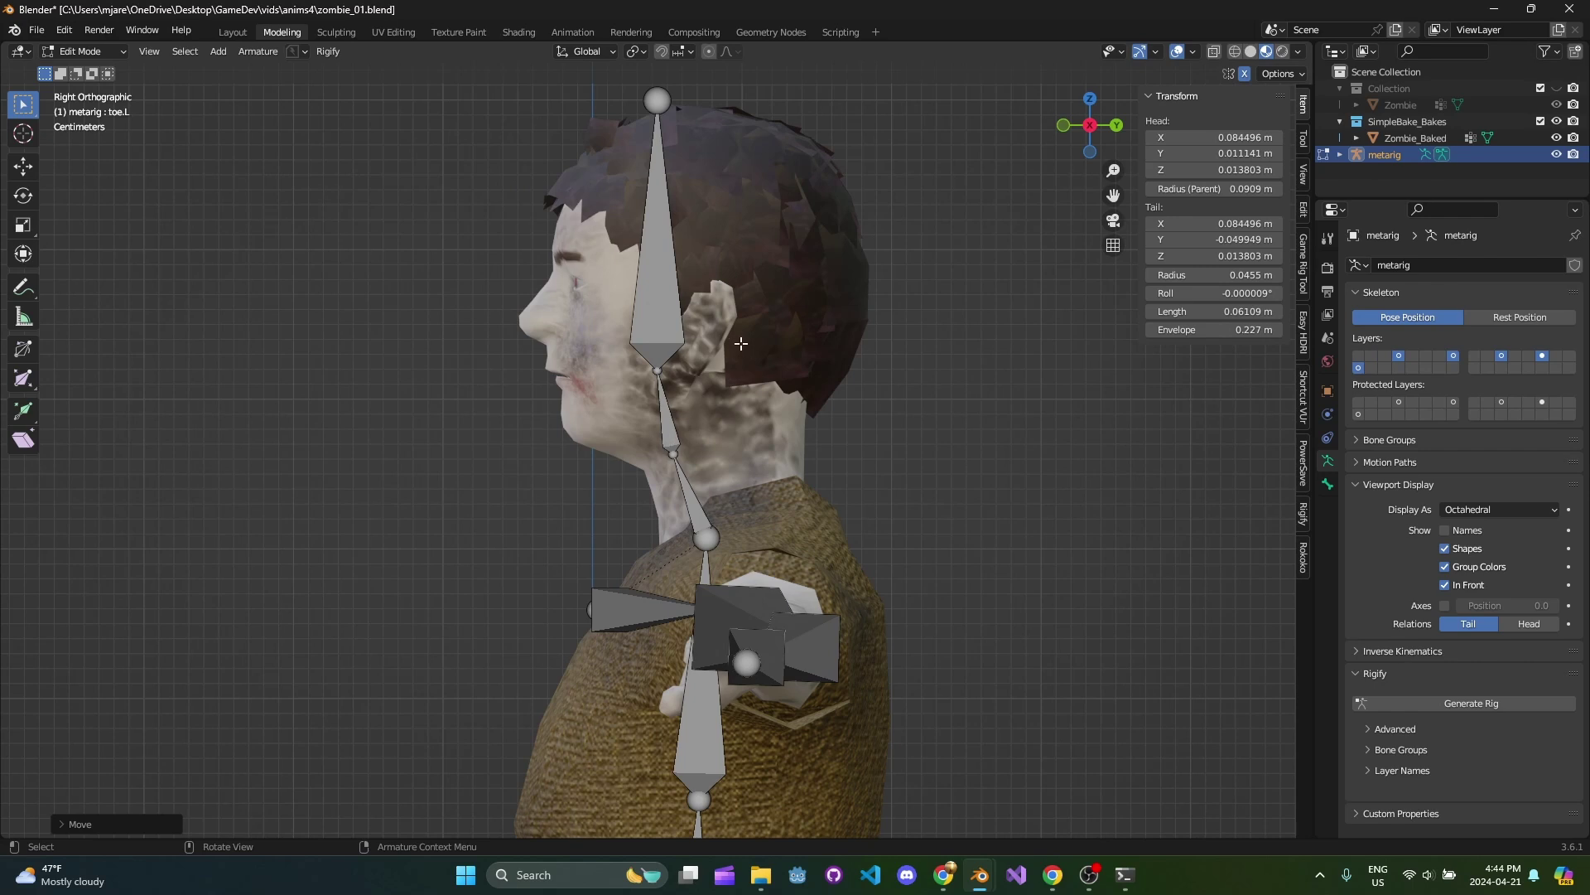
pyautogui.click(655, 368)
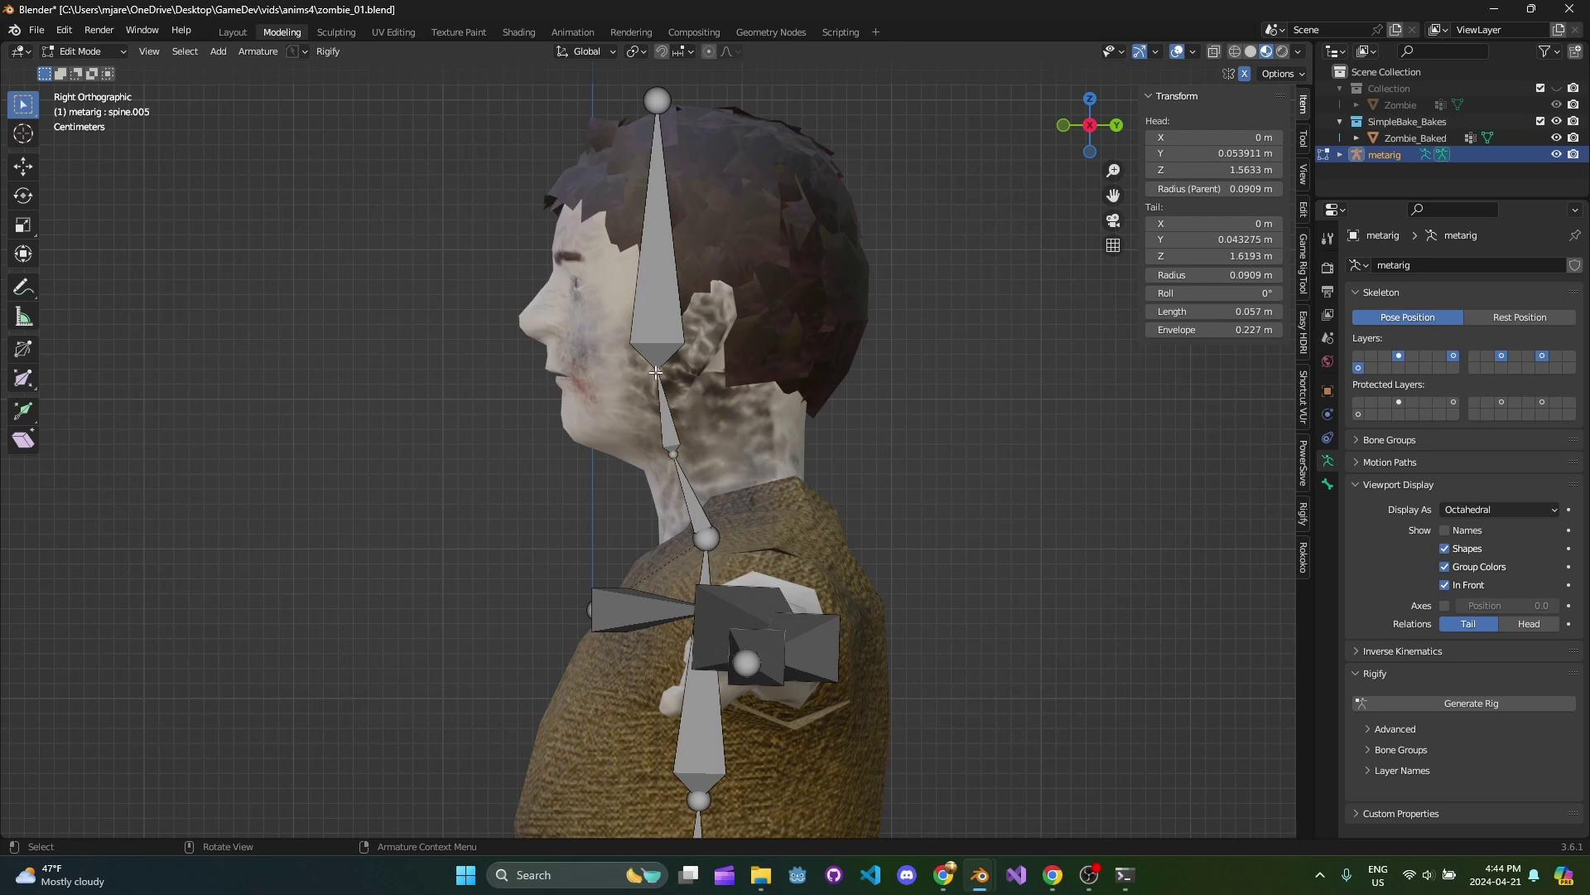
pyautogui.press('g')
pyautogui.press('z')
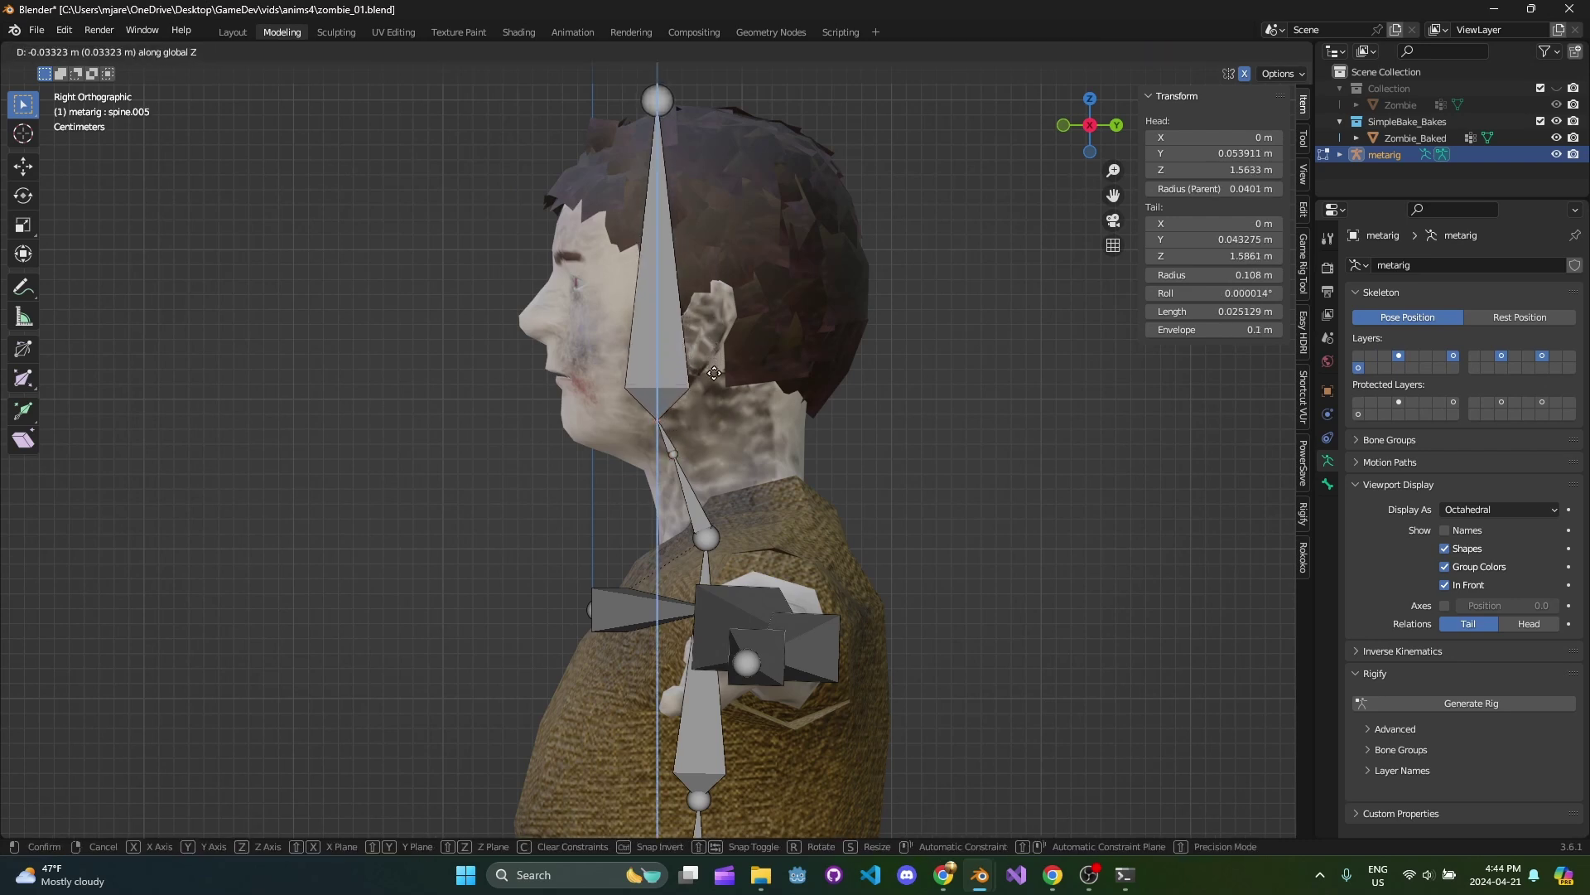
pyautogui.click(714, 377)
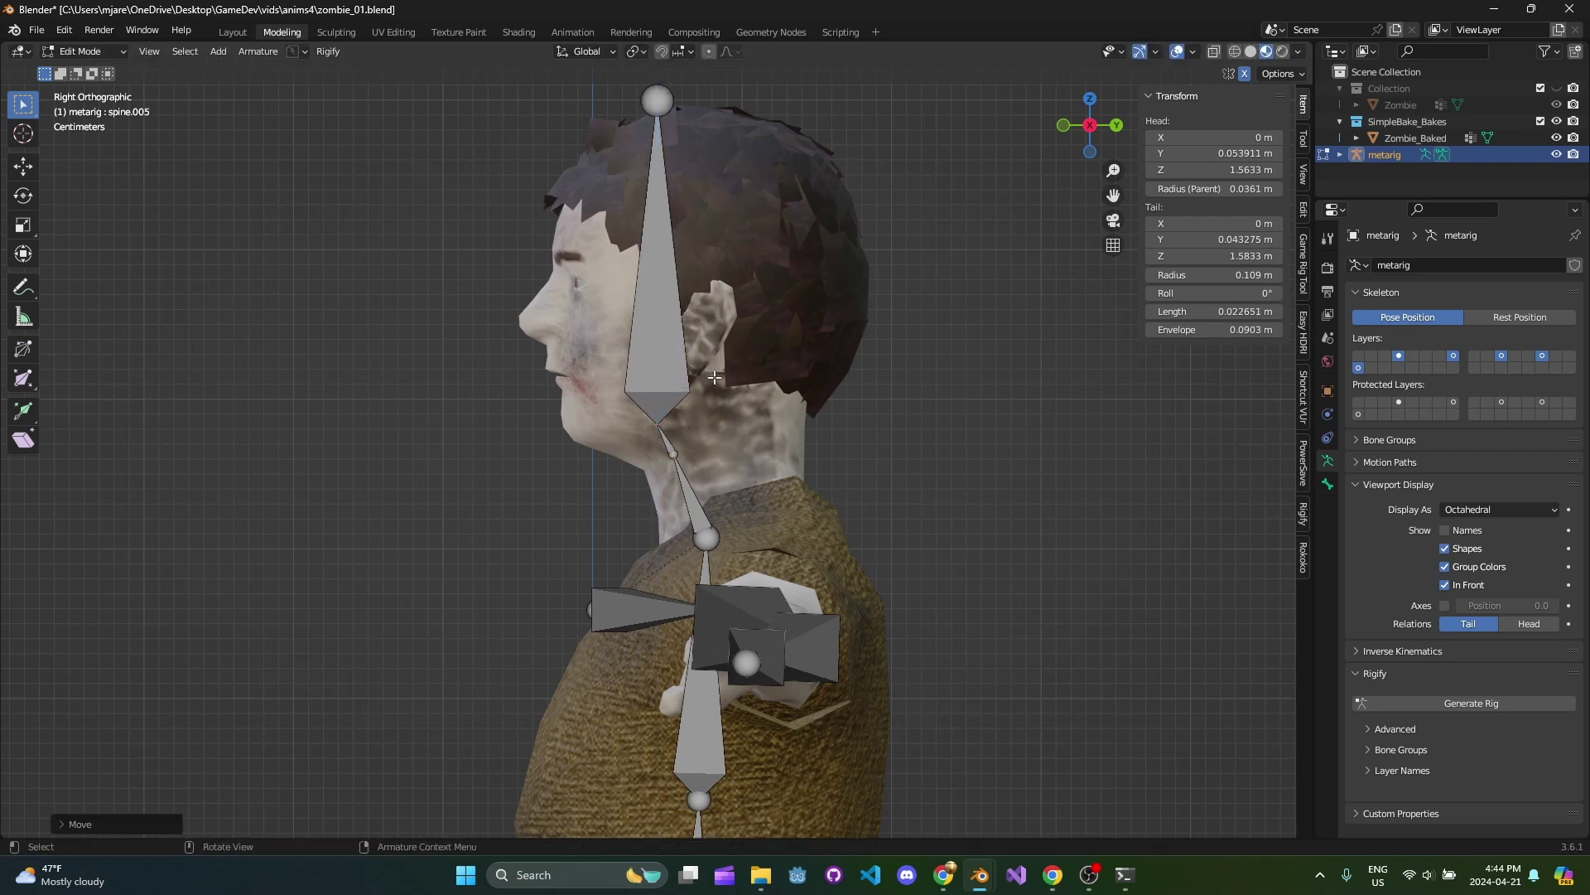
pyautogui.click(679, 453)
pyautogui.press('g')
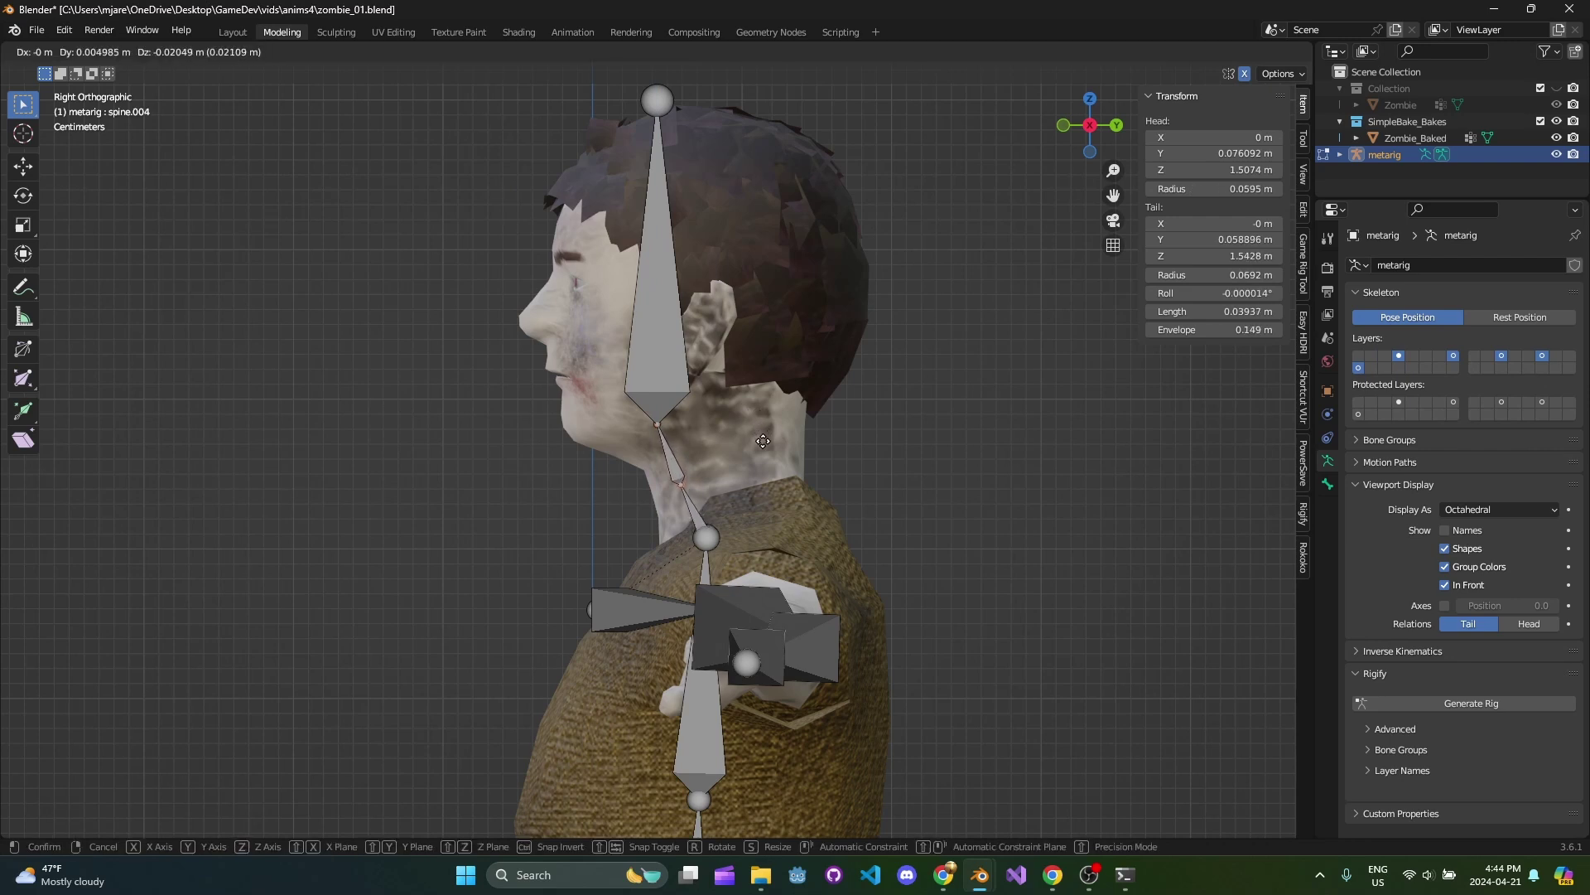
pyautogui.click(763, 438)
# In top view, move the elbow joint at the tail of upper_arm.L along Y to about 0.124 m.
pyautogui.press('KP_7')
pyautogui.scroll(-5, 763, 439)
pyautogui.keyDown('shift'); pyautogui.moveTo(724, 402); pyautogui.dragTo(586, 476, button='middle'); pyautogui.keyUp('shift')
pyautogui.scroll(3, 835, 457)
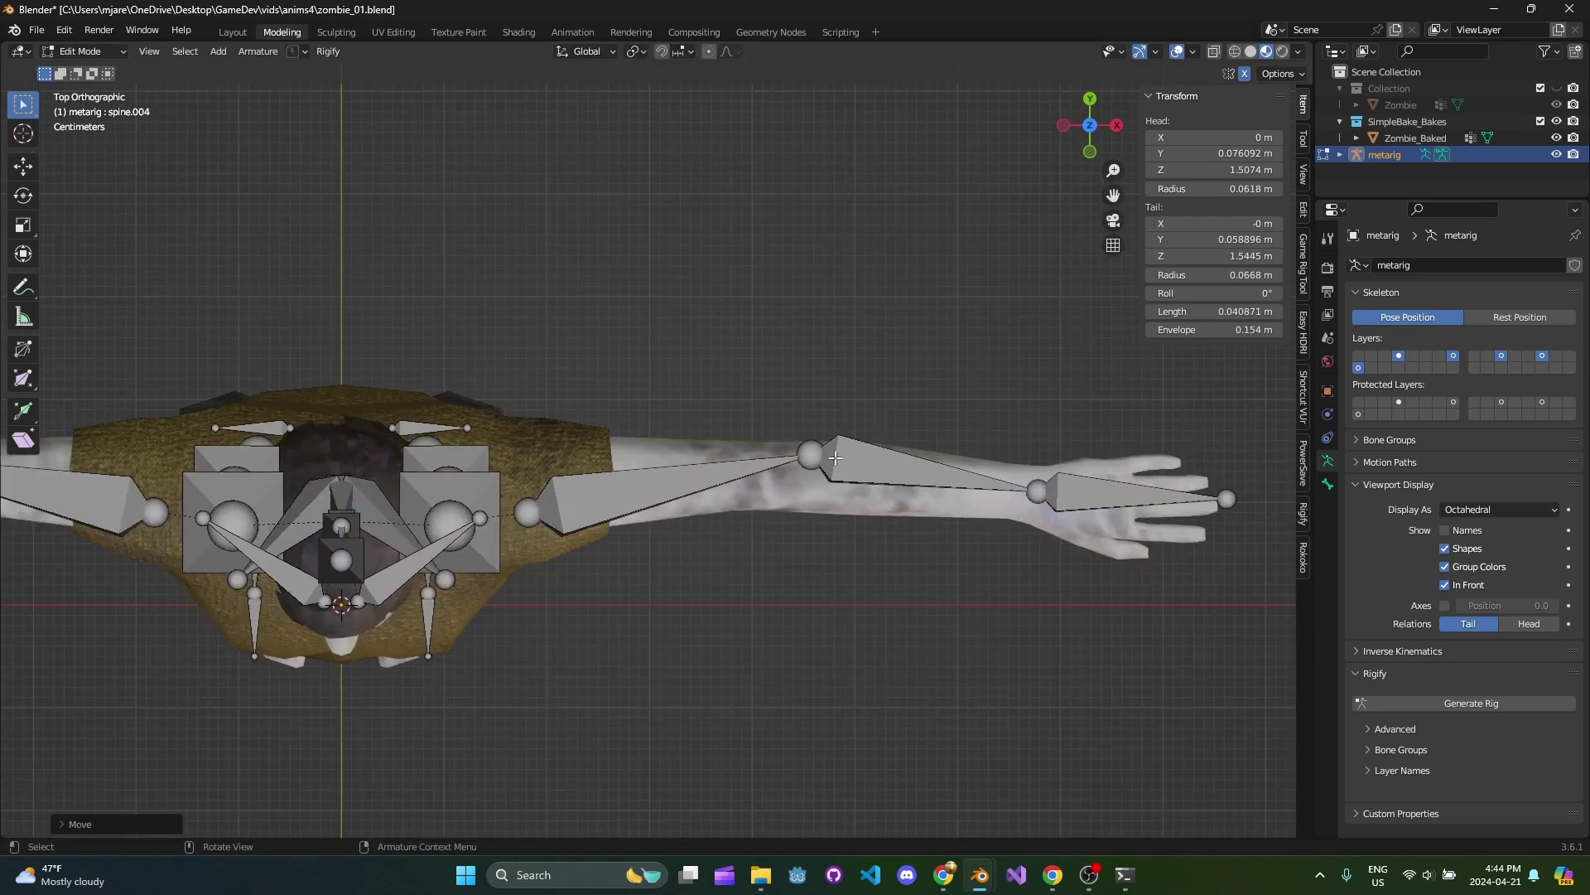
pyautogui.click(823, 444)
pyautogui.press('g')
pyautogui.press('y')
pyautogui.click(823, 469)
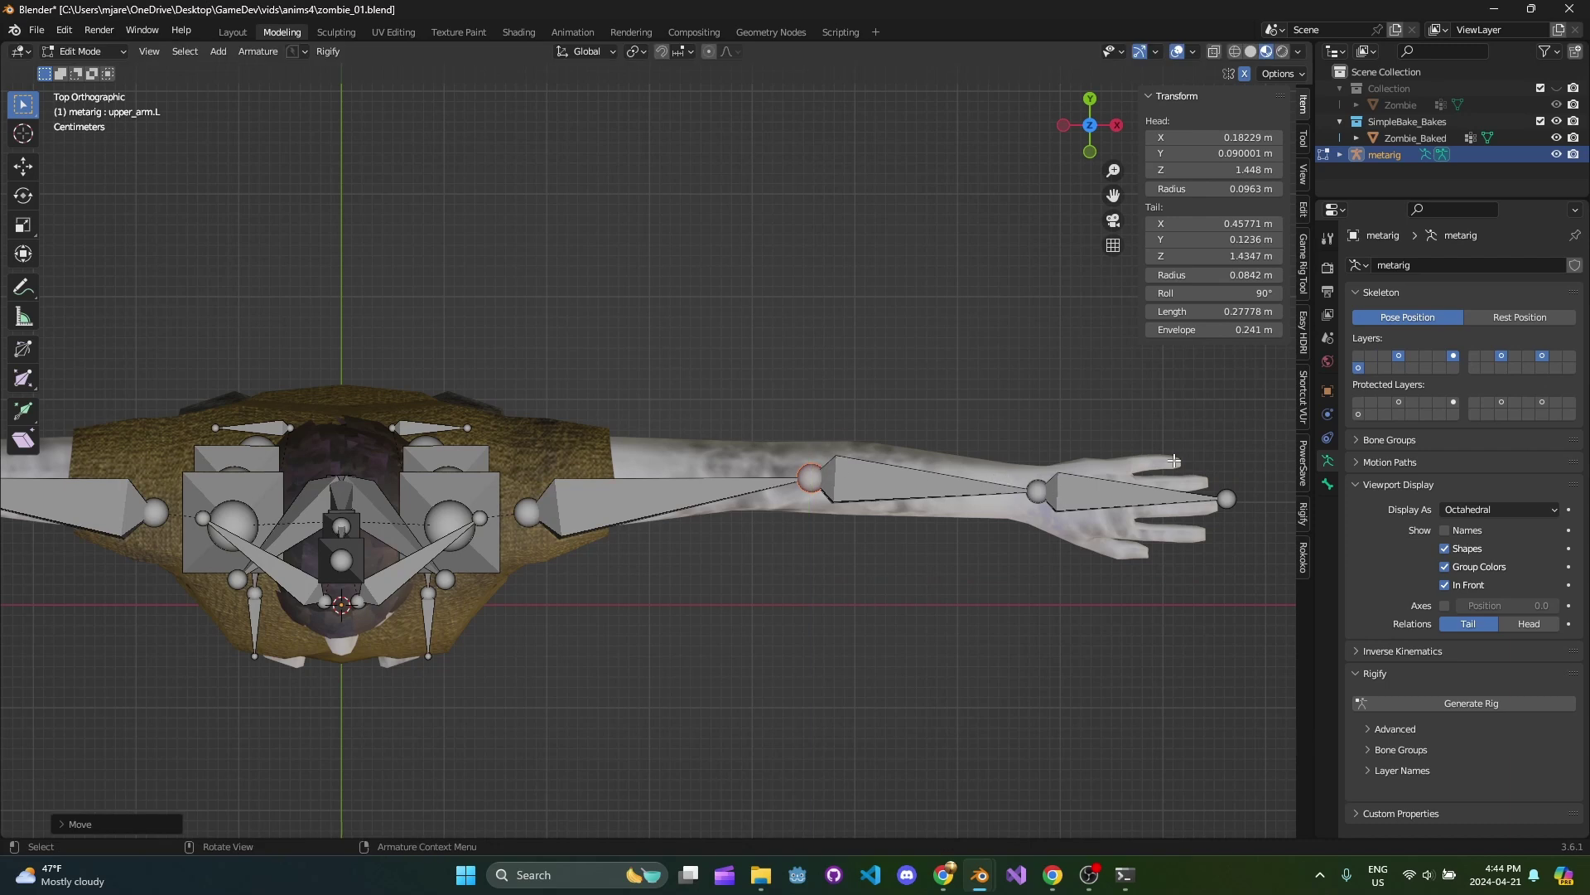
# Move the tip of hand.L and the wrist joint along Y to centre them in the mesh, with the wrist at about 0.108 m.
pyautogui.click(1222, 491)
pyautogui.press('g')
pyautogui.press('y')
pyautogui.click(1222, 500)
pyautogui.click(1038, 491)
pyautogui.press('g')
pyautogui.press('y')
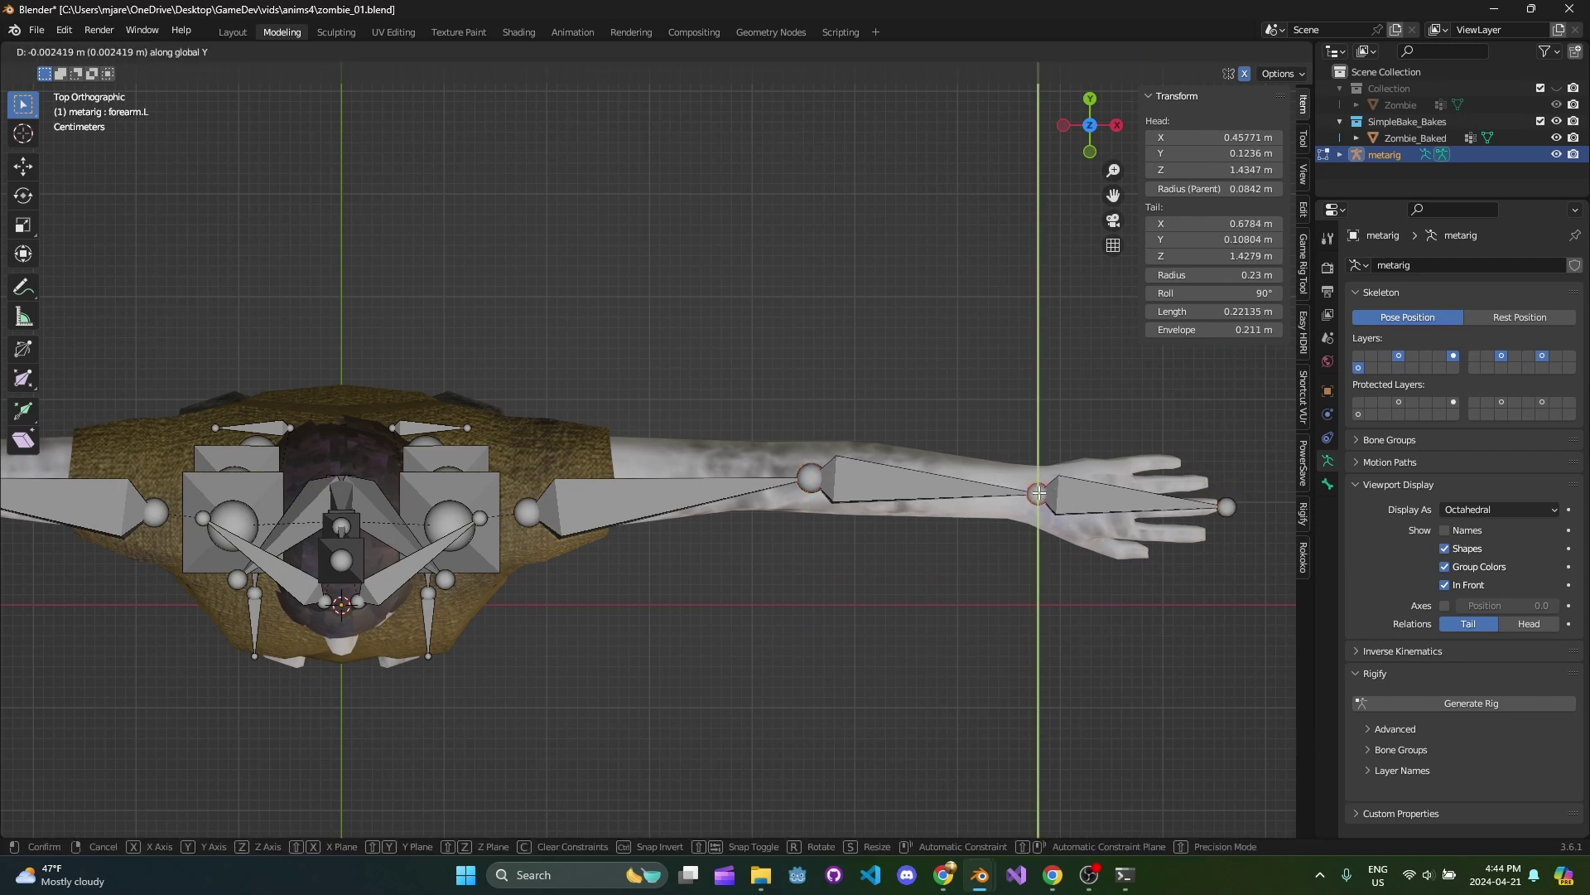
pyautogui.click(1038, 492)
# Move the shoulder end of upper_arm.L back along Y to about 0.109 m.
pyautogui.click(527, 512)
pyautogui.press('g')
pyautogui.press('y')
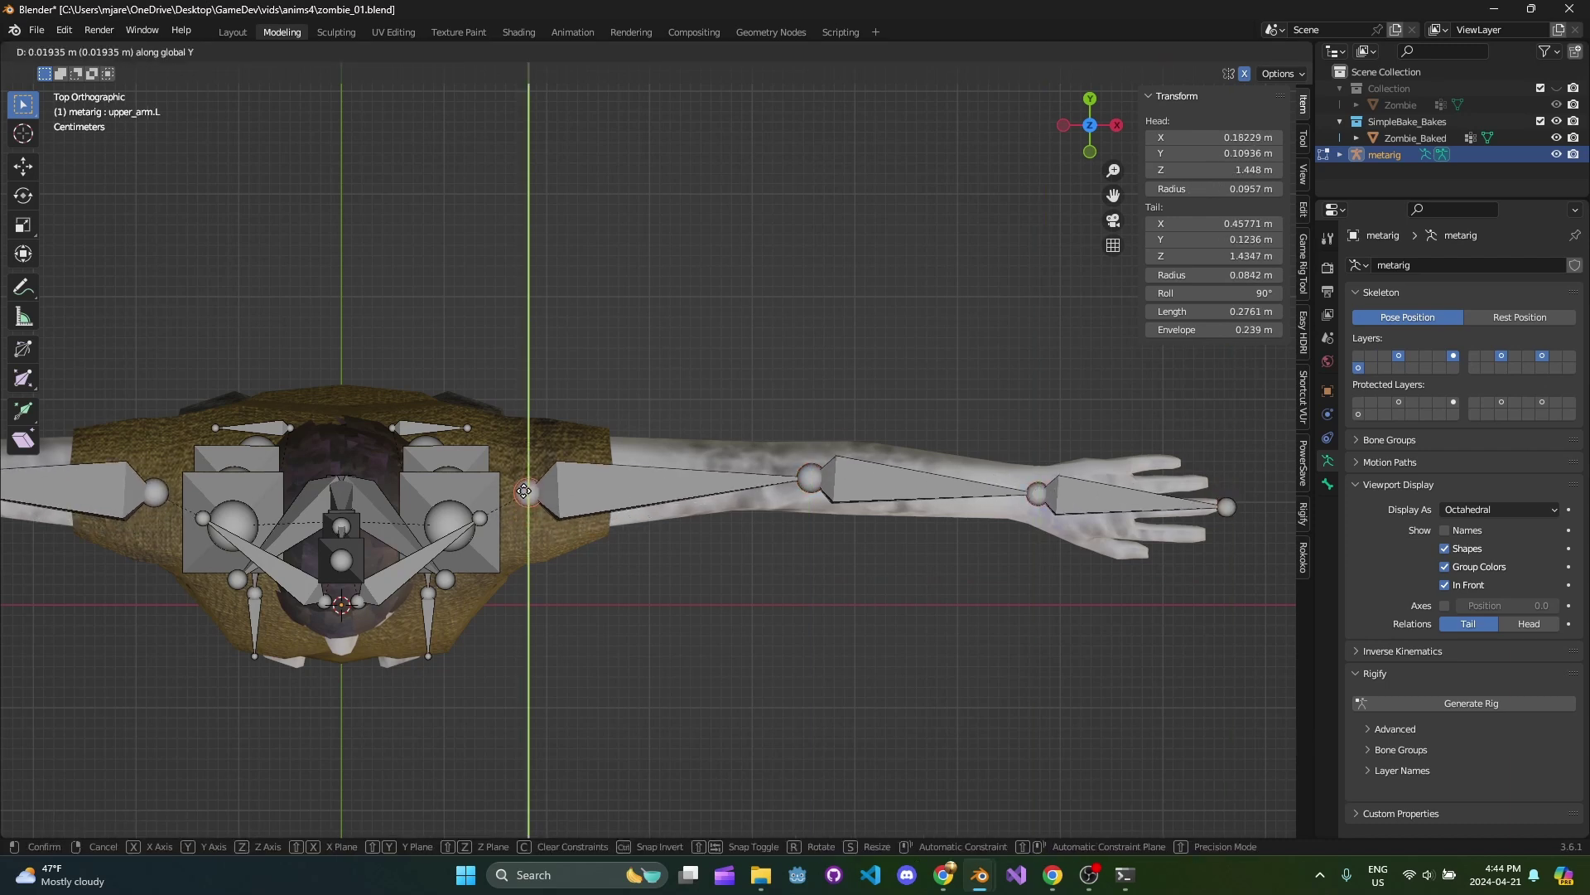
pyautogui.click(525, 491)
# Return the metarig to Object Mode and save the file.
pyautogui.moveTo(524, 491); pyautogui.dragTo(721, 398, button='middle')
pyautogui.press('Tab')
pyautogui.hotkey('ctrl', 's')
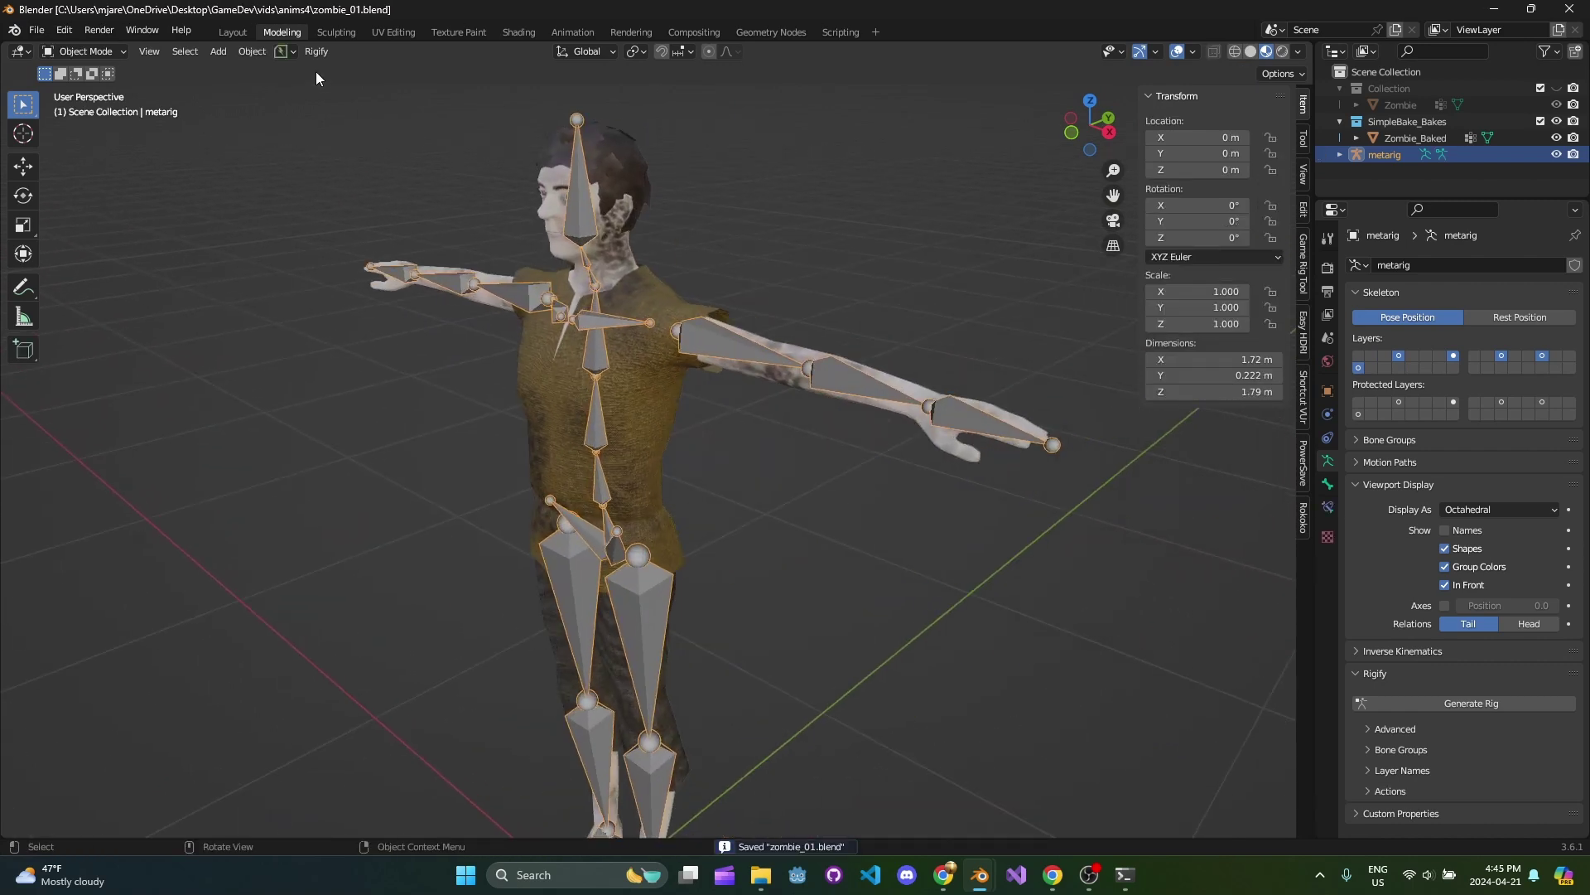
# Save a new incremental version as zombie_02.blend with PowerSave and select the metarig.
pyautogui.click(296, 52)
pyautogui.click(295, 51)
pyautogui.click(315, 118)
pyautogui.click(757, 509)
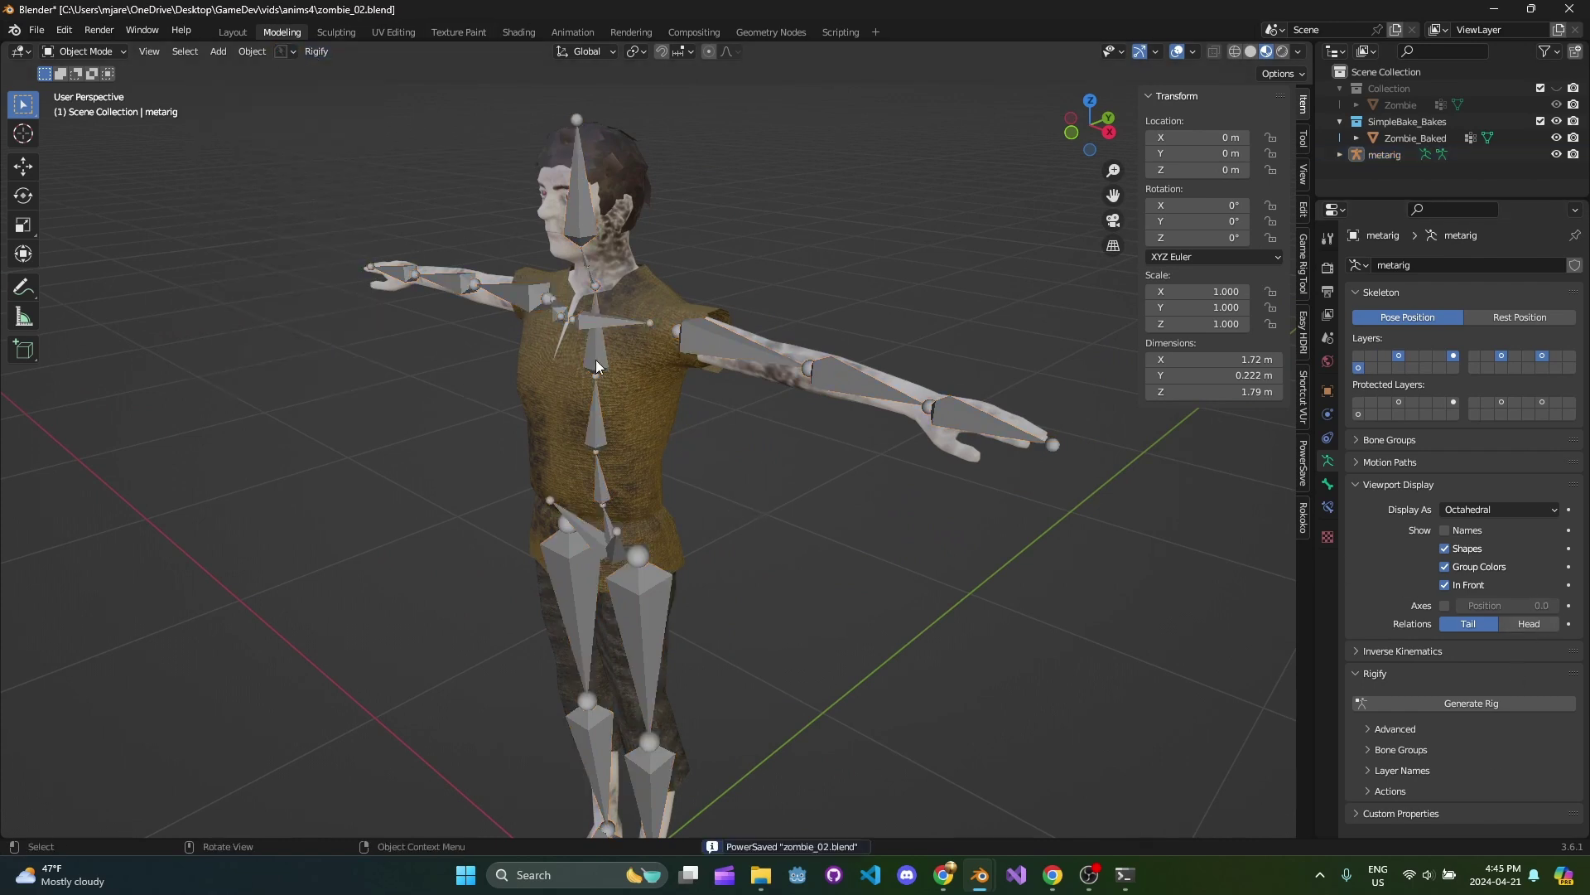
pyautogui.click(595, 360)
pyautogui.moveTo(763, 494); pyautogui.dragTo(886, 426, button='middle')
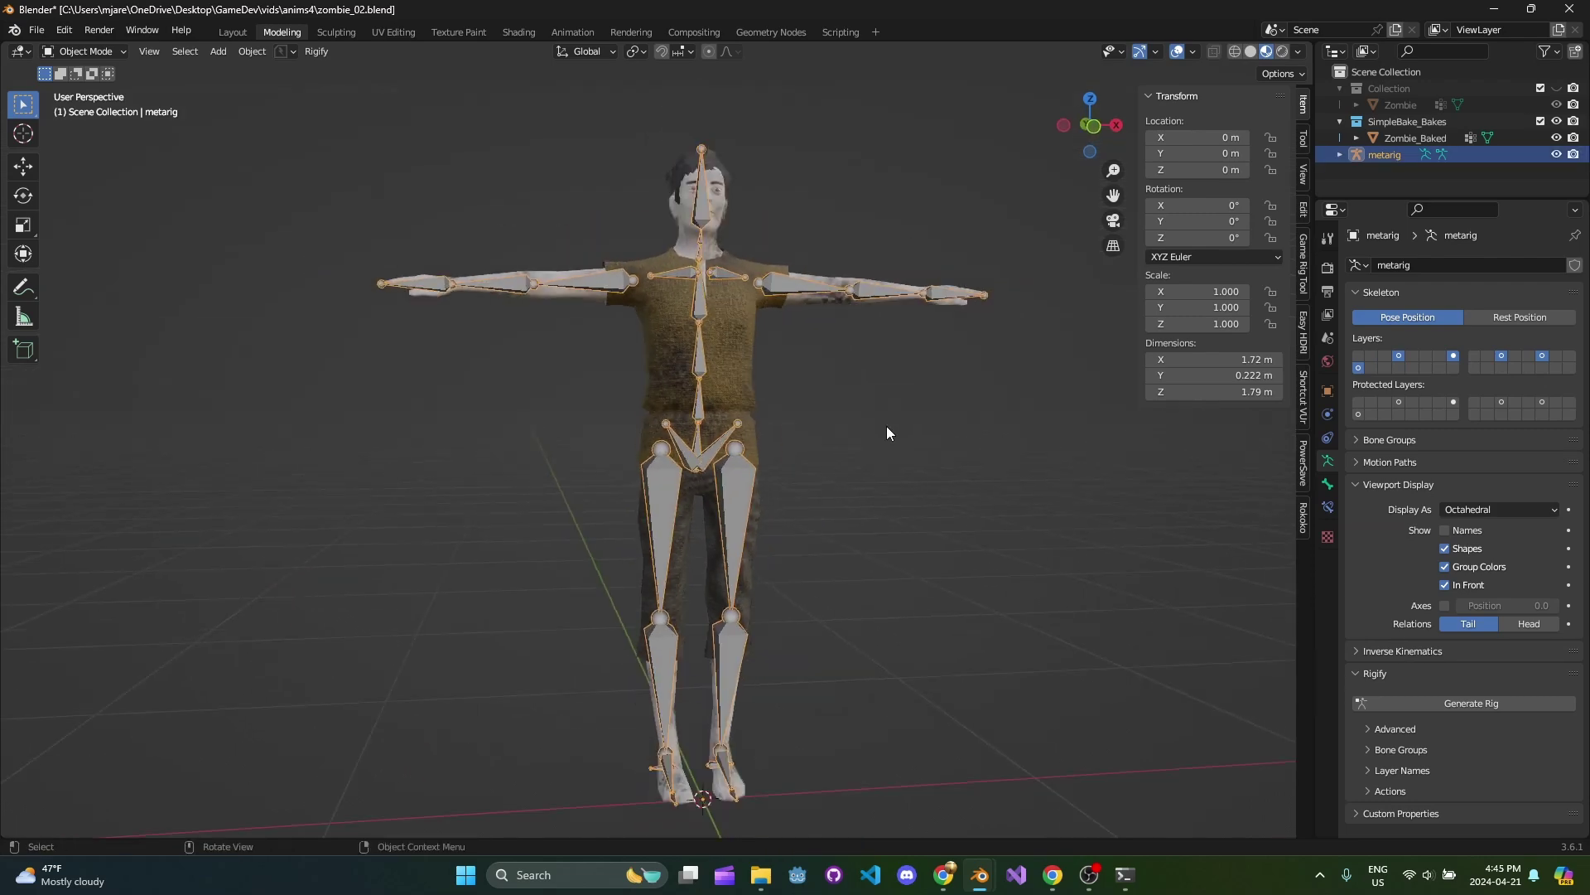
# Generate the Rigify rig from the metarig.
pyautogui.scroll(-2, 1007, 550)
pyautogui.scroll(2, 1020, 558)
pyautogui.click(1457, 702)
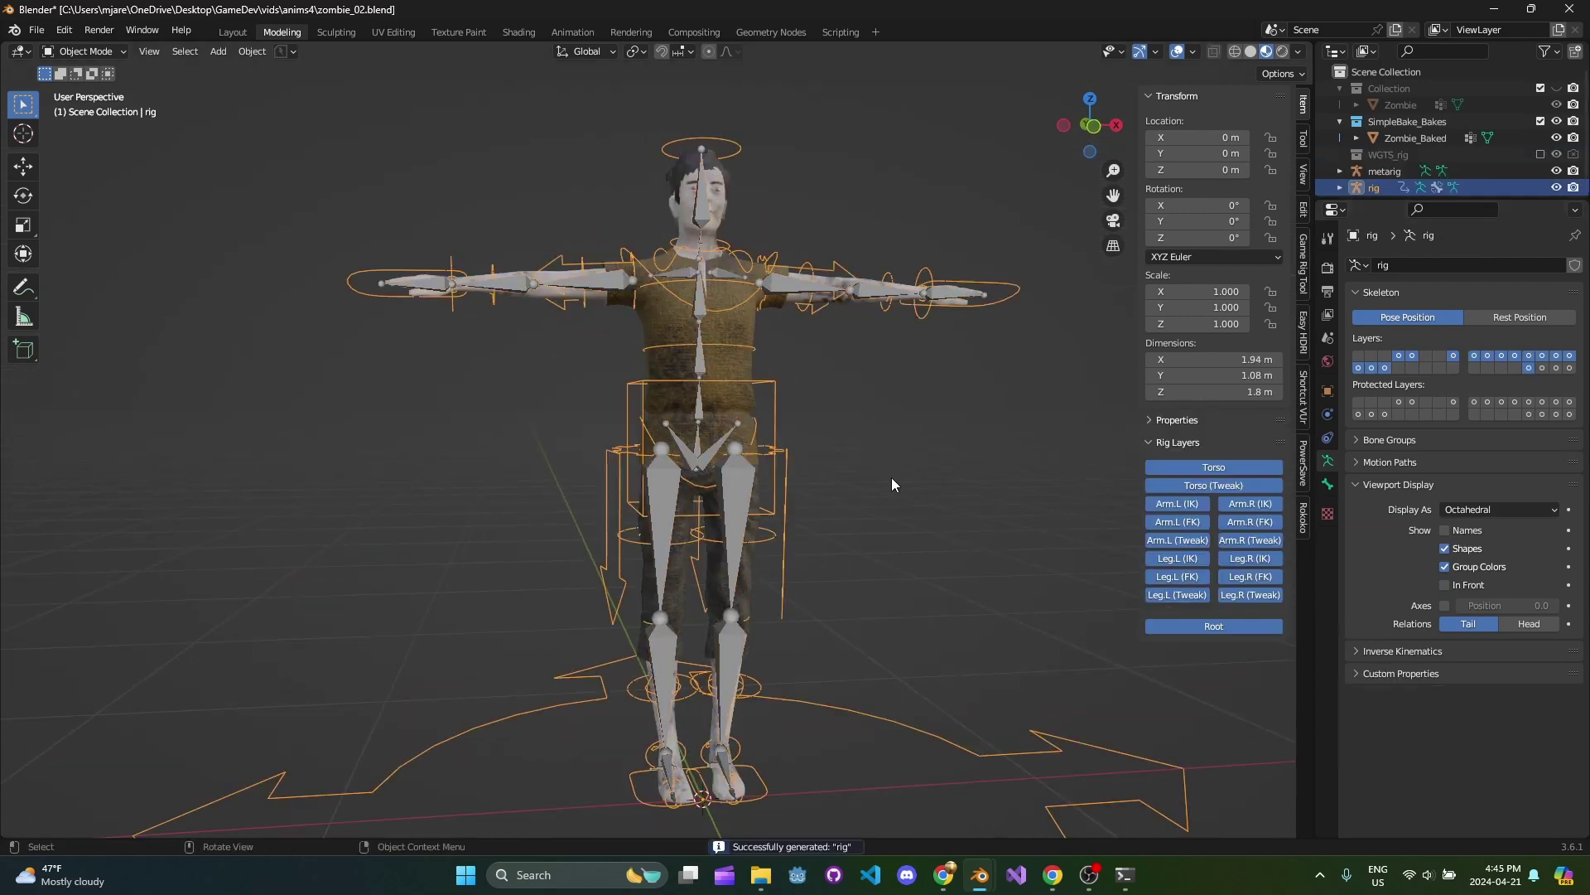
pyautogui.scroll(-4, 891, 477)
pyautogui.moveTo(818, 421); pyautogui.dragTo(782, 455, button='middle')
pyautogui.scroll(4, 787, 454)
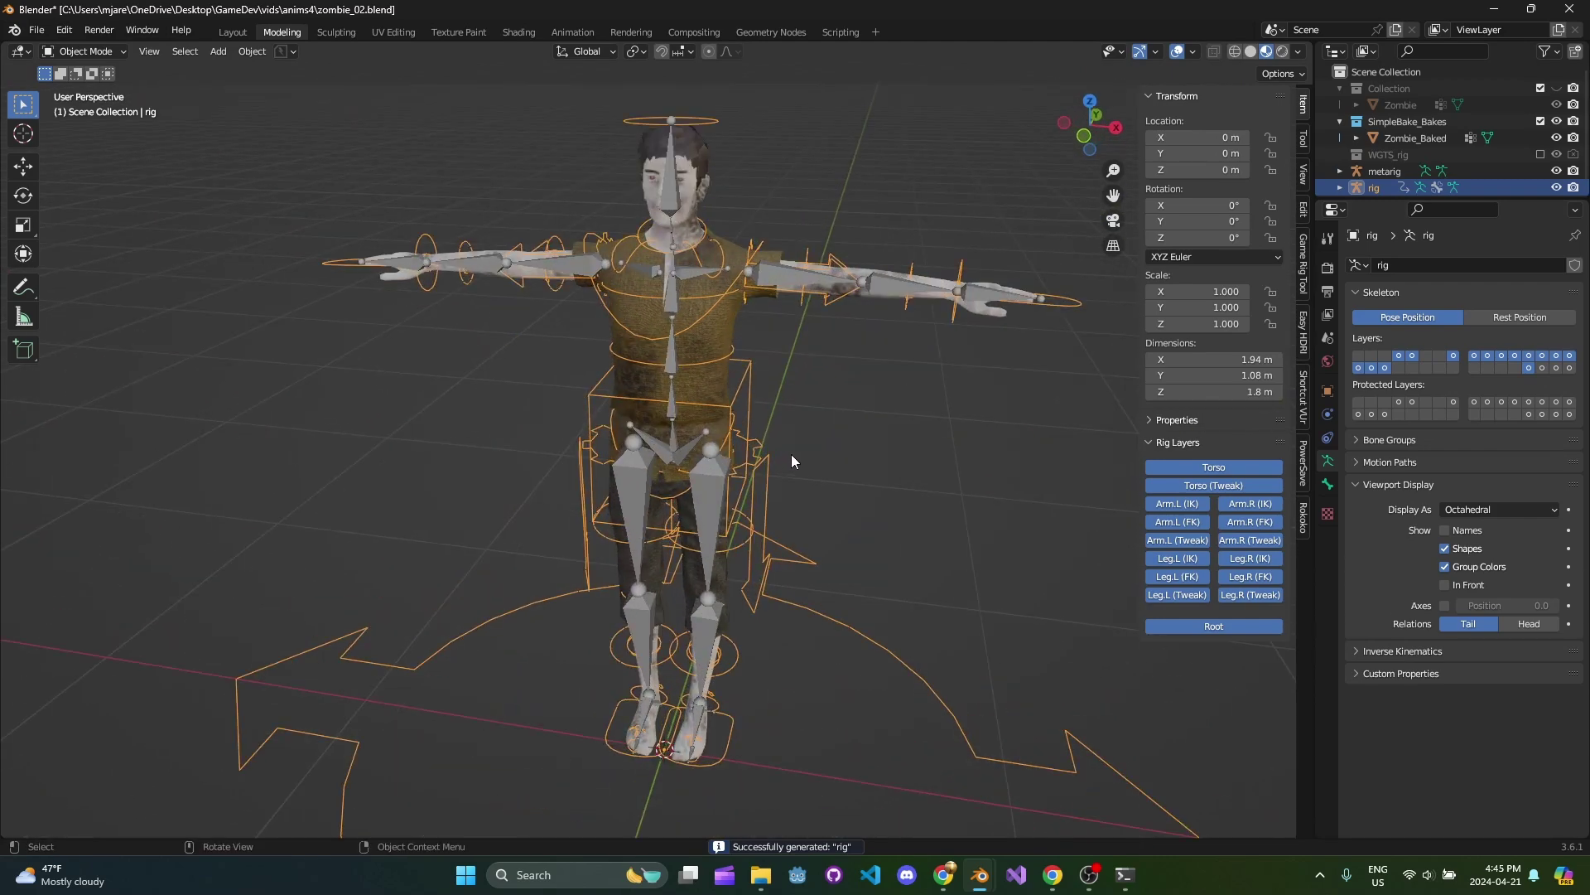
pyautogui.scroll(1, 792, 454)
pyautogui.scroll(-2, 795, 441)
pyautogui.scroll(2, 778, 431)
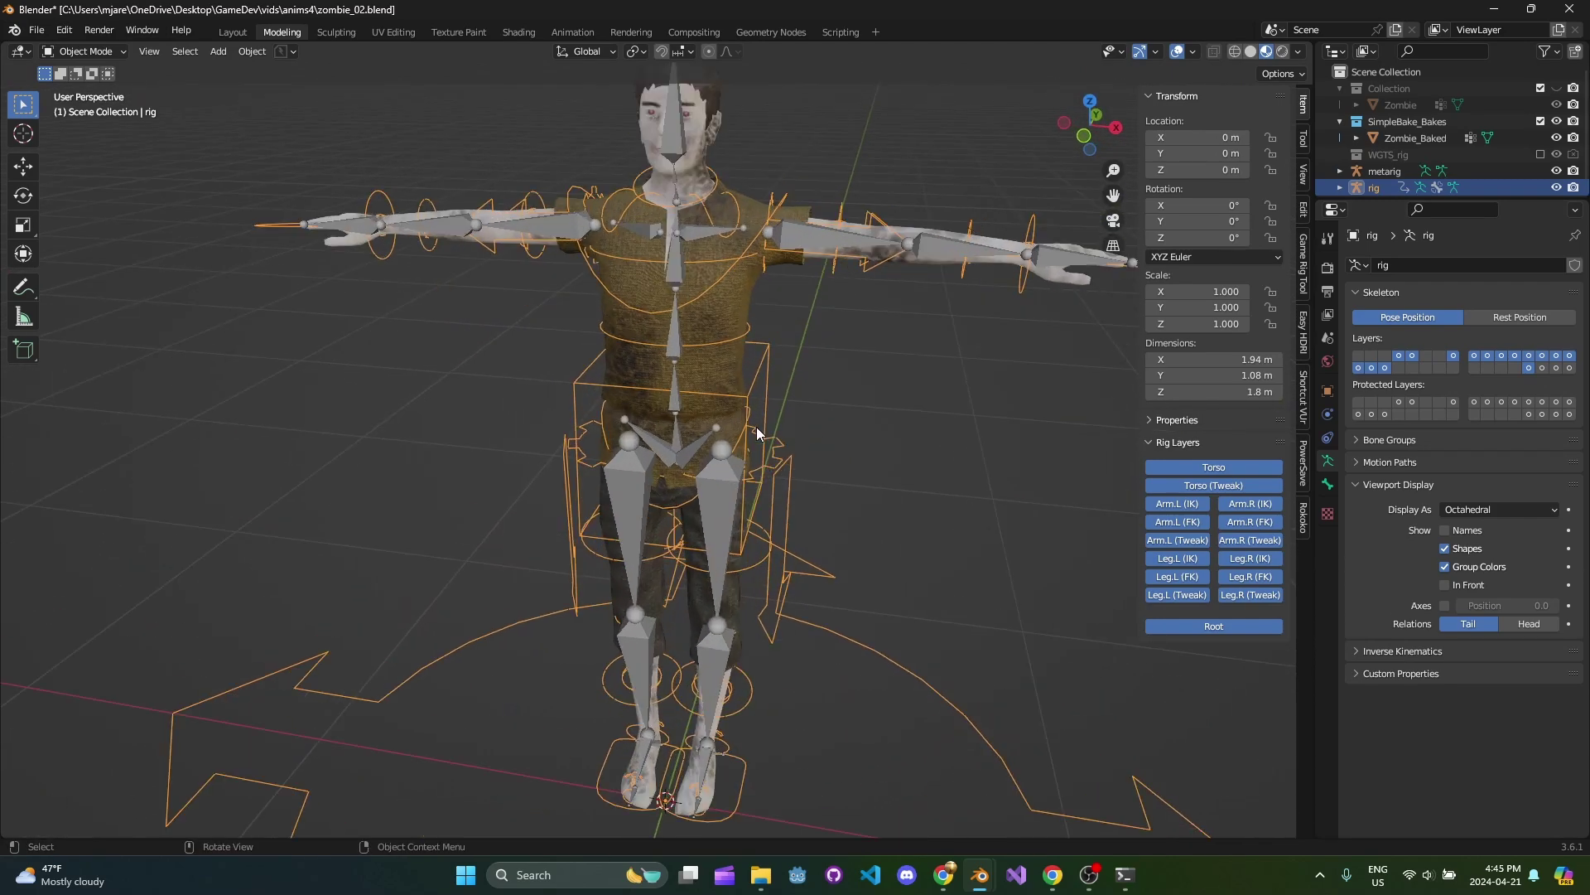
# Select the Zombie_Baked mesh, the metarig and lastly the generated rig, and parent them to the rig with automatic weights.
pyautogui.click(722, 286)
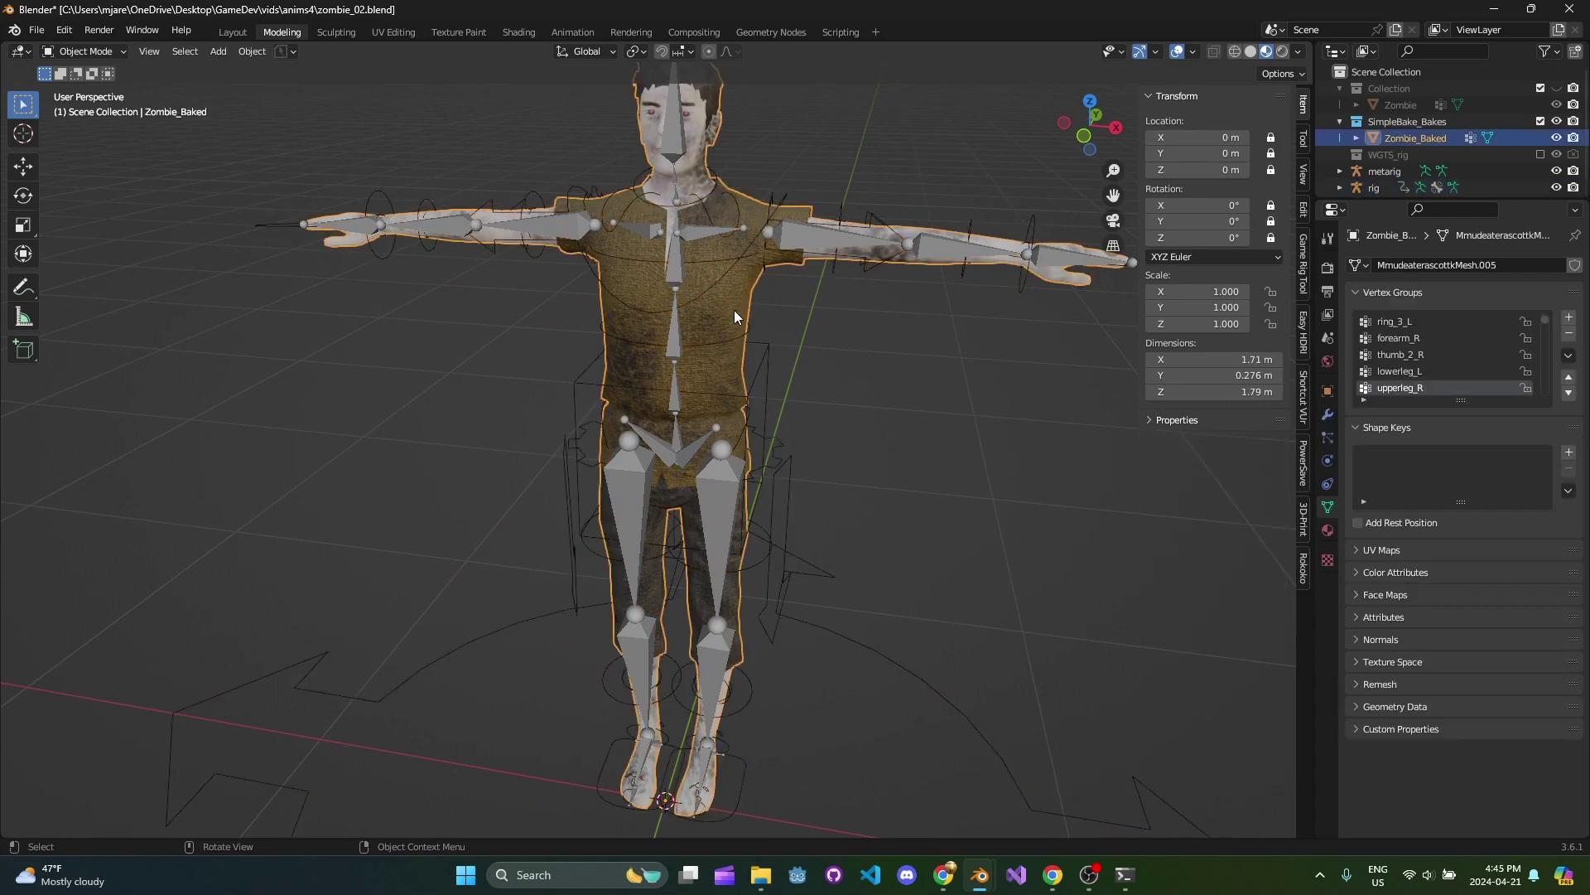
pyautogui.moveTo(623, 335); pyautogui.dragTo(748, 346, button='middle')
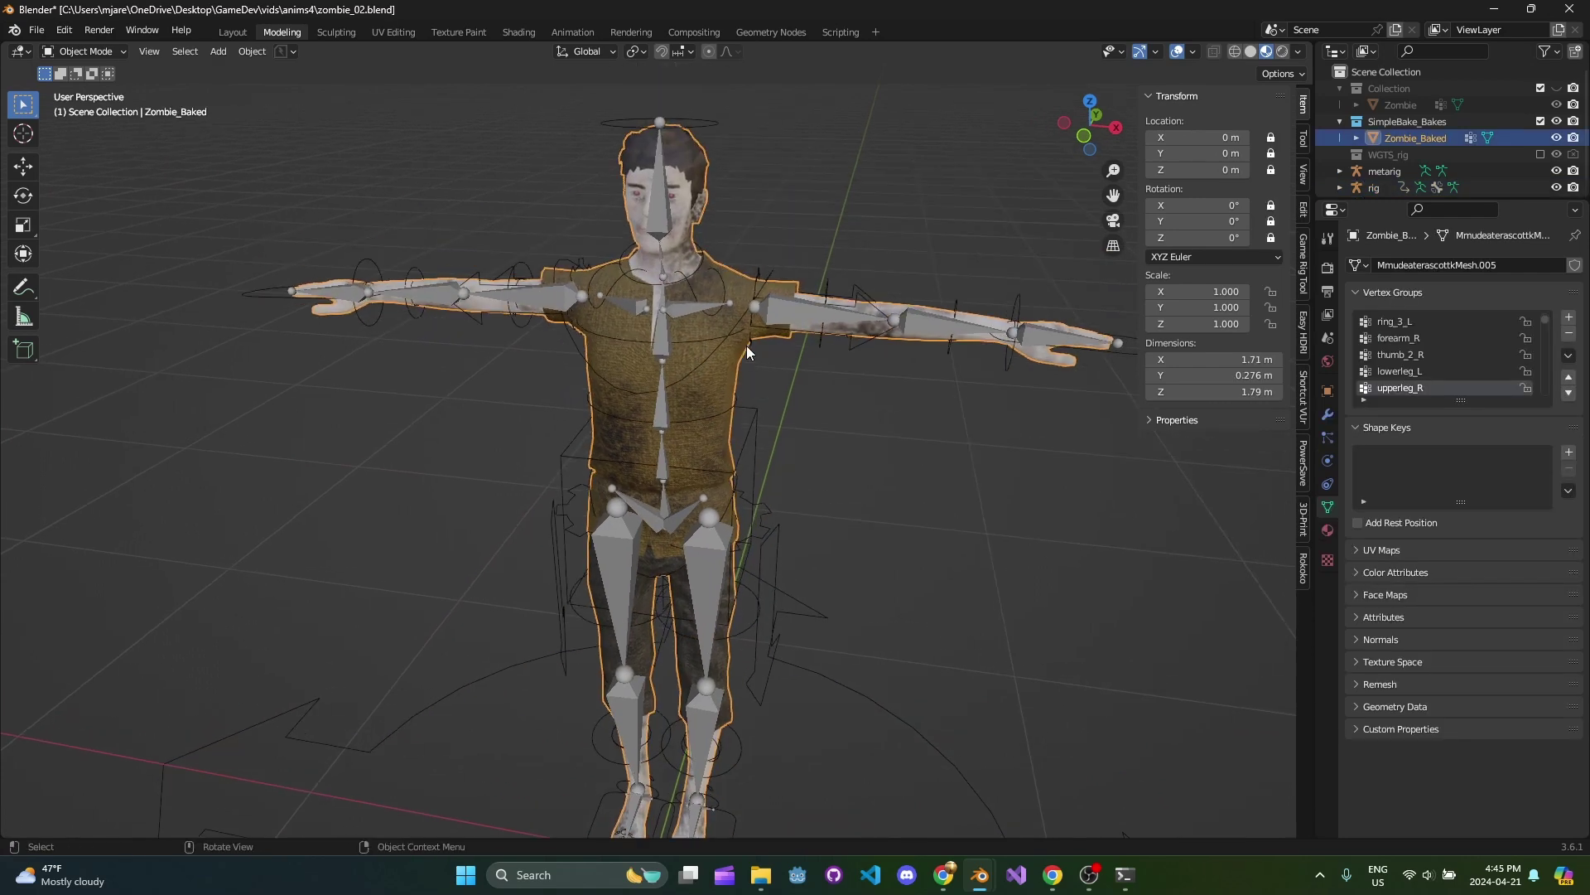
pyautogui.keyDown('shift'); pyautogui.click(664, 189); pyautogui.keyUp('shift')
pyautogui.moveTo(814, 357); pyautogui.dragTo(740, 364, button='middle')
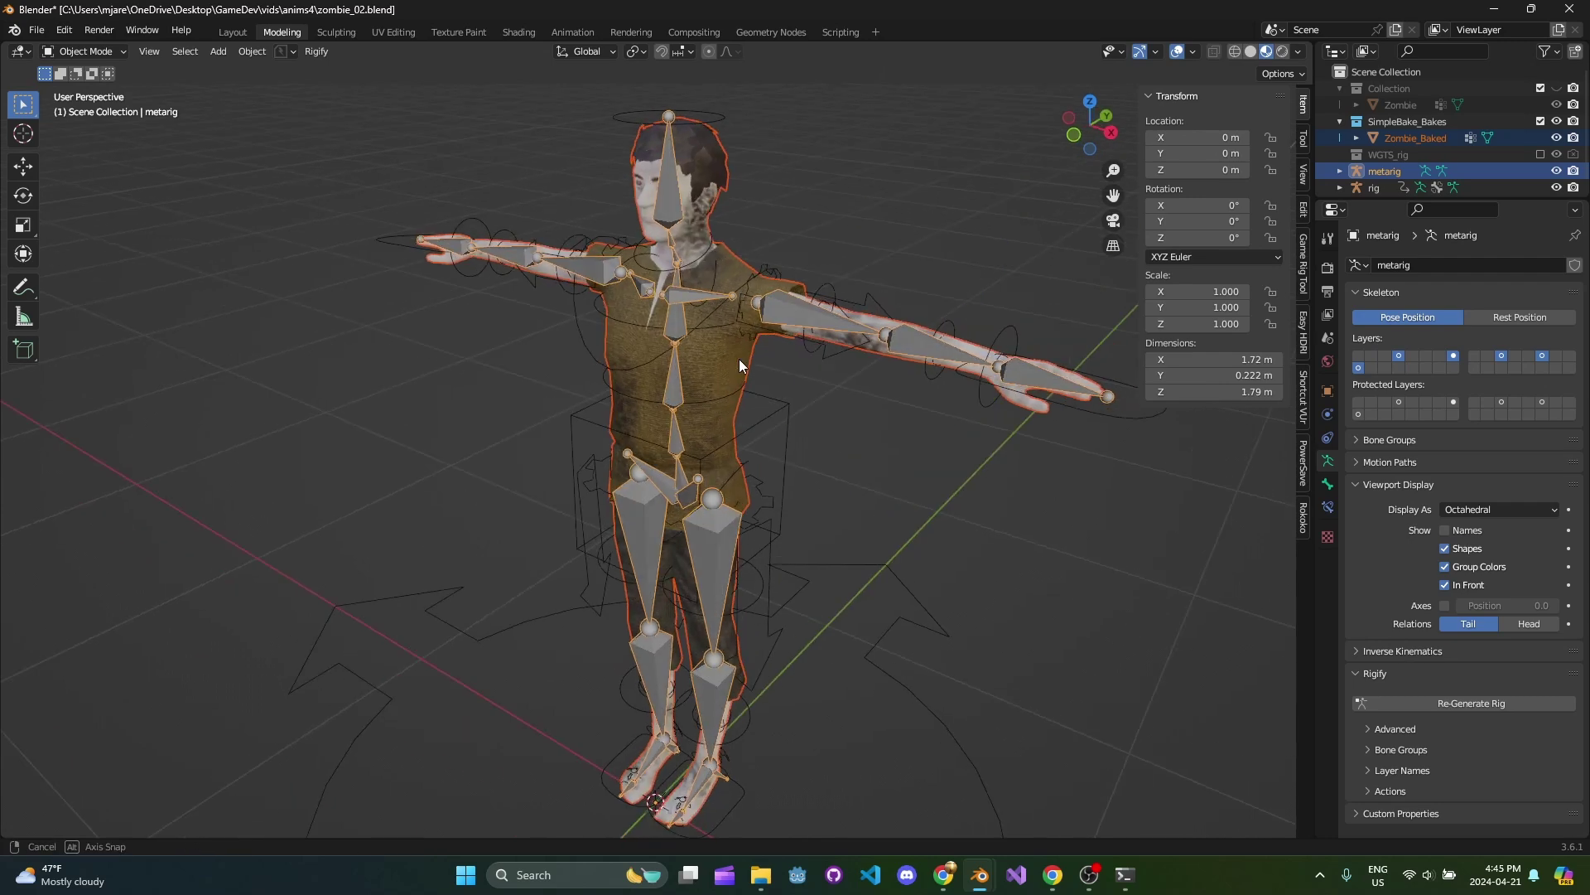
pyautogui.keyDown('shift'); pyautogui.click(575, 419); pyautogui.keyUp('shift')
pyautogui.scroll(-3, 779, 421)
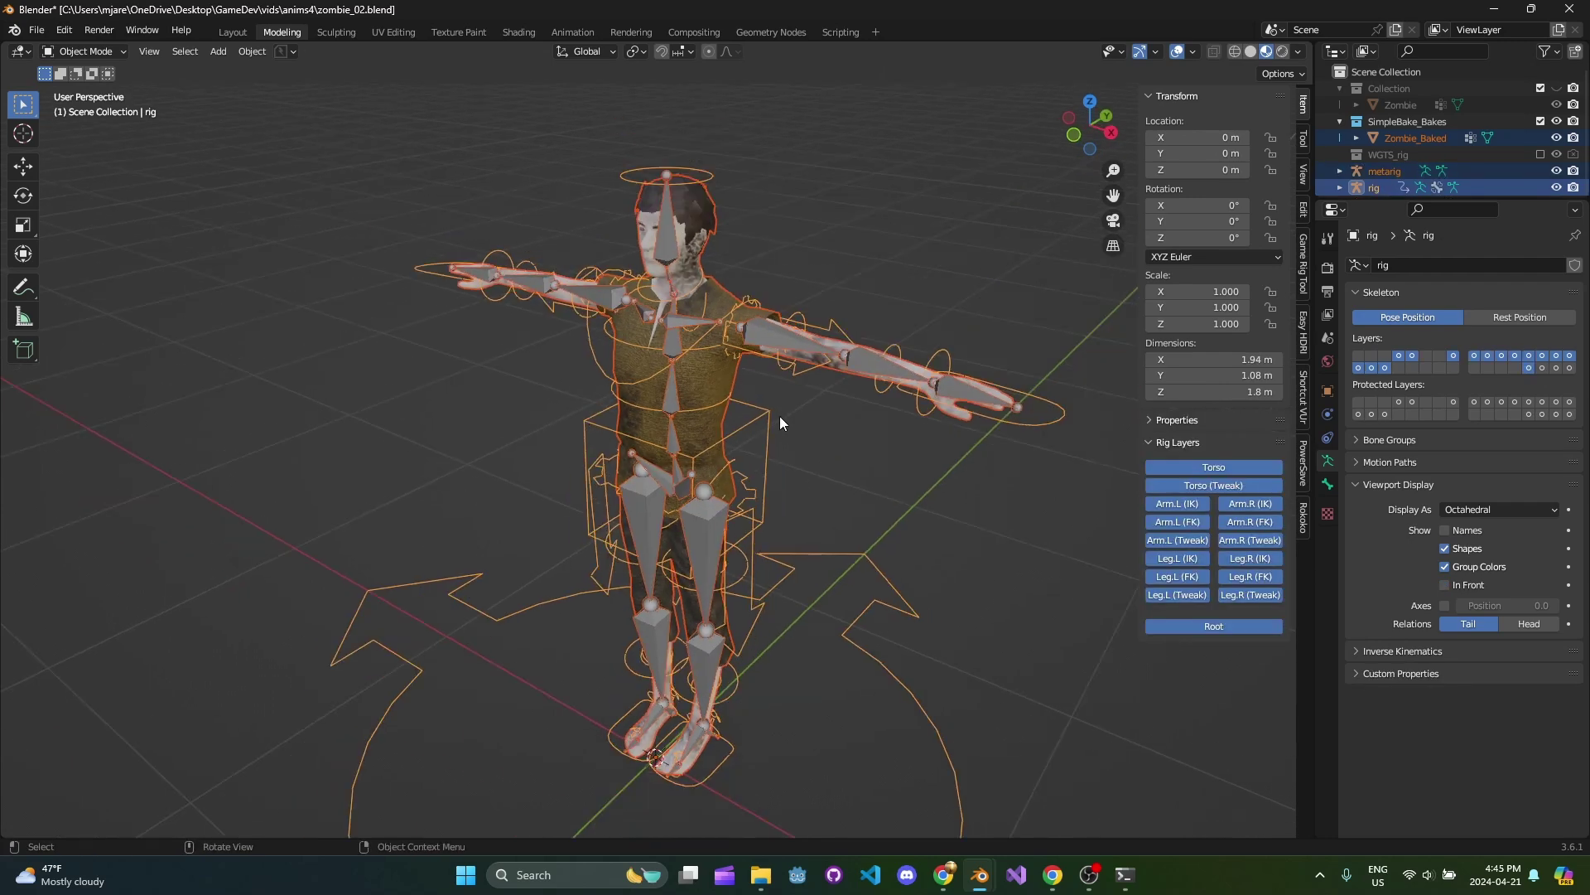
pyautogui.moveTo(778, 424); pyautogui.dragTo(780, 421, button='middle')
pyautogui.hotkey('ctrl', 'p')
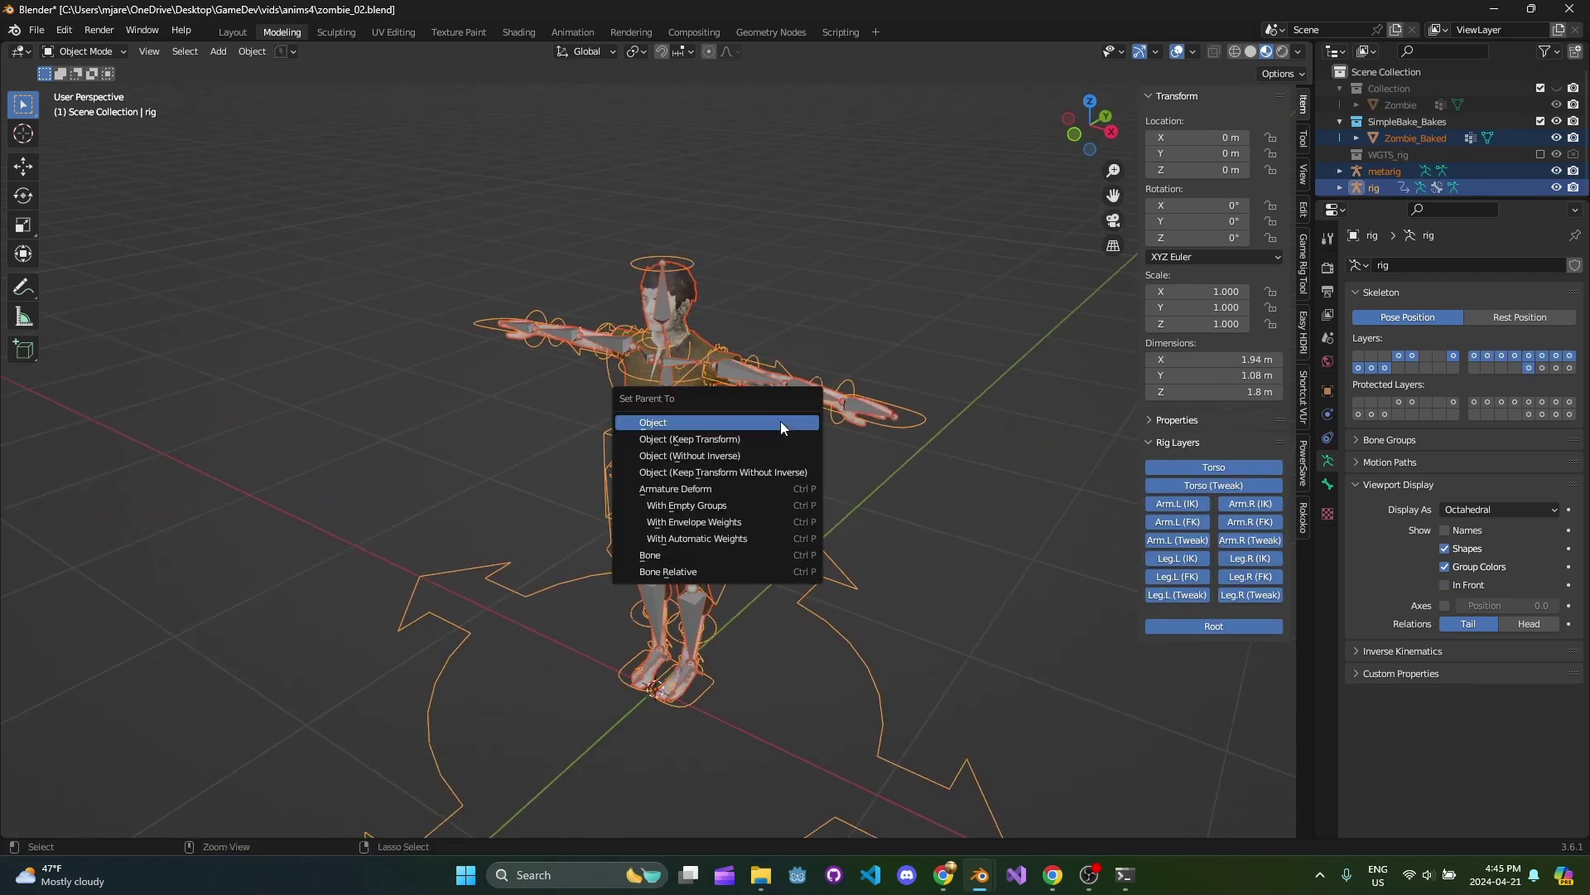
pyautogui.click(734, 536)
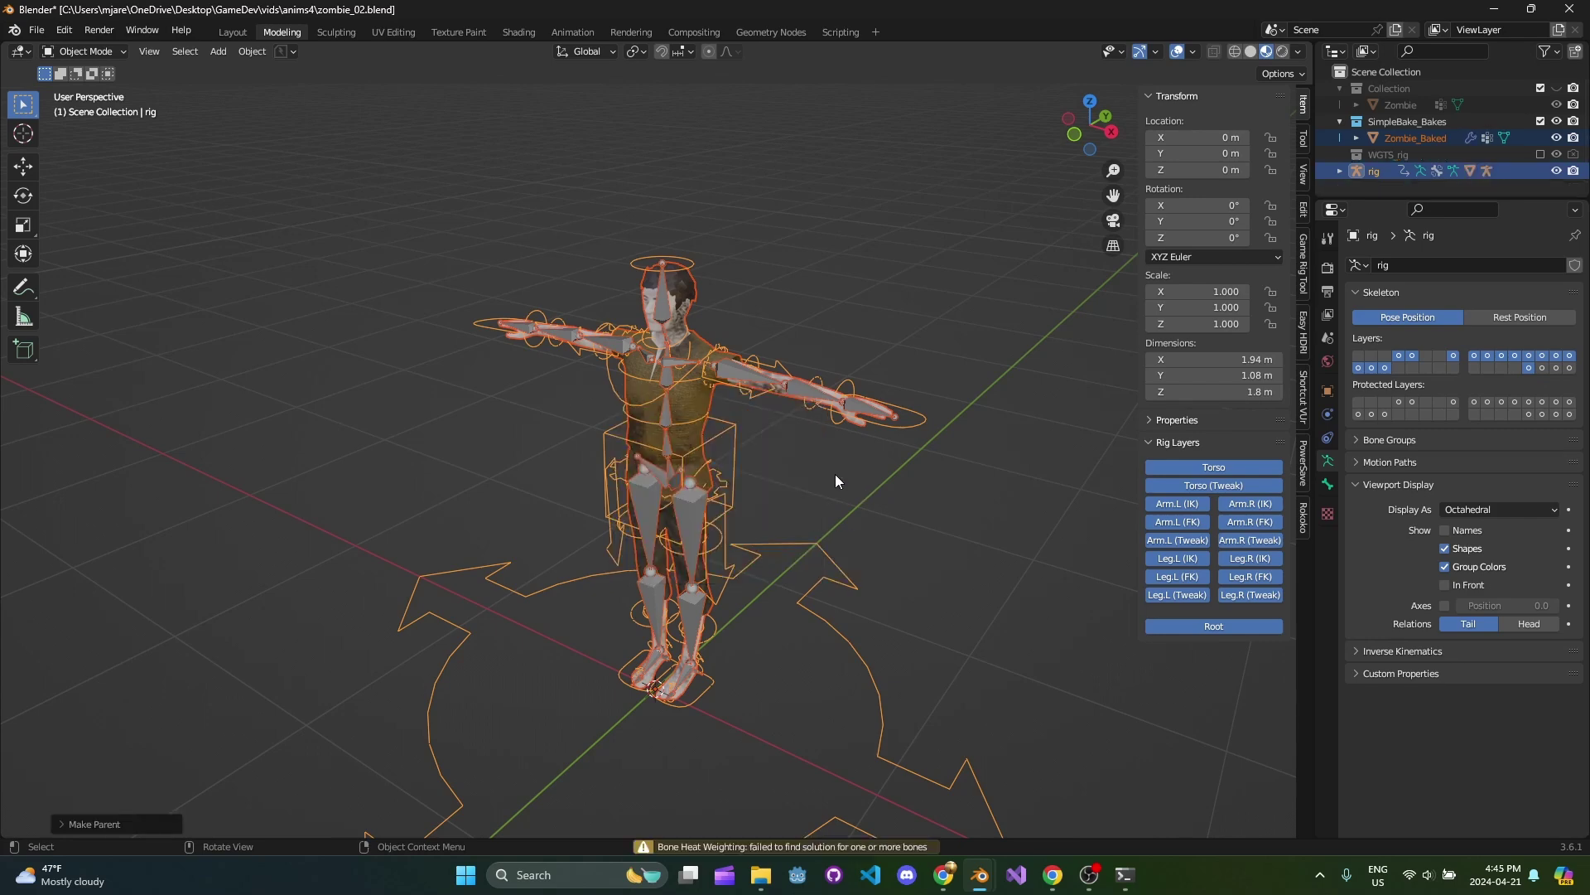
# Select only the Zombie_Baked mesh and save the file.
pyautogui.moveTo(836, 478); pyautogui.dragTo(802, 531, button='middle')
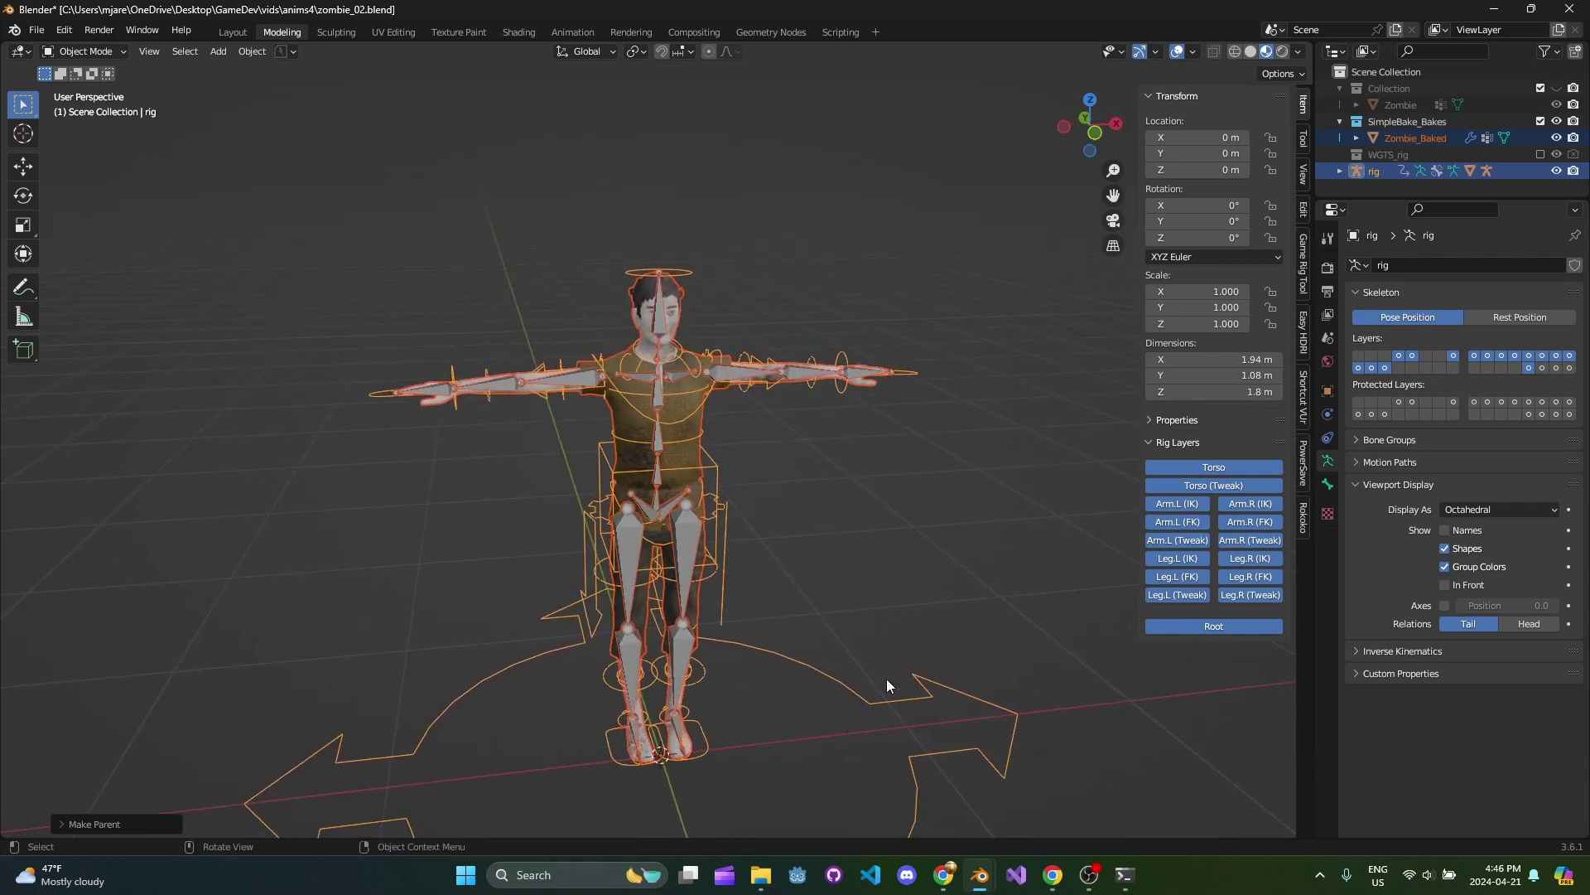
pyautogui.click(795, 540)
pyautogui.click(689, 444)
pyautogui.click(687, 444)
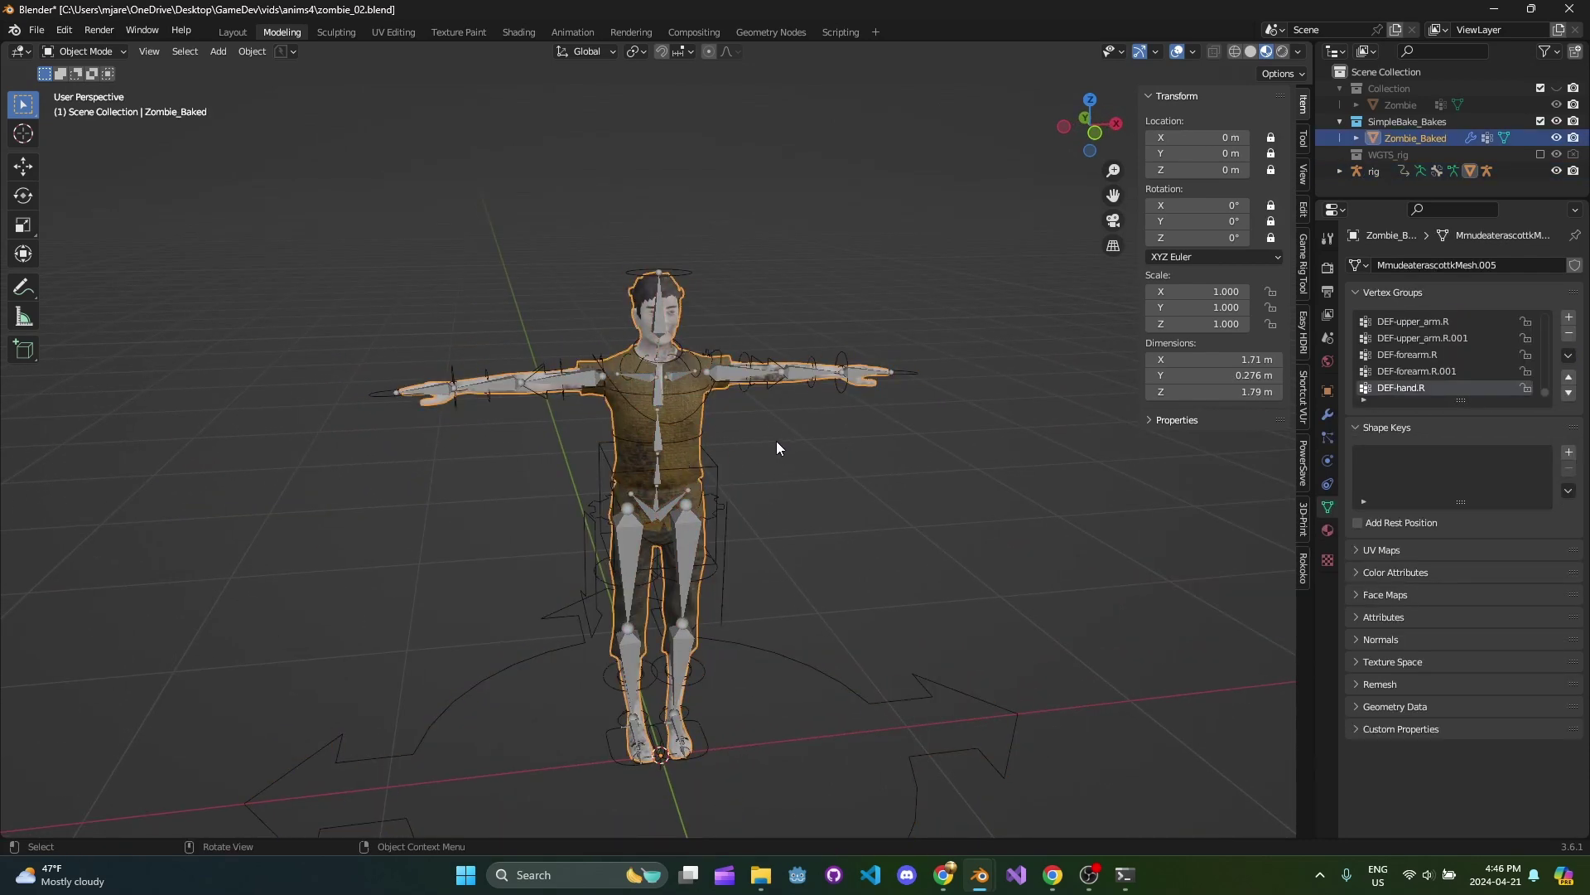
pyautogui.keyDown('shift'); pyautogui.moveTo(777, 442); pyautogui.dragTo(792, 452, button='middle'); pyautogui.keyUp('shift')
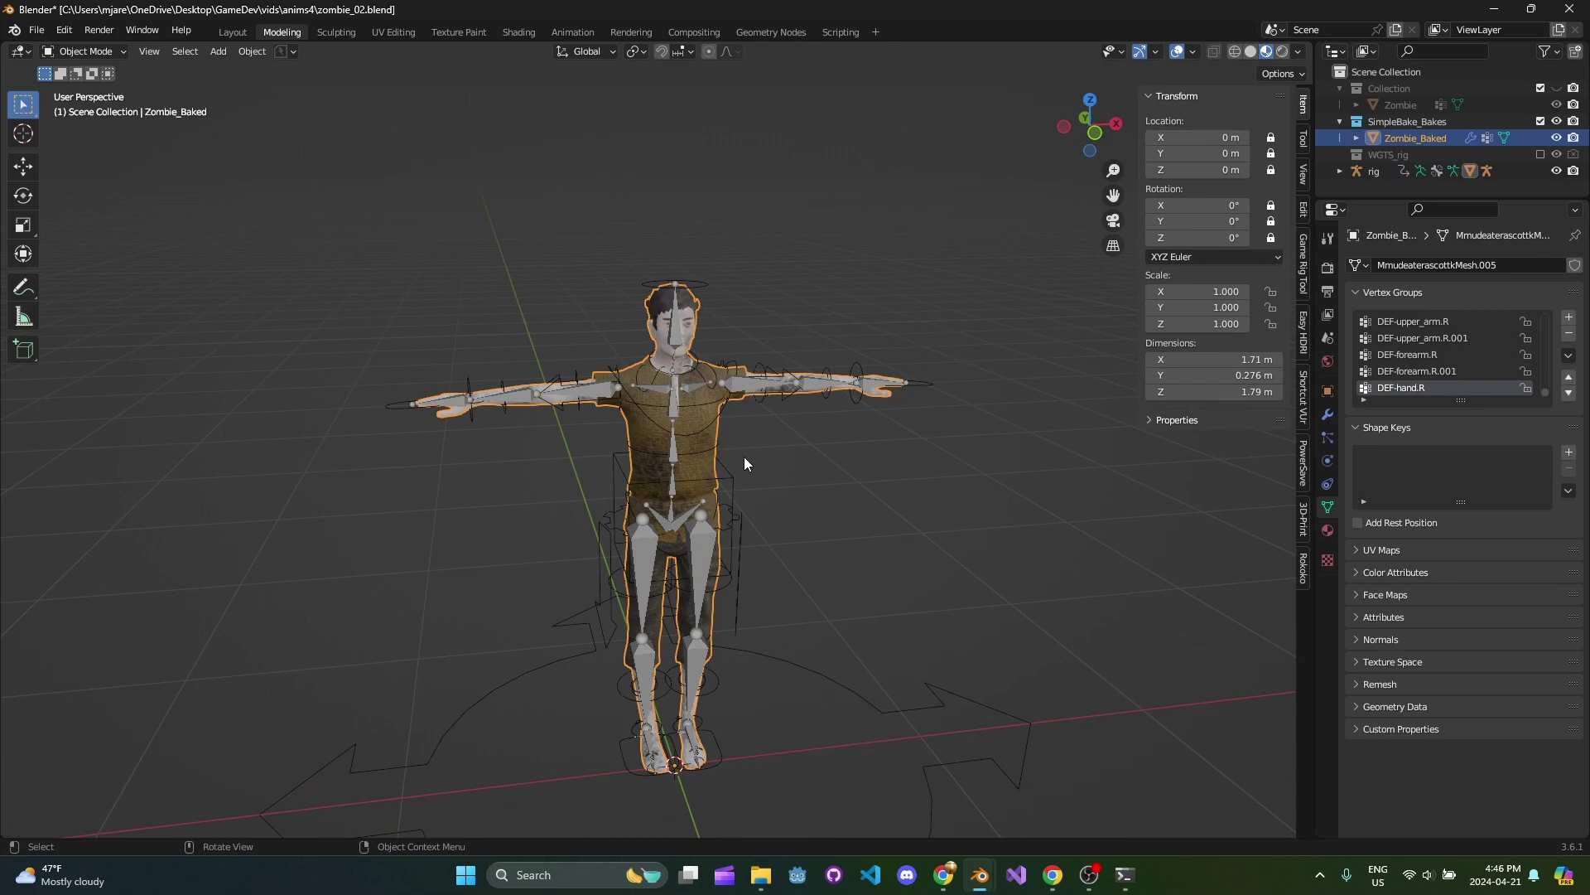
pyautogui.moveTo(724, 460); pyautogui.dragTo(767, 454, button='middle')
pyautogui.hotkey('ctrl', 's')
pyautogui.scroll(-1, 768, 456)
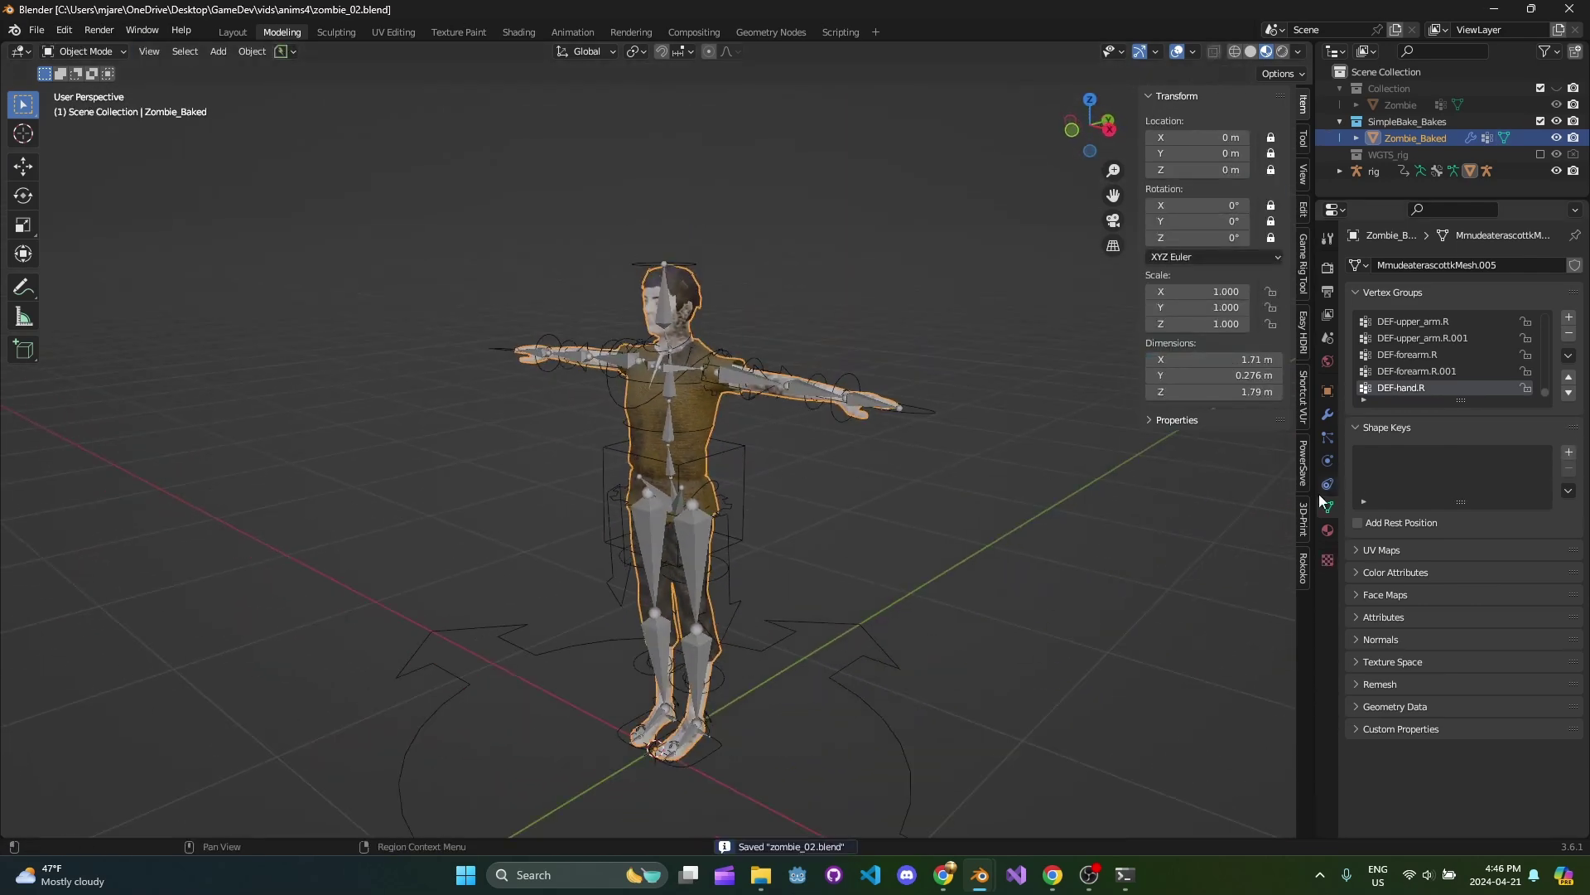
# Undo the automatic-weights parenting and the rig generation, clear the selection and save the file.
pyautogui.press('Tab')
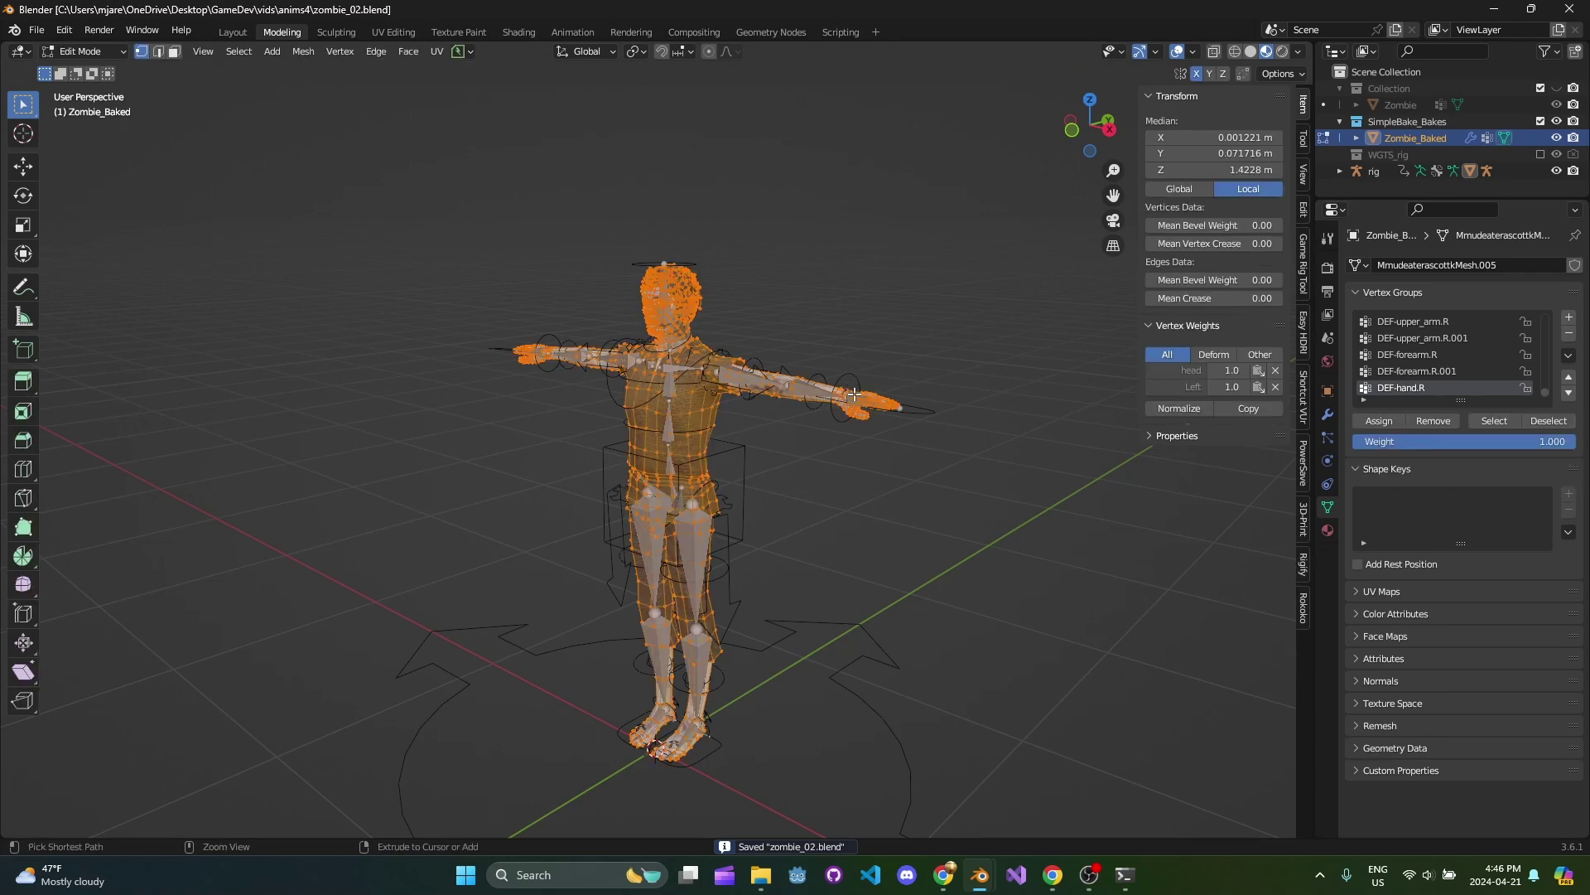
pyautogui.press('Tab')
pyautogui.click(856, 398)
pyautogui.hotkey('alt', 'a')
pyautogui.press('a')
pyautogui.click(853, 391)
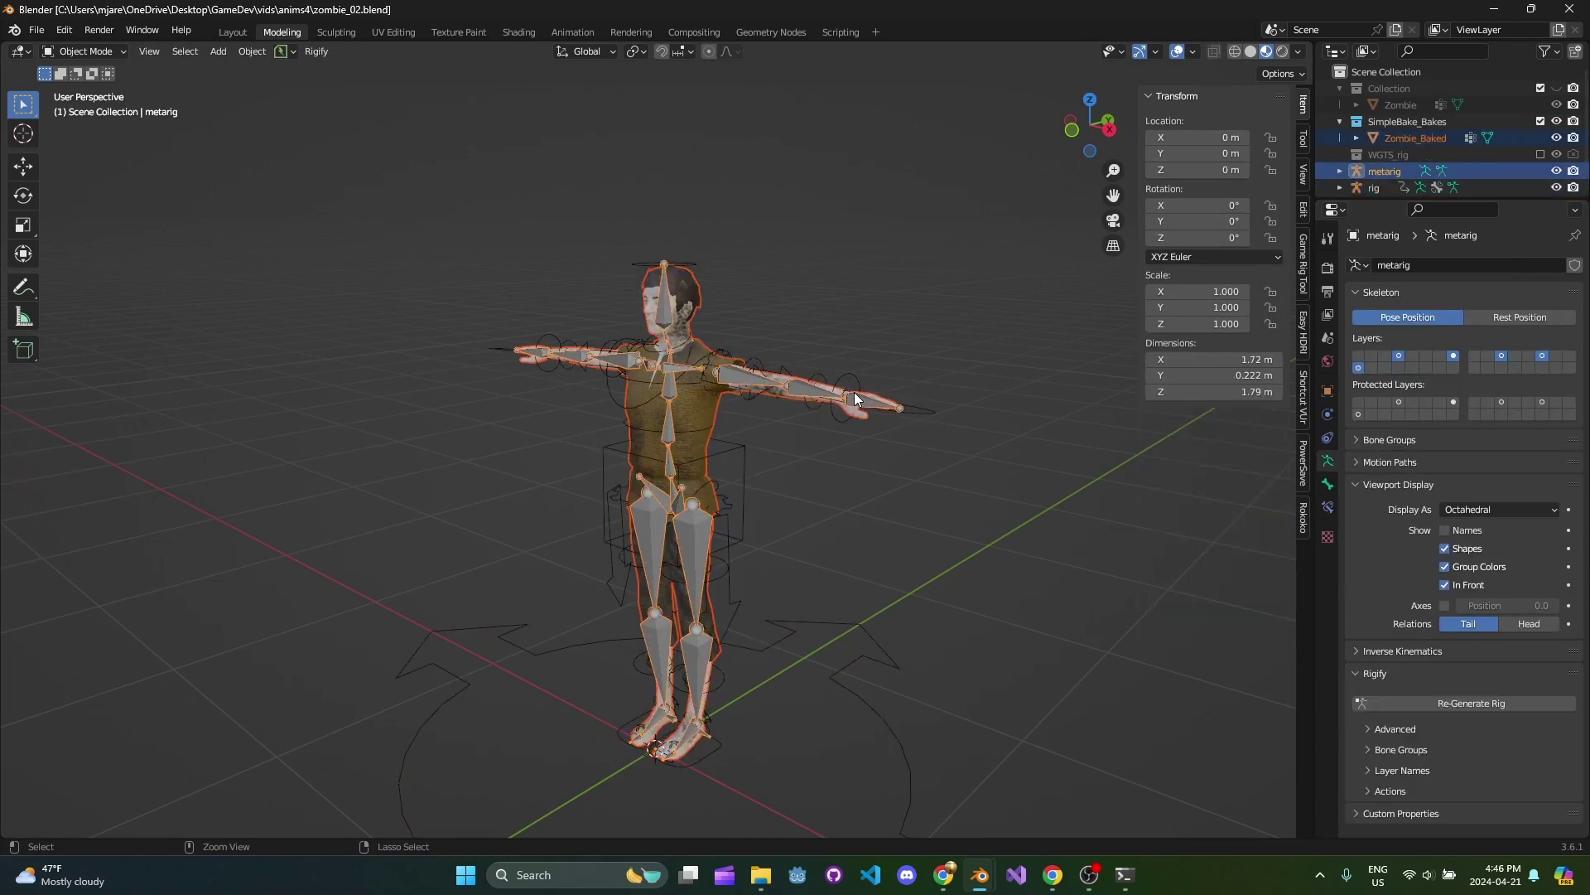
pyautogui.hotkey('ctrl', 'z')
pyautogui.hotkey('ctrl', 'z')
pyautogui.hotkey('ctrl', 'z')
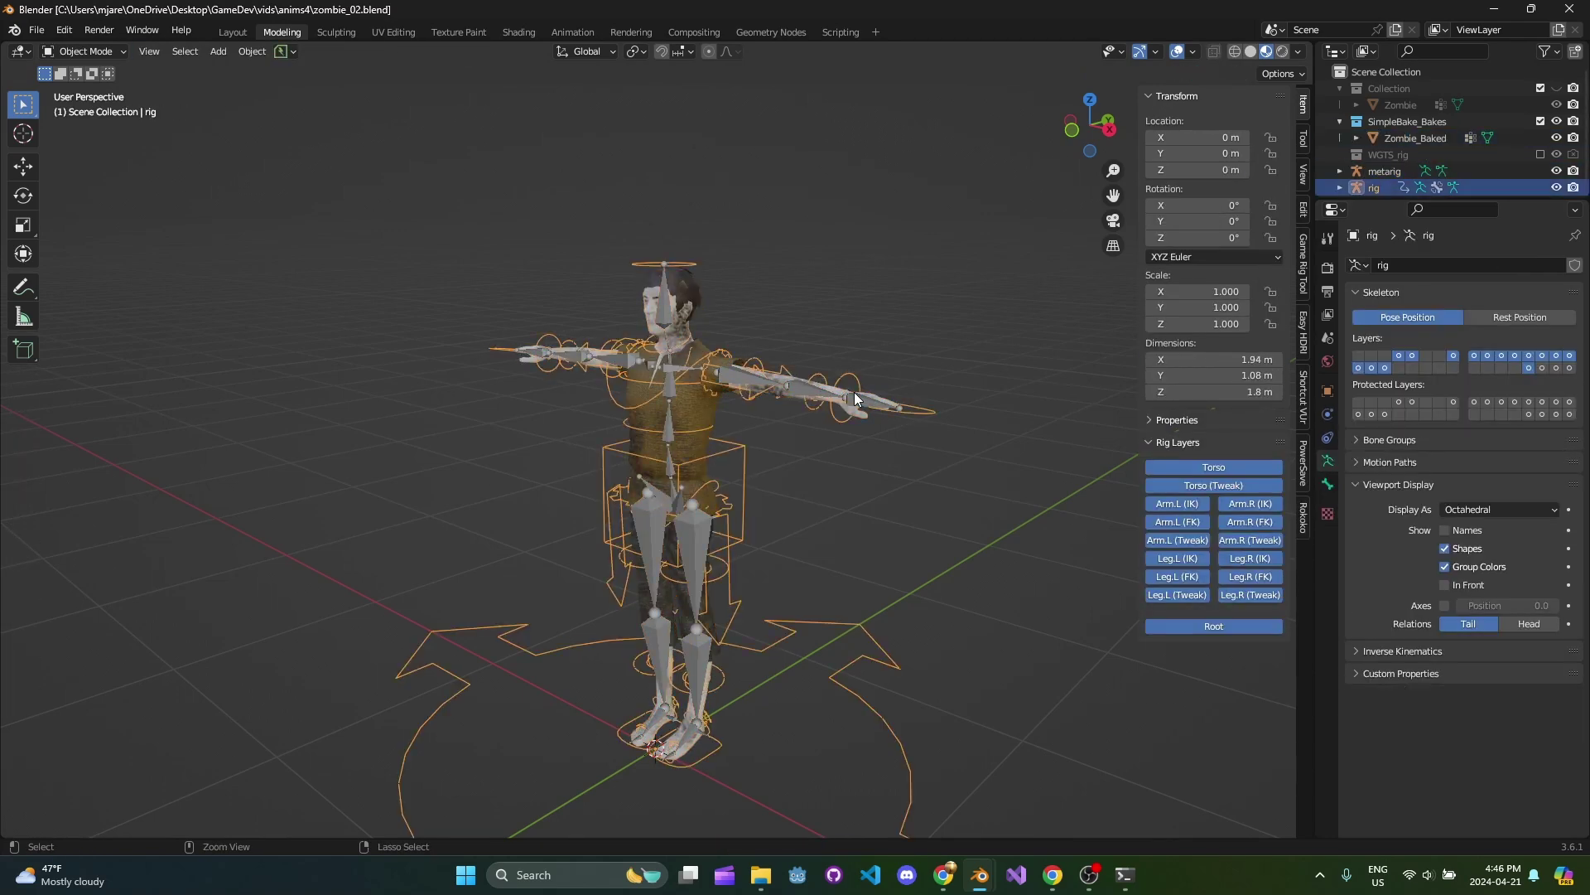
pyautogui.hotkey('alt', 'a')
pyautogui.hotkey('ctrl', 's')
# Try to parent the Zombie_Baked mesh directly to the metarig with automatic weights.
pyautogui.click(719, 420)
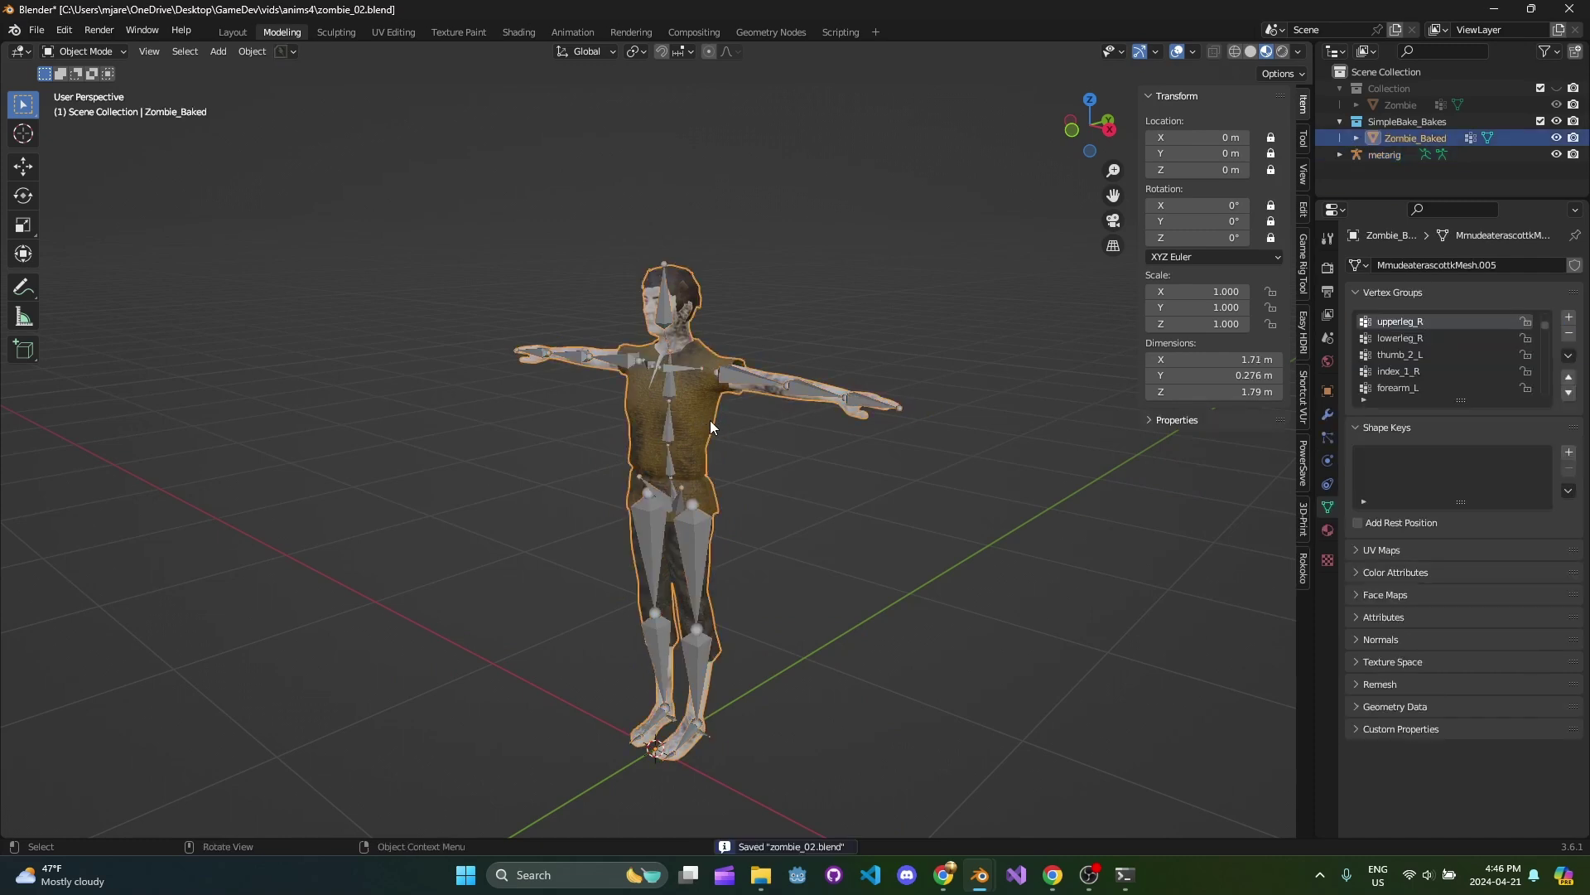
pyautogui.moveTo(762, 444); pyautogui.dragTo(1235, 356, button='middle')
pyautogui.scroll(3, 829, 419)
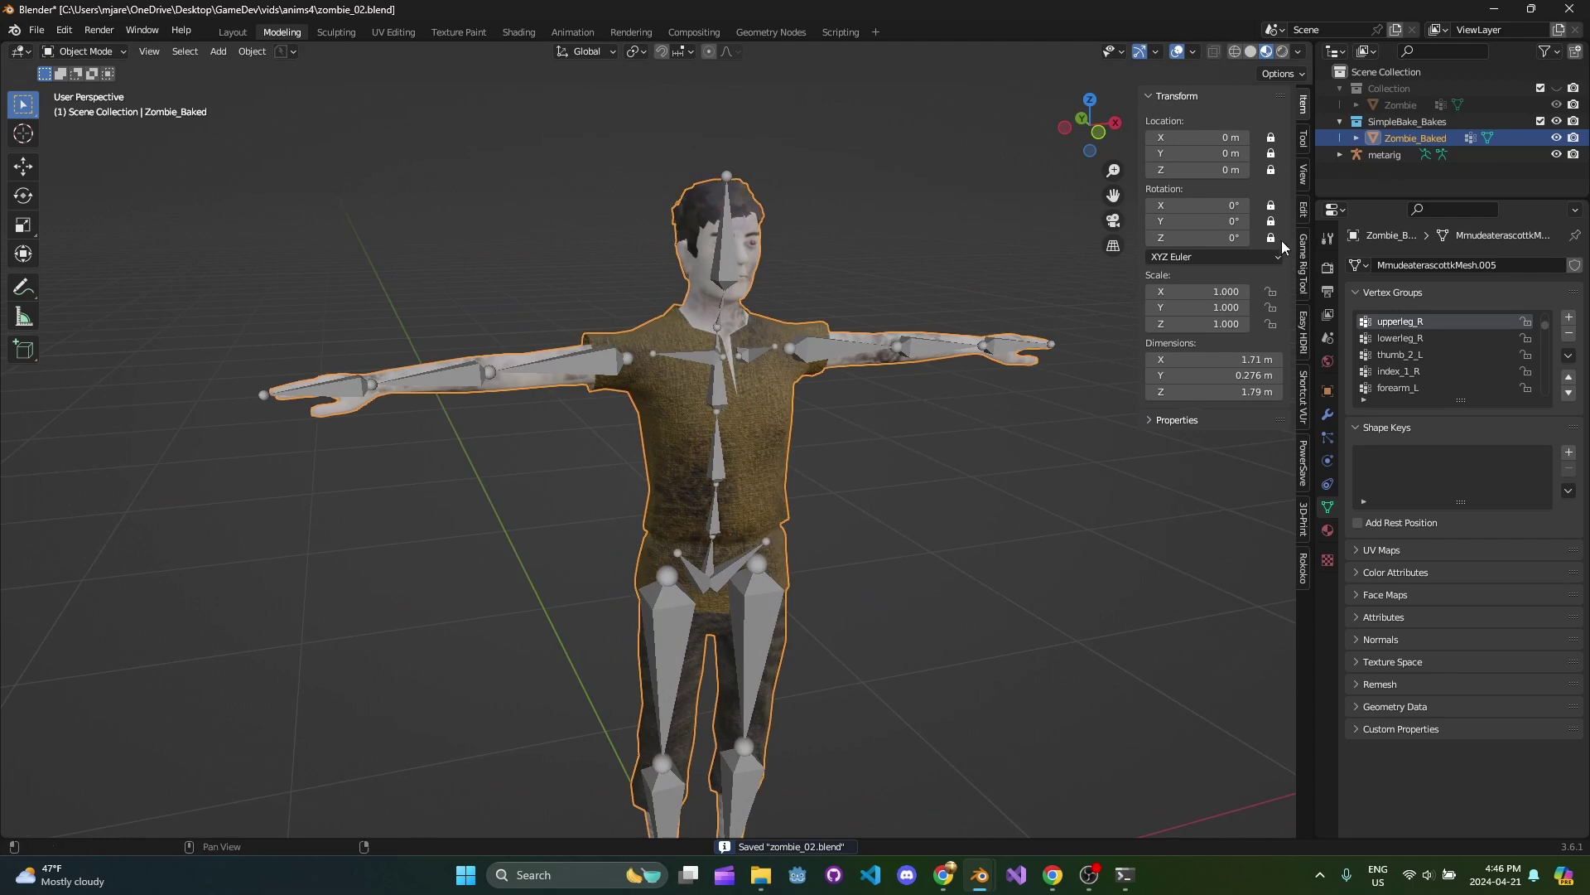
pyautogui.keyDown('shift'); pyautogui.click(749, 455); pyautogui.keyUp('shift')
pyautogui.hotkey('ctrl', 'p')
pyautogui.click(749, 457)
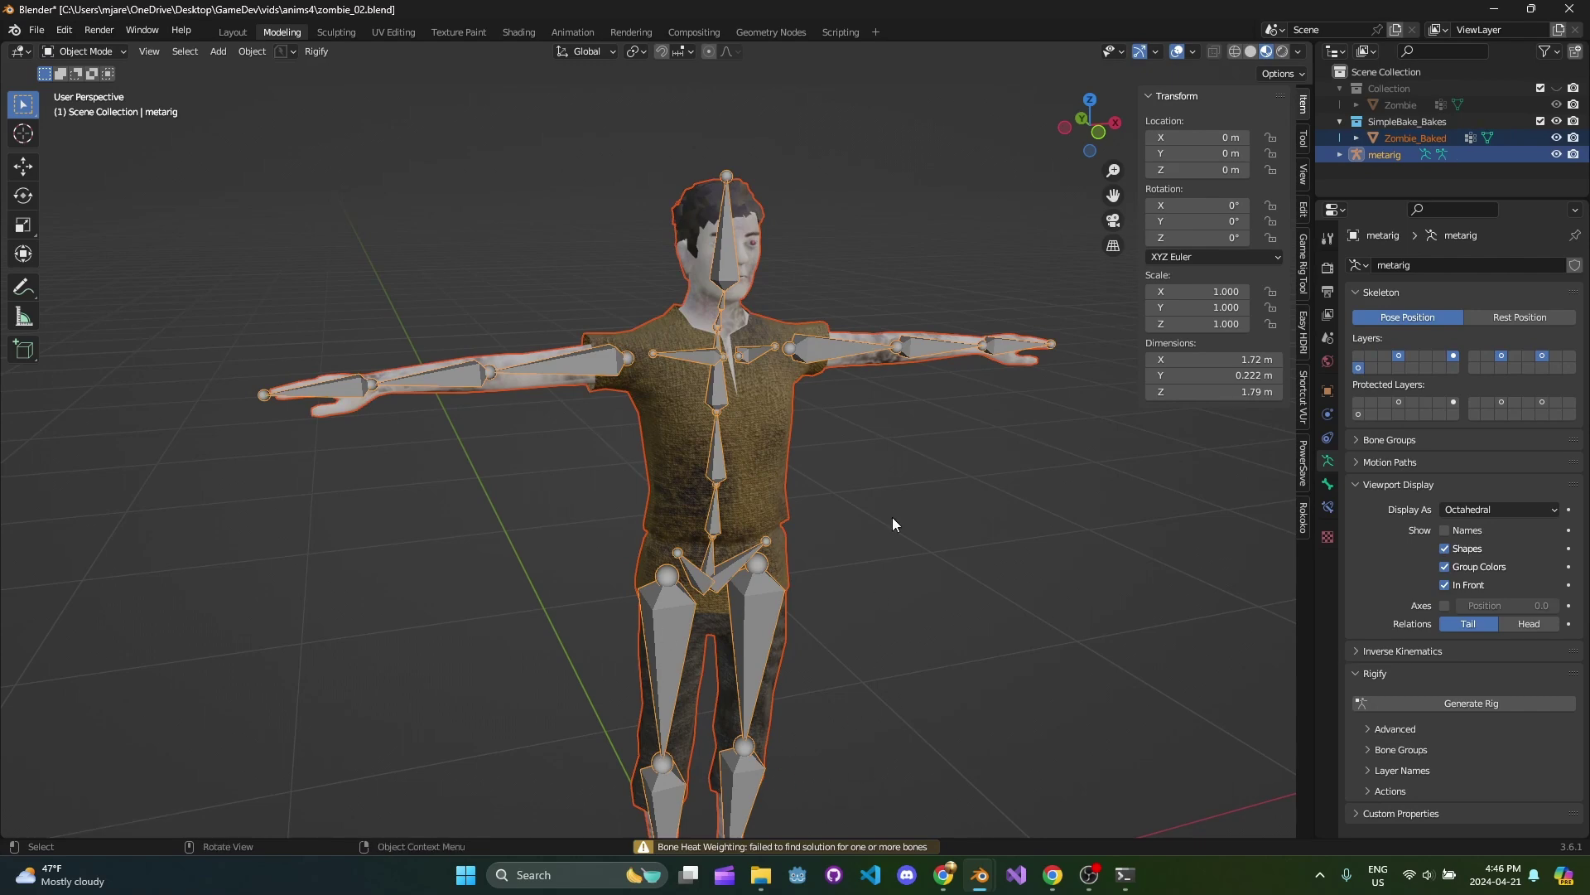
# Open the Zombie_Baked mesh in Edit Mode and merge all its vertices by distance.
pyautogui.click(784, 405)
pyautogui.moveTo(783, 404)
pyautogui.mouseDown(button='middle')
pyautogui.moveTo(787, 489)
pyautogui.moveTo(921, 482)
pyautogui.moveTo(823, 497)
pyautogui.moveTo(742, 565)
pyautogui.moveTo(638, 494)
pyautogui.moveTo(827, 321)
pyautogui.moveTo(706, 419)
pyautogui.moveTo(788, 399)
pyautogui.mouseUp(button='middle')
pyautogui.press('Tab')
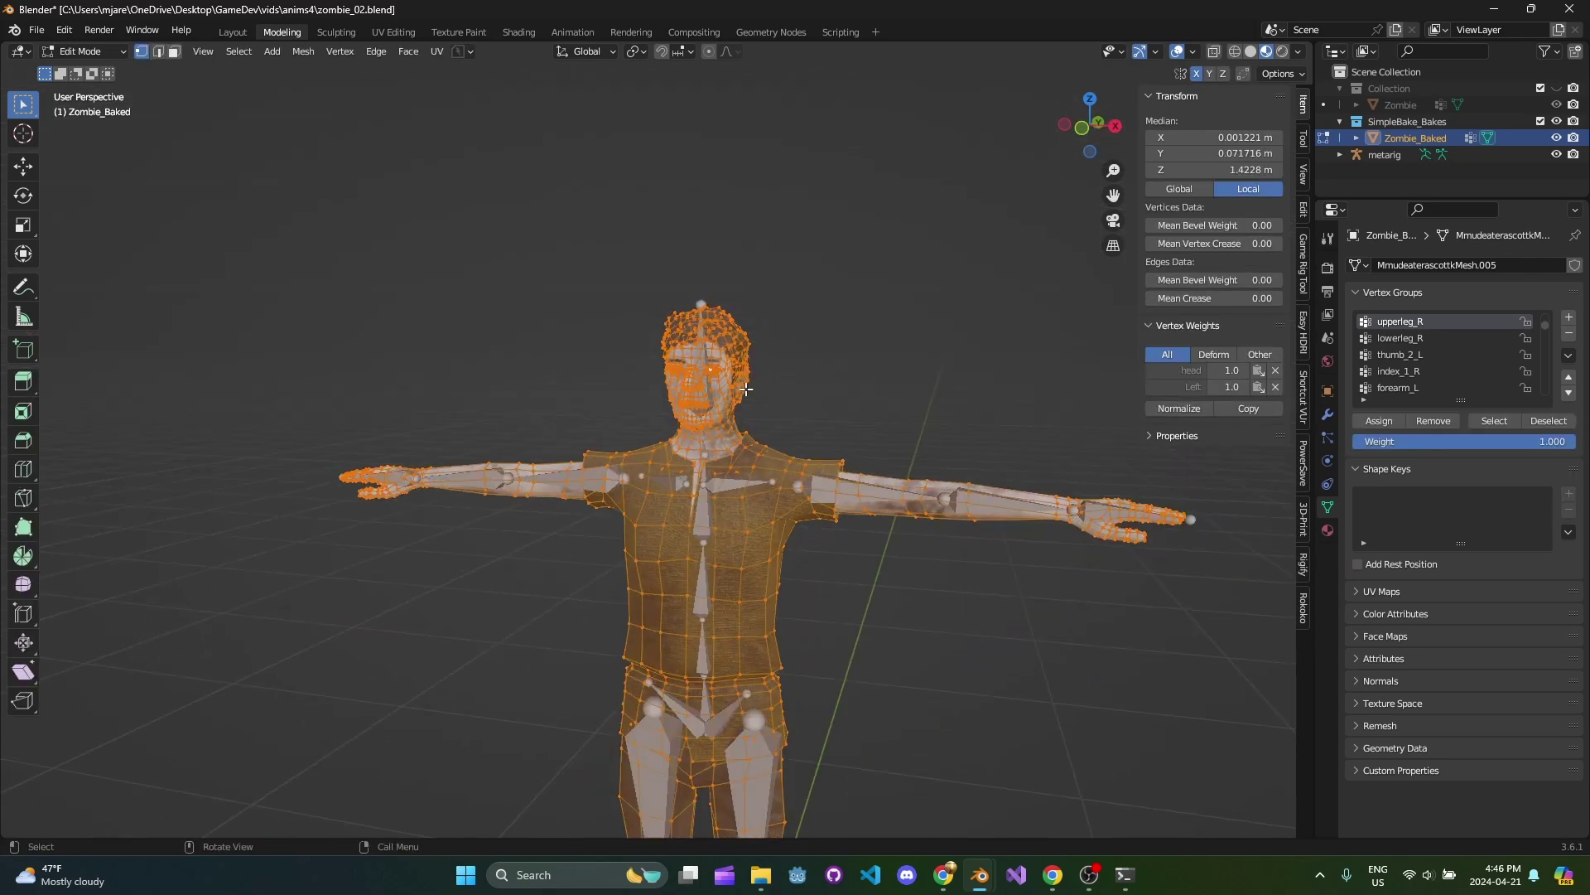
pyautogui.scroll(3, 789, 398)
pyautogui.press('Tab')
pyautogui.press('Tab')
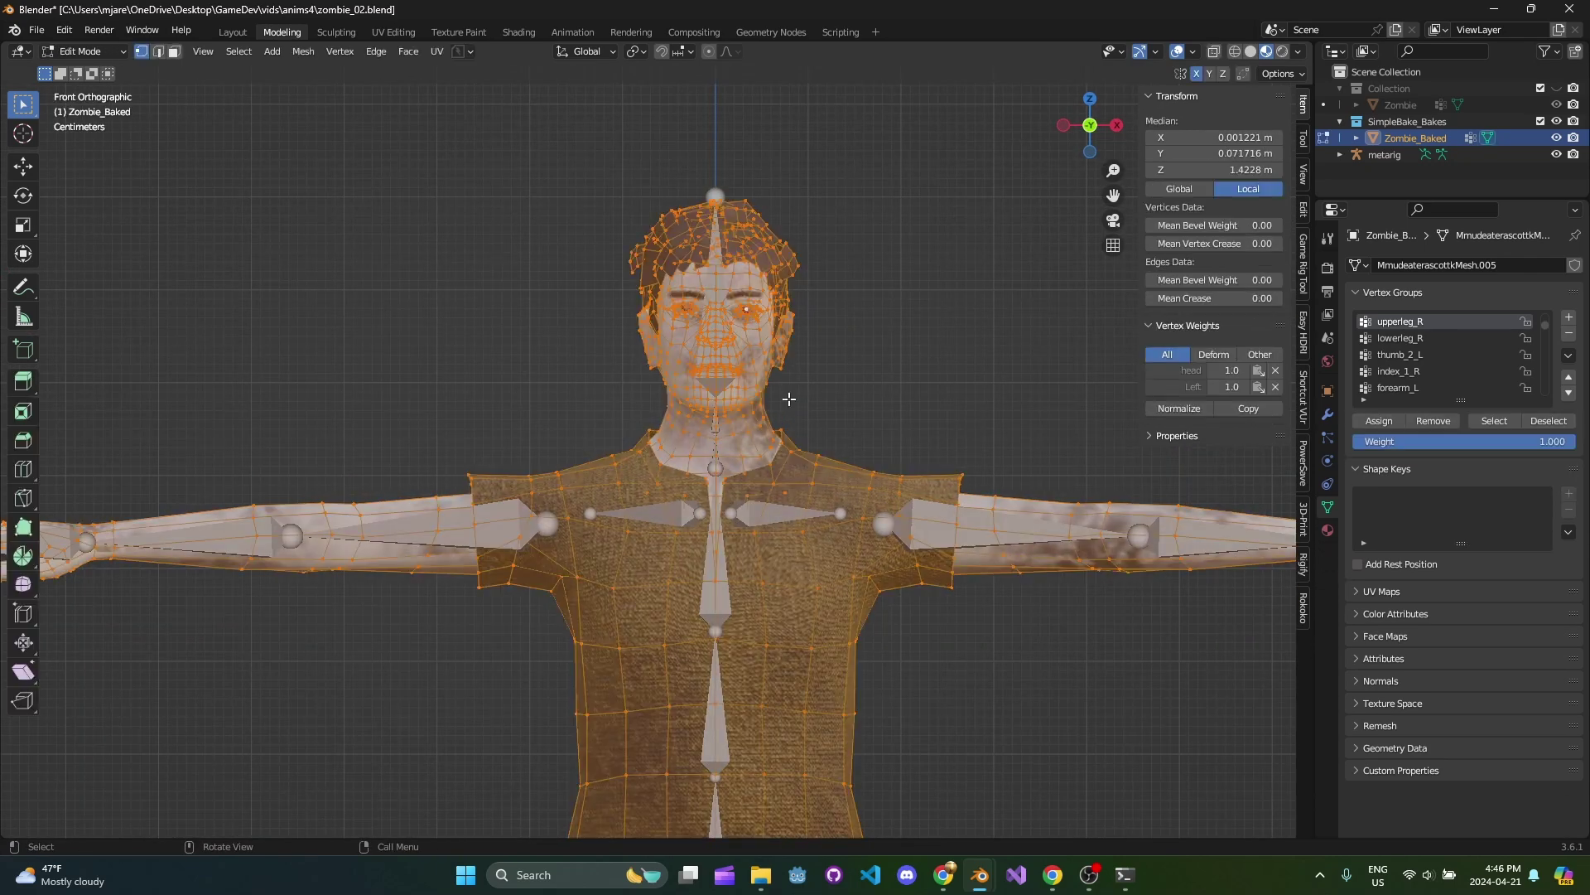
pyautogui.scroll(-3, 789, 394)
pyautogui.moveTo(789, 393); pyautogui.dragTo(671, 330, button='middle')
pyautogui.scroll(-2, 775, 444)
pyautogui.click(303, 51)
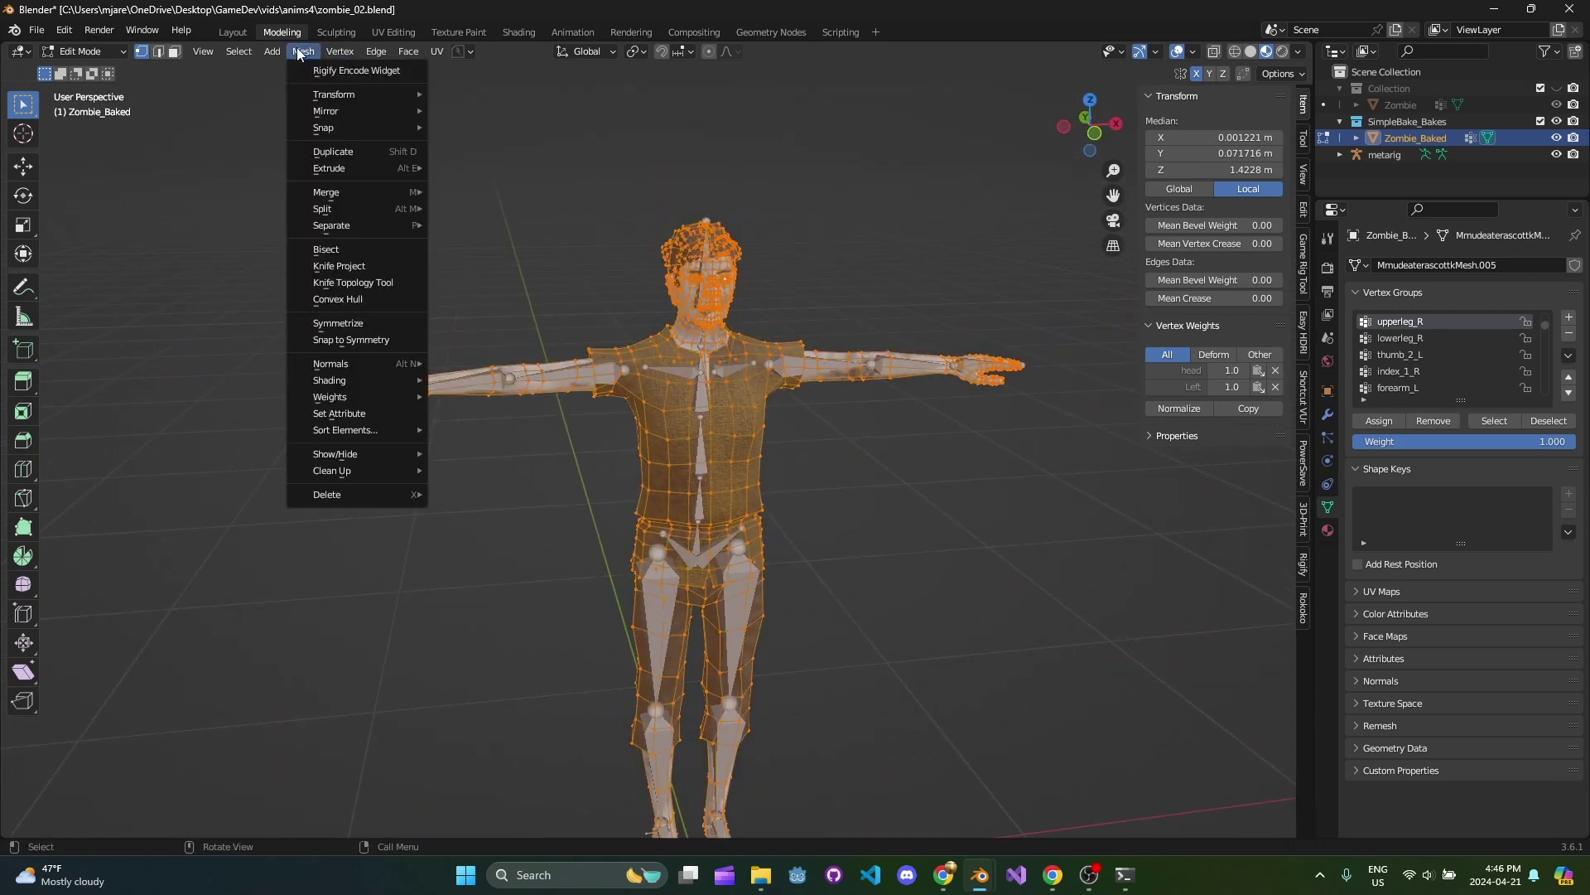
pyautogui.moveTo(373, 470)
pyautogui.click(530, 601)
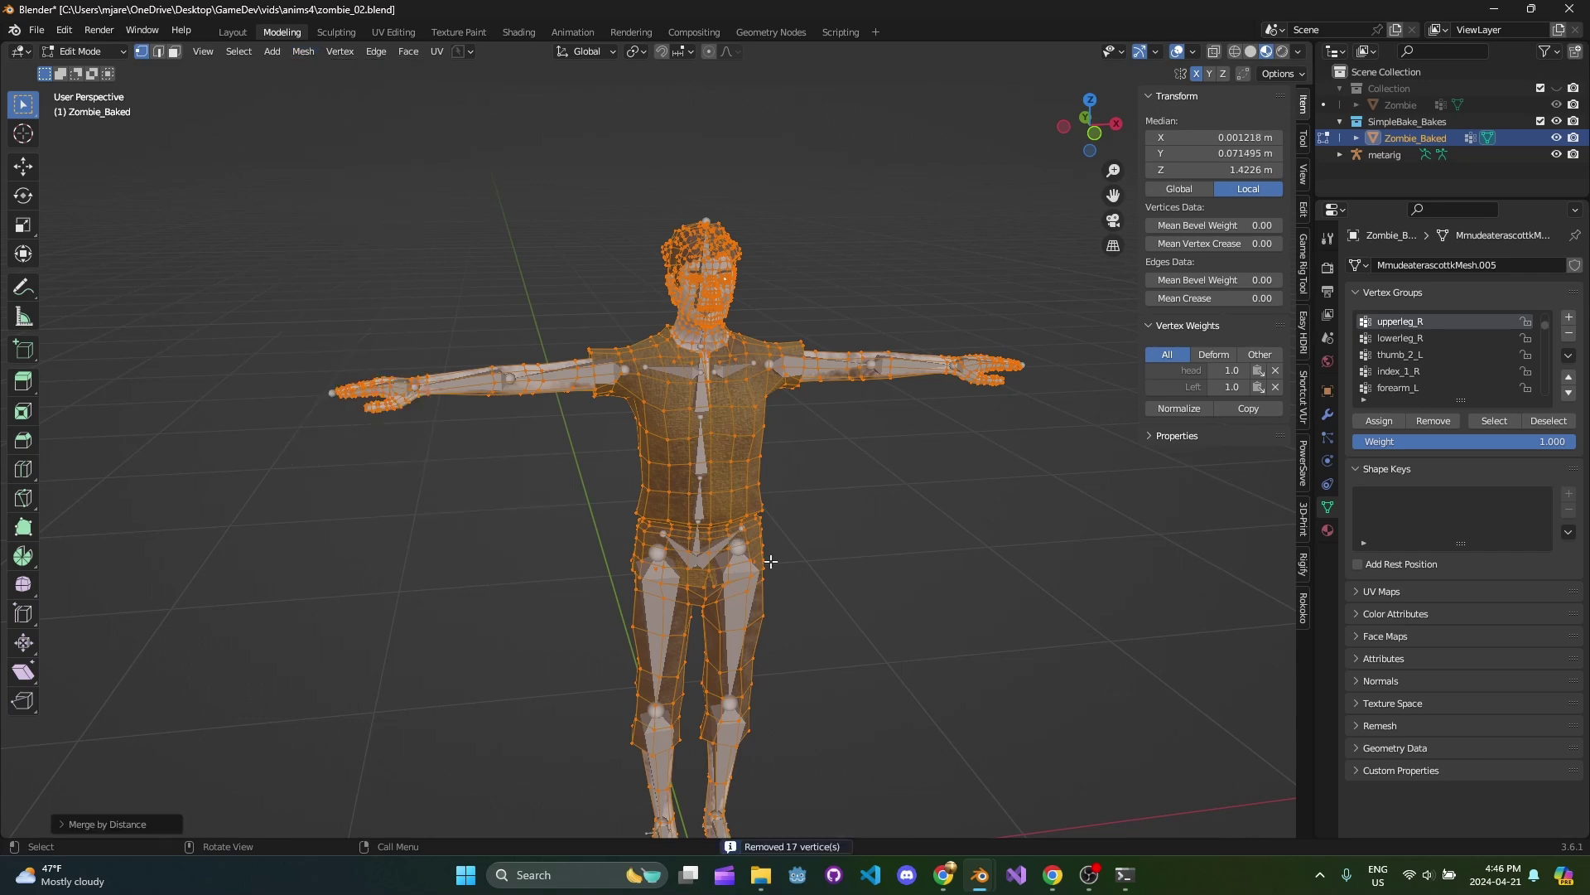
# Return the Zombie_Baked mesh to Object Mode and save the file.
pyautogui.scroll(4, 770, 561)
pyautogui.moveTo(770, 562); pyautogui.dragTo(671, 367, button='middle')
pyautogui.scroll(3, 671, 367)
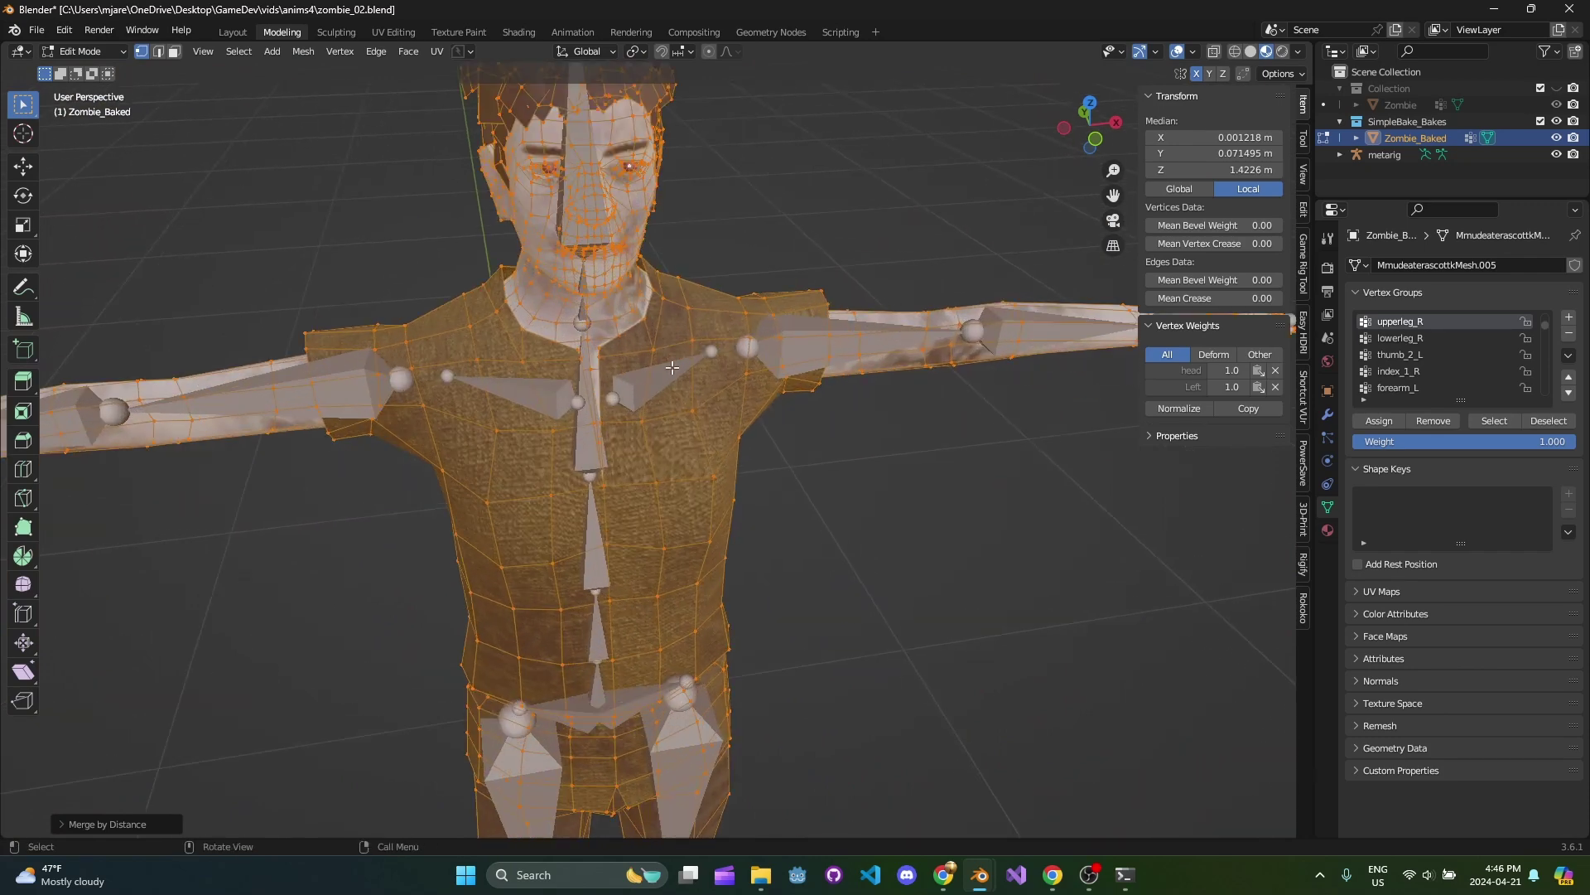
pyautogui.scroll(-2, 672, 367)
pyautogui.press('Tab')
pyautogui.scroll(5, 719, 380)
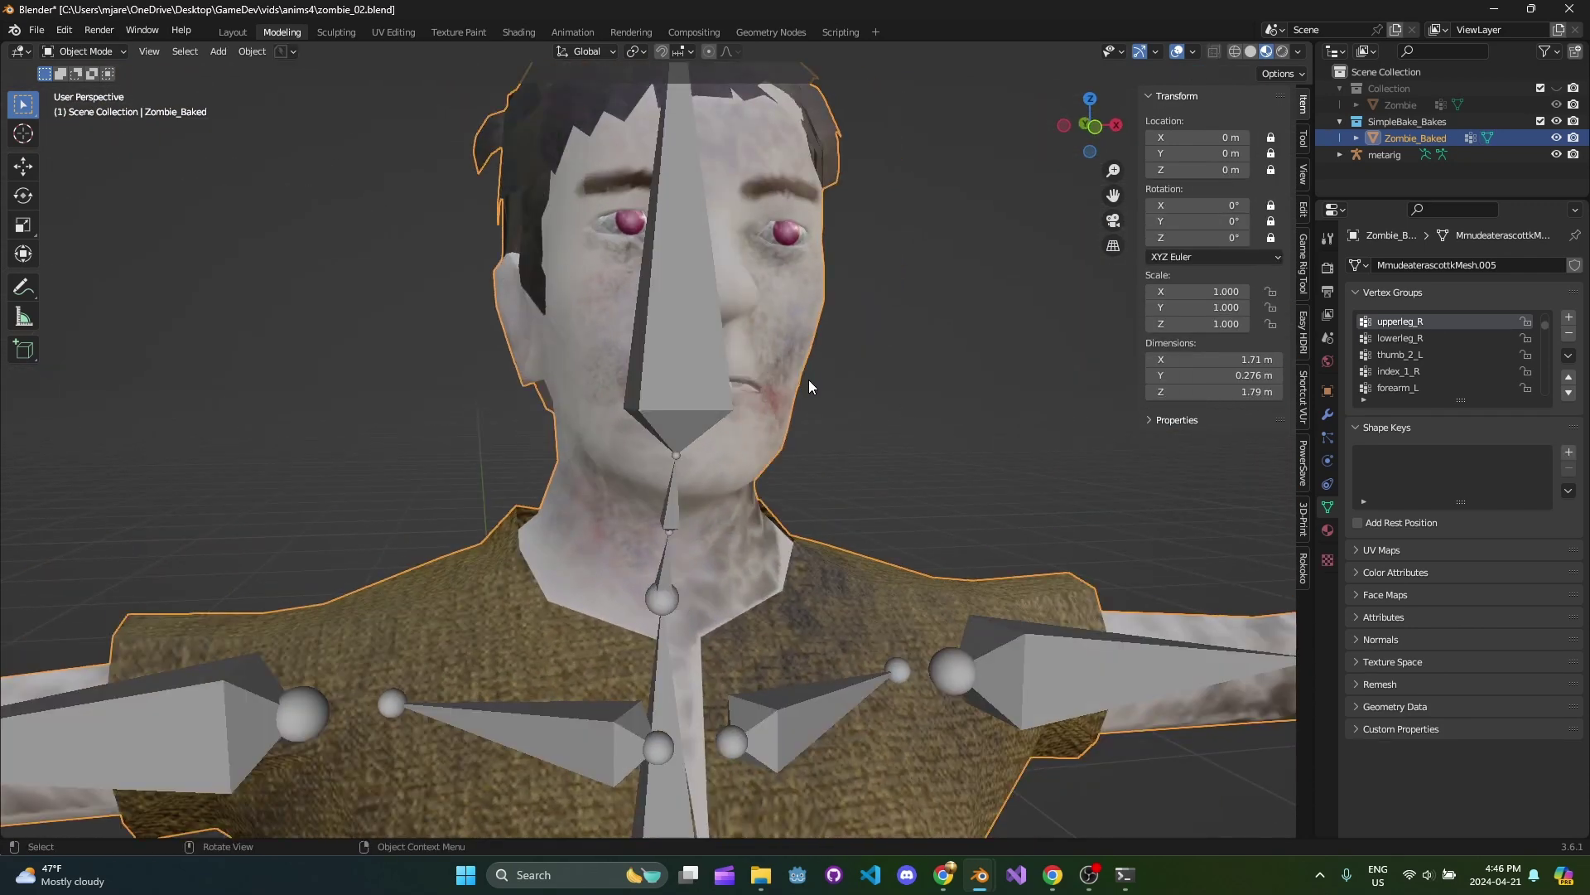
pyautogui.scroll(-12, 809, 381)
pyautogui.keyDown('shift'); pyautogui.moveTo(737, 455); pyautogui.dragTo(732, 348, button='middle'); pyautogui.keyUp('shift')
pyautogui.hotkey('ctrl', 's')
pyautogui.scroll(-1, 718, 394)
pyautogui.moveTo(703, 409); pyautogui.dragTo(664, 428, button='middle')
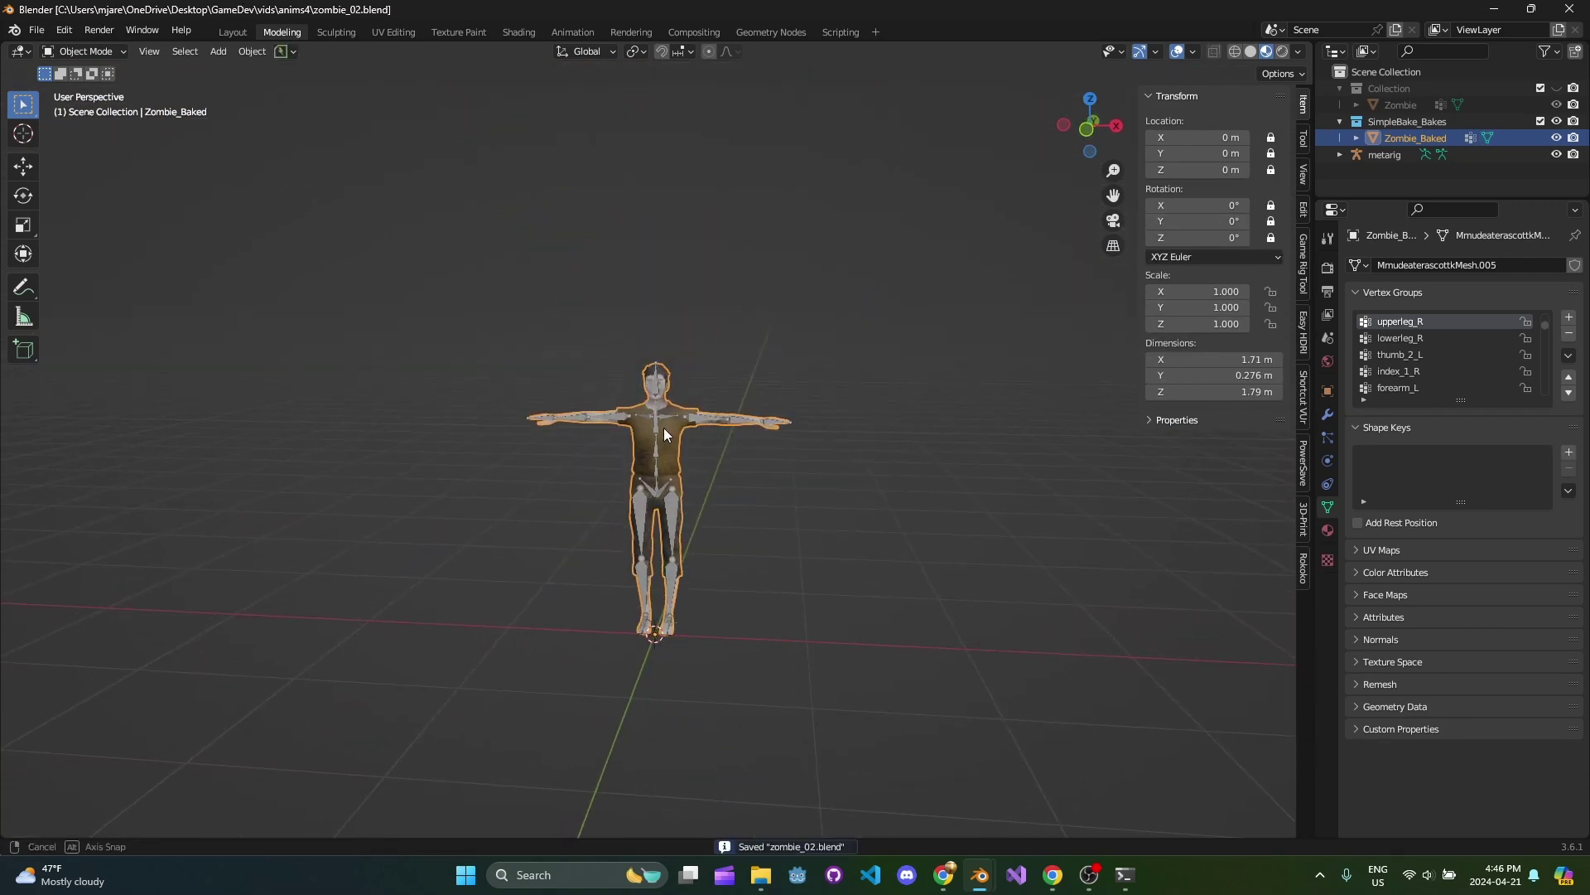
# Try the automatic-weights parenting to the metarig again with the merged Zombie_Baked mesh, and undo it.
pyautogui.scroll(4, 663, 427)
pyautogui.keyDown('shift'); pyautogui.click(664, 400); pyautogui.keyUp('shift')
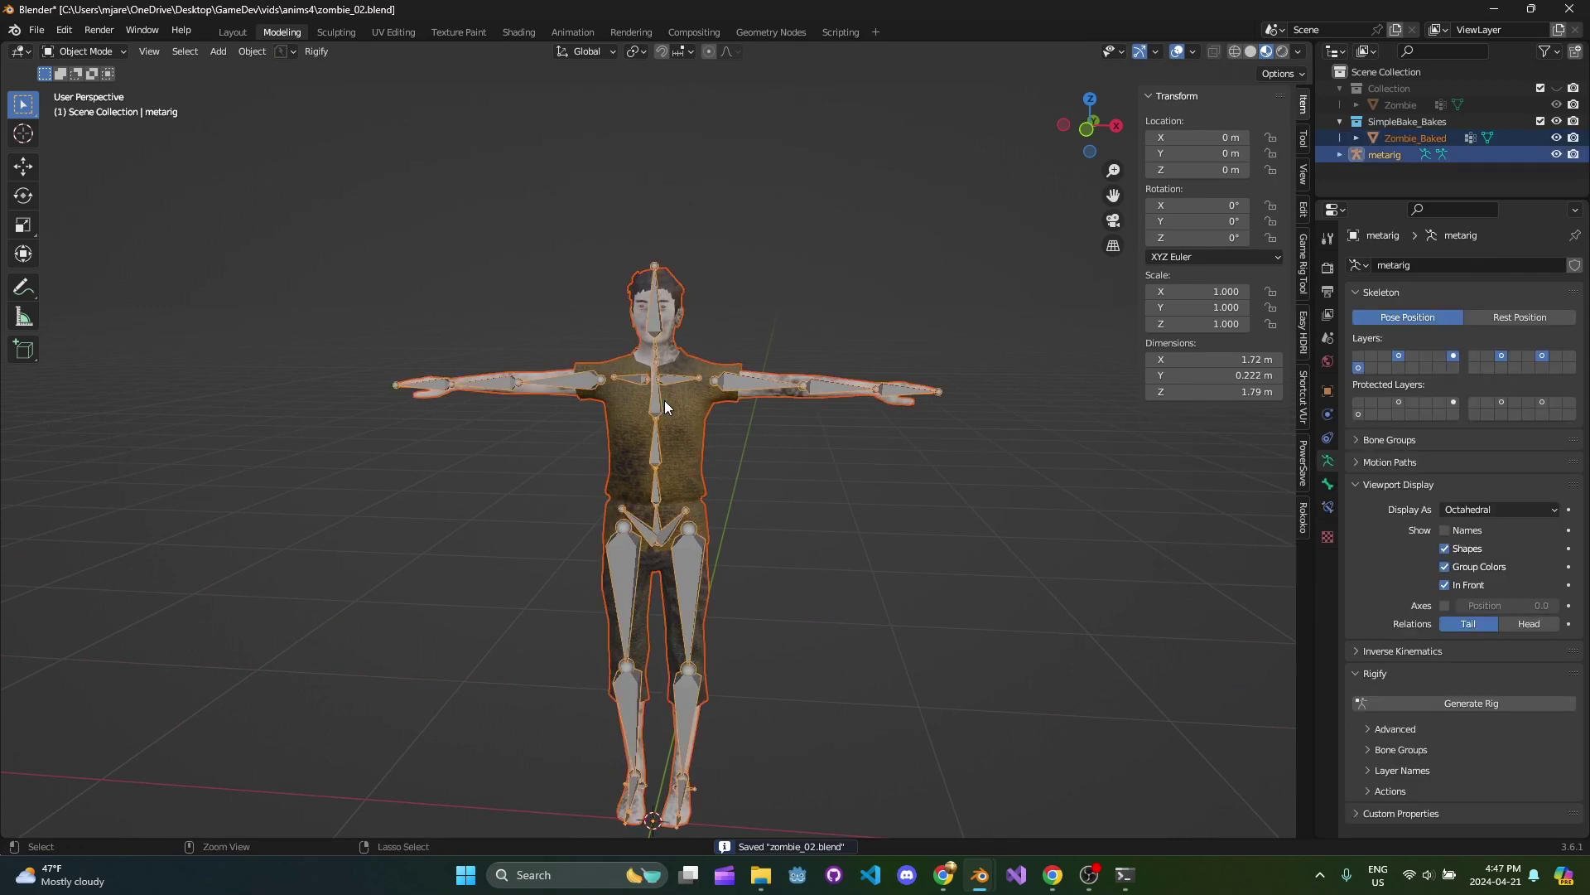
pyautogui.hotkey('ctrl', 'p')
pyautogui.click(665, 400)
pyautogui.hotkey('ctrl', 'z')
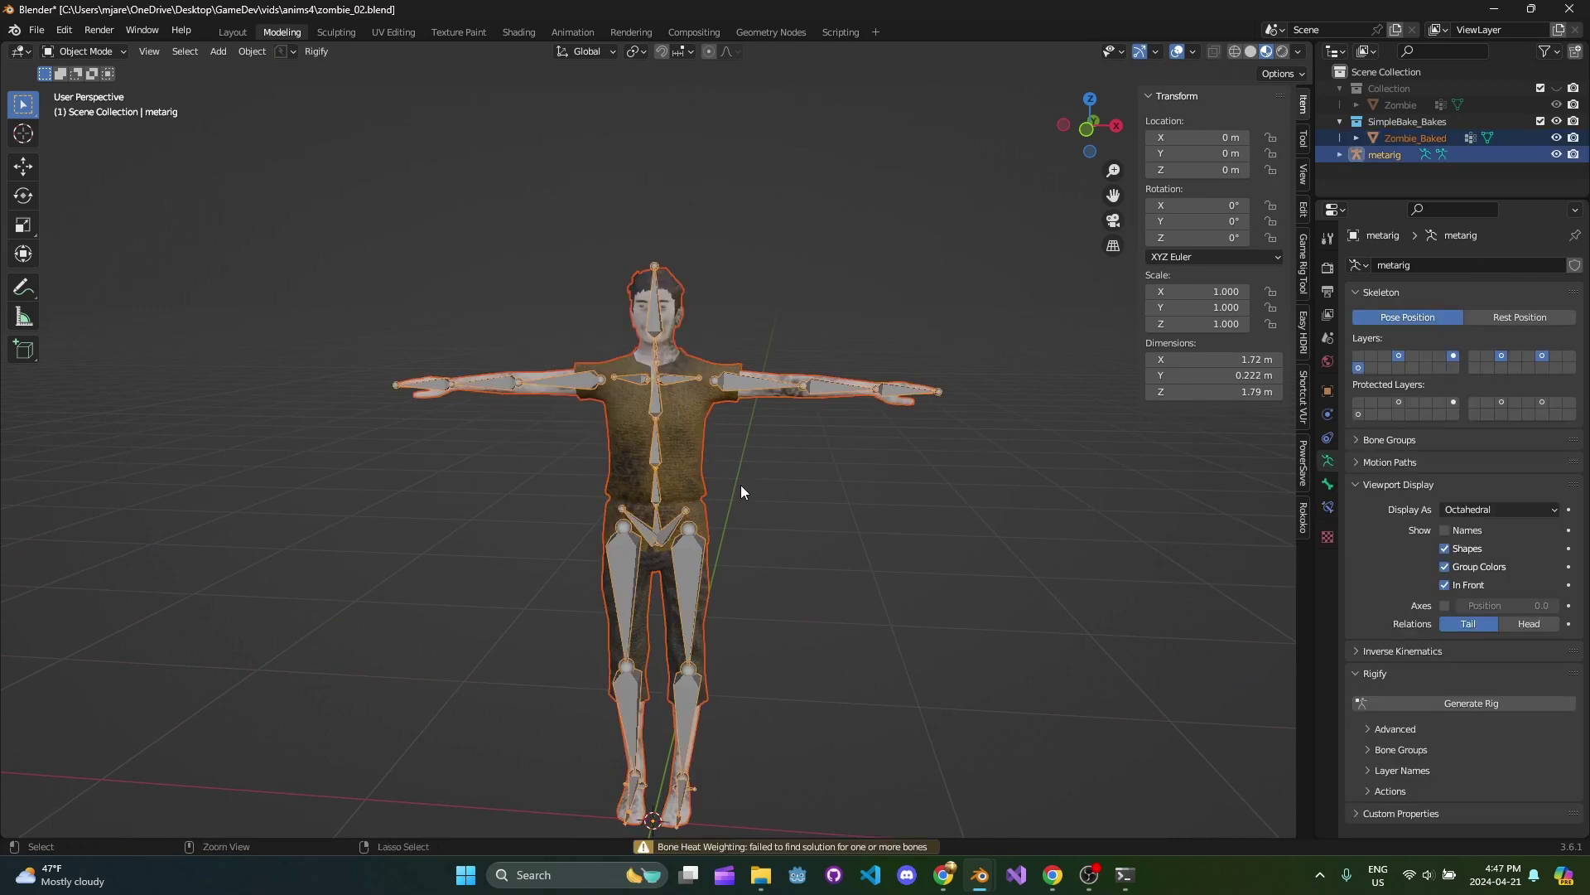
# Open the Zombie_Baked mesh in Edit Mode in front view, with all vertices deselected and X-ray display turned on.
pyautogui.click(664, 421)
pyautogui.press('Tab')
pyautogui.press('Tab')
pyautogui.moveTo(661, 415); pyautogui.dragTo(728, 447, button='middle')
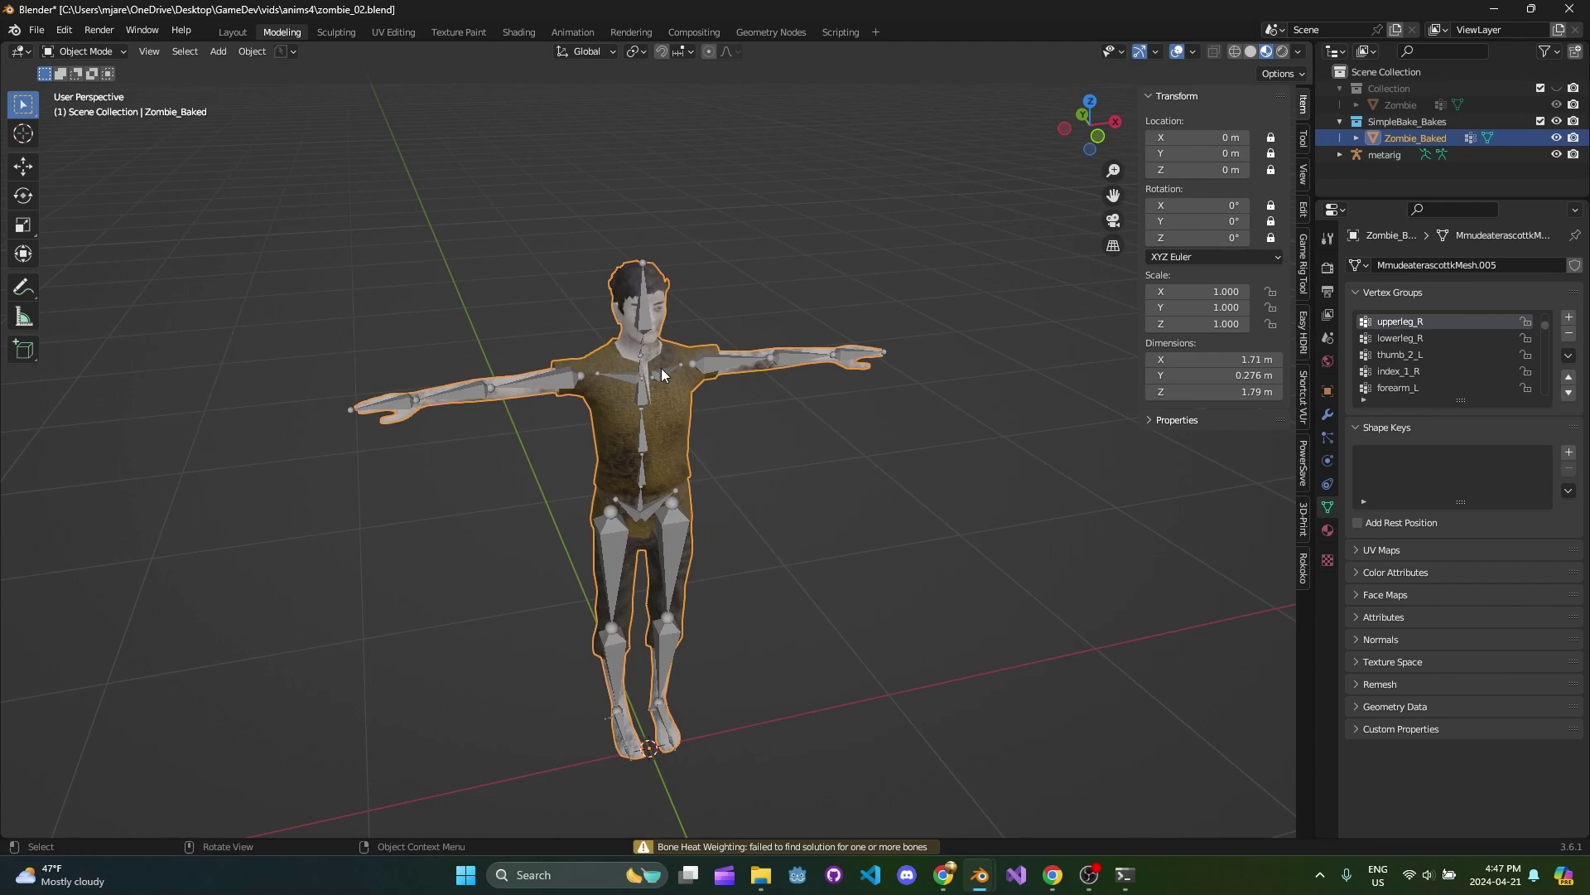
pyautogui.press('Tab')
pyautogui.keyDown('shift'); pyautogui.moveTo(684, 385); pyautogui.dragTo(709, 497, button='middle'); pyautogui.keyUp('shift')
pyautogui.press('KP_1')
pyautogui.press('Tab')
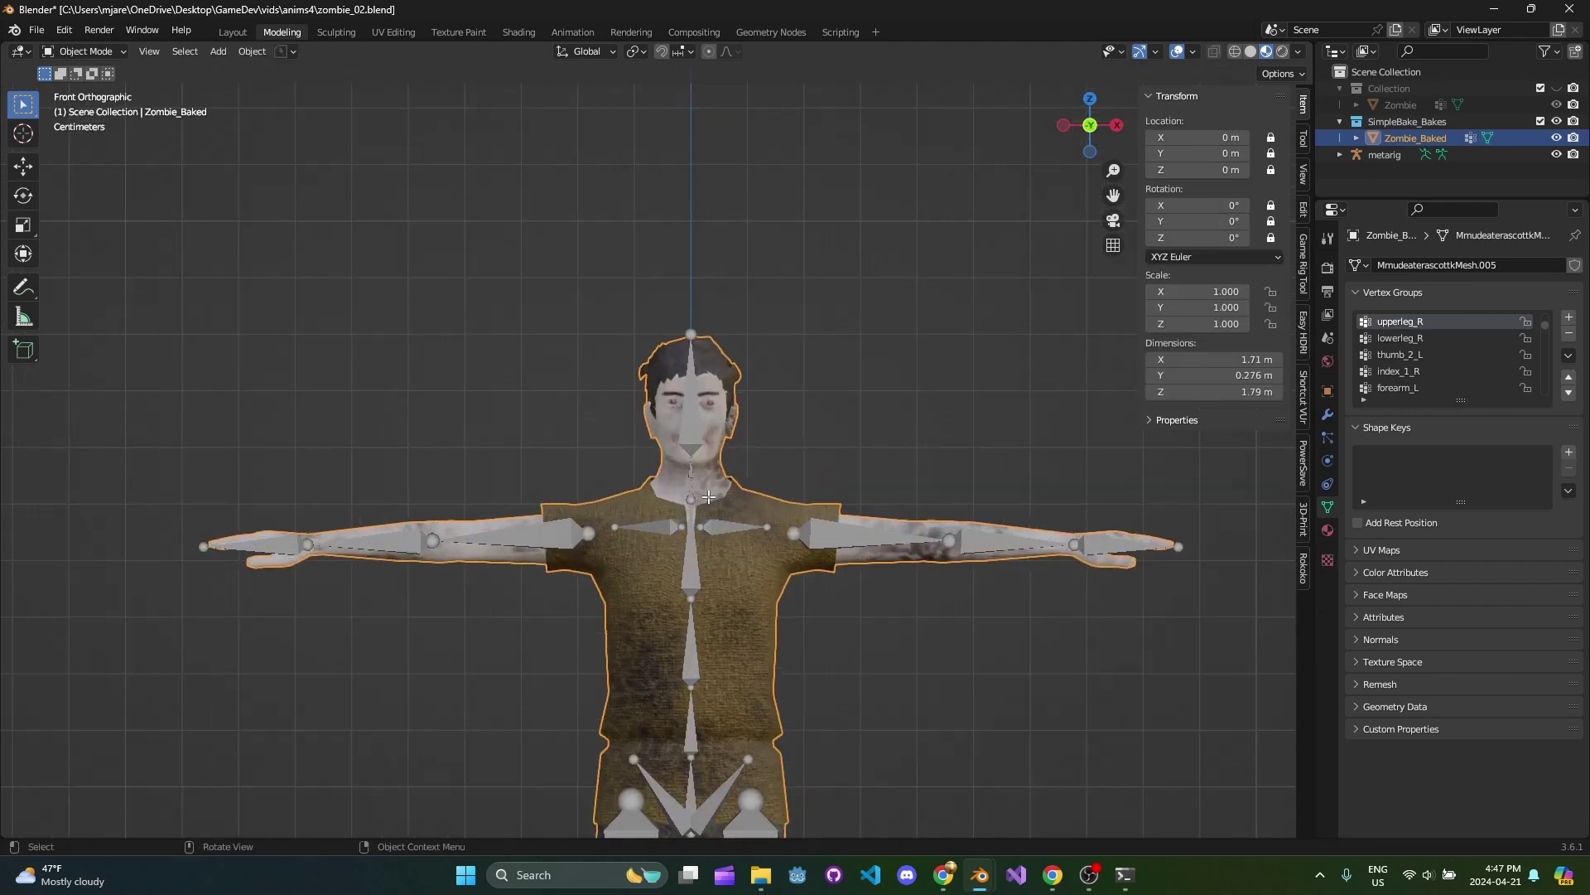
pyautogui.press('Tab')
pyautogui.hotkey('alt', 'a')
pyautogui.scroll(-2, 792, 458)
pyautogui.hotkey('alt', 'z')
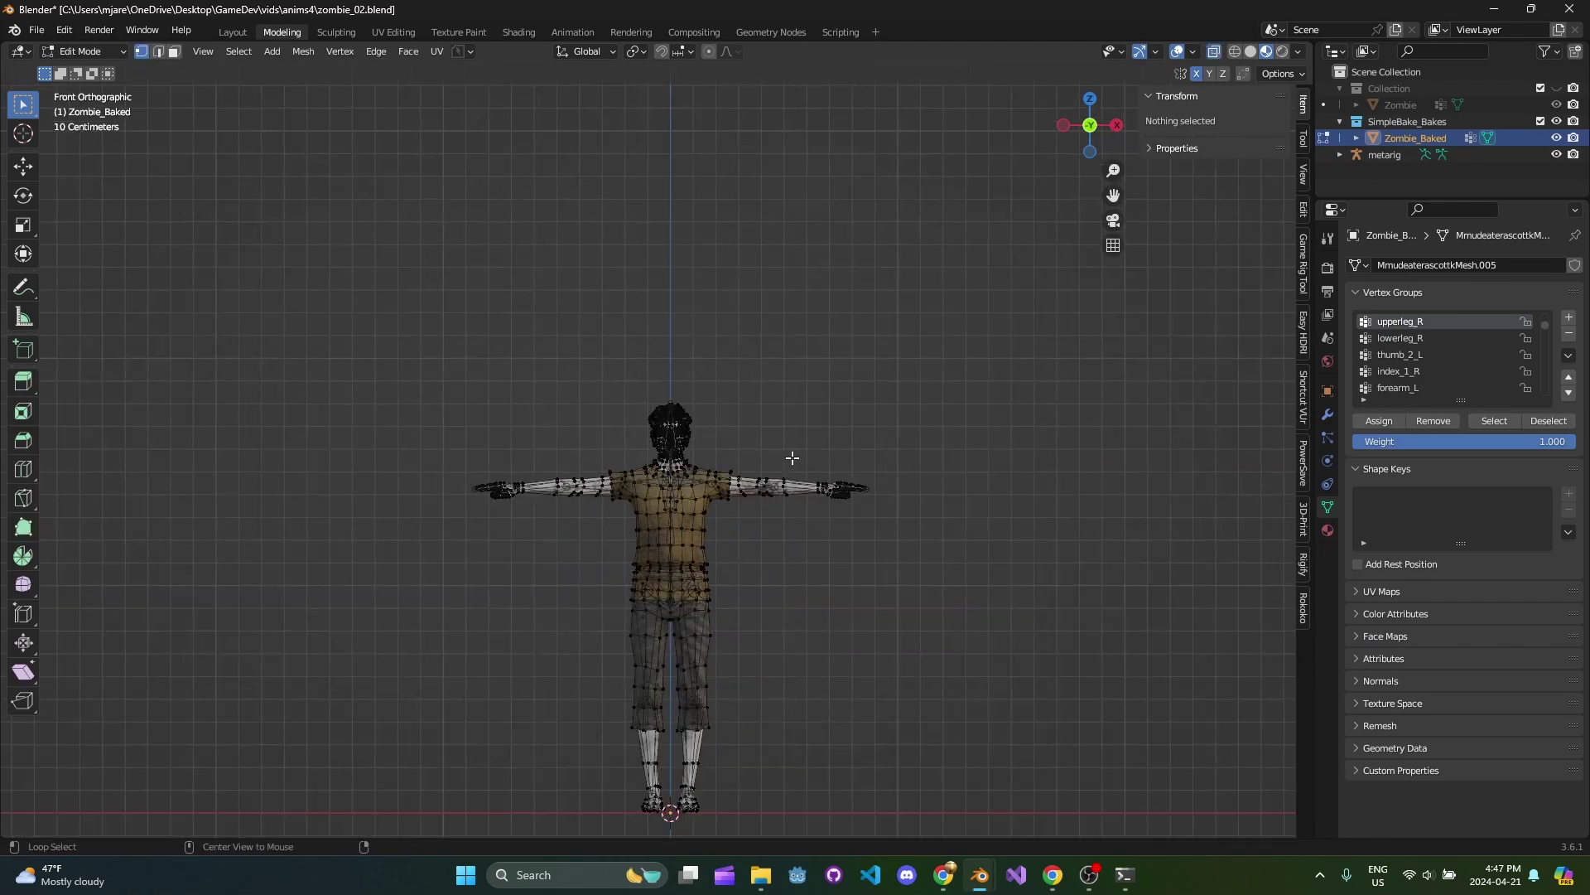
# Hide the metarig so only the zombie mesh is shown.
pyautogui.keyDown('shift'); pyautogui.moveTo(850, 455); pyautogui.dragTo(864, 338, button='middle'); pyautogui.keyUp('shift')
pyautogui.click(1558, 156)
pyautogui.scroll(4, 781, 444)
pyautogui.scroll(-1, 781, 444)
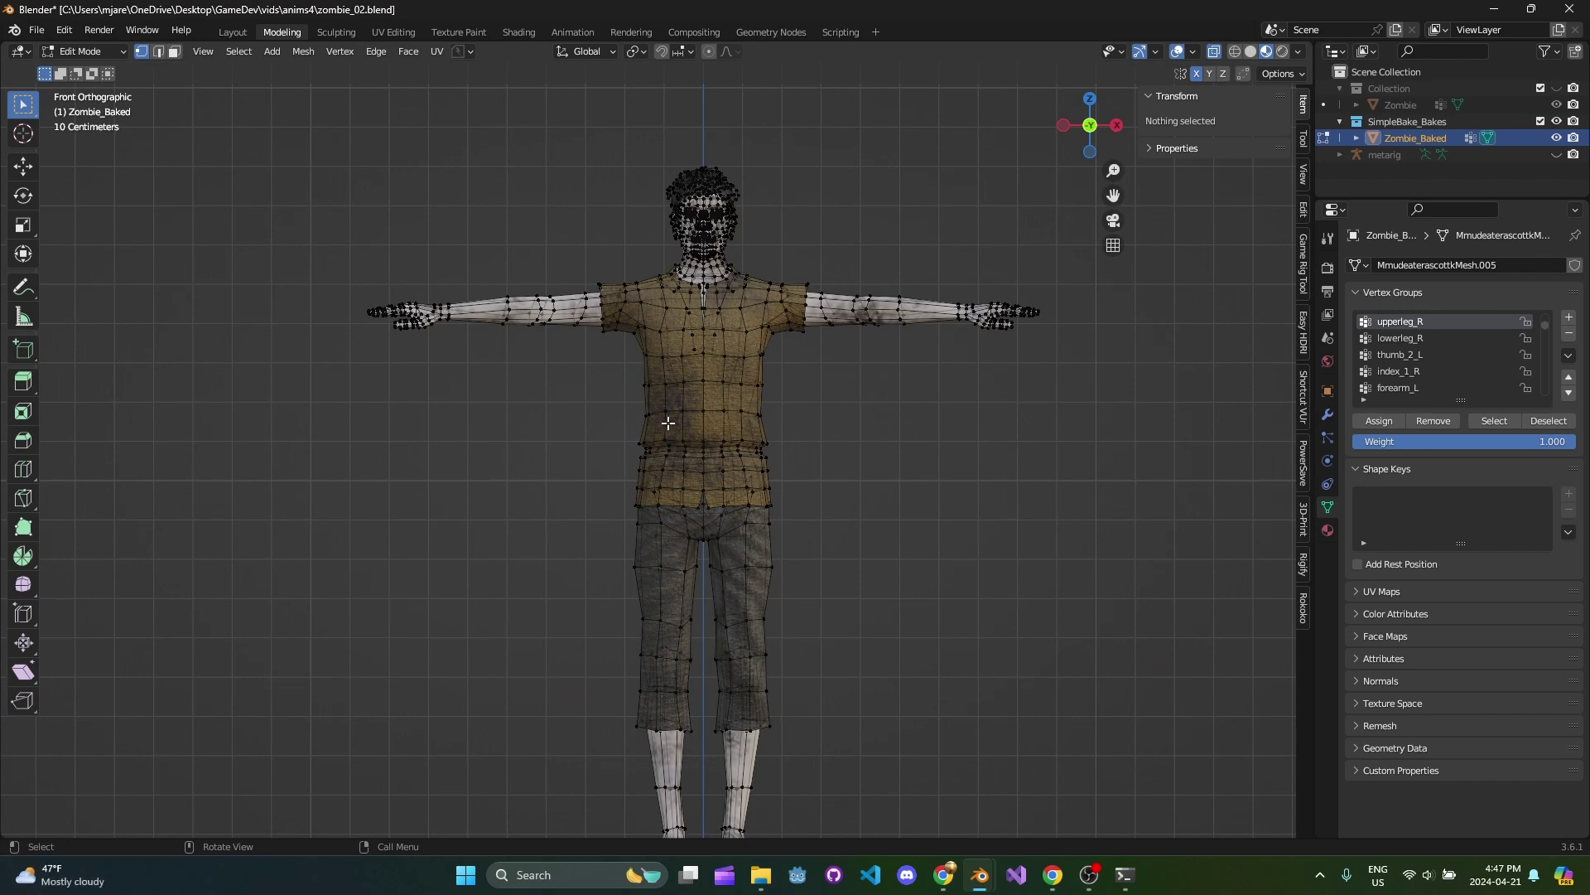
# Select the zombie mesh from the shoulders down, extend the selection to all linked geometry and hide it.
pyautogui.scroll(-2, 668, 422)
pyautogui.keyDown('shift'); pyautogui.scroll(-3, 469, 256); pyautogui.keyUp('shift')
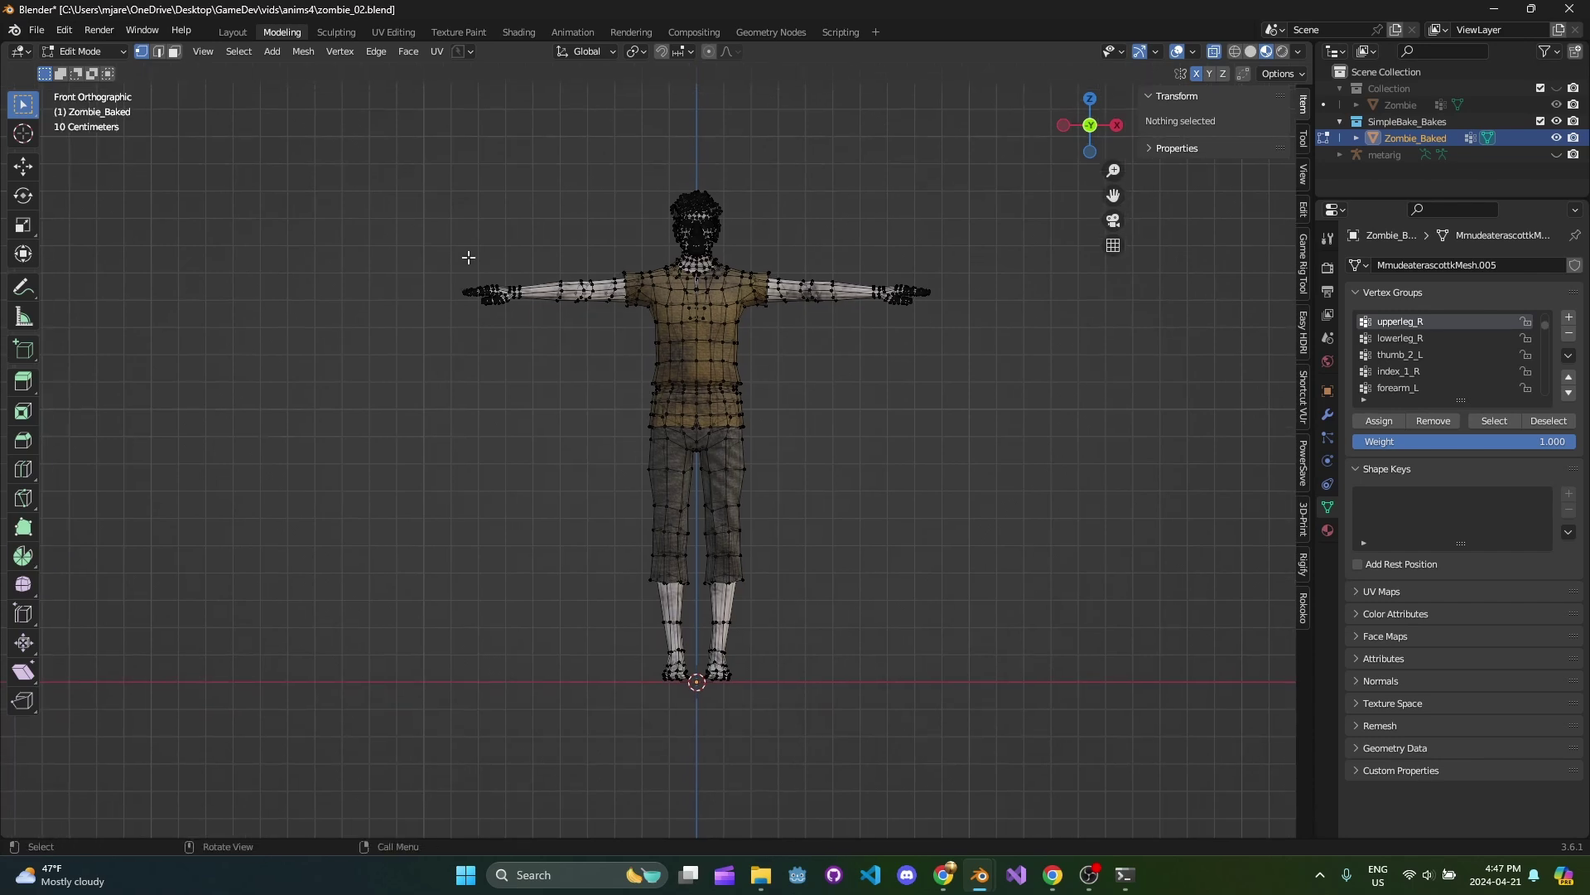
pyautogui.moveTo(416, 274); pyautogui.dragTo(1039, 735)
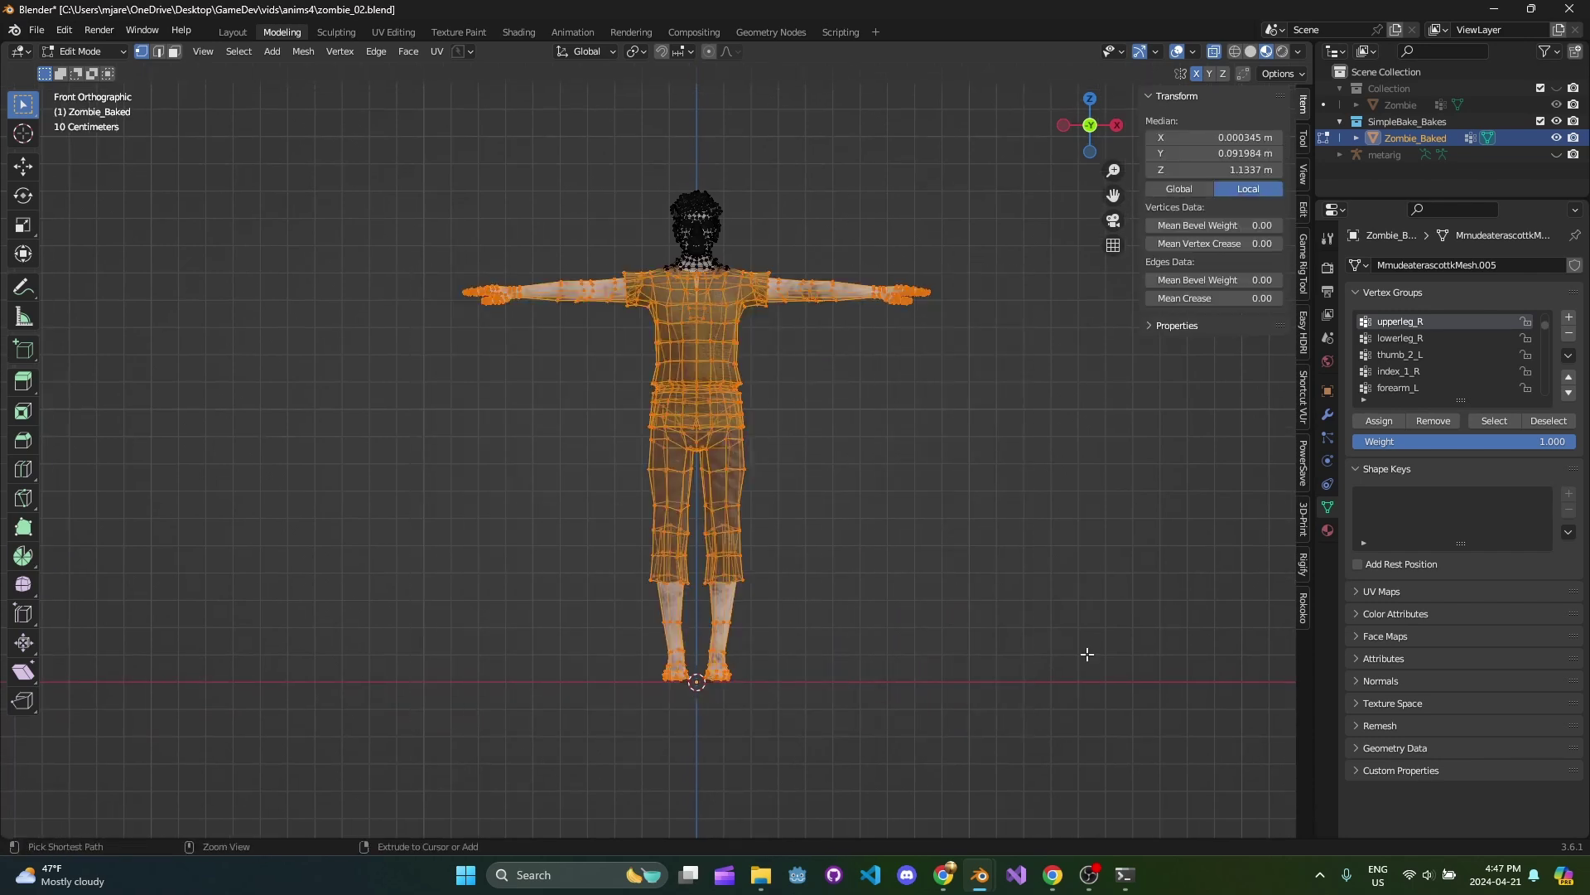
pyautogui.hotkey('ctrl', 'l')
pyautogui.press('h')
pyautogui.scroll(5, 766, 250)
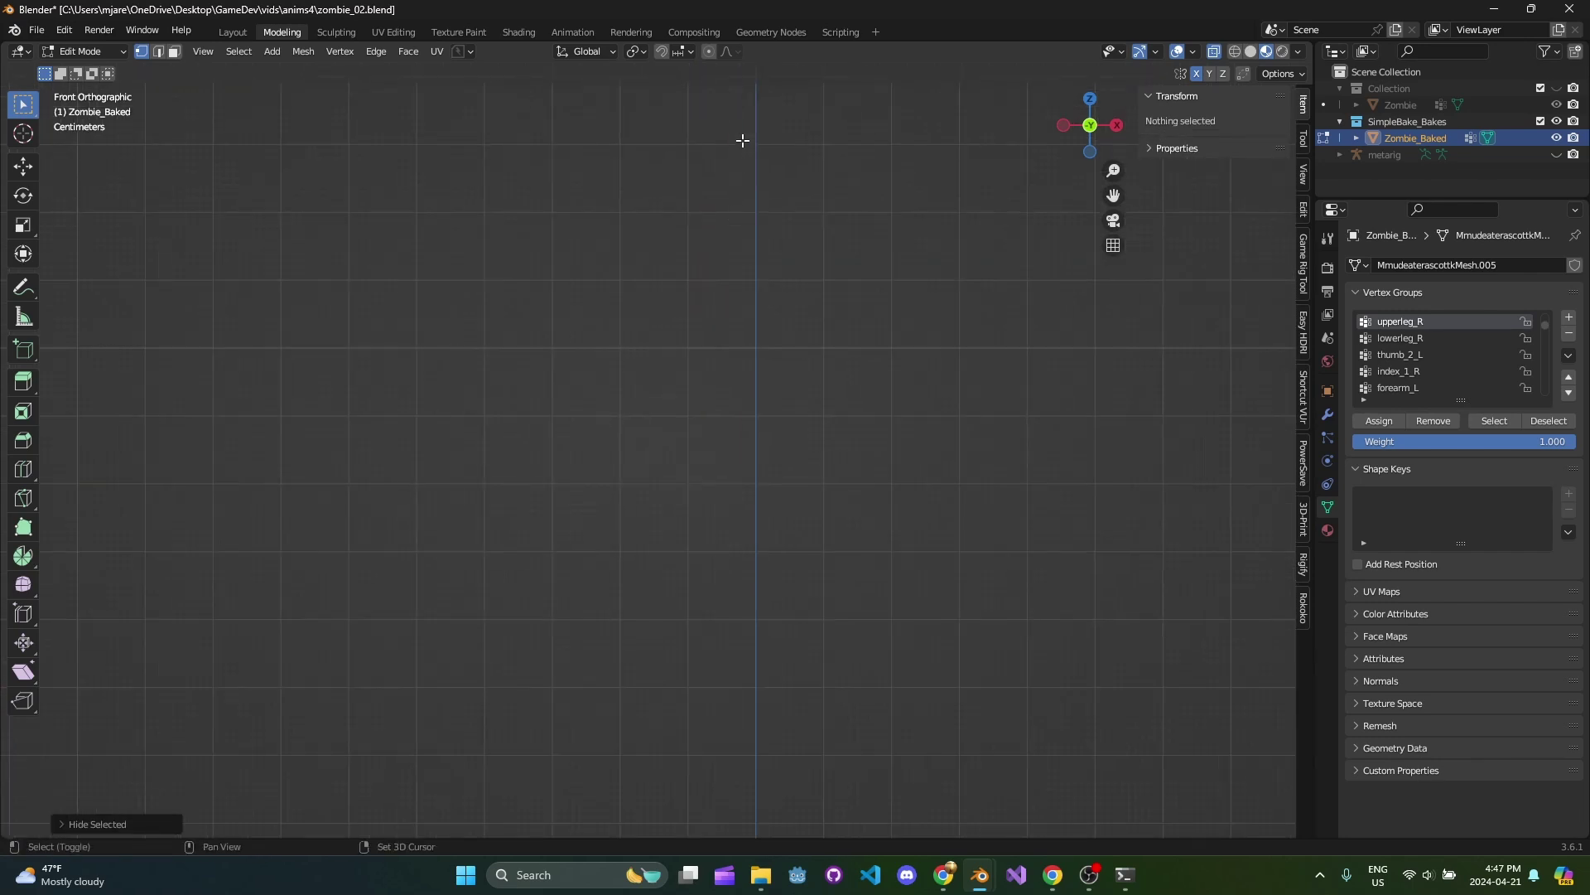
# Select both eyeballs of the zombie with all their linked geometry and hide them.
pyautogui.keyDown('shift'); pyautogui.moveTo(742, 142); pyautogui.dragTo(687, 609, button='middle'); pyautogui.keyUp('shift')
pyautogui.scroll(2, 704, 522)
pyautogui.scroll(2, 732, 364)
pyautogui.keyDown('shift'); pyautogui.moveTo(733, 365); pyautogui.dragTo(681, 447, button='middle'); pyautogui.keyUp('shift')
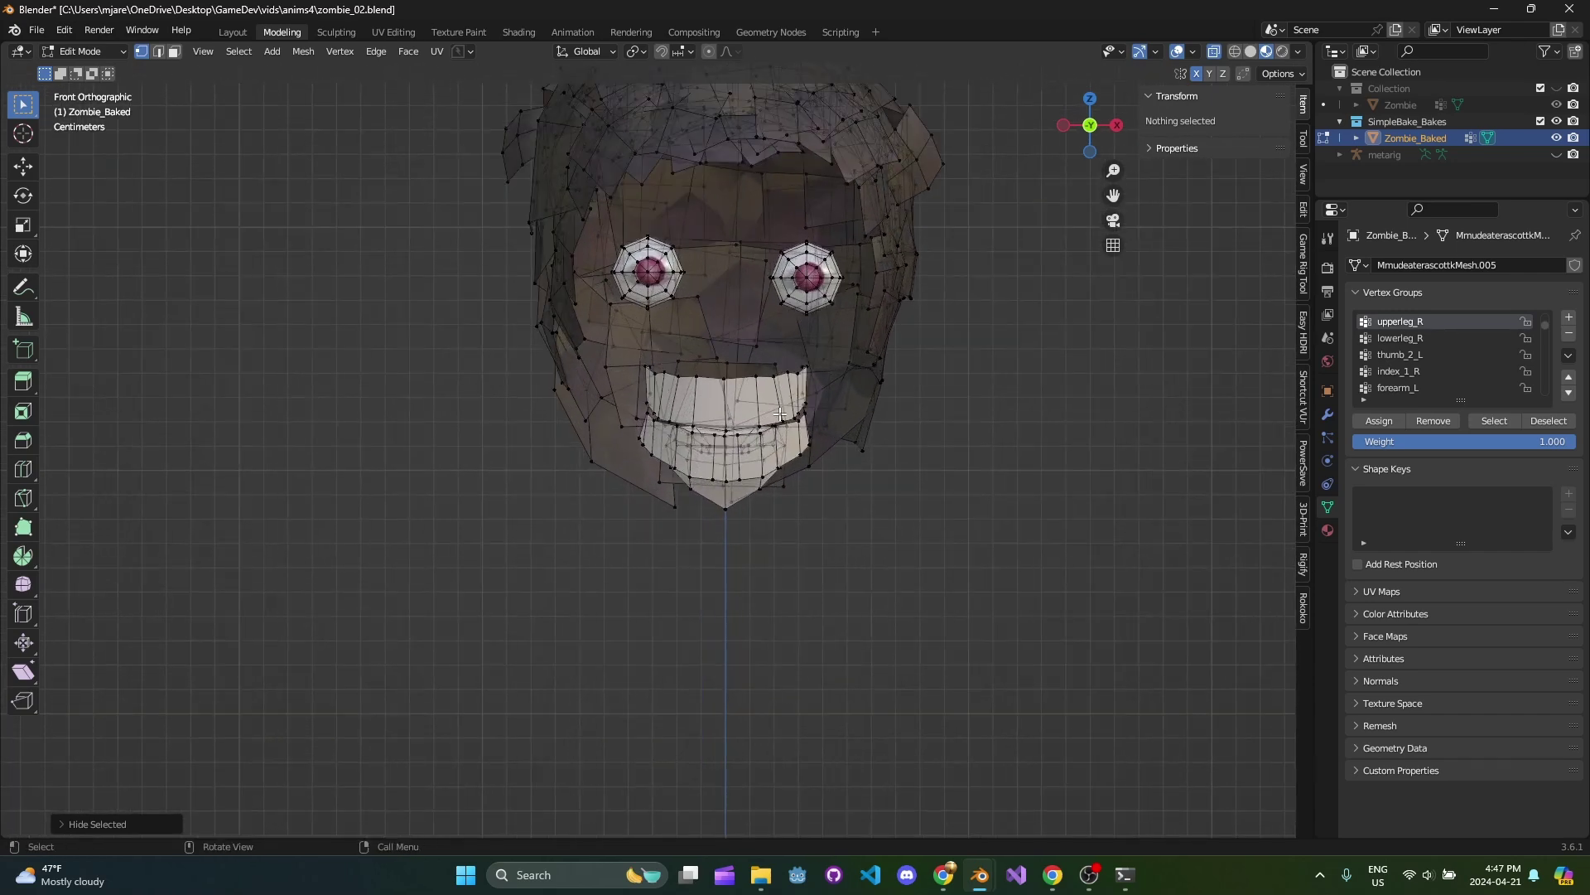
pyautogui.keyDown('shift'); pyautogui.moveTo(781, 414); pyautogui.dragTo(661, 375, button='middle'); pyautogui.keyUp('shift')
pyautogui.keyDown('shift'); pyautogui.click(616, 317); pyautogui.keyUp('shift')
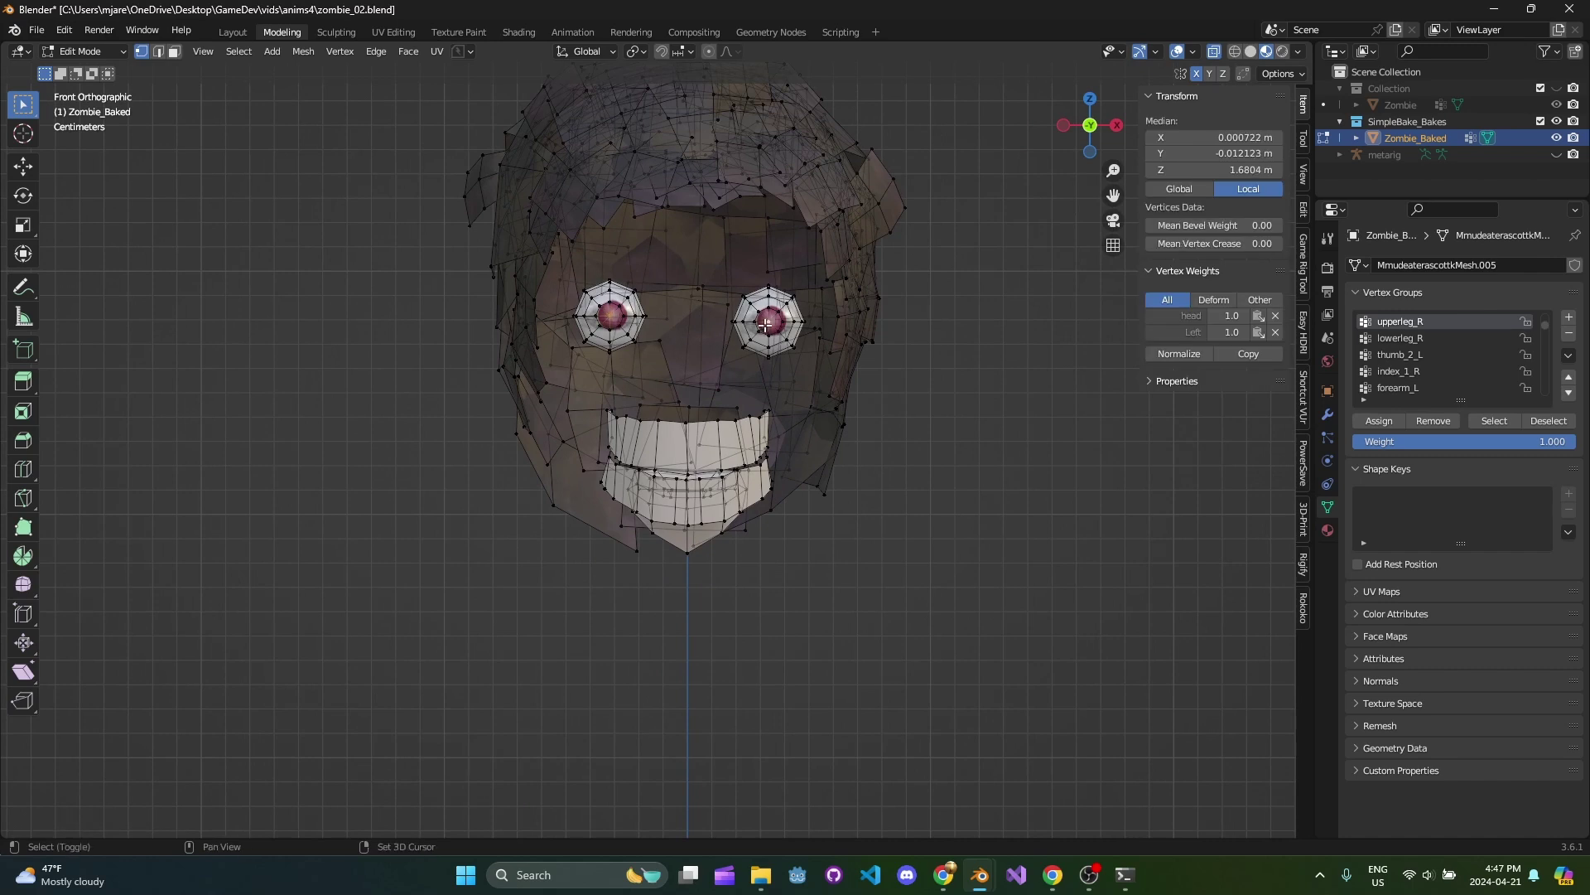
pyautogui.hotkey('ctrl', 'l')
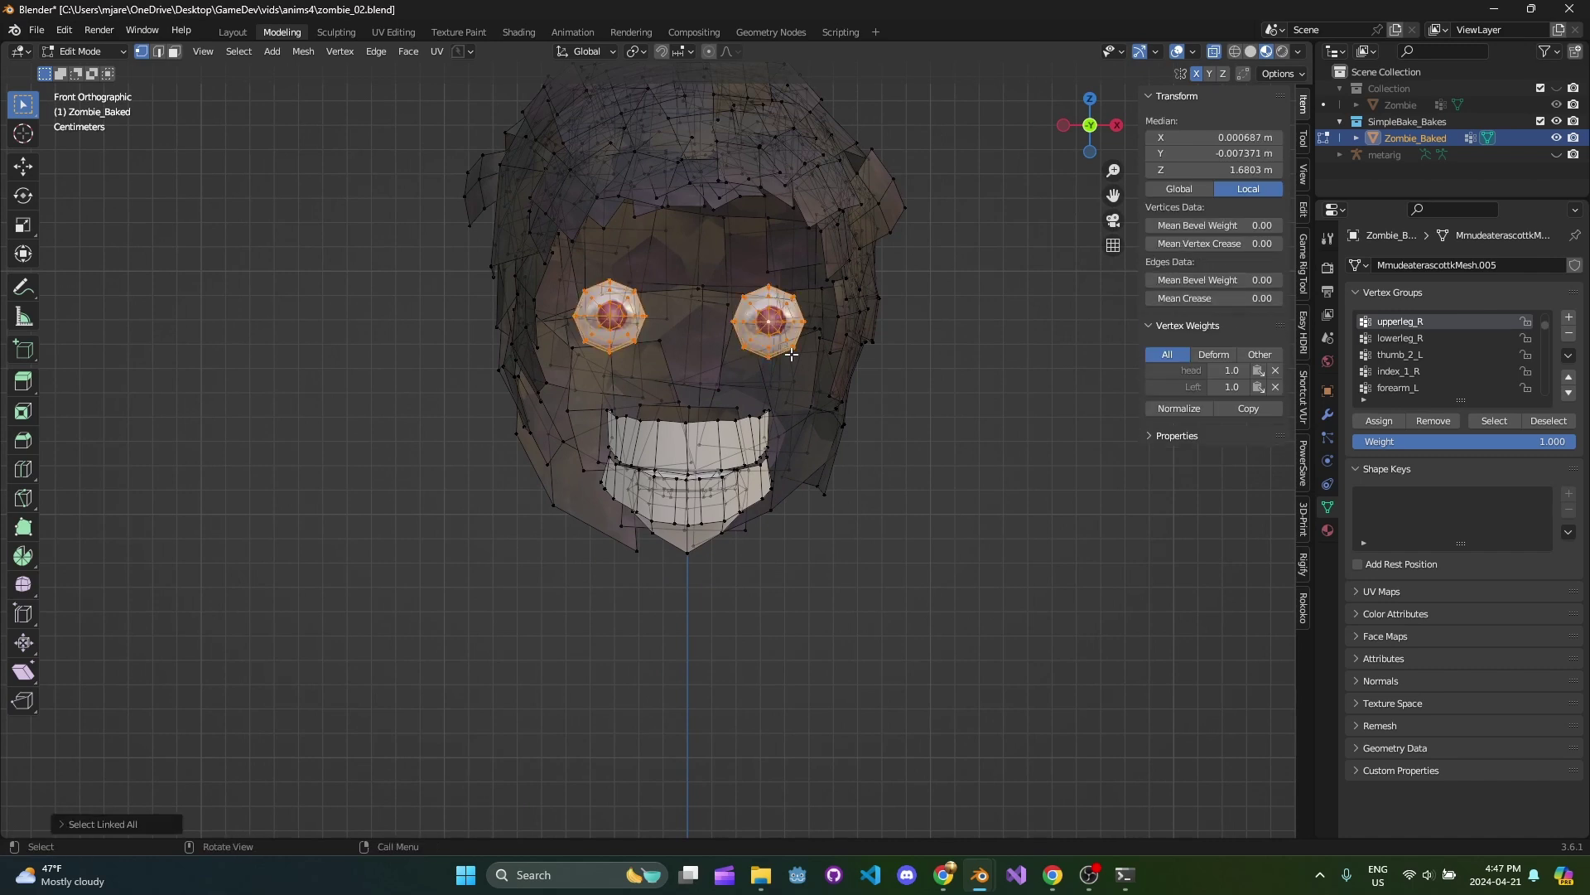
pyautogui.press('h')
# Try to hide the lower teeth with their linked geometry, and undo it.
pyautogui.moveTo(689, 430); pyautogui.dragTo(750, 449, button='middle')
pyautogui.click(695, 454)
pyautogui.keyDown('shift'); pyautogui.click(697, 502); pyautogui.keyUp('shift')
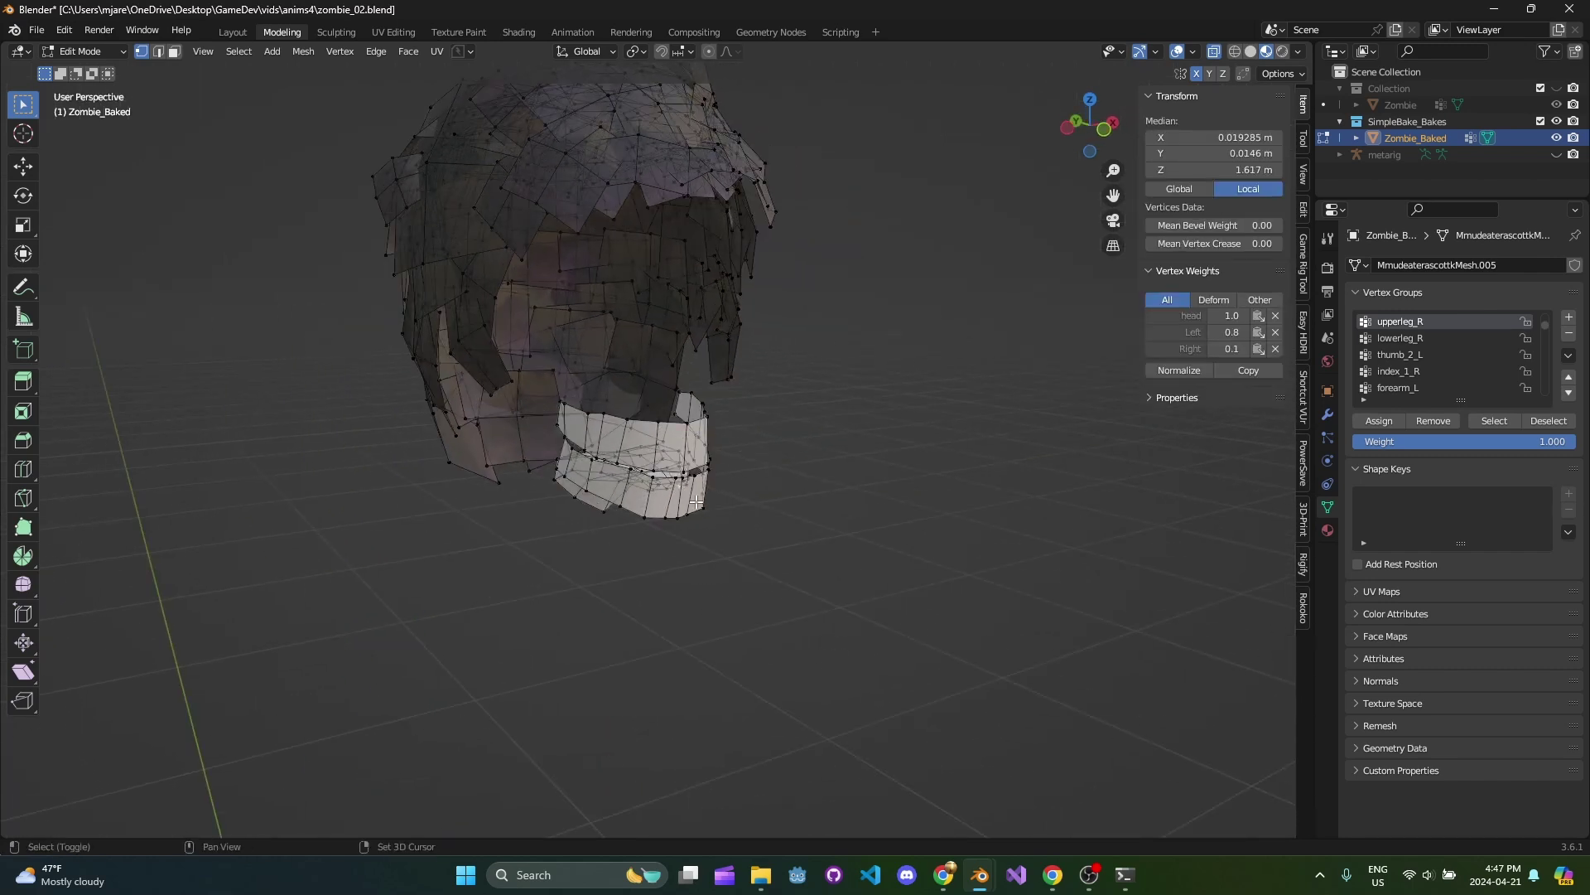
pyautogui.hotkey('ctrl', 'l')
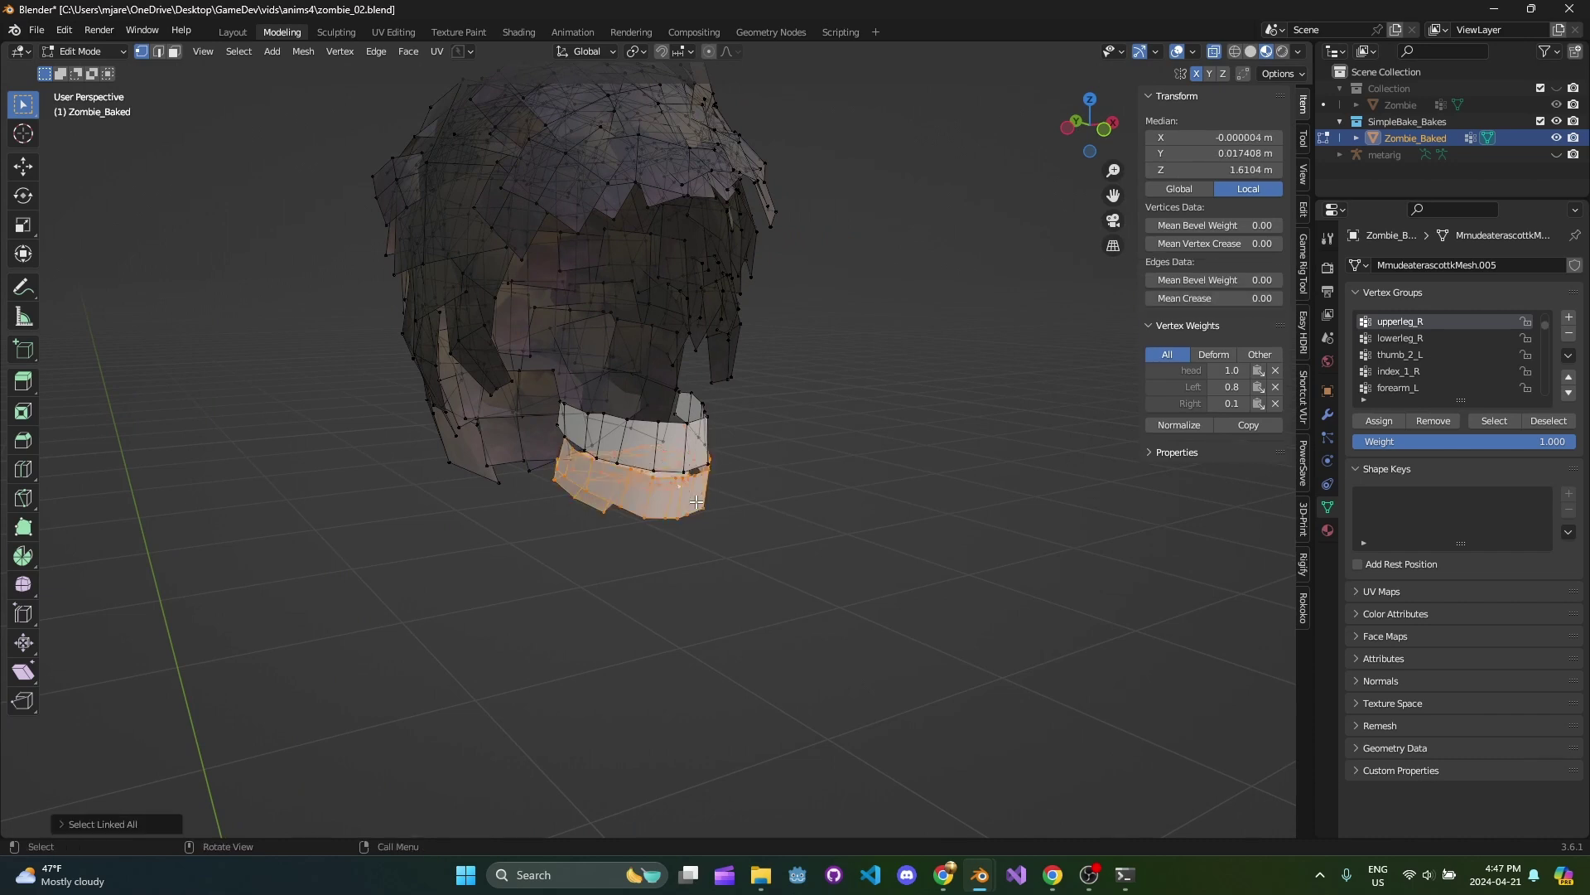
pyautogui.press('h')
pyautogui.click(680, 453)
pyautogui.click(669, 479)
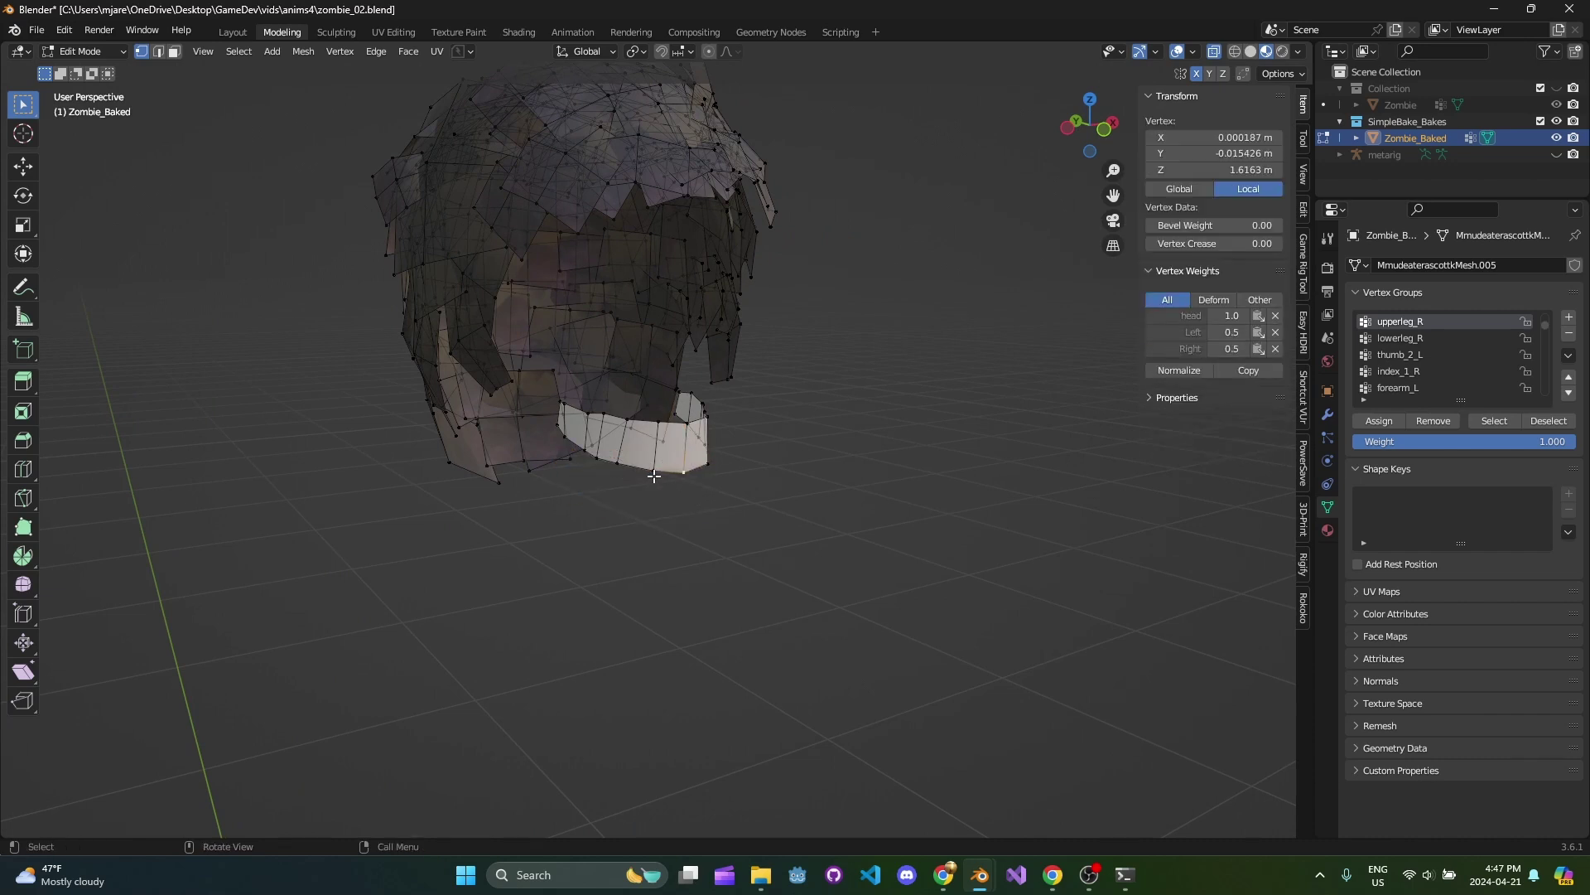
pyautogui.click(653, 475)
pyautogui.hotkey('ctrl', 'z')
pyautogui.hotkey('ctrl', 'z')
pyautogui.hotkey('ctrl', 'z')
pyautogui.hotkey('ctrl', 'z')
pyautogui.hotkey('ctrl', 'z')
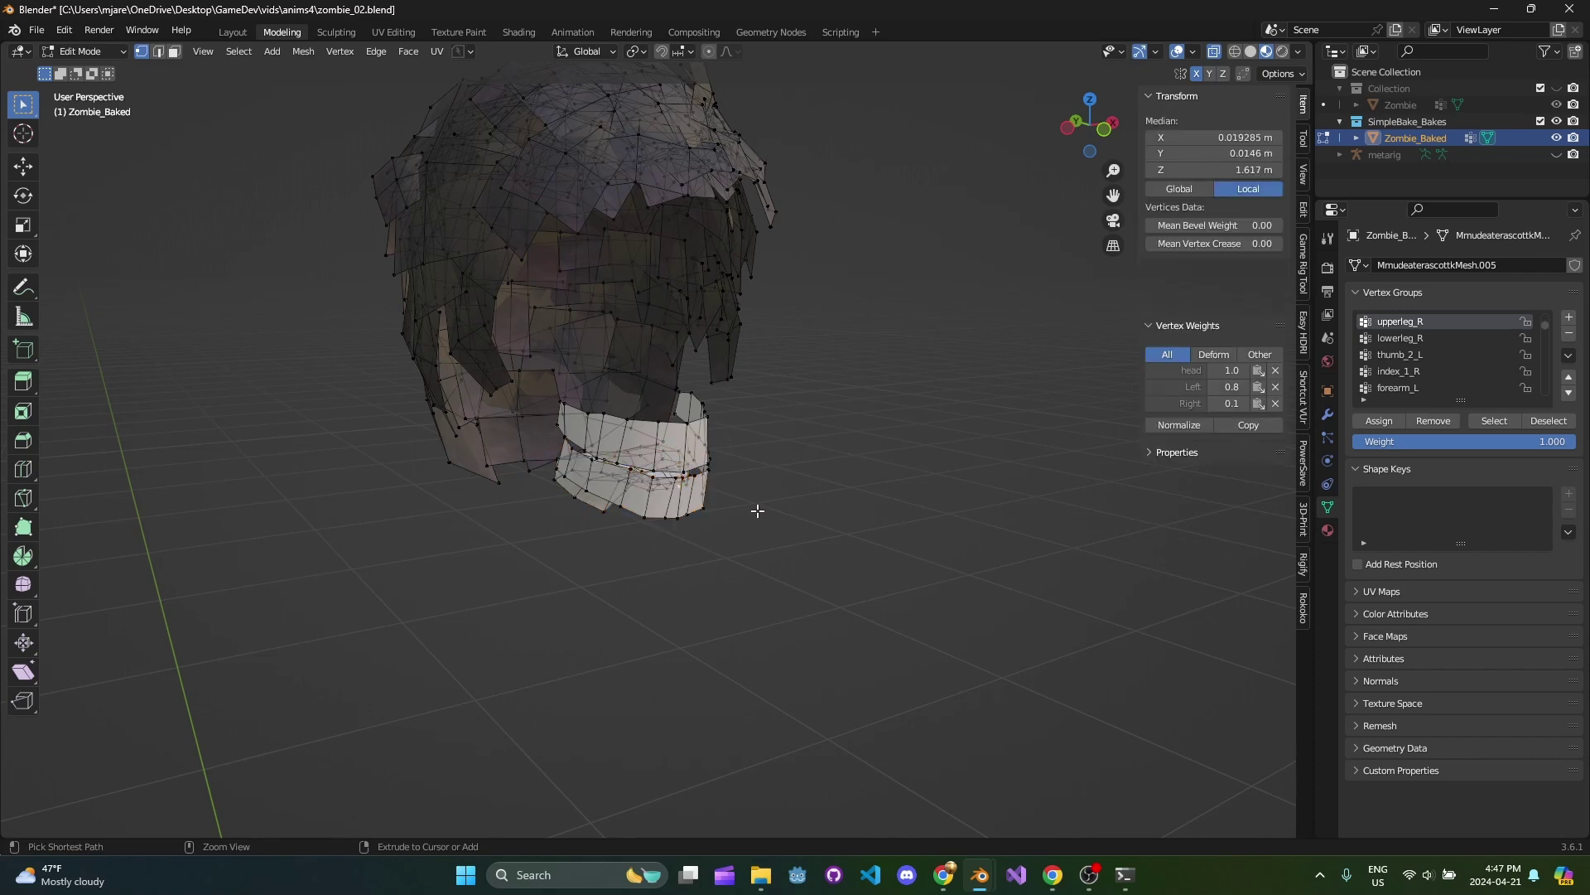
# Select the teeth and mouth pieces with all their linked geometry and hide them, leaving only the hair shown.
pyautogui.click(651, 470)
pyautogui.keyDown('shift'); pyautogui.click(675, 489); pyautogui.keyUp('shift')
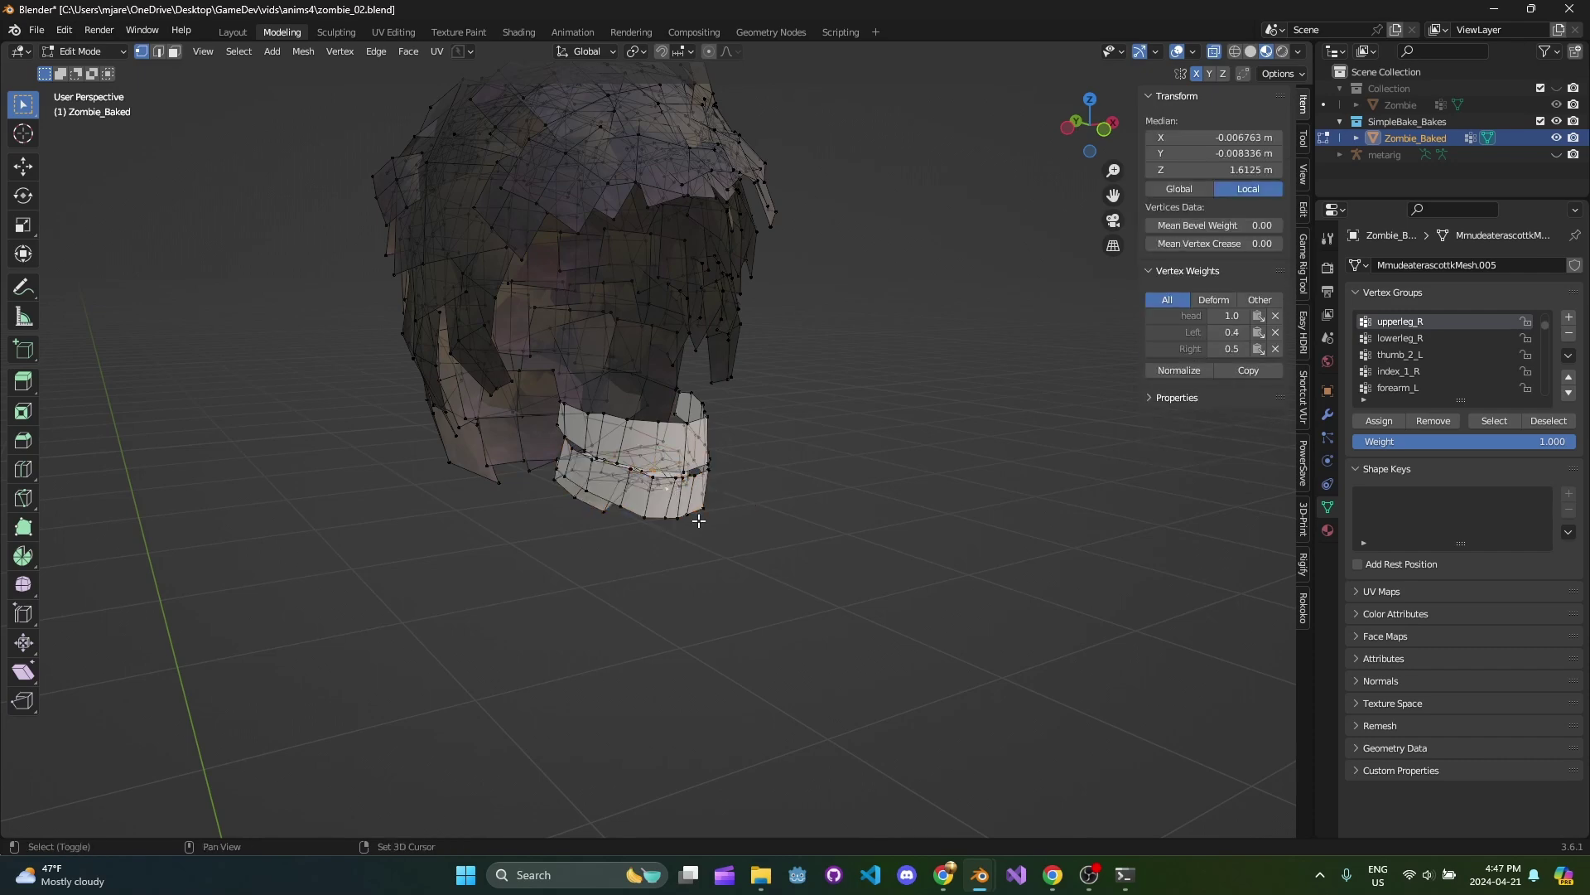
pyautogui.moveTo(698, 520); pyautogui.dragTo(747, 513, button='middle')
pyautogui.hotkey('ctrl', 'l')
pyautogui.press('h')
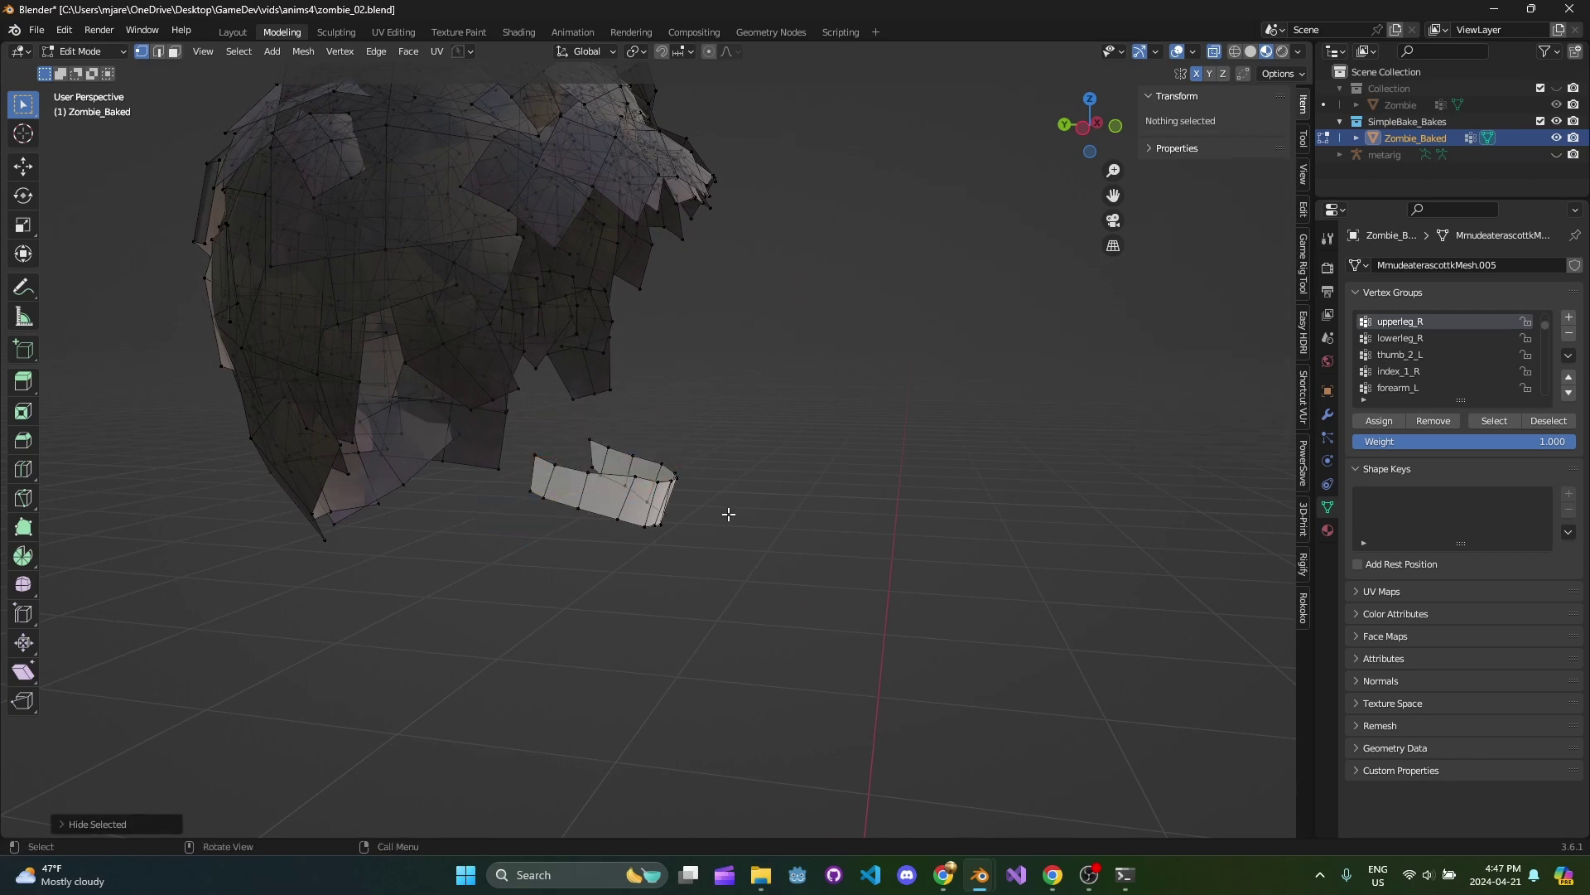
pyautogui.moveTo(713, 453); pyautogui.dragTo(598, 551)
pyautogui.press('h')
pyautogui.hotkey('ctrl', 'z')
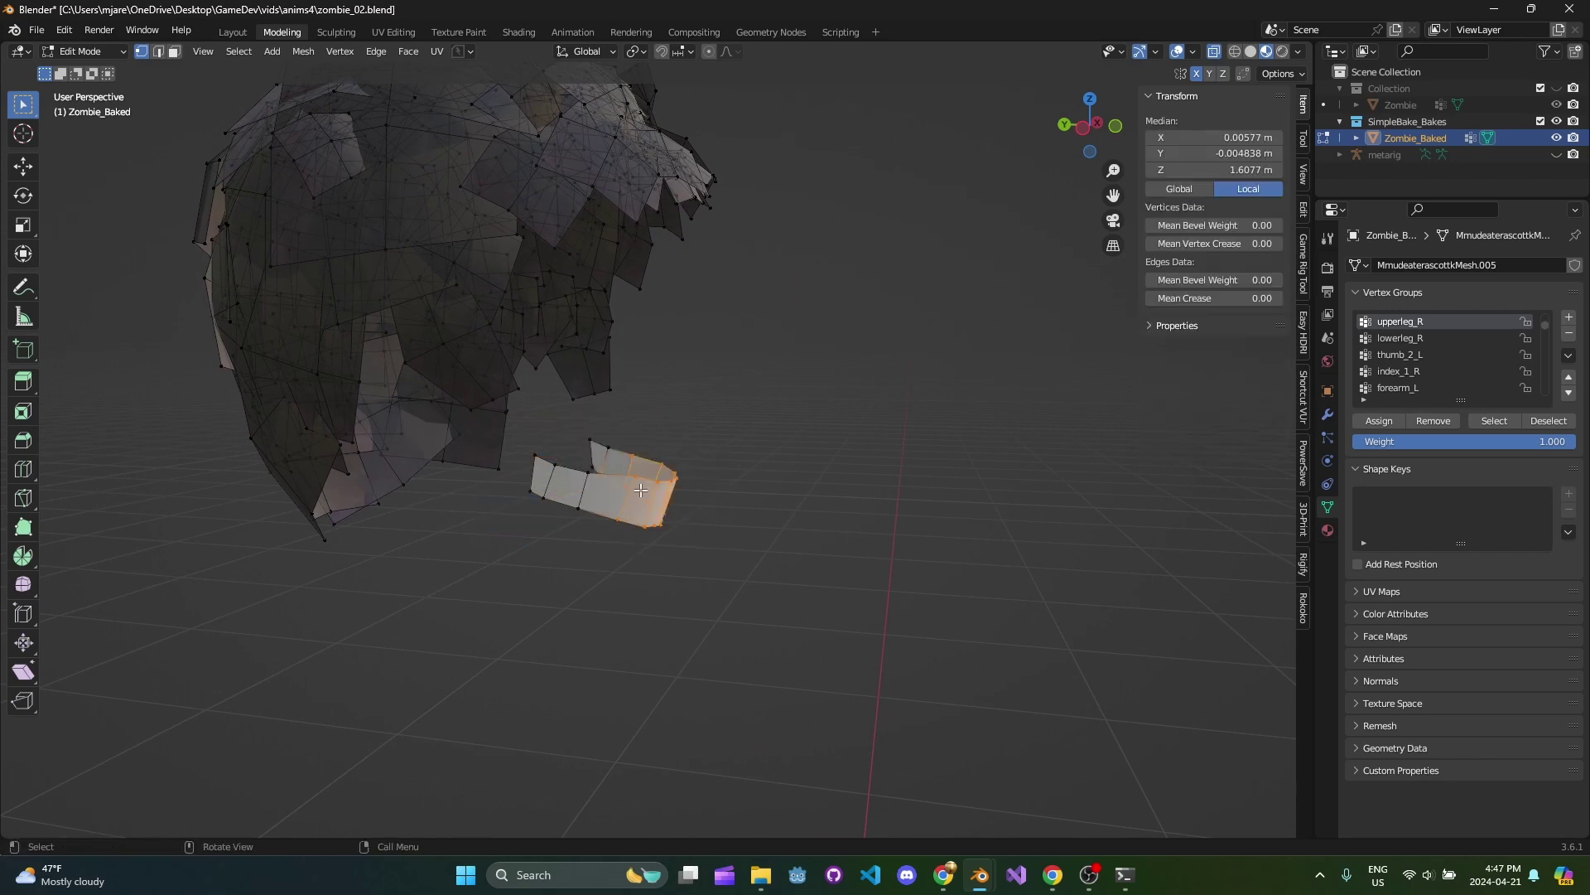
pyautogui.hotkey('ctrl', 'l')
pyautogui.press('h')
# Separate all the remaining visible hair geometry into its own object and return to Object Mode.
pyautogui.scroll(-5, 554, 462)
pyautogui.hotkey('alt', 'h')
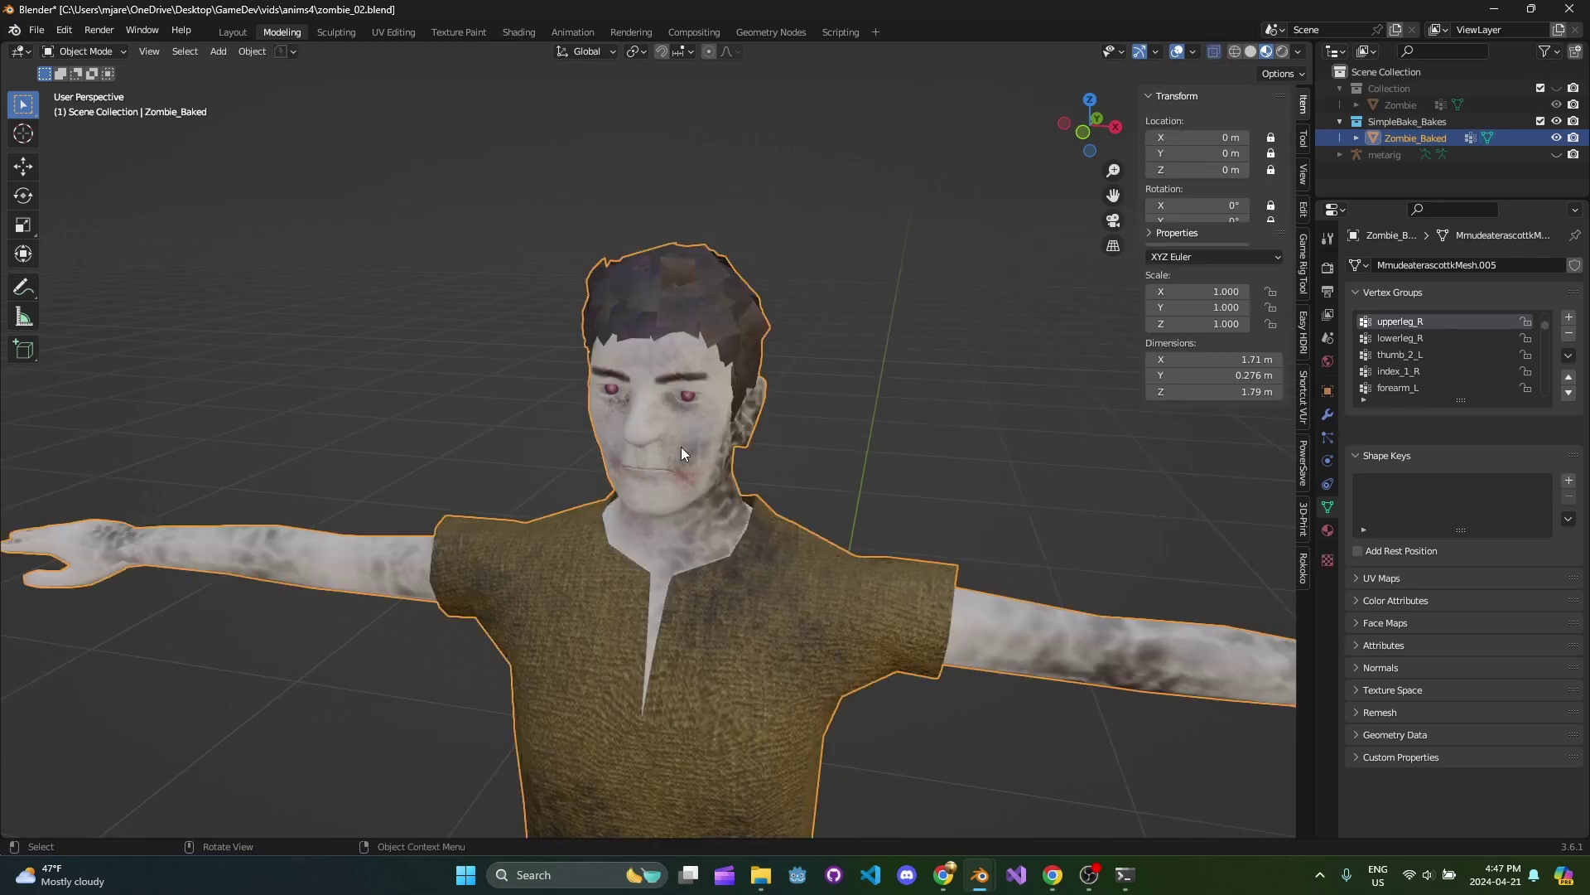
pyautogui.press('h')
pyautogui.moveTo(674, 440); pyautogui.dragTo(769, 414, button='middle')
pyautogui.press('Tab')
pyautogui.press('Tab')
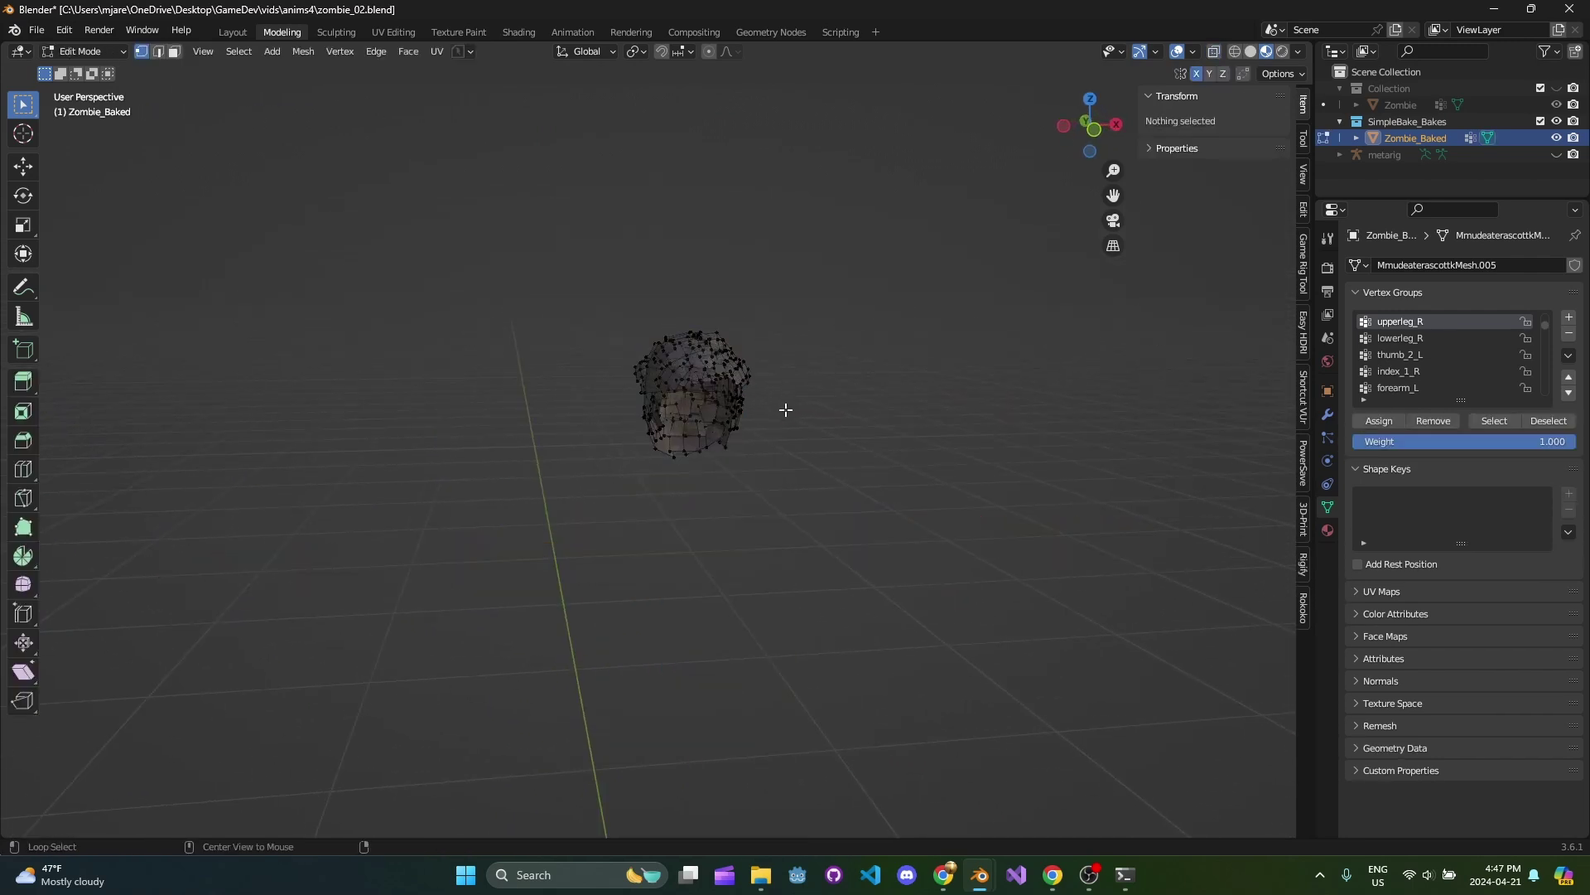
pyautogui.press('a')
pyautogui.press('p')
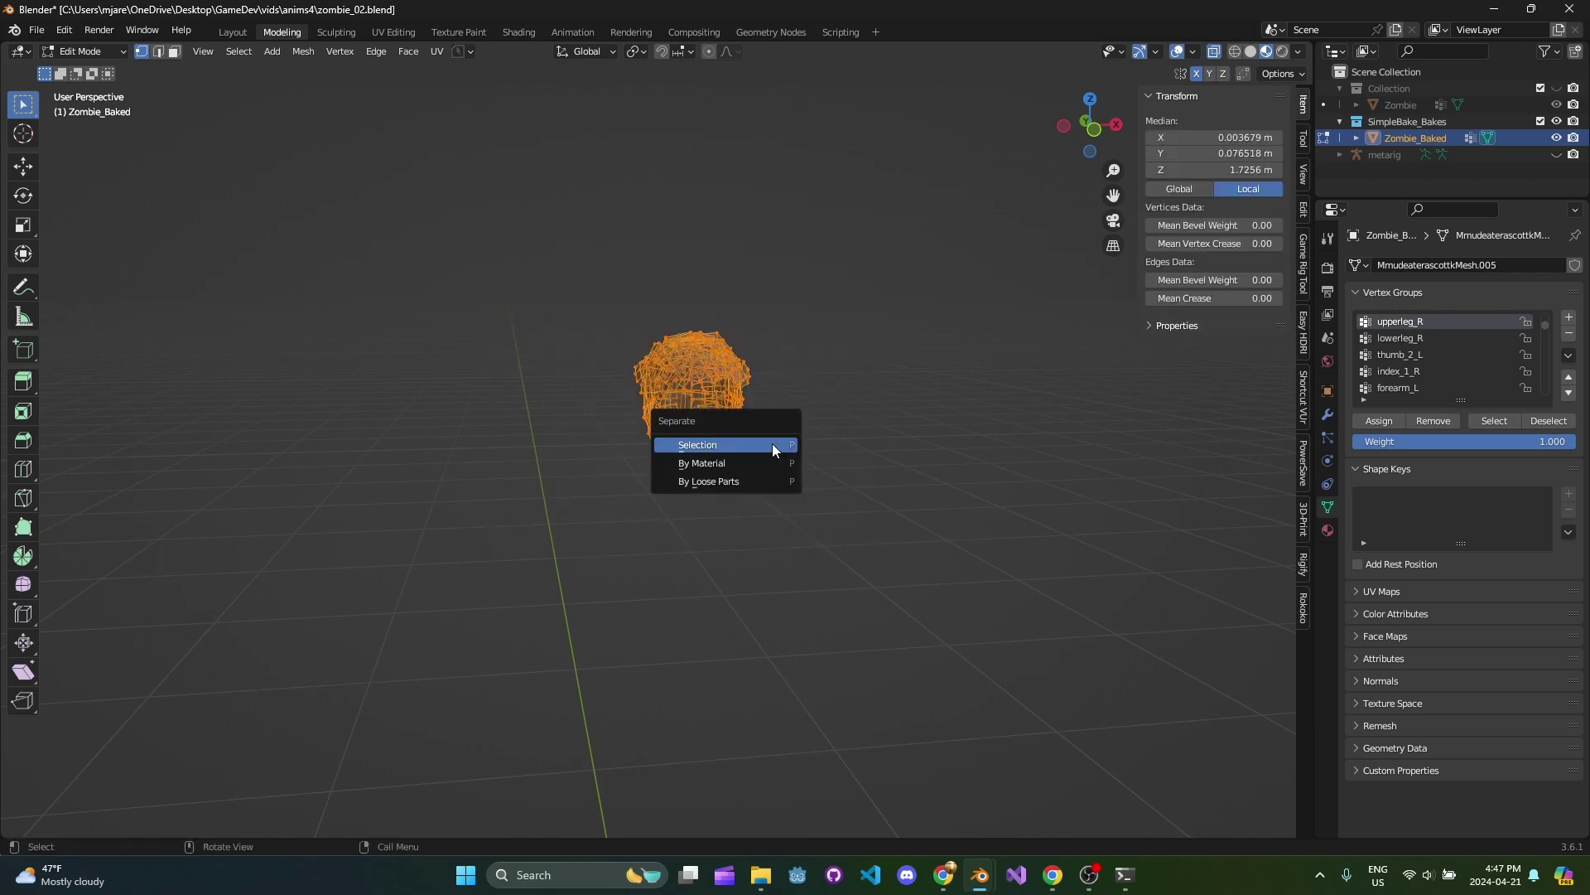
pyautogui.click(774, 451)
pyautogui.press('Tab')
# Select the separated hair object and hide it.
pyautogui.click(708, 378)
pyautogui.click(727, 555)
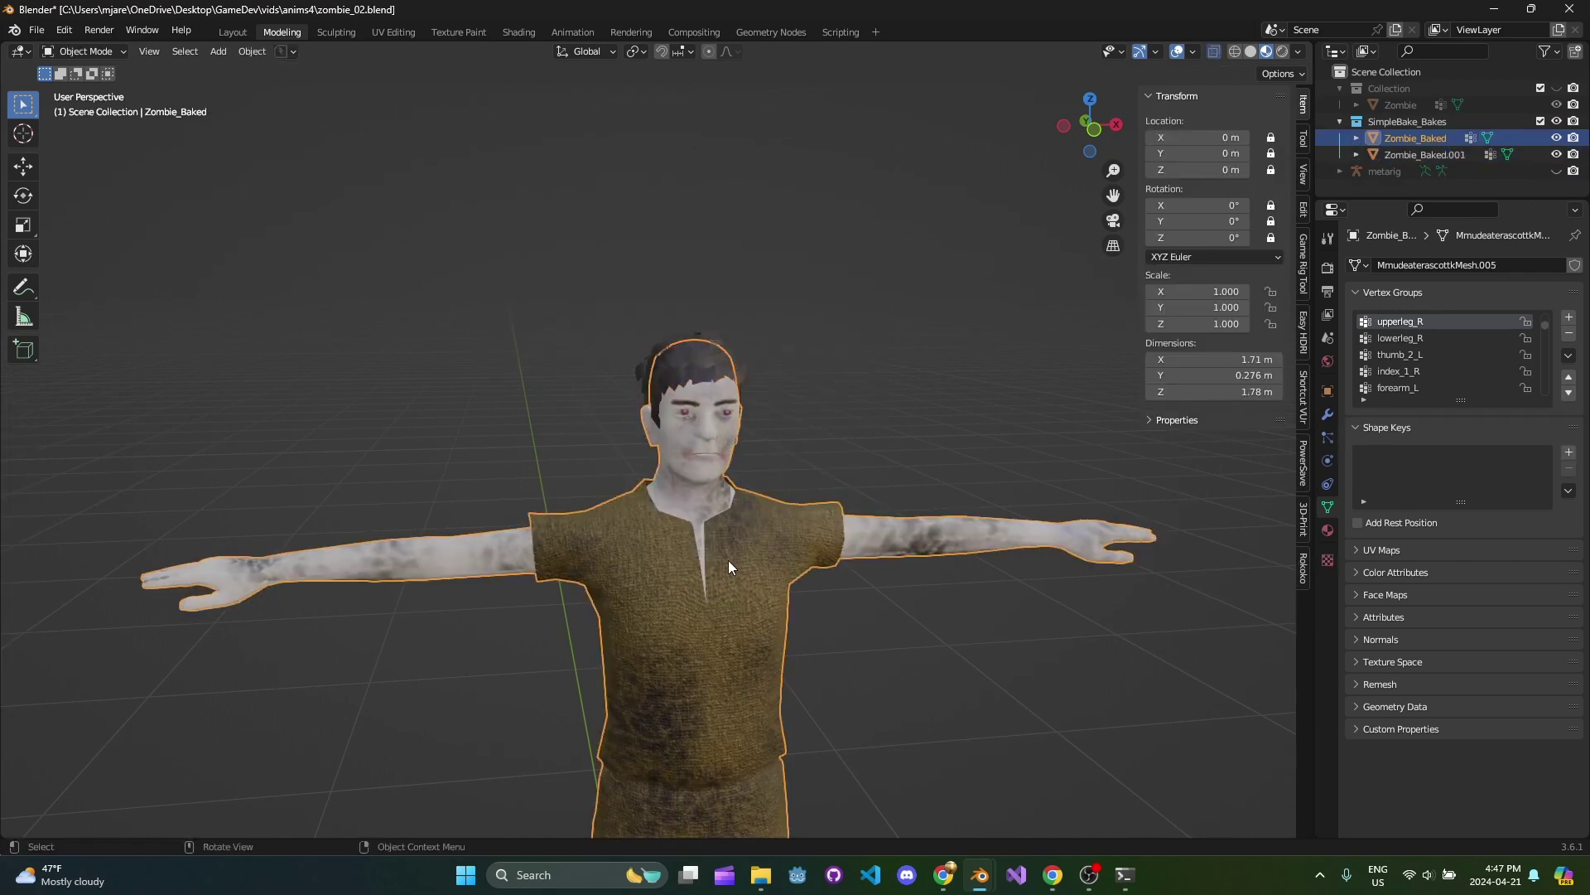
pyautogui.scroll(-2, 714, 539)
pyautogui.moveTo(654, 485); pyautogui.dragTo(440, 414, button='middle')
pyautogui.click(672, 401)
pyautogui.click(716, 543)
pyautogui.moveTo(715, 543); pyautogui.dragTo(888, 548, button='middle')
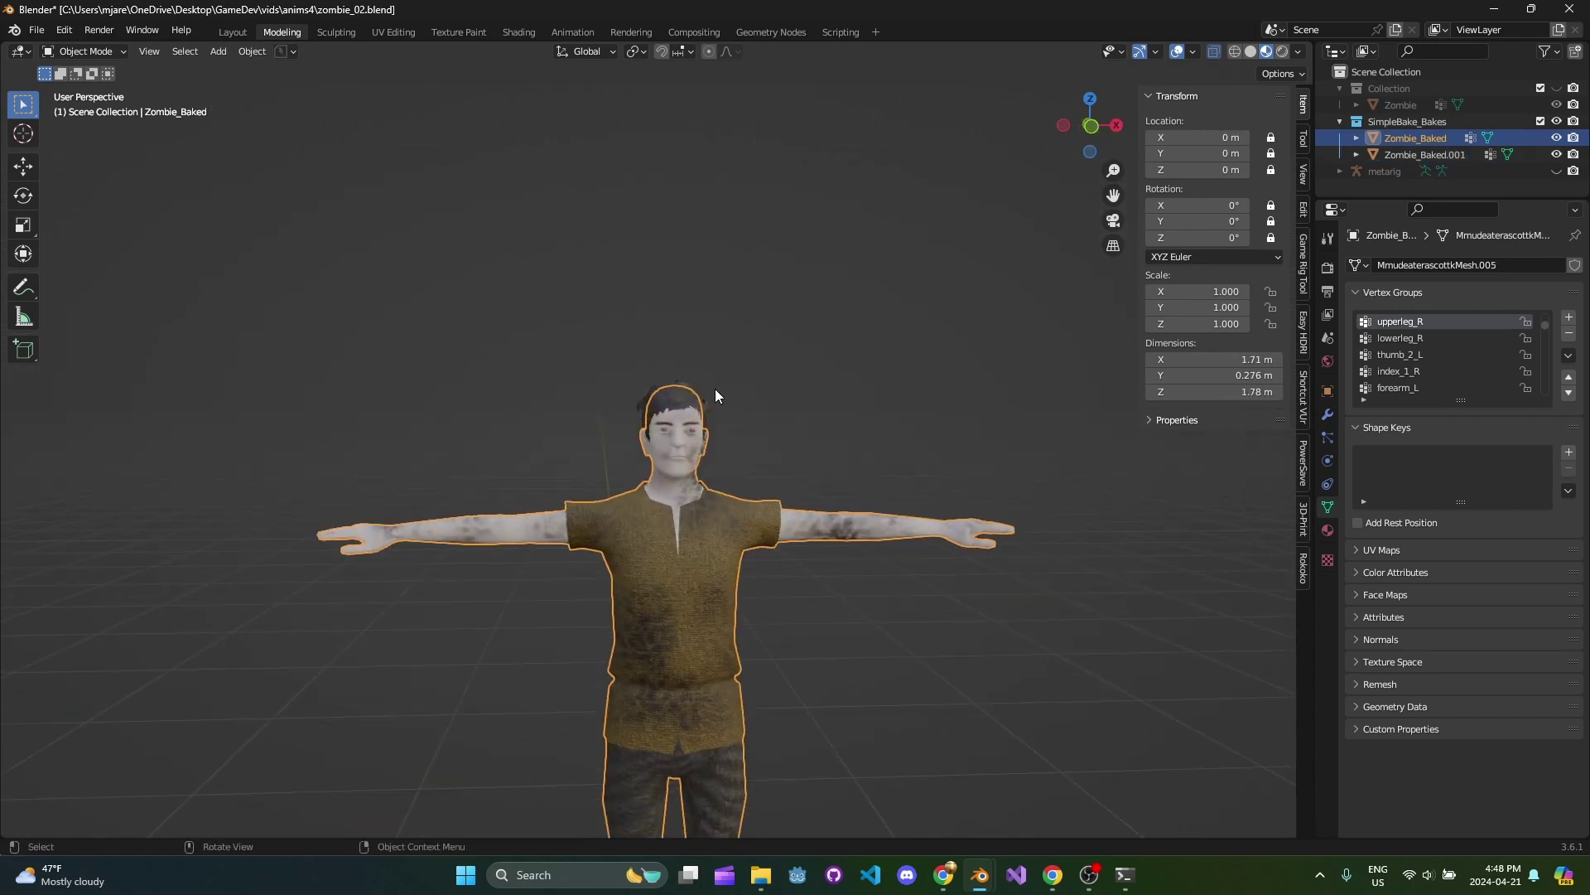
pyautogui.click(711, 398)
pyautogui.press('h')
# Save the file, select the body mesh, and unhide the metarig in front view.
pyautogui.scroll(-2, 785, 465)
pyautogui.hotkey('ctrl', 's')
pyautogui.click(671, 523)
pyautogui.moveTo(673, 524)
pyautogui.mouseDown(button='middle')
pyautogui.moveTo(847, 526)
pyautogui.moveTo(916, 575)
pyautogui.moveTo(746, 575)
pyautogui.moveTo(699, 525)
pyautogui.mouseUp(button='middle')
pyautogui.click(1556, 171)
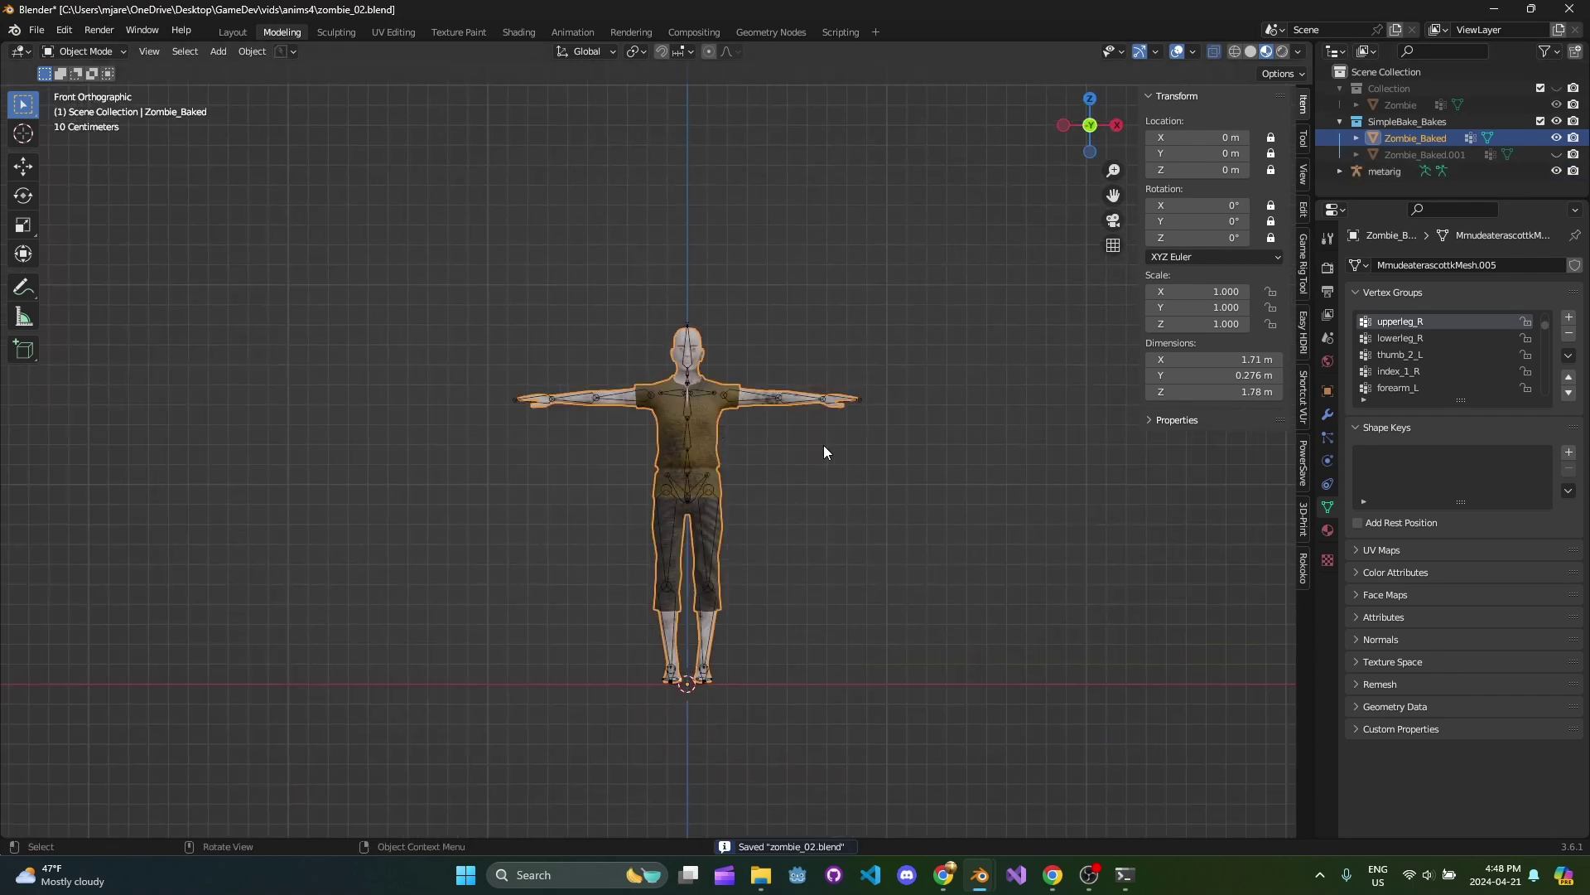
pyautogui.scroll(4, 1108, 253)
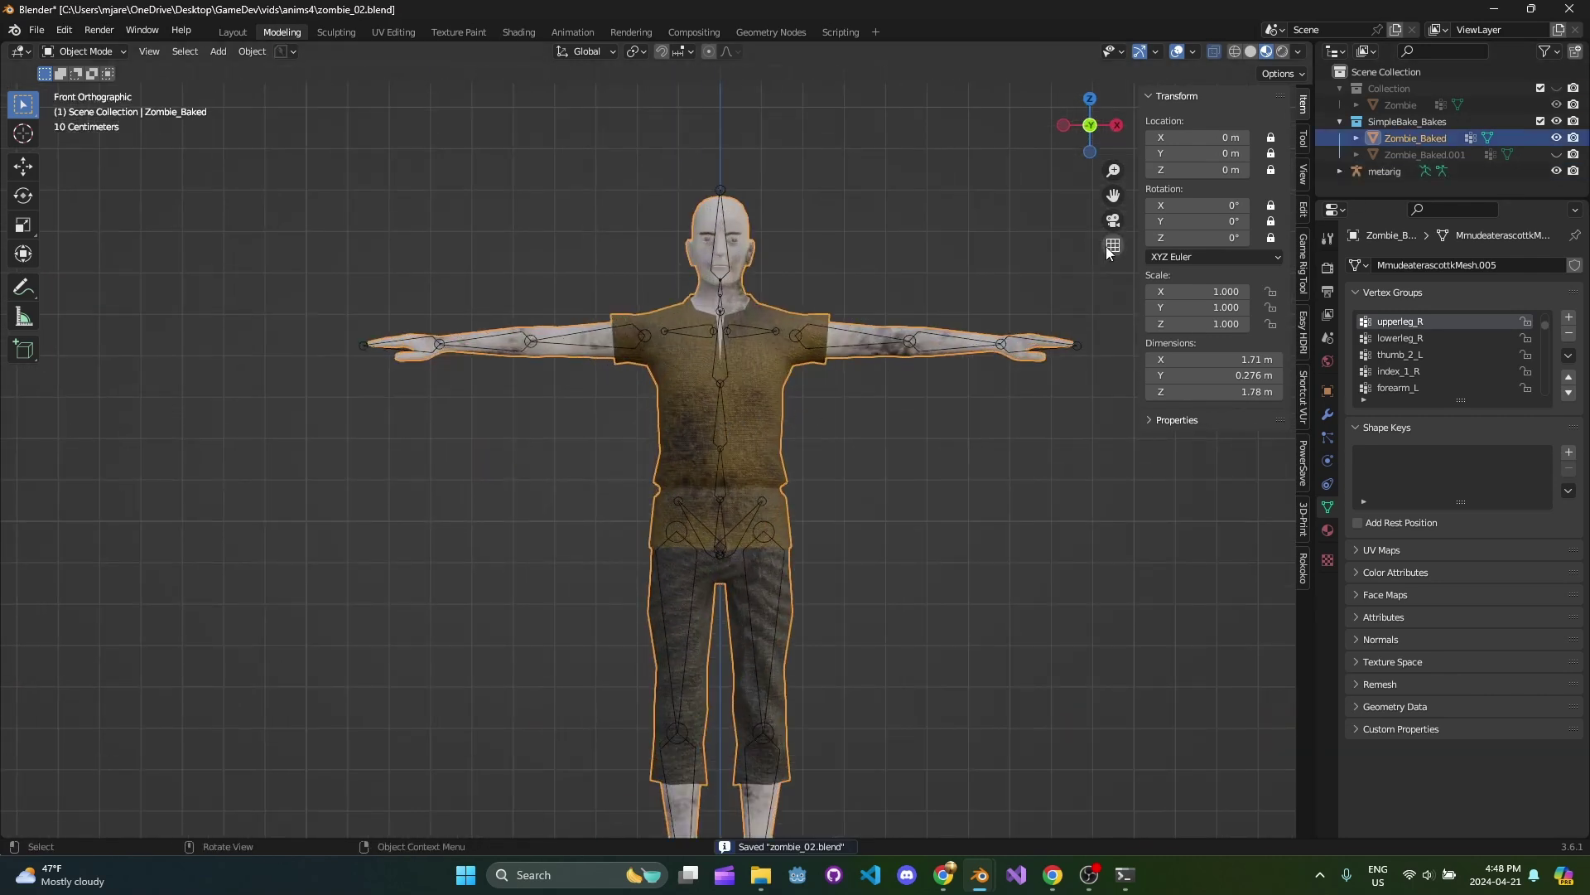
# Try parenting the hairless body mesh to the metarig with automatic weights, and undo it.
pyautogui.keyDown('shift'); pyautogui.click(723, 360); pyautogui.keyUp('shift')
pyautogui.hotkey('ctrl', 'p')
pyautogui.click(761, 381)
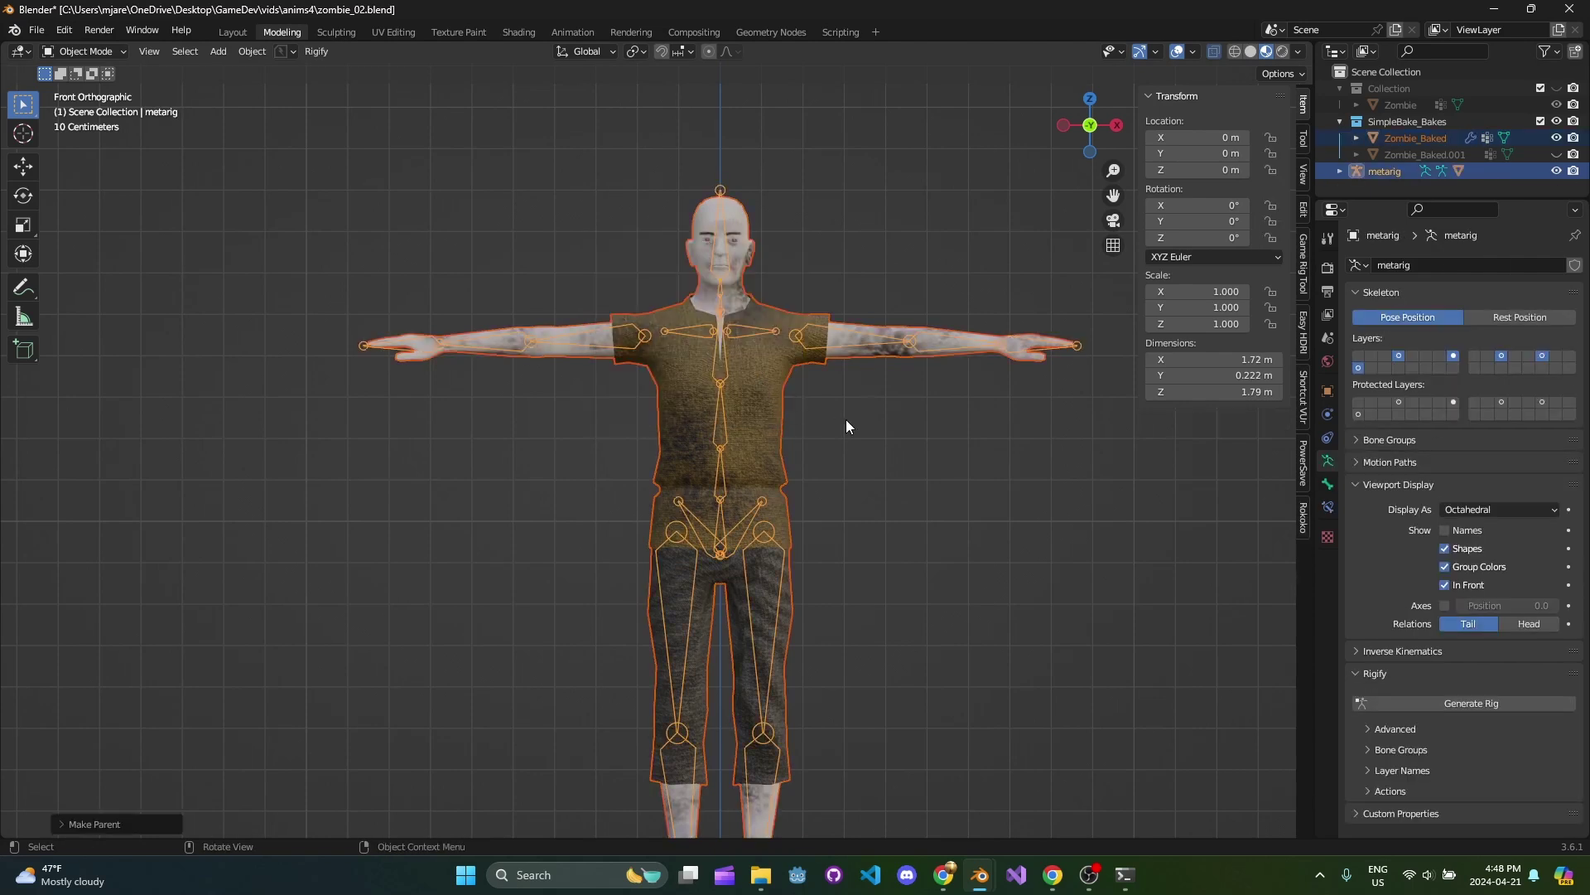
pyautogui.hotkey('ctrl', 'z')
pyautogui.hotkey('ctrl', 'z')
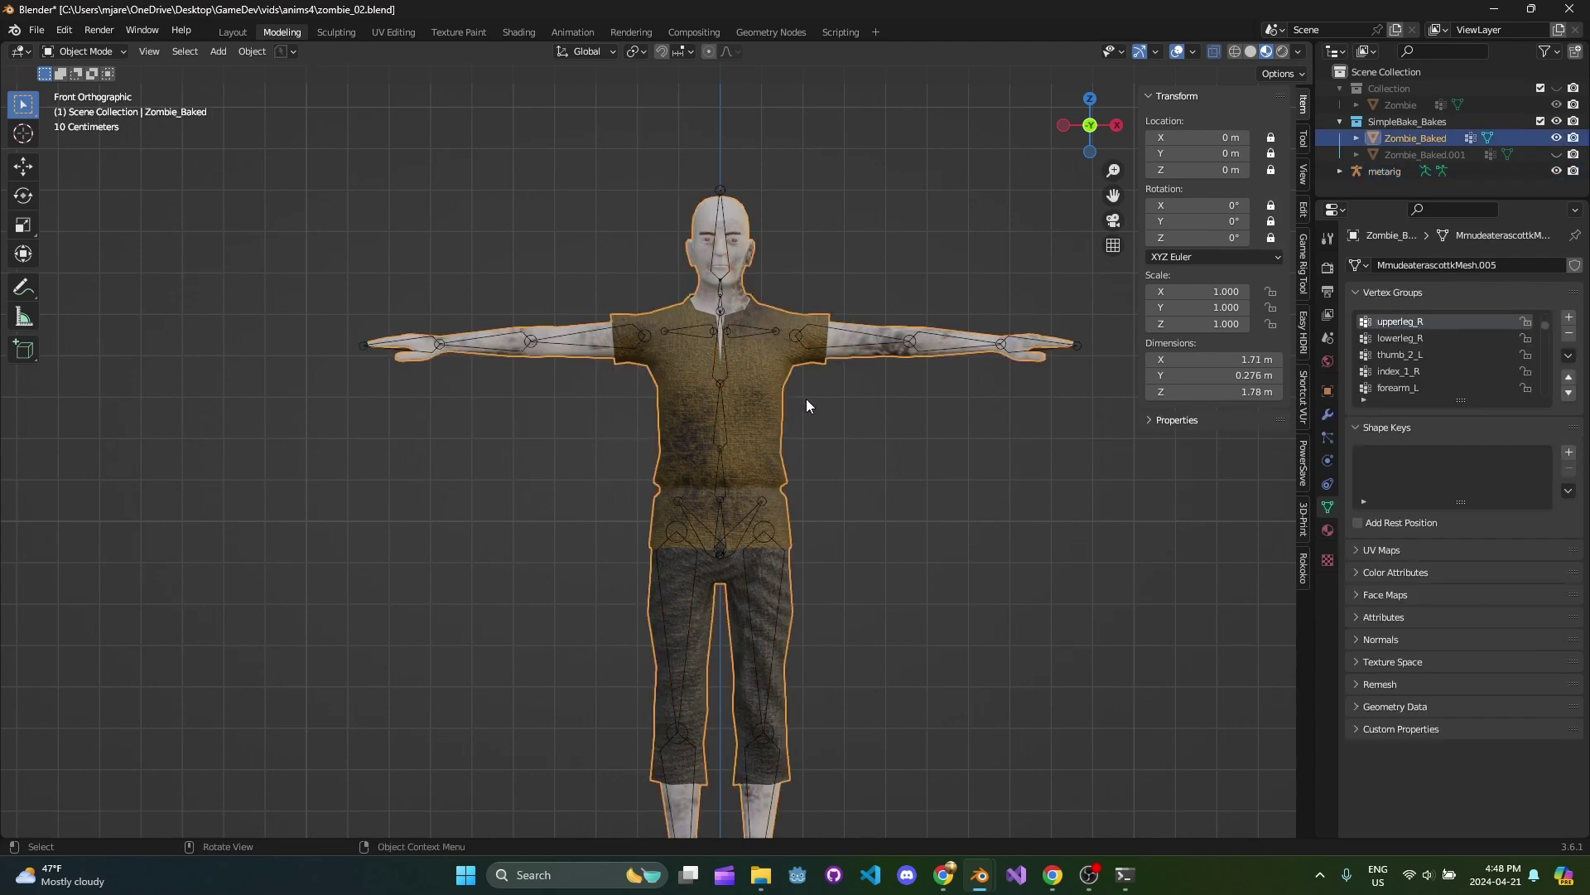
# Save the file, select the metarig, and generate the Rigify control rig from it.
pyautogui.hotkey('ctrl', 's')
pyautogui.moveTo(807, 405); pyautogui.dragTo(784, 336, button='middle')
pyautogui.click(1381, 171)
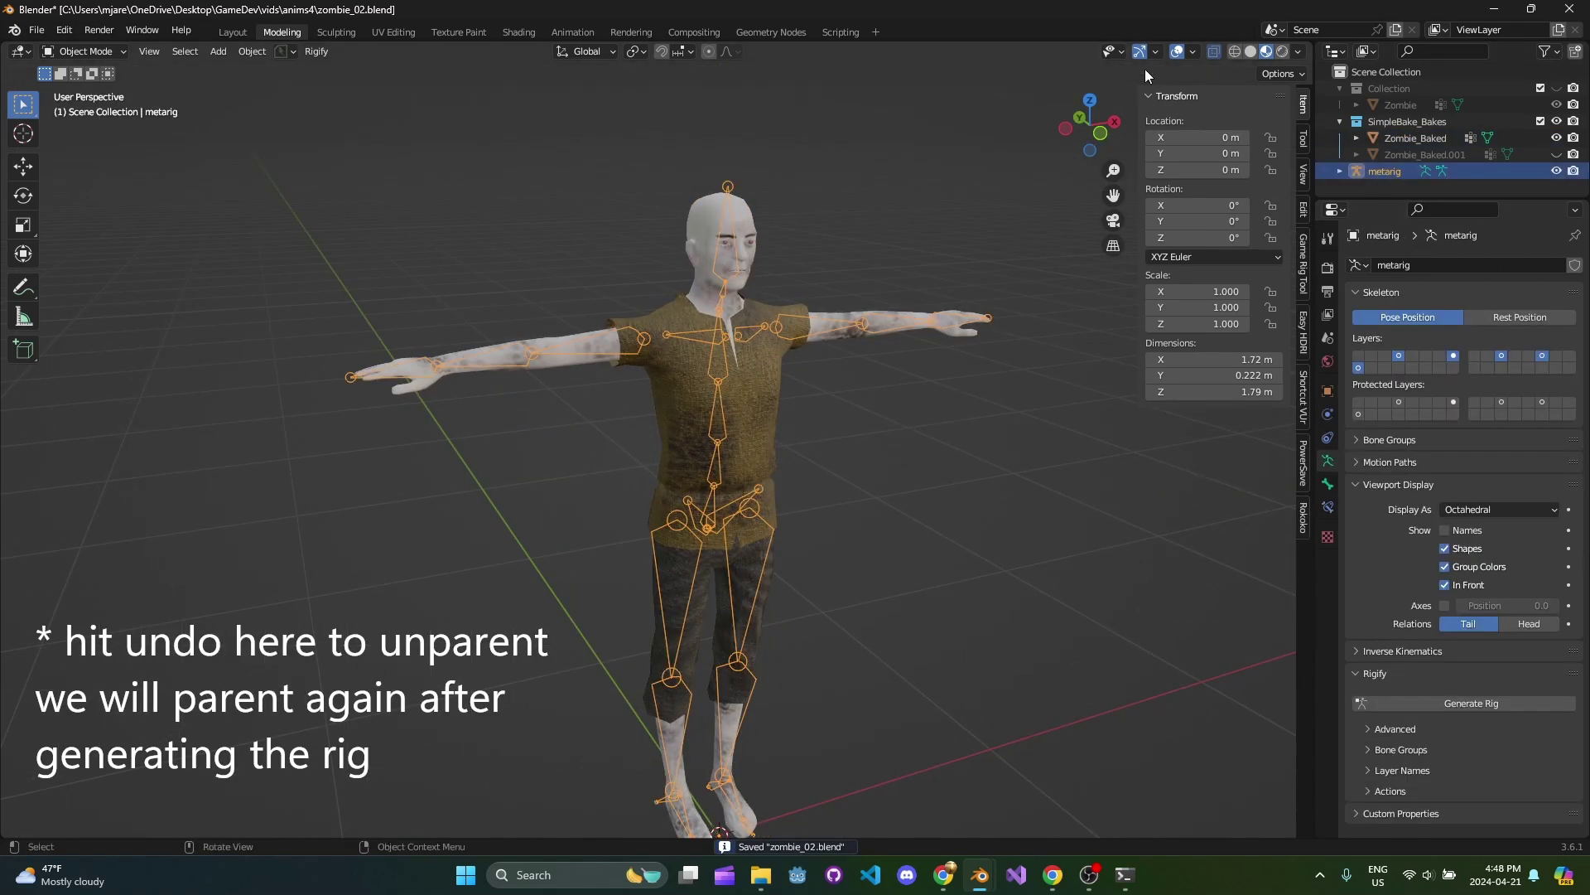
pyautogui.hotkey('alt', 'z')
pyautogui.keyDown('shift'); pyautogui.moveTo(907, 415); pyautogui.dragTo(889, 355, button='middle'); pyautogui.keyUp('shift')
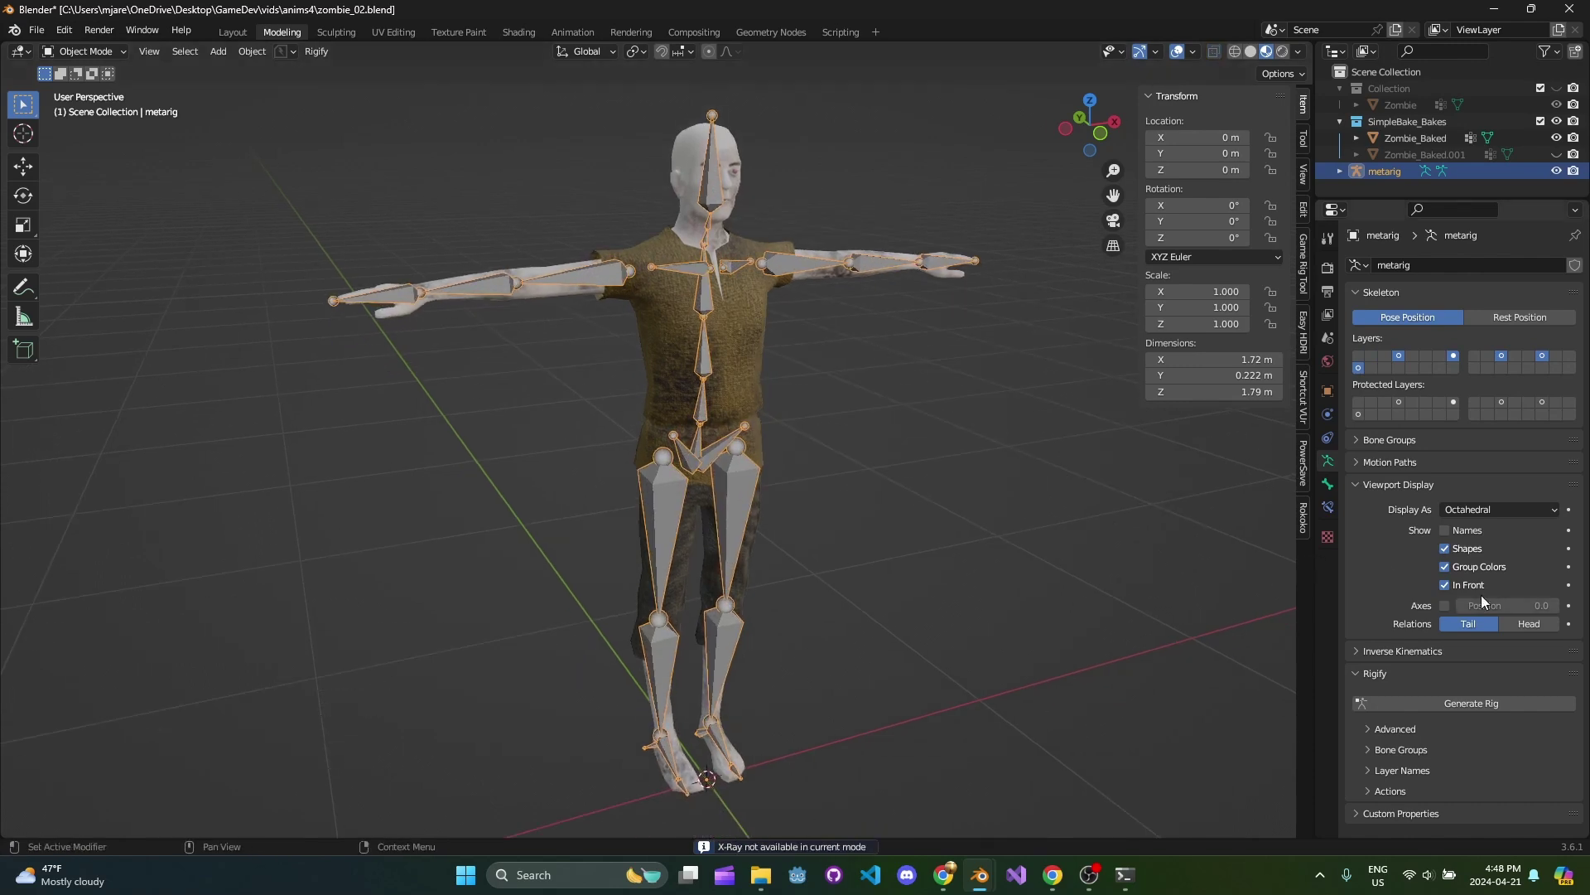
pyautogui.click(1554, 708)
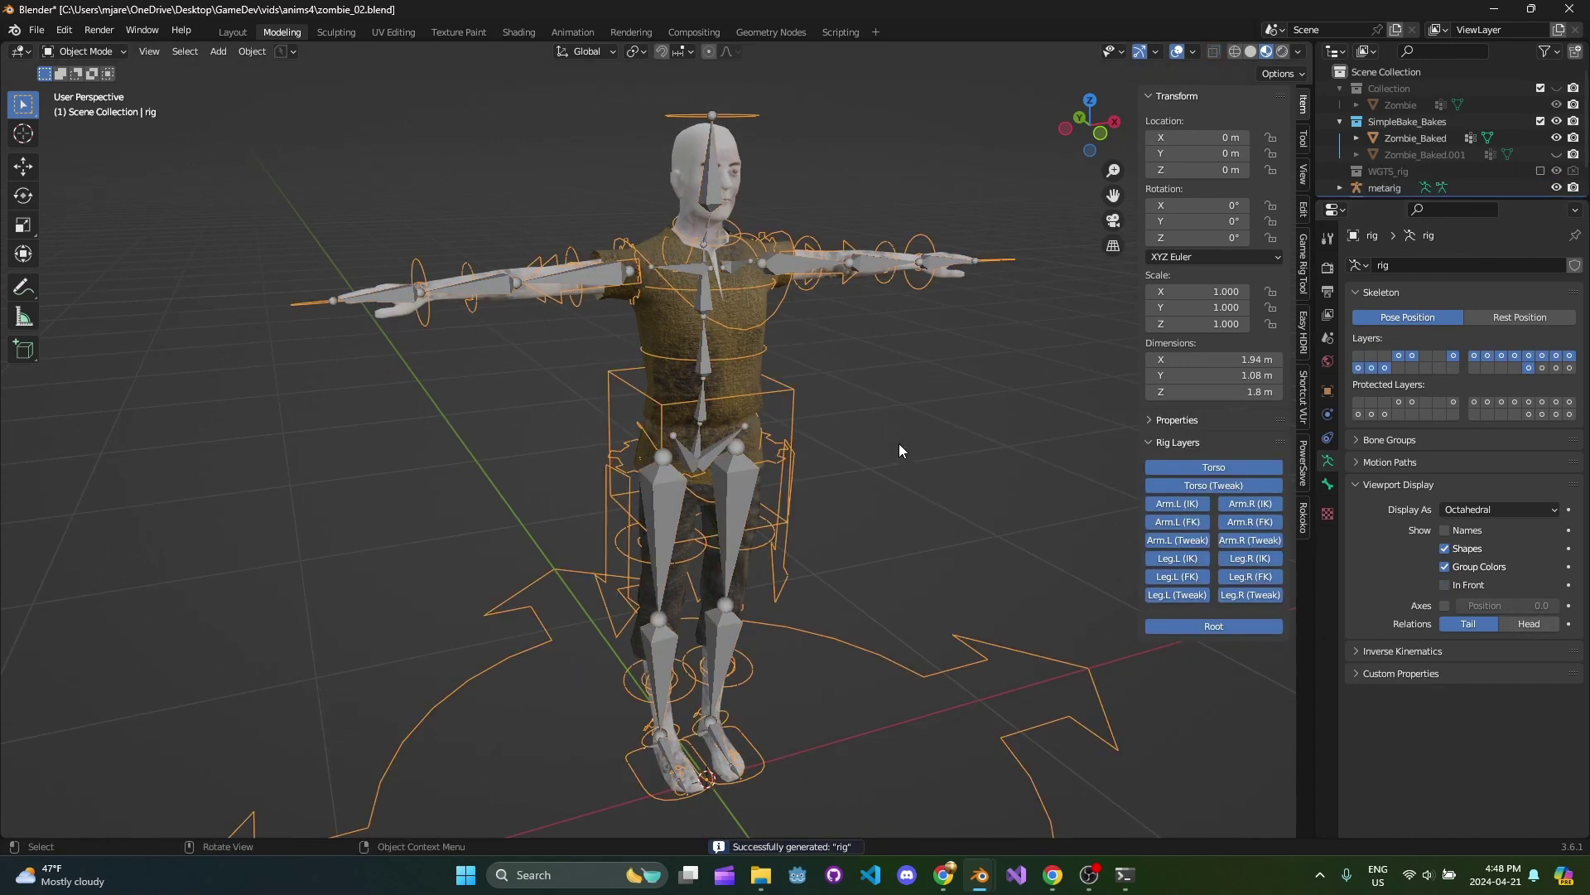
# Select the body mesh, the metarig and the generated rig, and parent them to the rig with automatic weights.
pyautogui.moveTo(898, 444); pyautogui.dragTo(717, 425, button='middle')
pyautogui.click(717, 426)
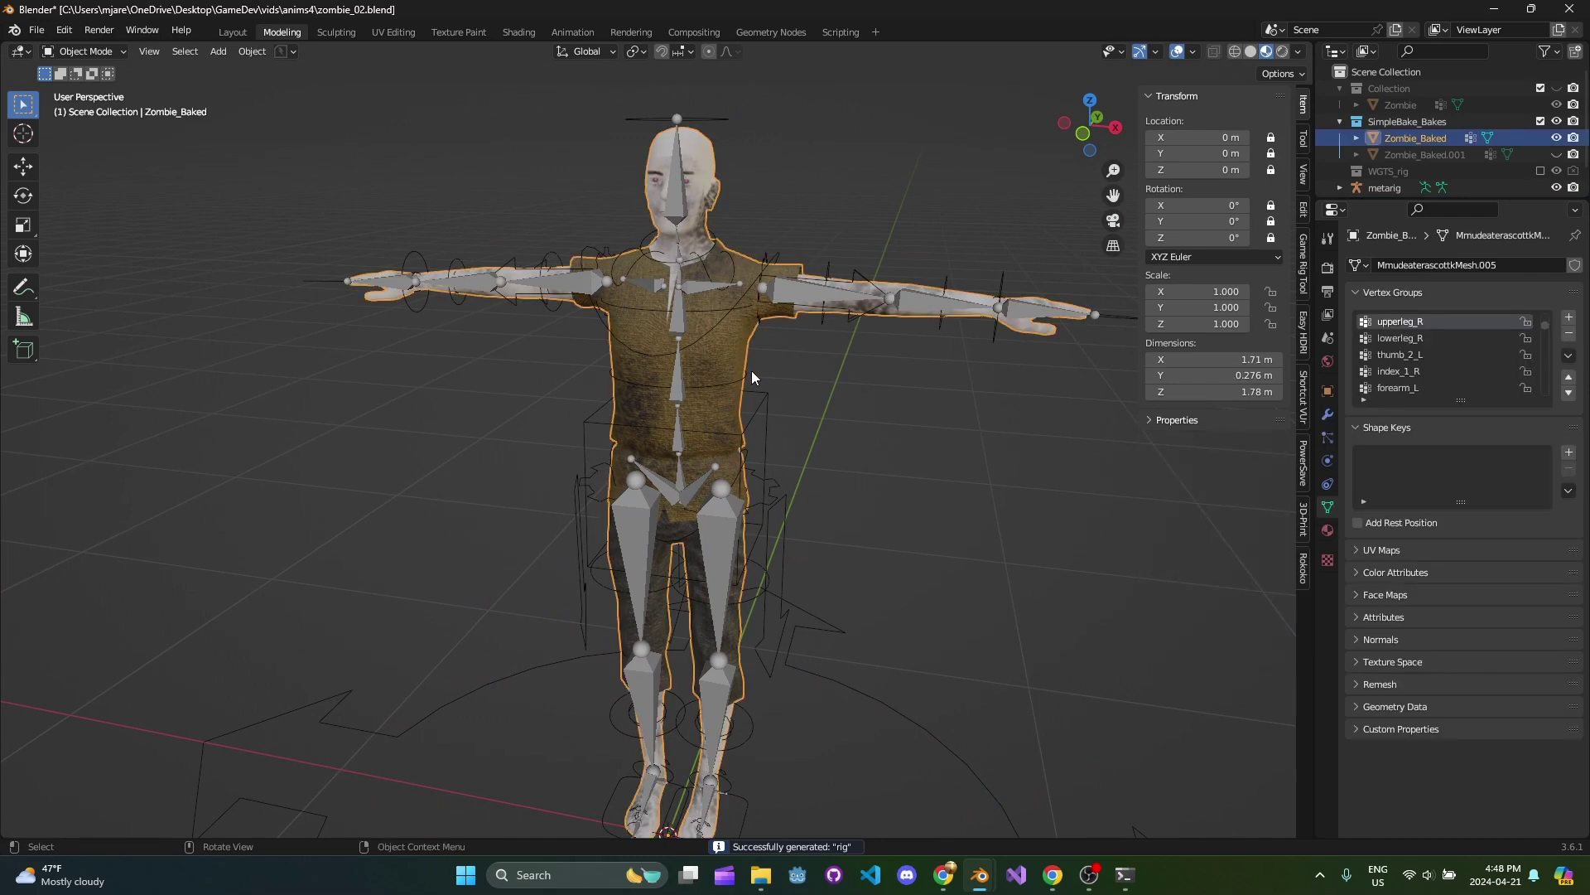
pyautogui.keyDown('shift'); pyautogui.click(682, 381); pyautogui.keyUp('shift')
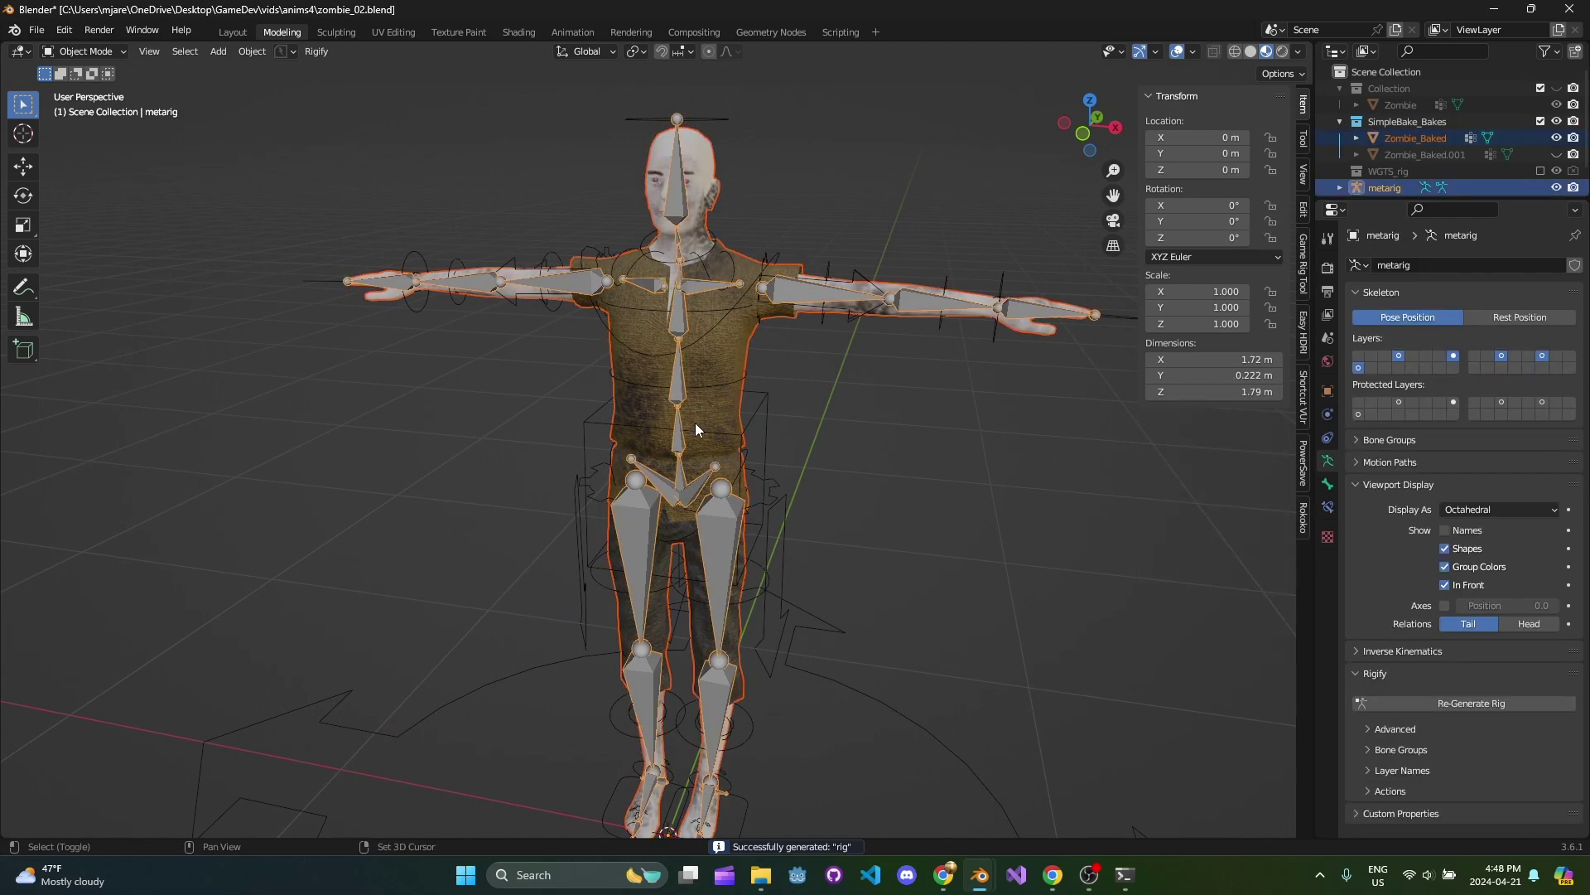
pyautogui.keyDown('shift'); pyautogui.click(587, 424); pyautogui.keyUp('shift')
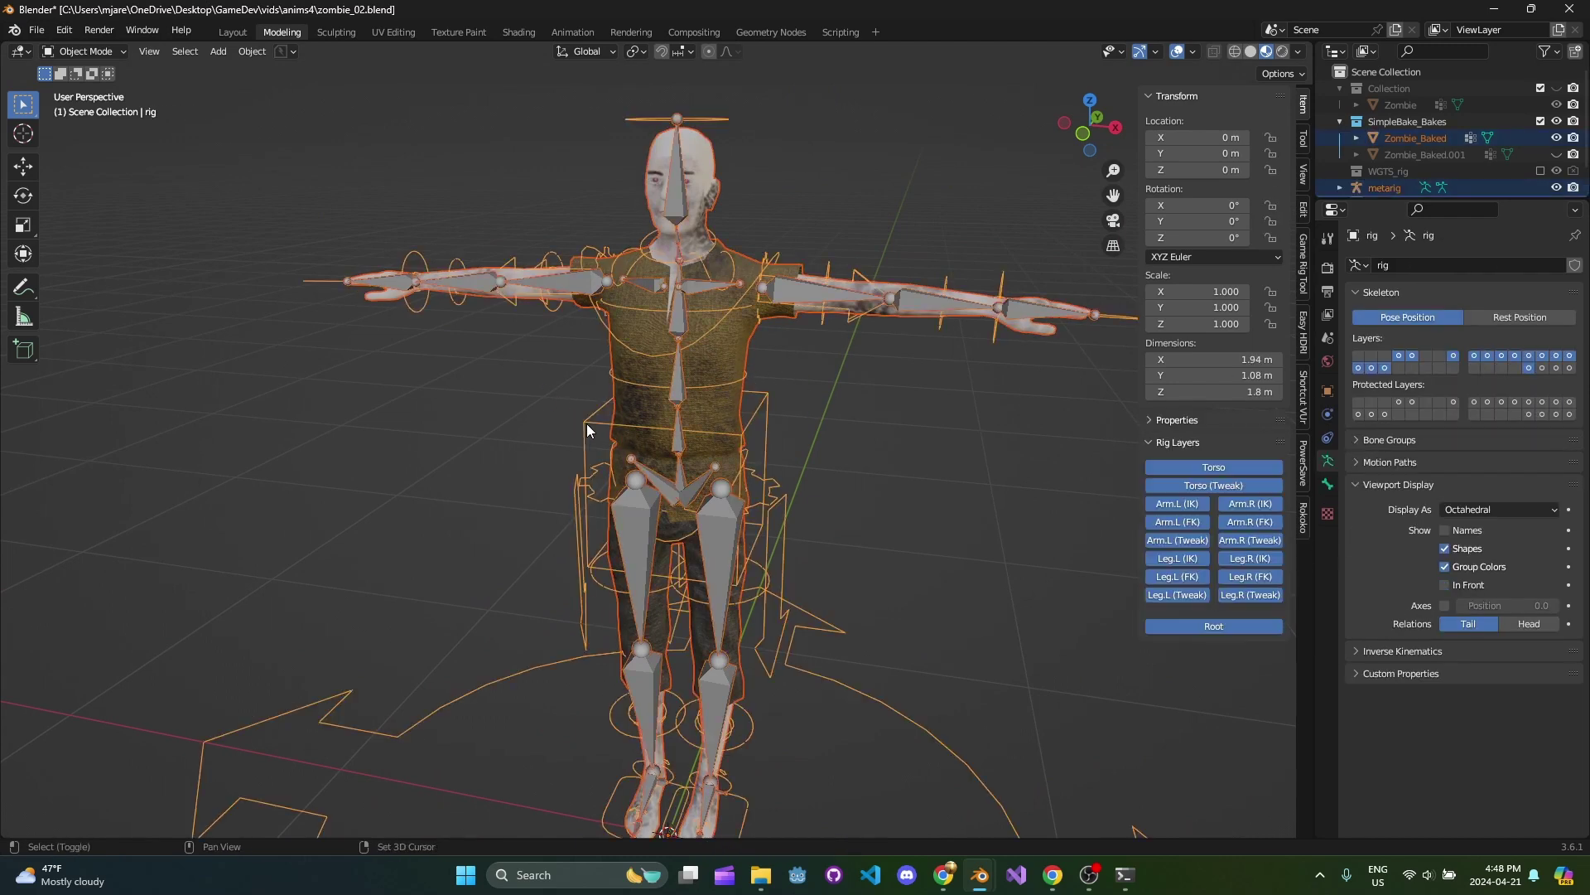
pyautogui.hotkey('ctrl', 'p')
pyautogui.click(861, 442)
pyautogui.scroll(-3, 862, 443)
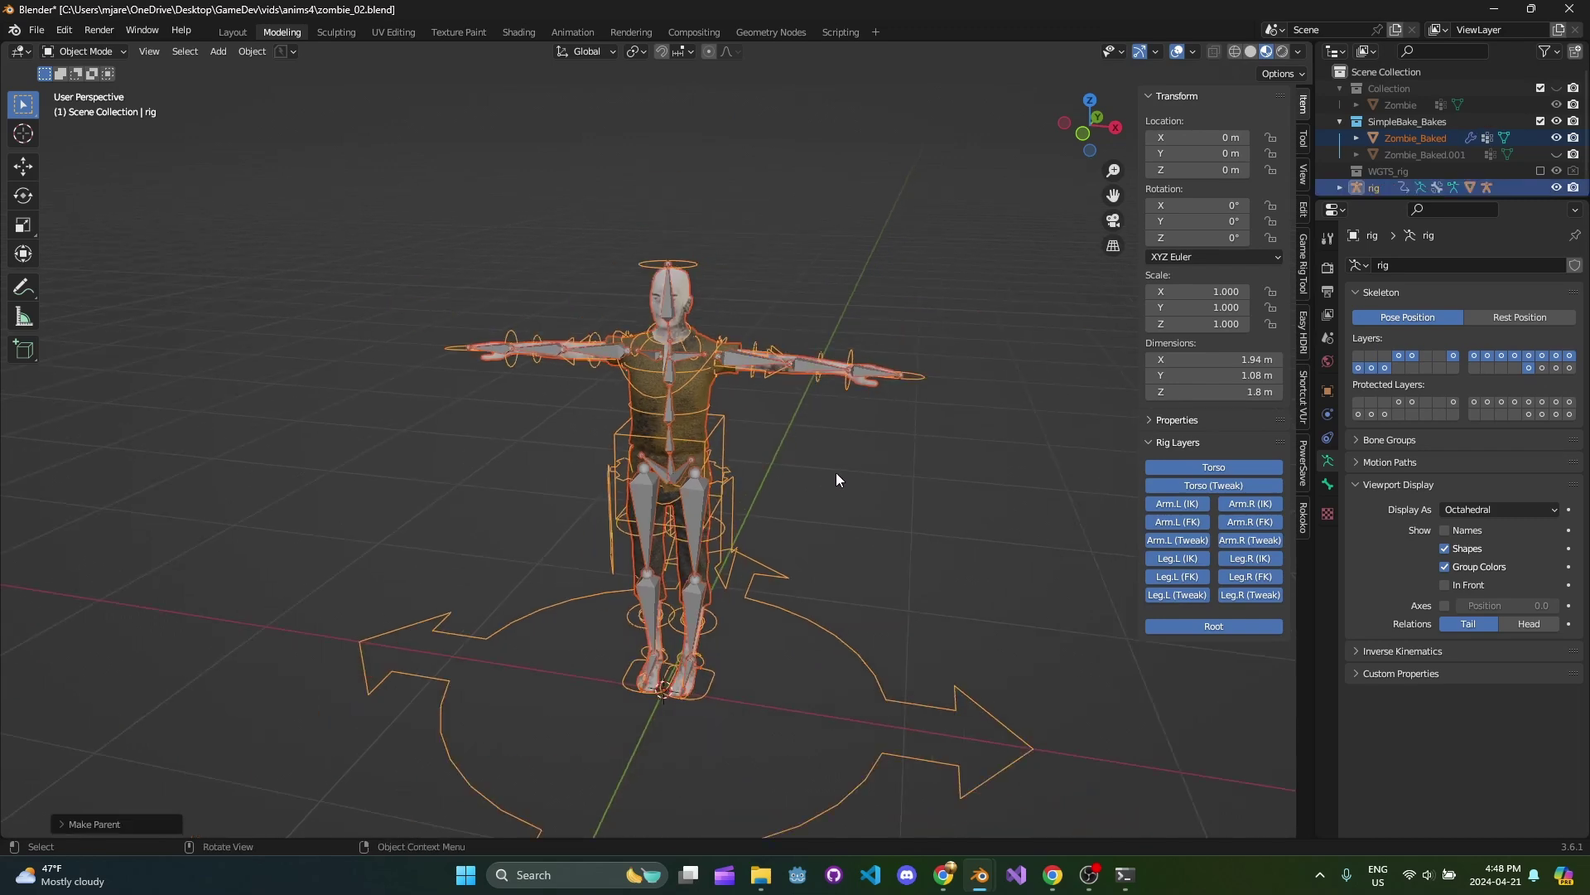
# Select only the generated rig and switch it to Pose Mode.
pyautogui.click(836, 472)
pyautogui.click(672, 371)
pyautogui.click(823, 434)
pyautogui.click(911, 377)
pyautogui.moveTo(854, 423); pyautogui.dragTo(843, 445, button='middle')
pyautogui.click(109, 55)
pyautogui.click(112, 110)
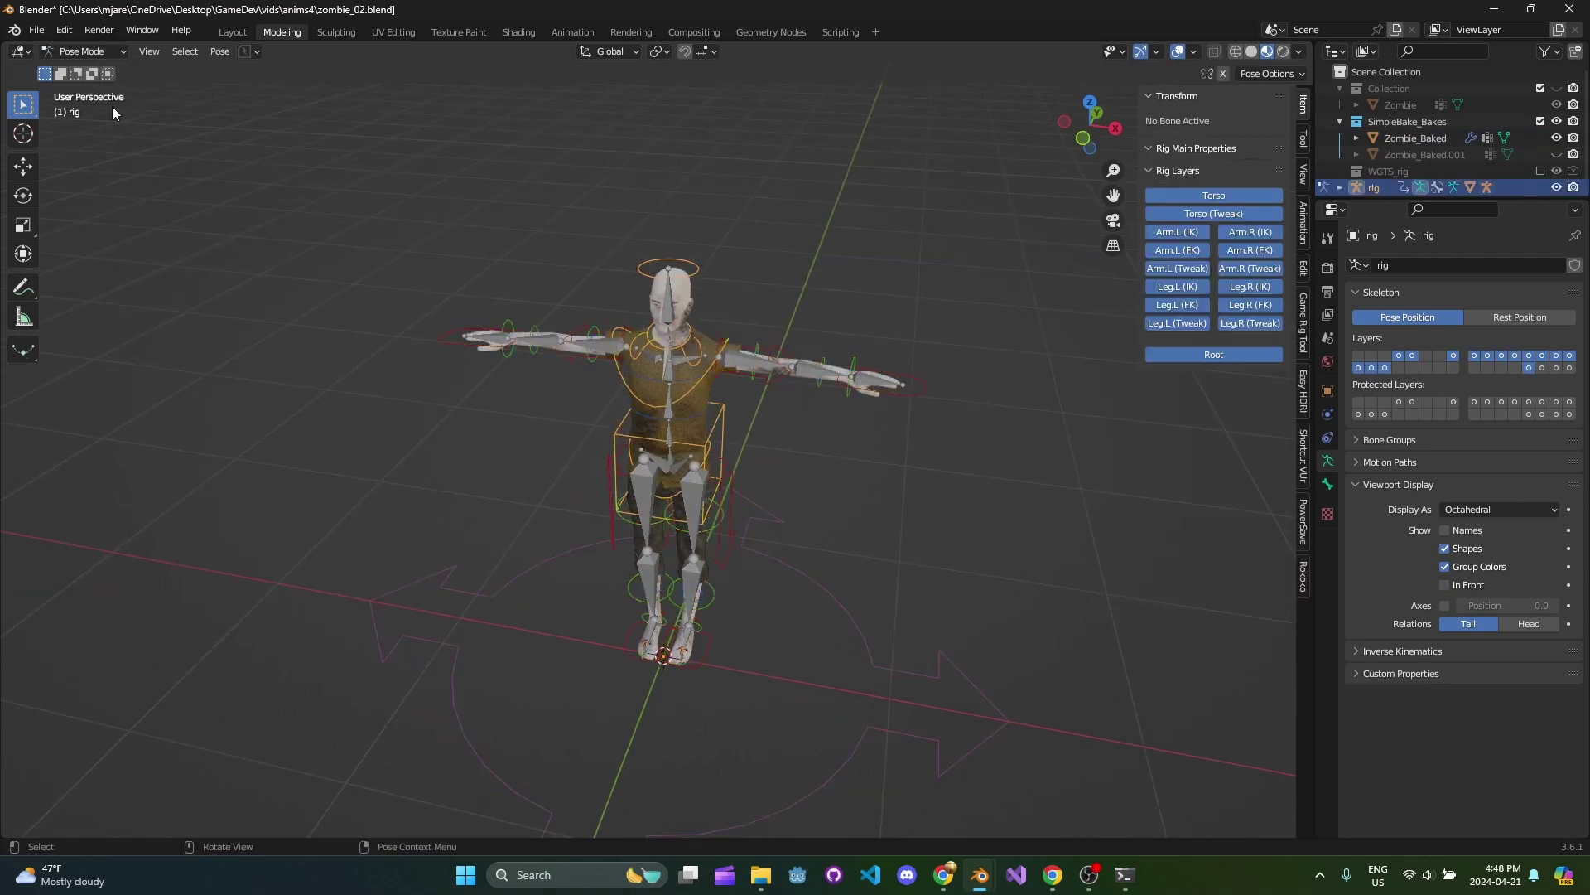
# Test the binding by moving the left hand IK control, and cancel the move.
pyautogui.click(923, 384)
pyautogui.press('g')
pyautogui.rightClick(850, 424)
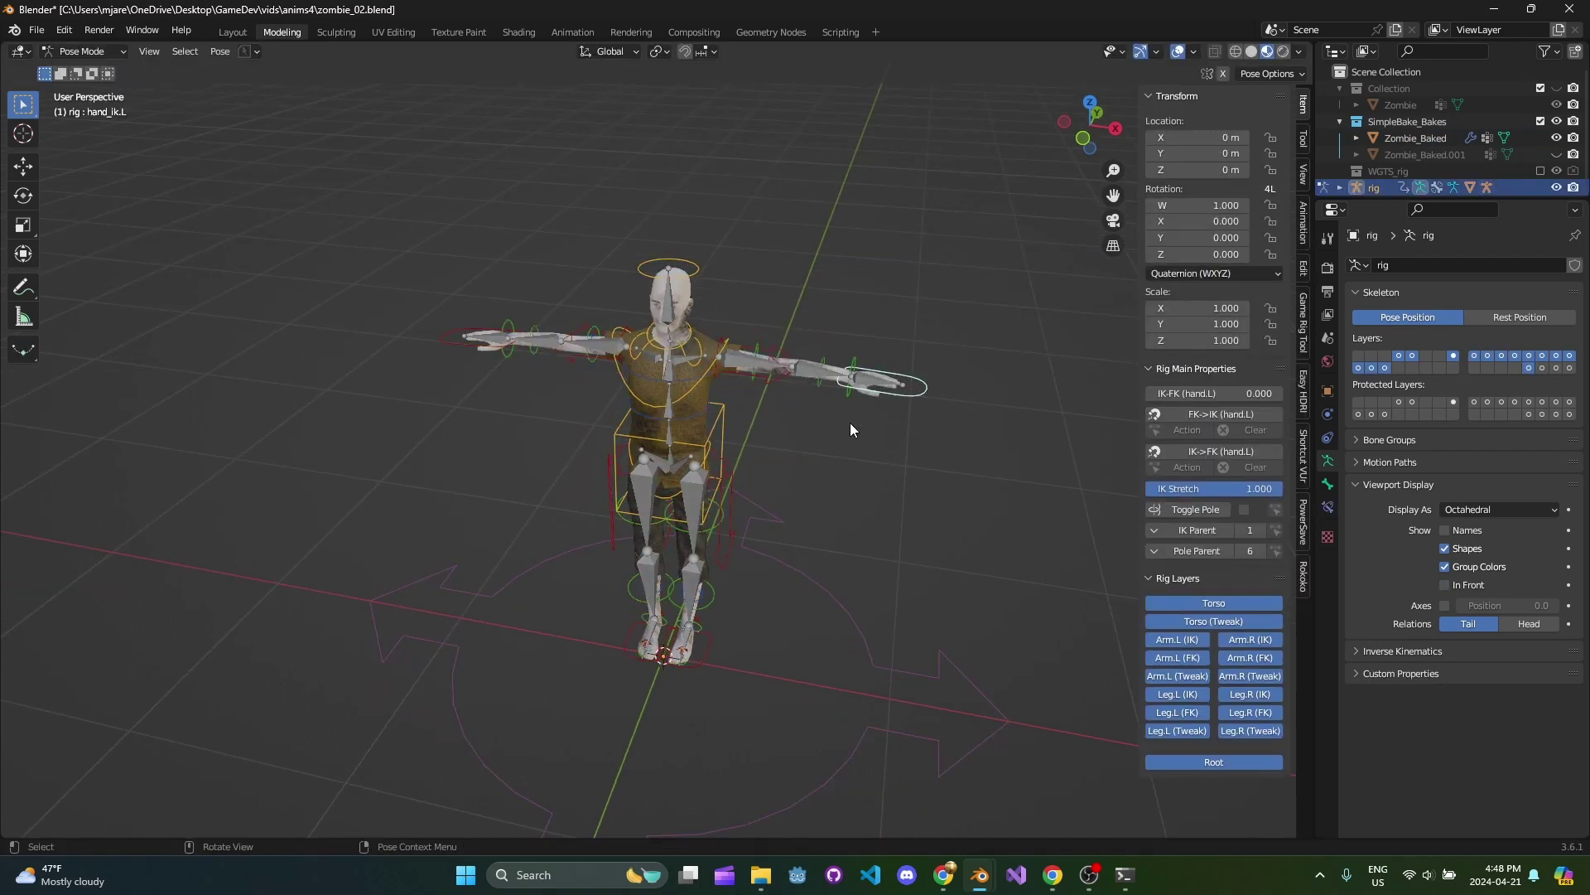
# Test-rotate the head control in side view to check the head and neck deformation, and cancel it.
pyautogui.moveTo(710, 324); pyautogui.dragTo(672, 346, button='middle')
pyautogui.scroll(2, 658, 291)
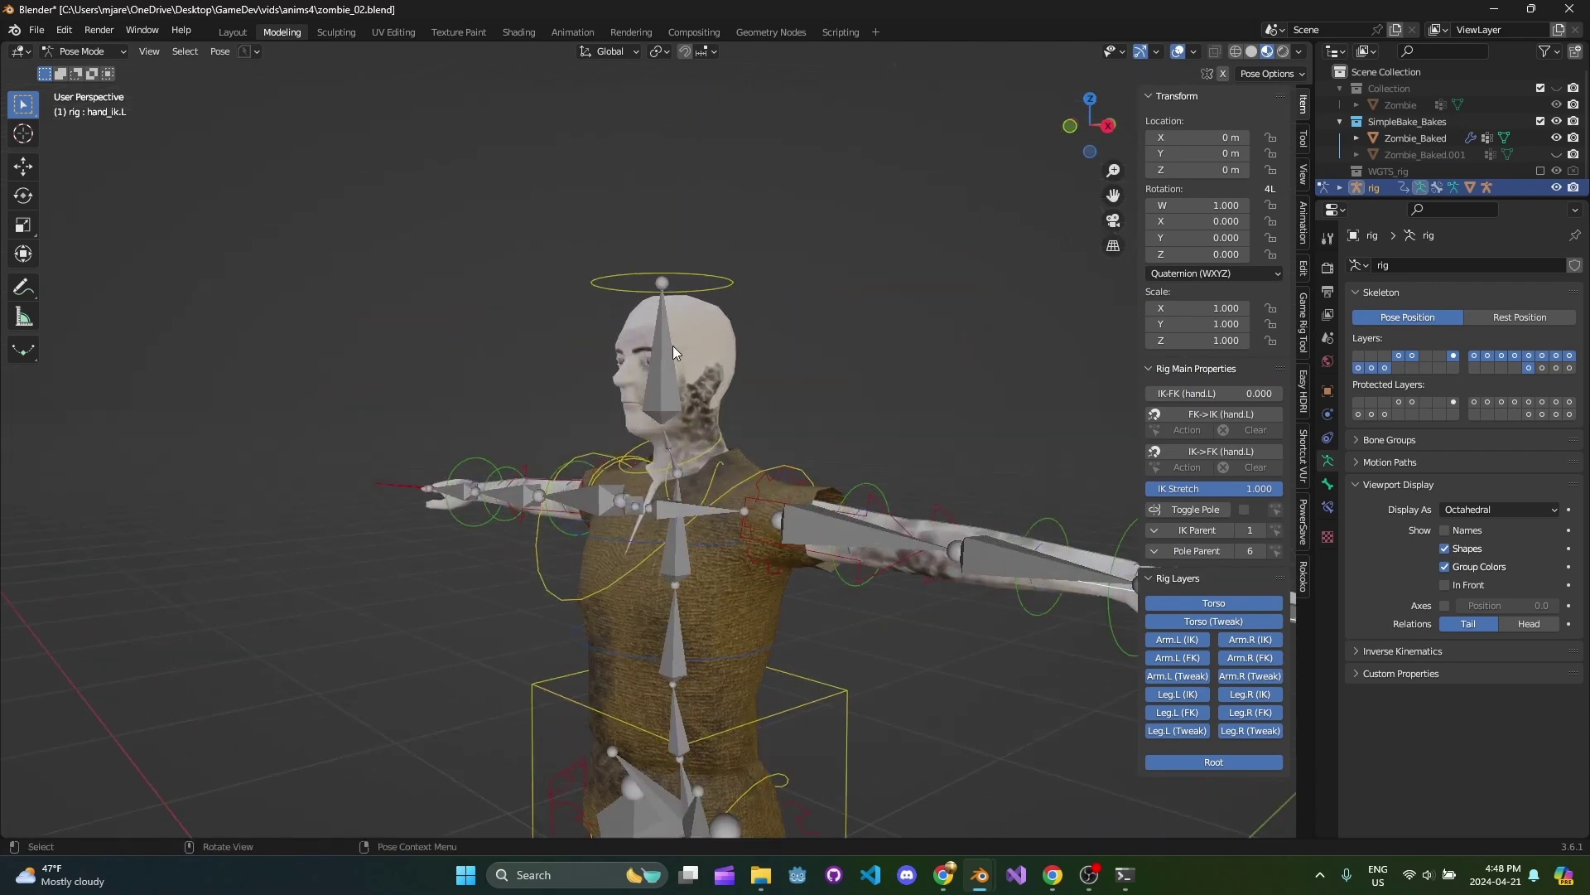
pyautogui.scroll(3, 686, 290)
pyautogui.click(686, 290)
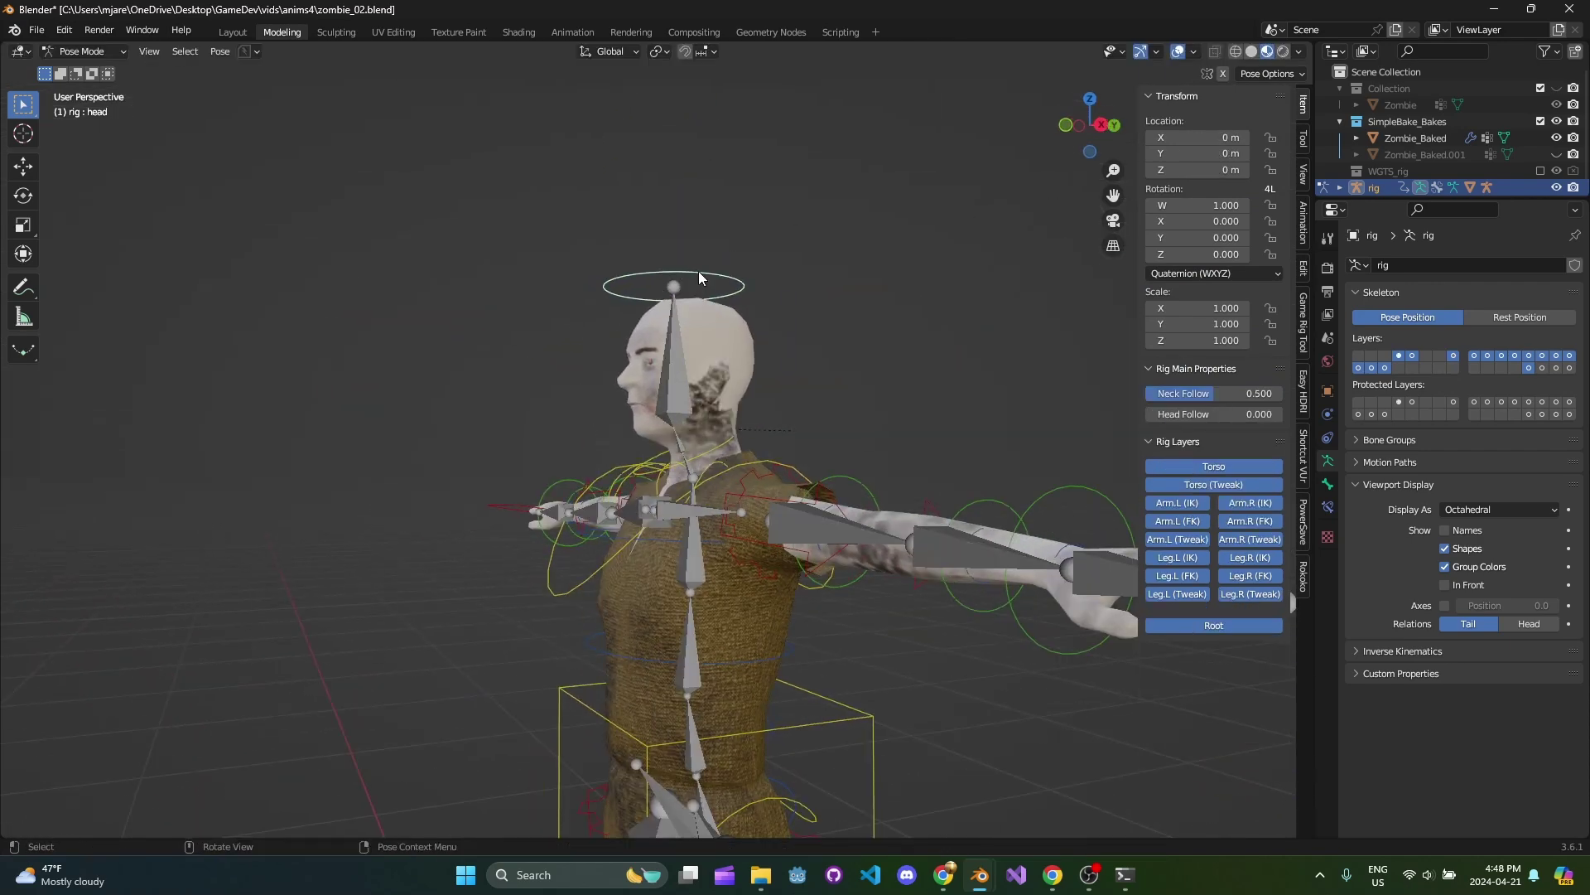
pyautogui.click(708, 449)
pyautogui.moveTo(807, 405); pyautogui.dragTo(897, 410, button='middle')
pyautogui.moveTo(728, 266); pyautogui.dragTo(634, 271, button='middle')
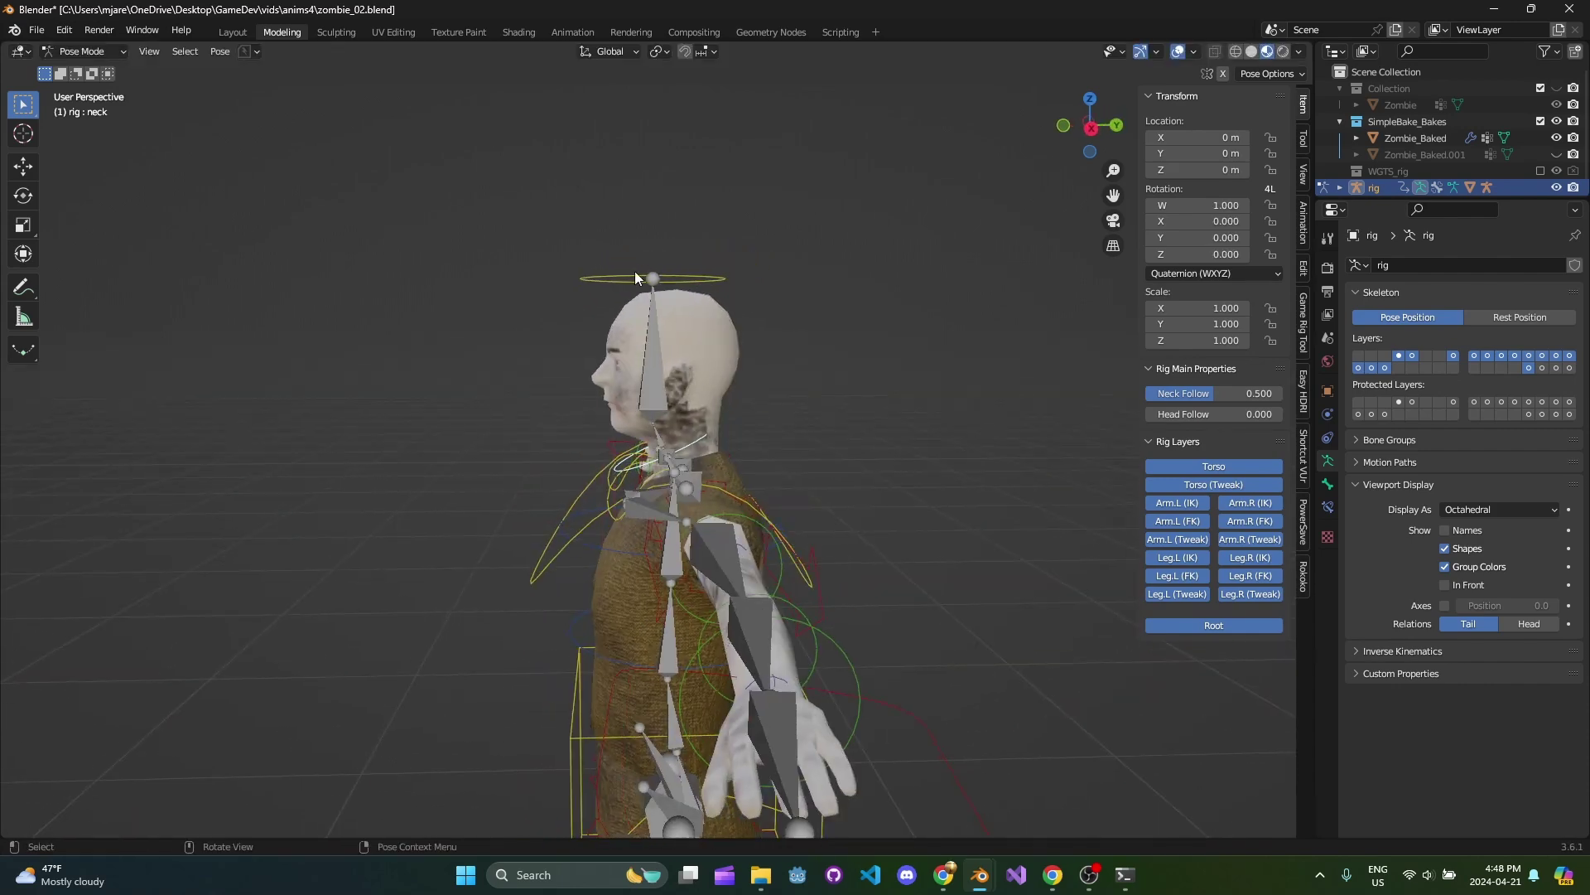
pyautogui.click(701, 277)
pyautogui.press('r')
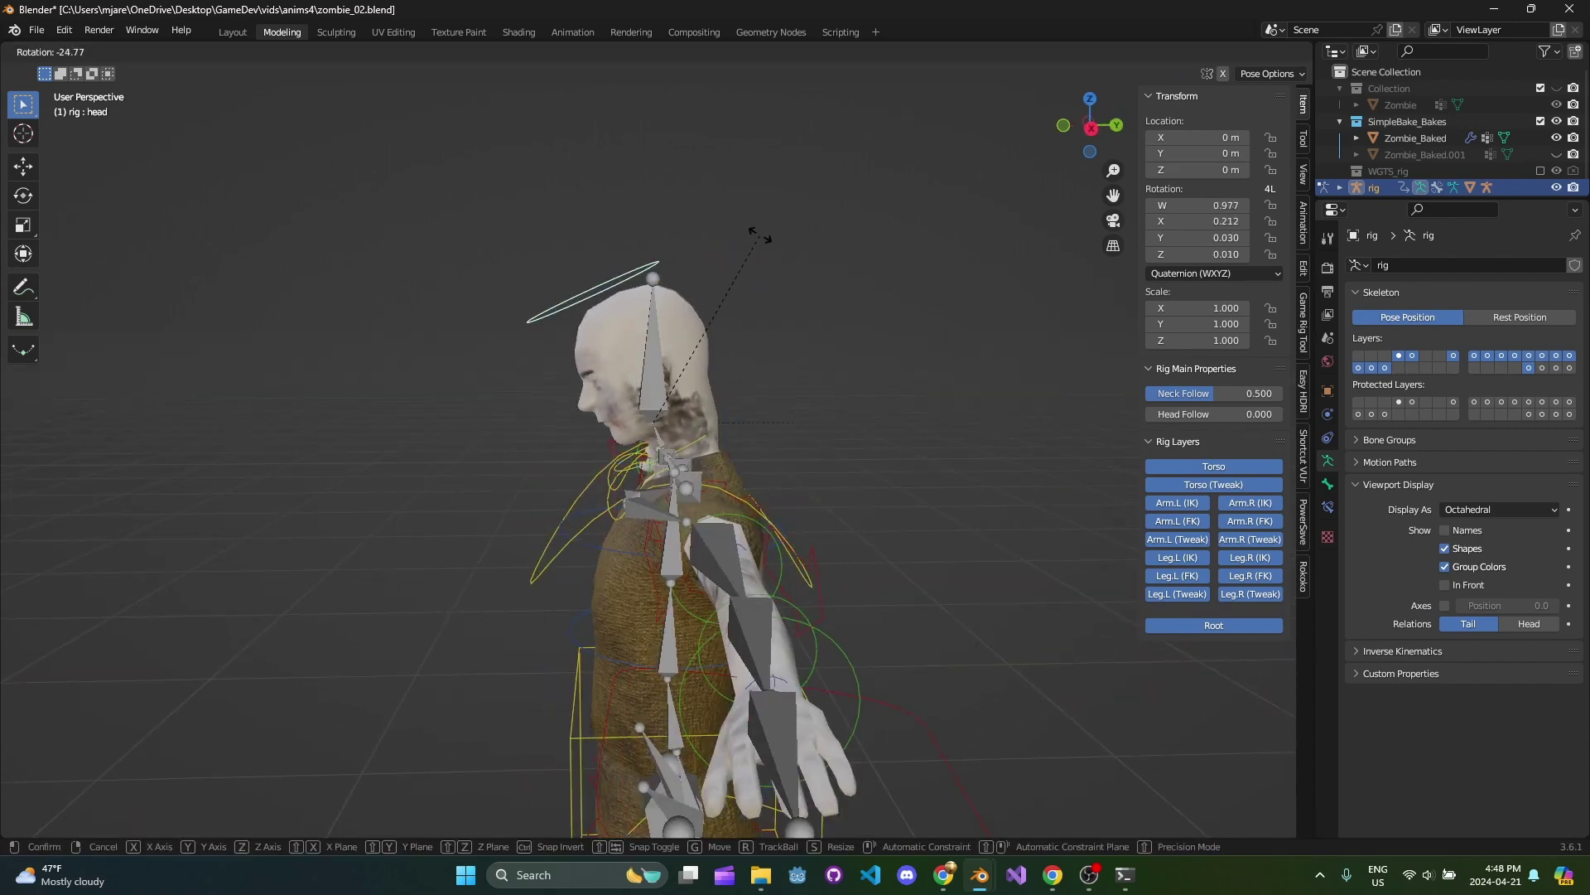
pyautogui.press('Escape')
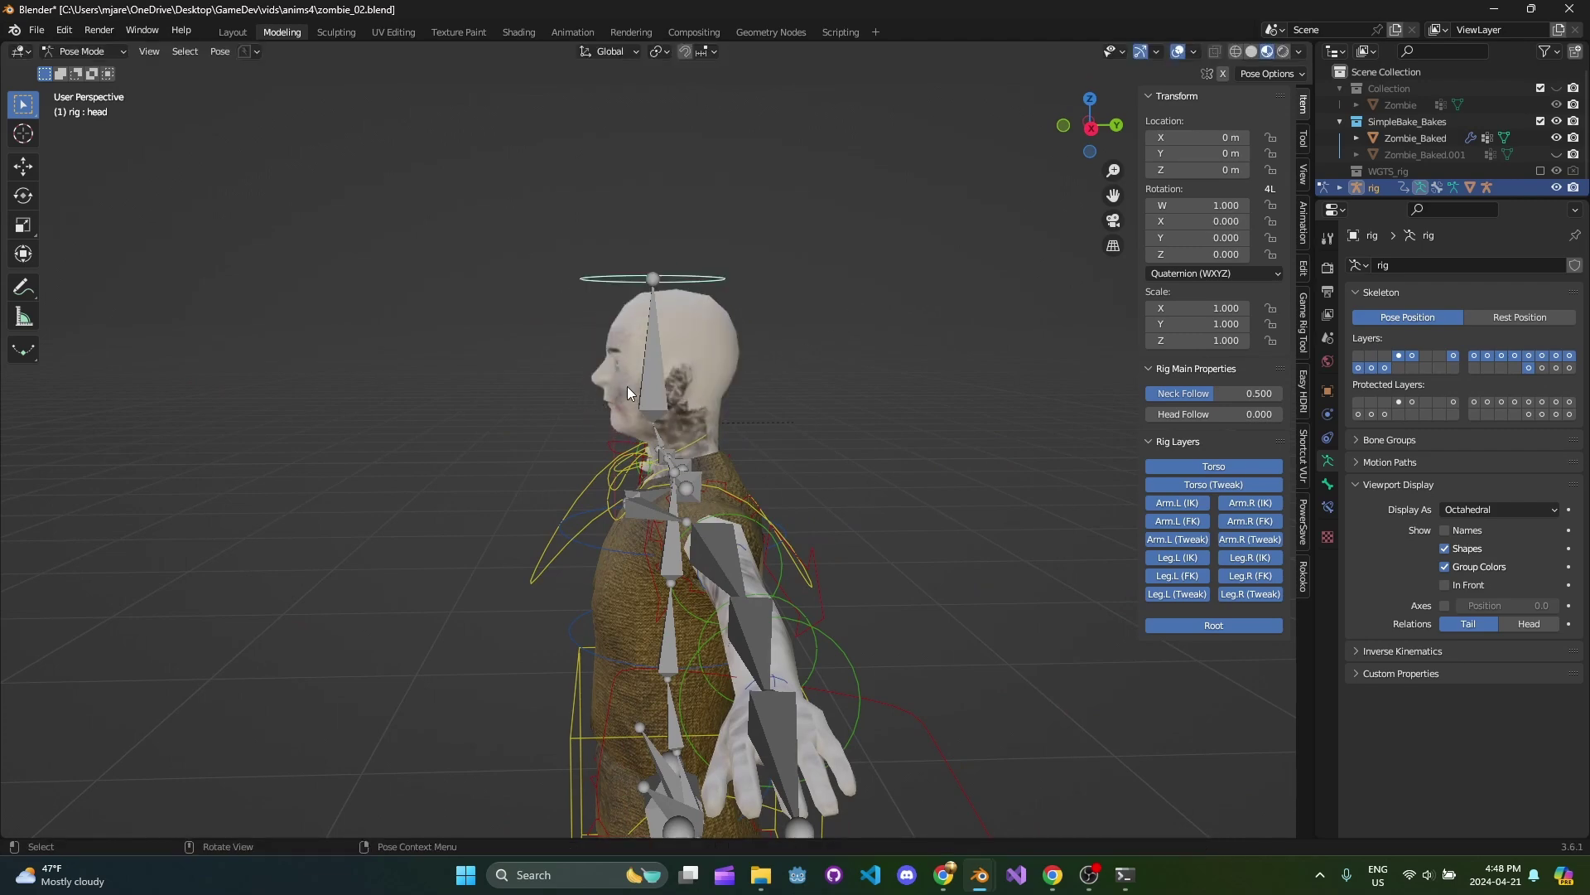
# Repeat the head control's rotation test, cancel it, and examine the face and neck up close.
pyautogui.scroll(1, 634, 451)
pyautogui.scroll(-2, 595, 455)
pyautogui.press('r')
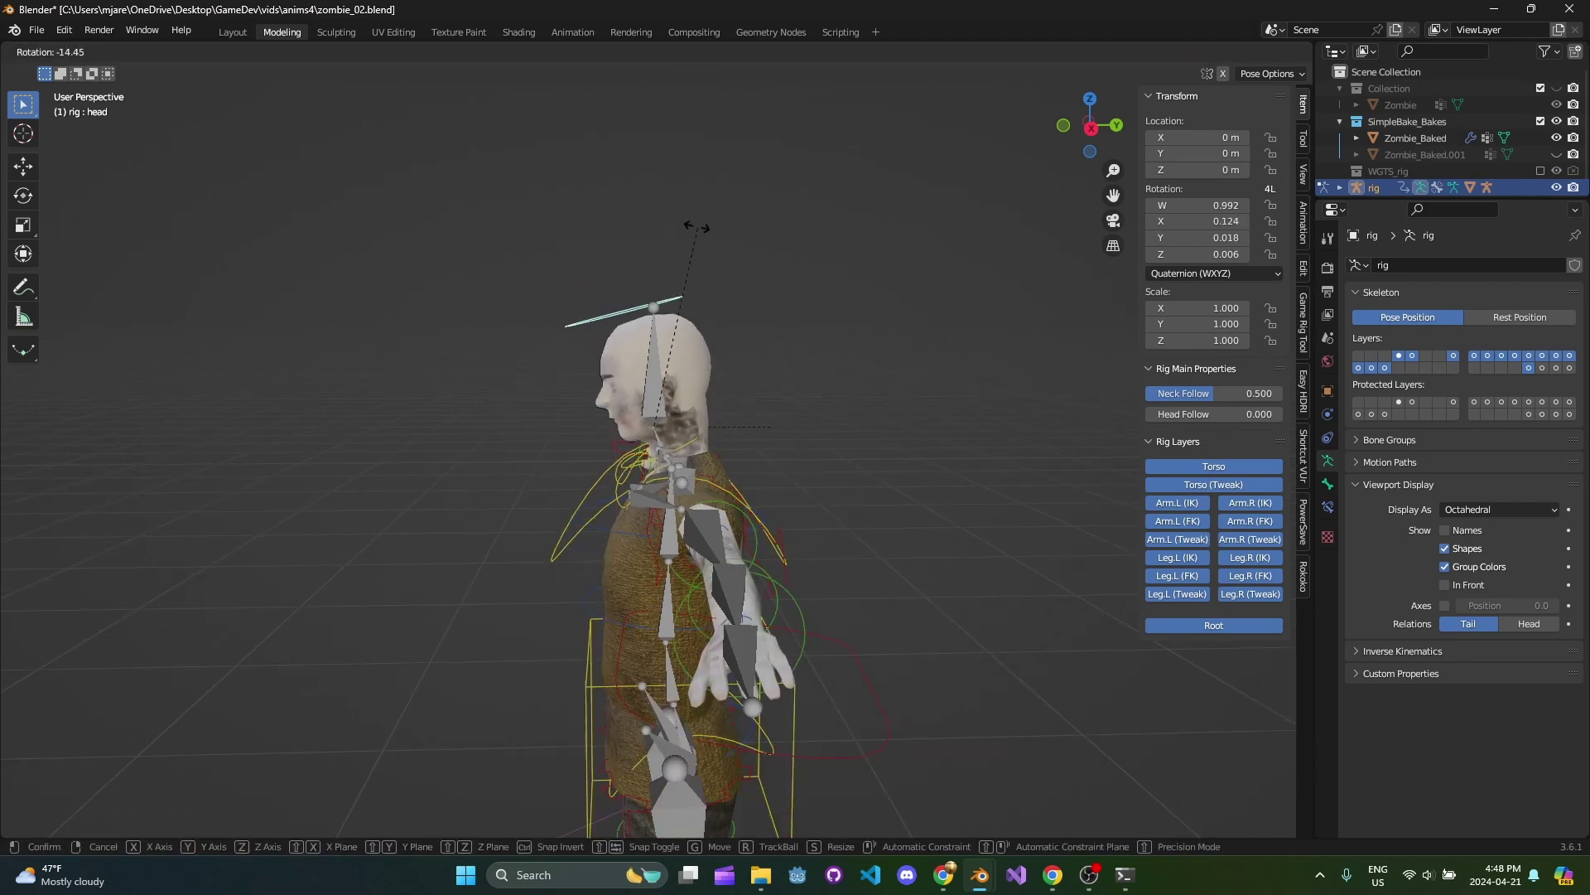
pyautogui.rightClick(699, 276)
pyautogui.scroll(5, 699, 277)
pyautogui.moveTo(699, 277); pyautogui.dragTo(592, 406, button='middle')
pyautogui.scroll(-4, 593, 406)
pyautogui.keyDown('shift'); pyautogui.moveTo(592, 406); pyautogui.dragTo(610, 444, button='middle'); pyautogui.keyUp('shift')
pyautogui.scroll(-1, 584, 382)
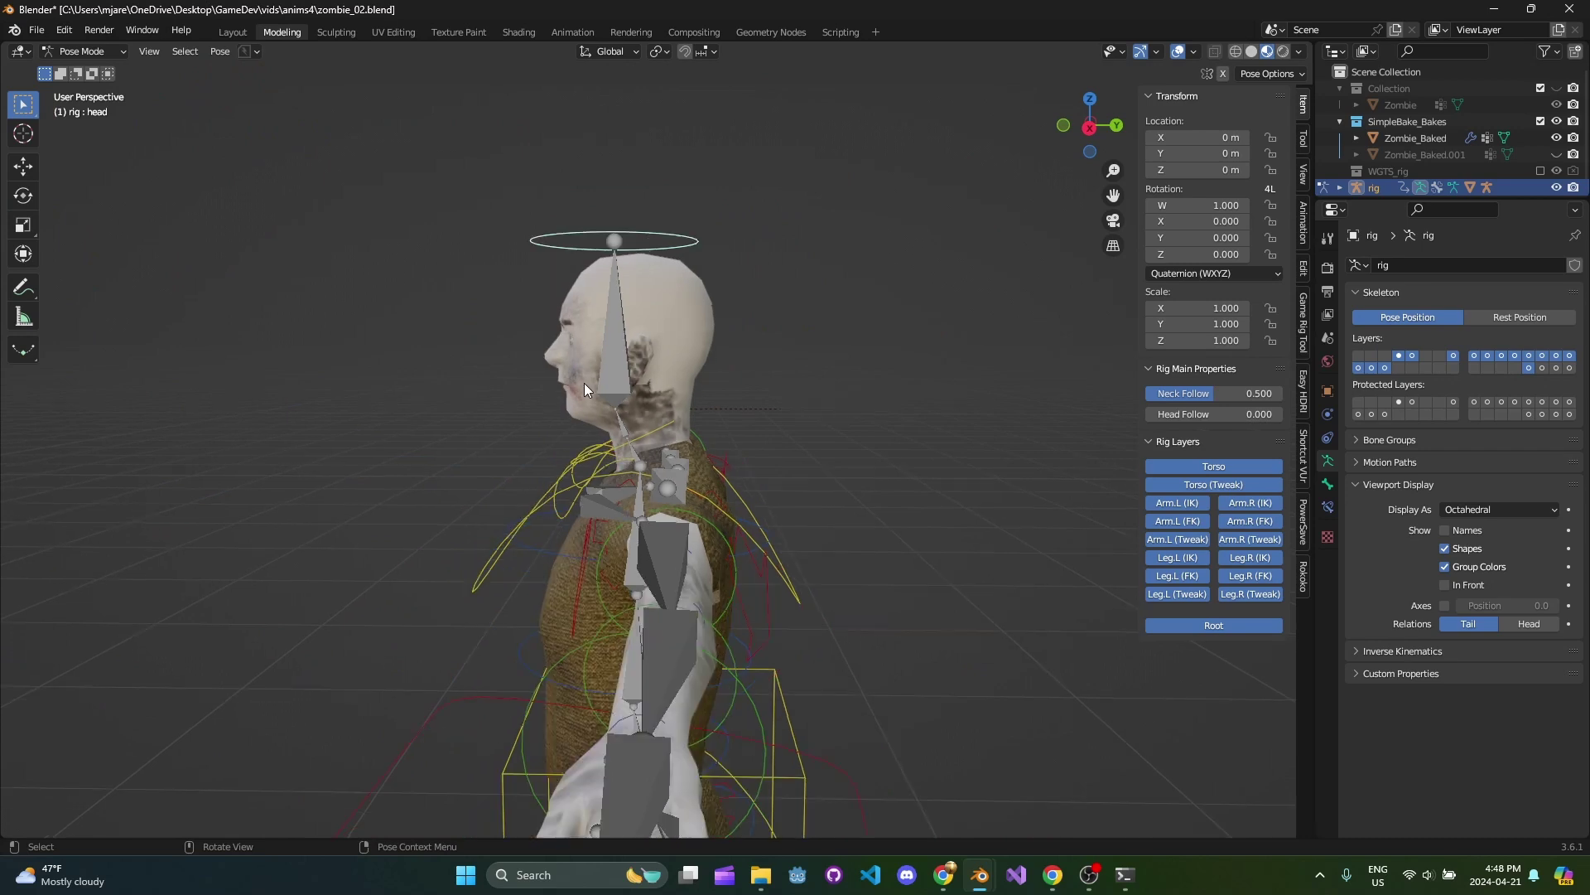
# Test-rotate the head control twice in a closer side view to check the neck deformation, cancelling each rotation.
pyautogui.keyDown('shift'); pyautogui.moveTo(584, 383); pyautogui.dragTo(641, 434, button='middle'); pyautogui.keyUp('shift')
pyautogui.scroll(2, 641, 434)
pyautogui.scroll(1, 641, 434)
pyautogui.press('r')
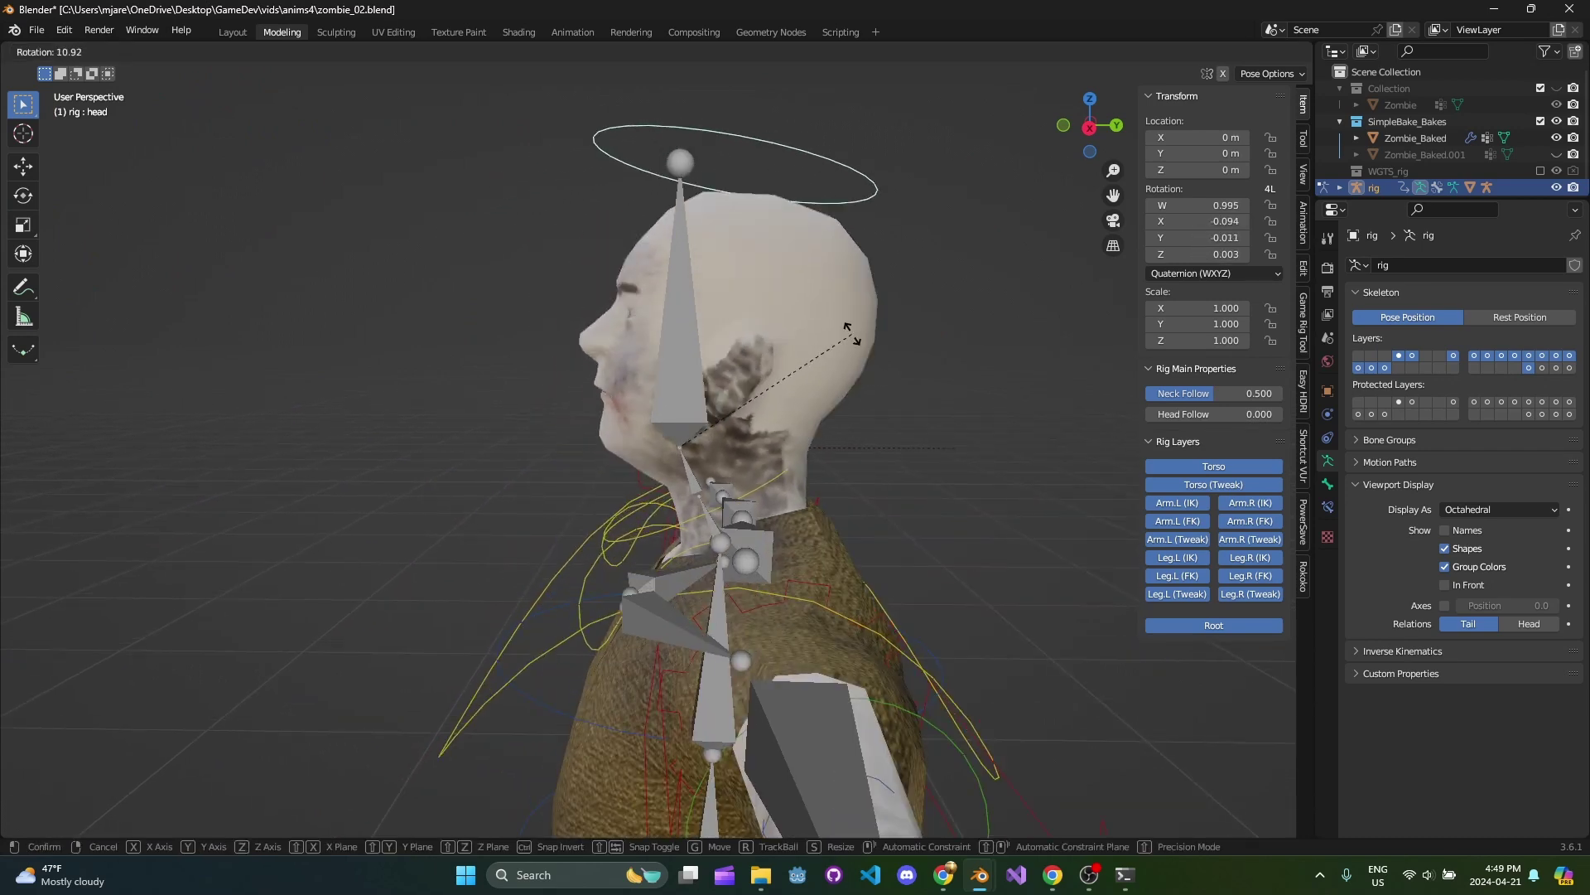
pyautogui.rightClick(828, 243)
pyautogui.moveTo(667, 481)
pyautogui.mouseDown(button='middle')
pyautogui.moveTo(694, 475)
pyautogui.moveTo(668, 481)
pyautogui.mouseUp(button='middle')
pyautogui.moveTo(580, 348); pyautogui.dragTo(729, 458, button='middle')
pyautogui.press('r')
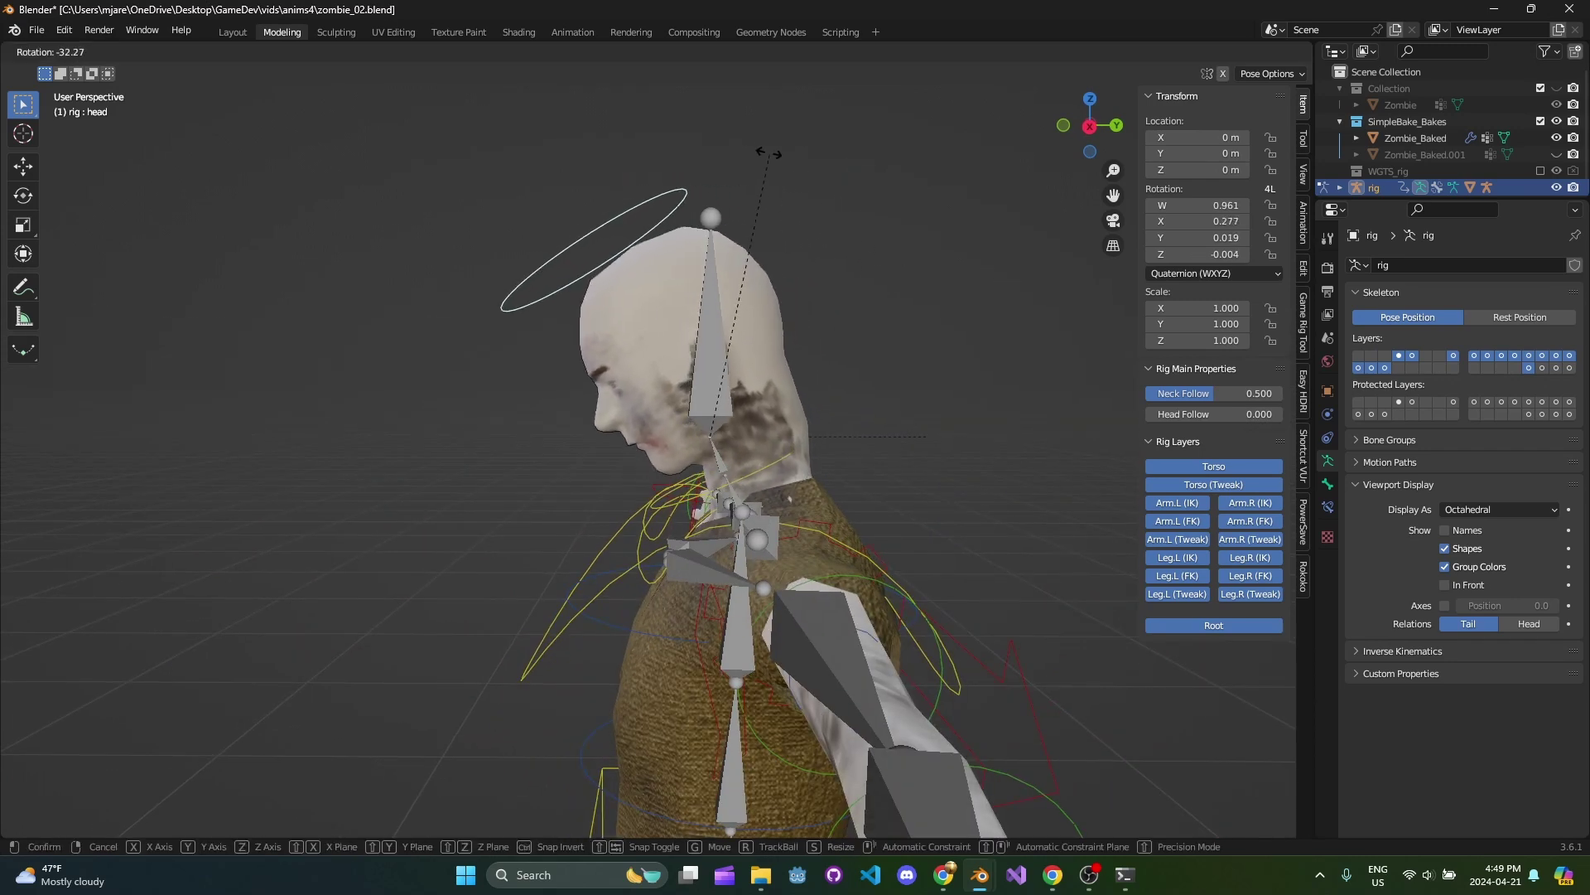
pyautogui.press('Escape')
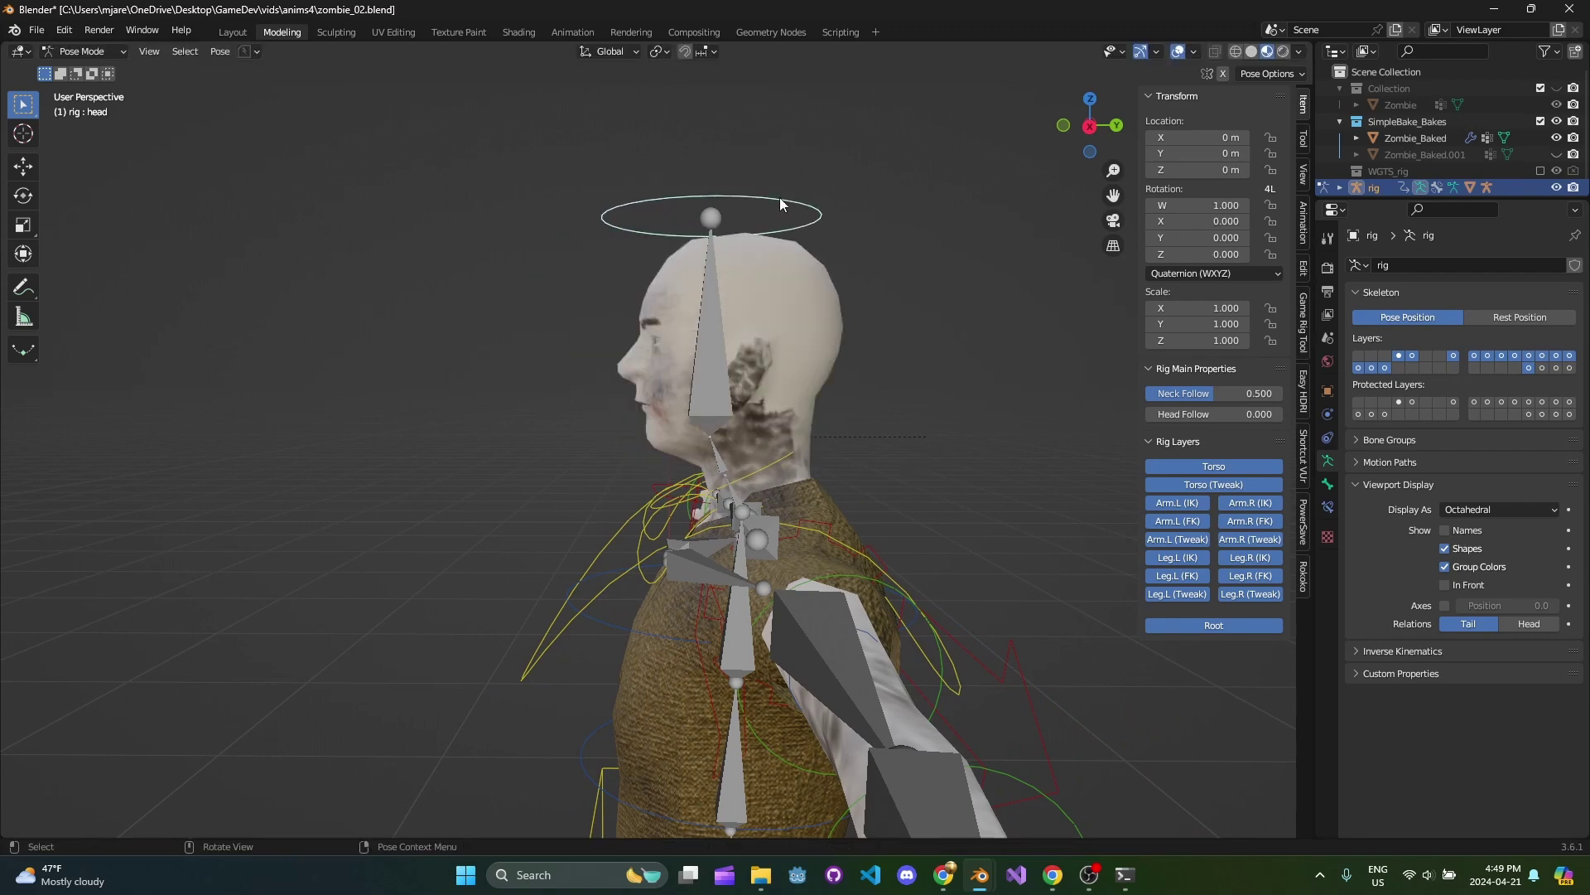
# Save the Blender file zombie_02.blend.
pyautogui.moveTo(778, 197); pyautogui.dragTo(922, 432, button='middle')
pyautogui.scroll(-4, 782, 470)
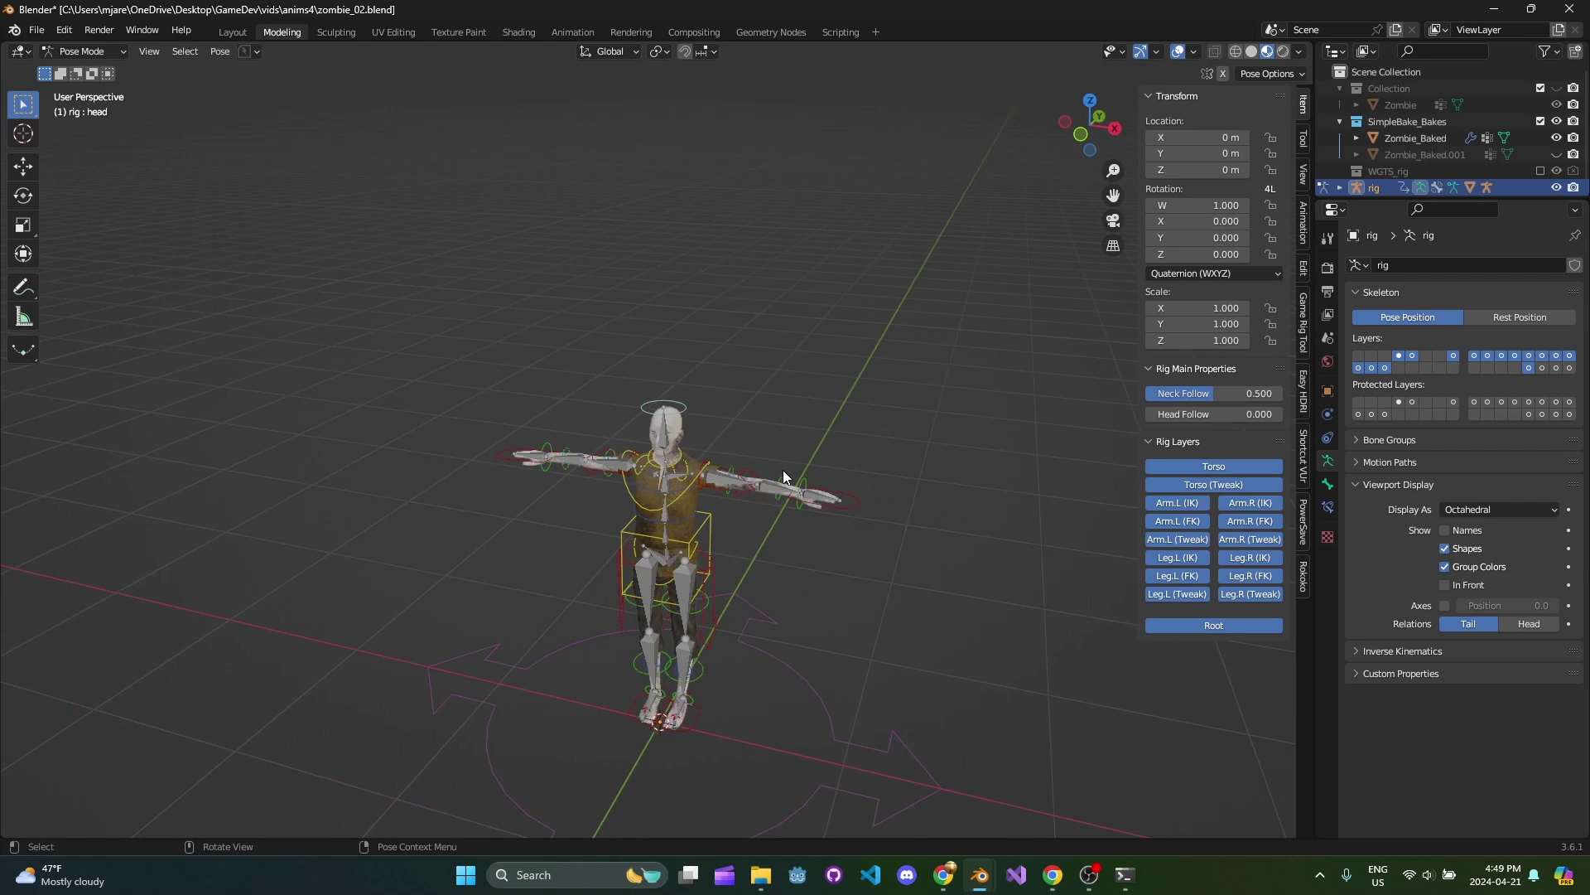
pyautogui.hotkey('ctrl', 's')
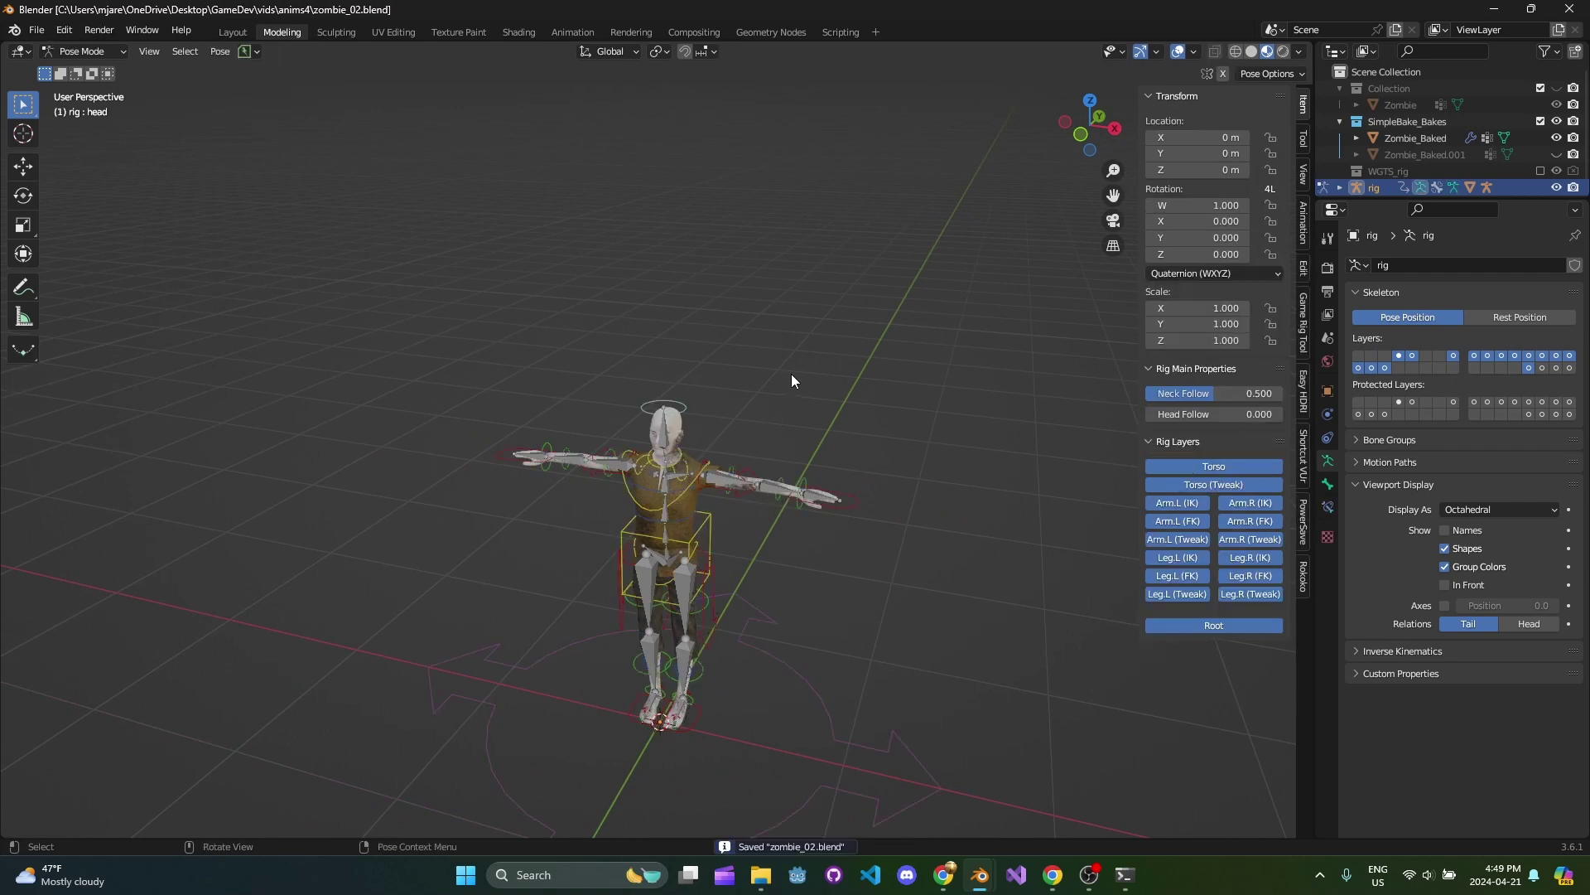
# Unhide the separated hair mesh Zombie_Baked.001 in the viewport.
pyautogui.scroll(5, 788, 380)
pyautogui.click(1562, 157)
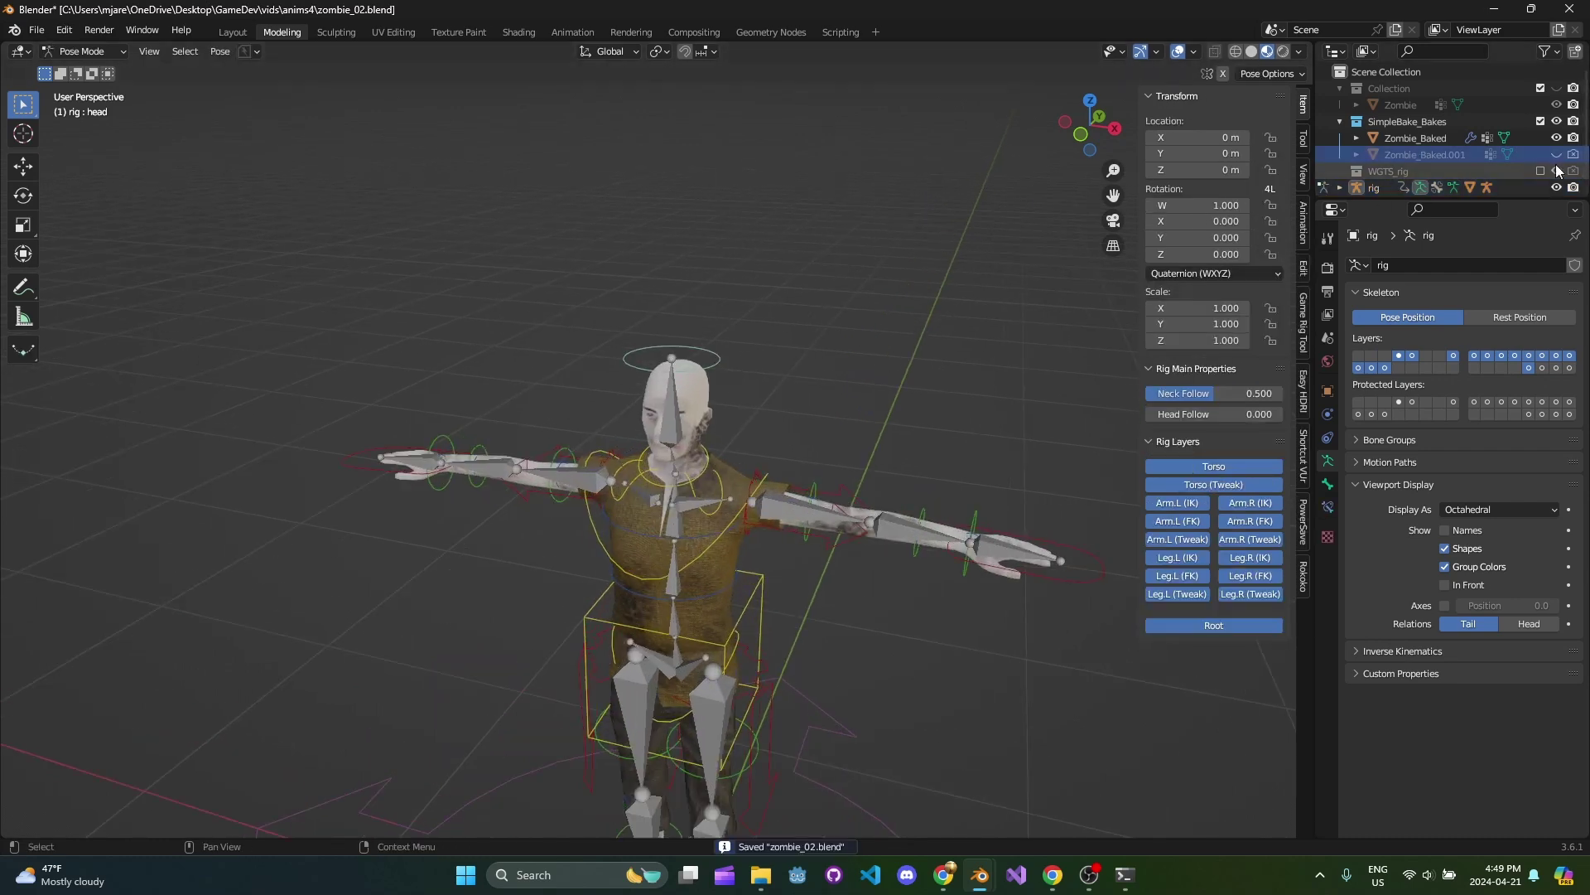
pyautogui.click(1559, 155)
pyautogui.scroll(4, 722, 409)
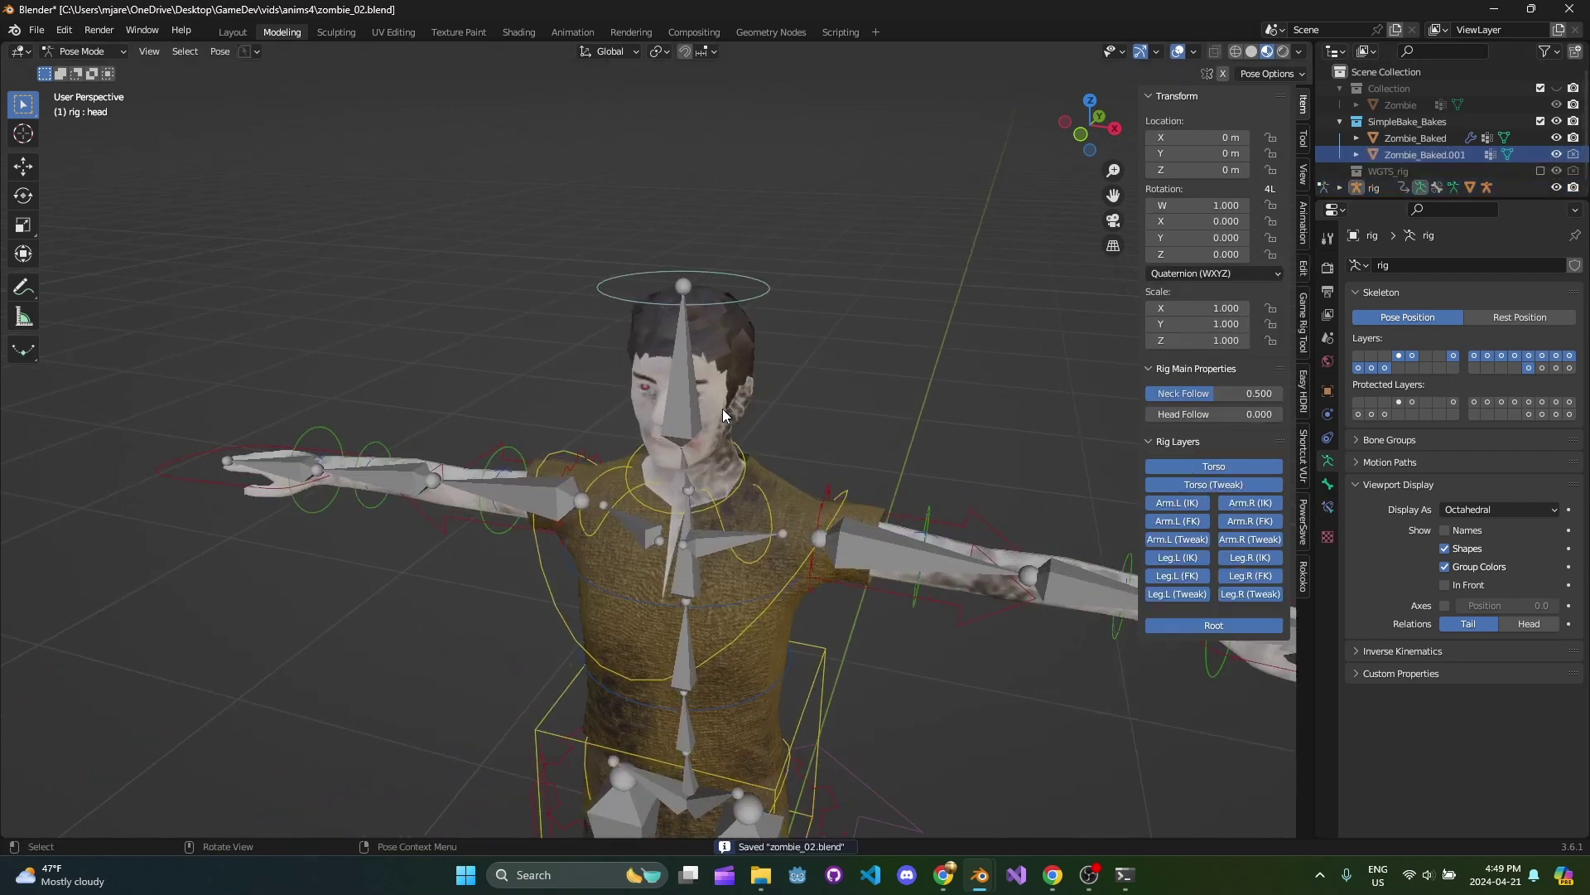
# Switch to Object Mode and join the hair mesh into the Zombie_Baked body mesh.
pyautogui.hotkey('ctrl', 'Tab')
pyautogui.click(732, 346)
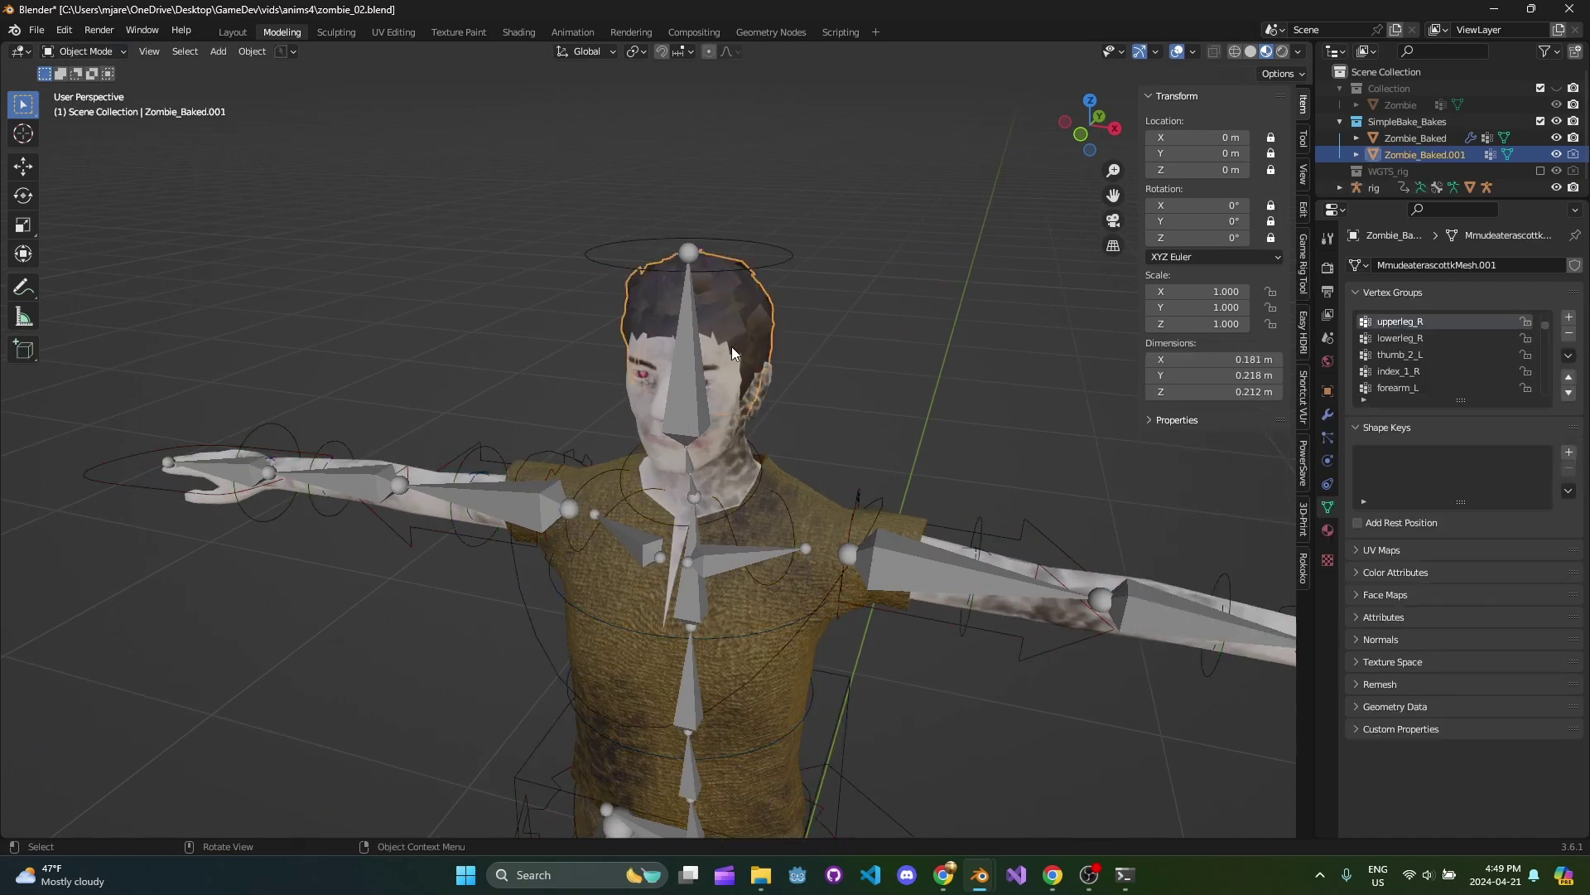
pyautogui.moveTo(732, 346); pyautogui.dragTo(812, 331, button='middle')
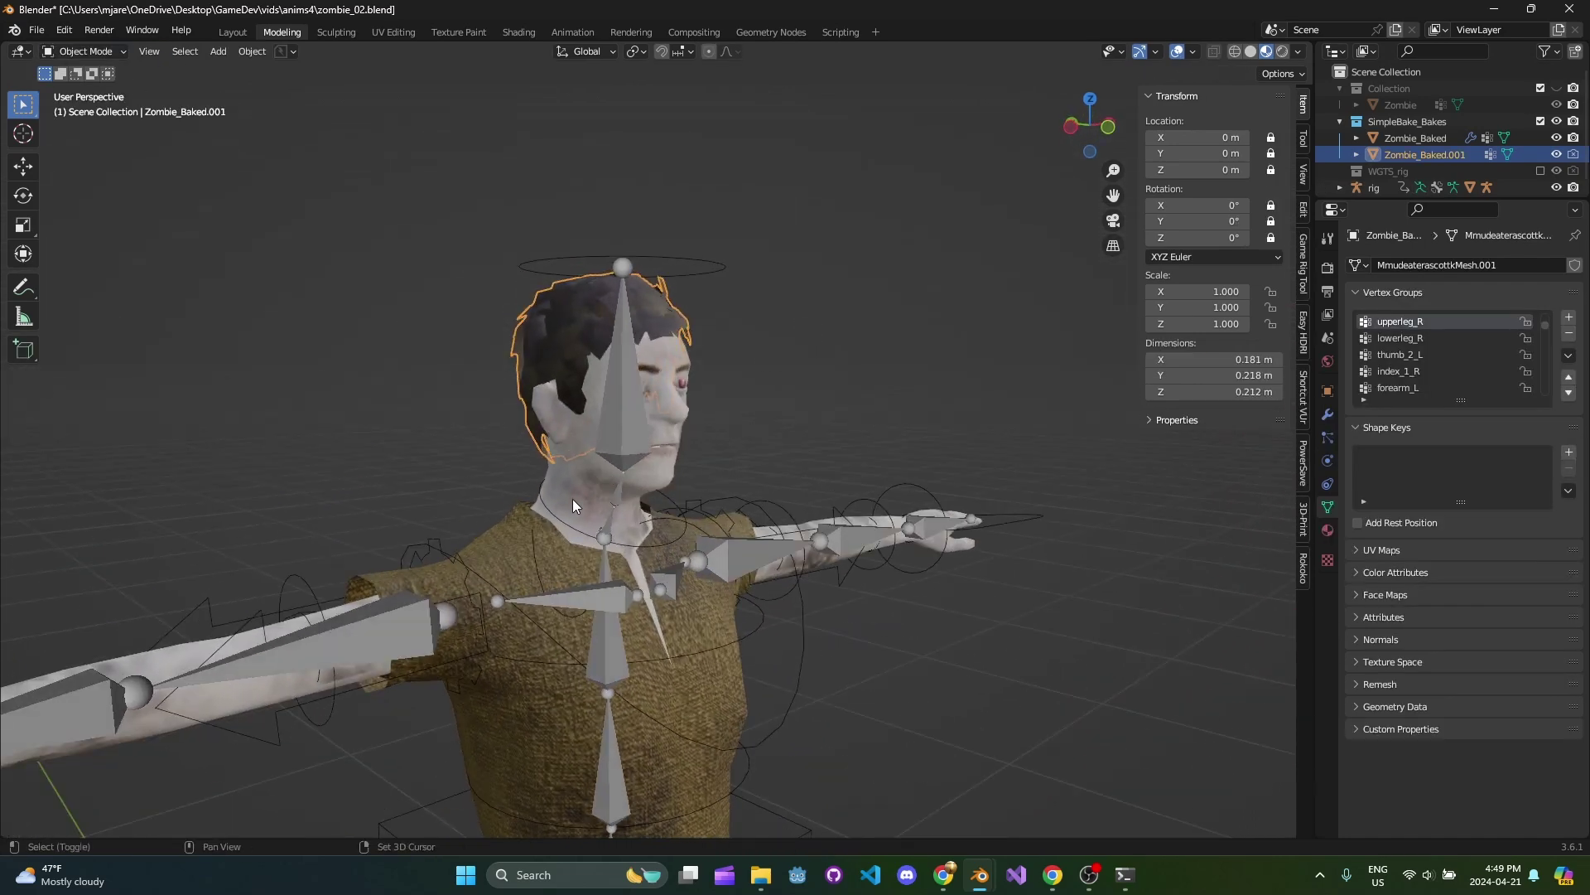
pyautogui.keyDown('shift'); pyautogui.click(573, 499); pyautogui.keyUp('shift')
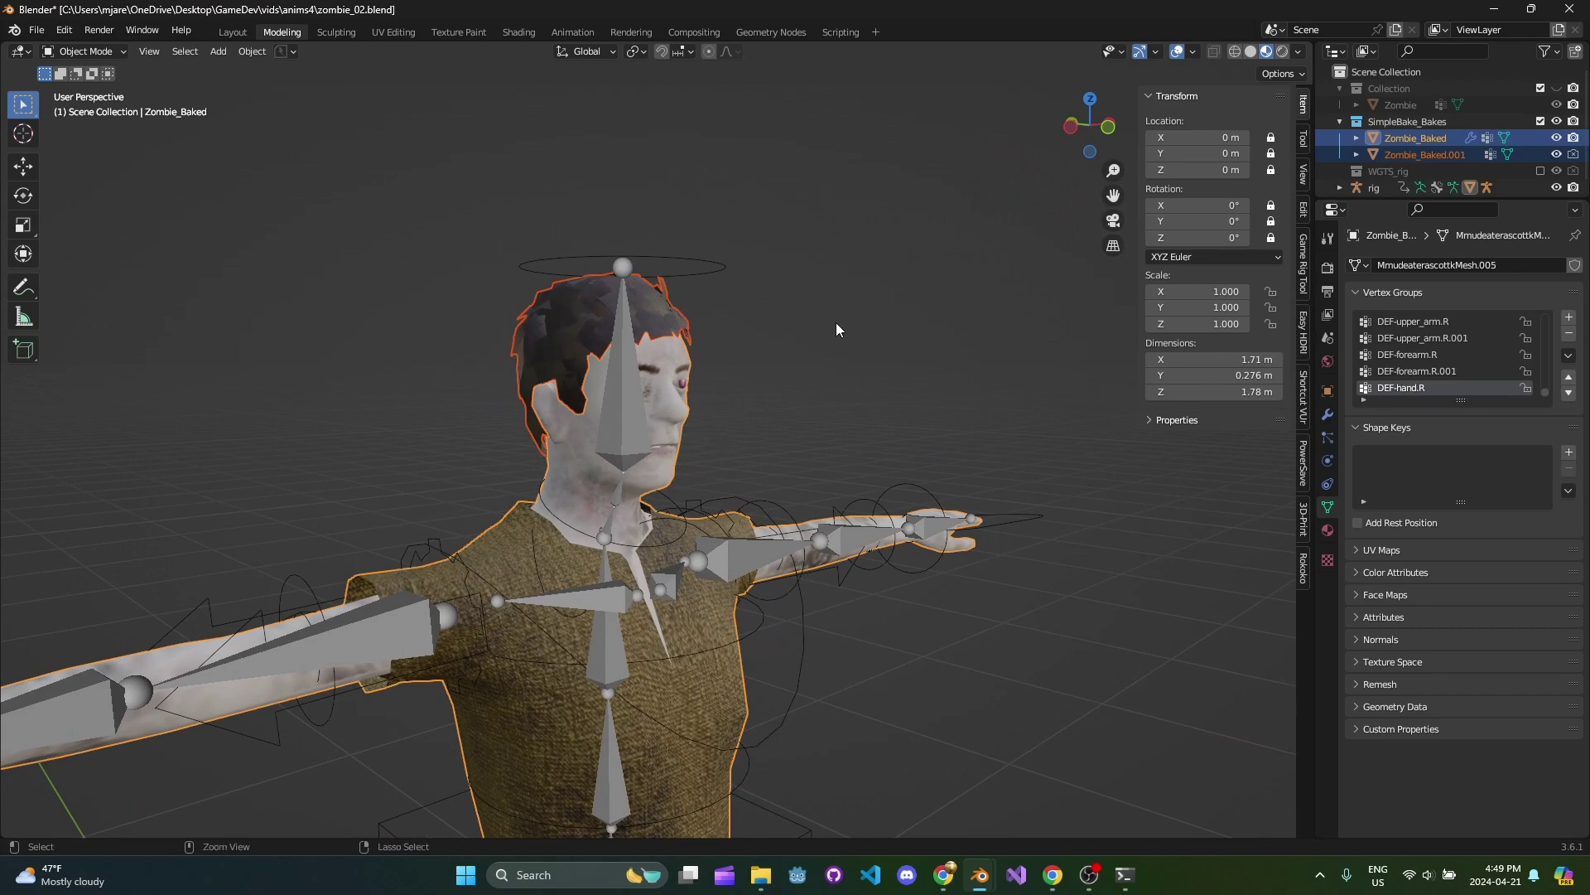
pyautogui.hotkey('ctrl', 'j')
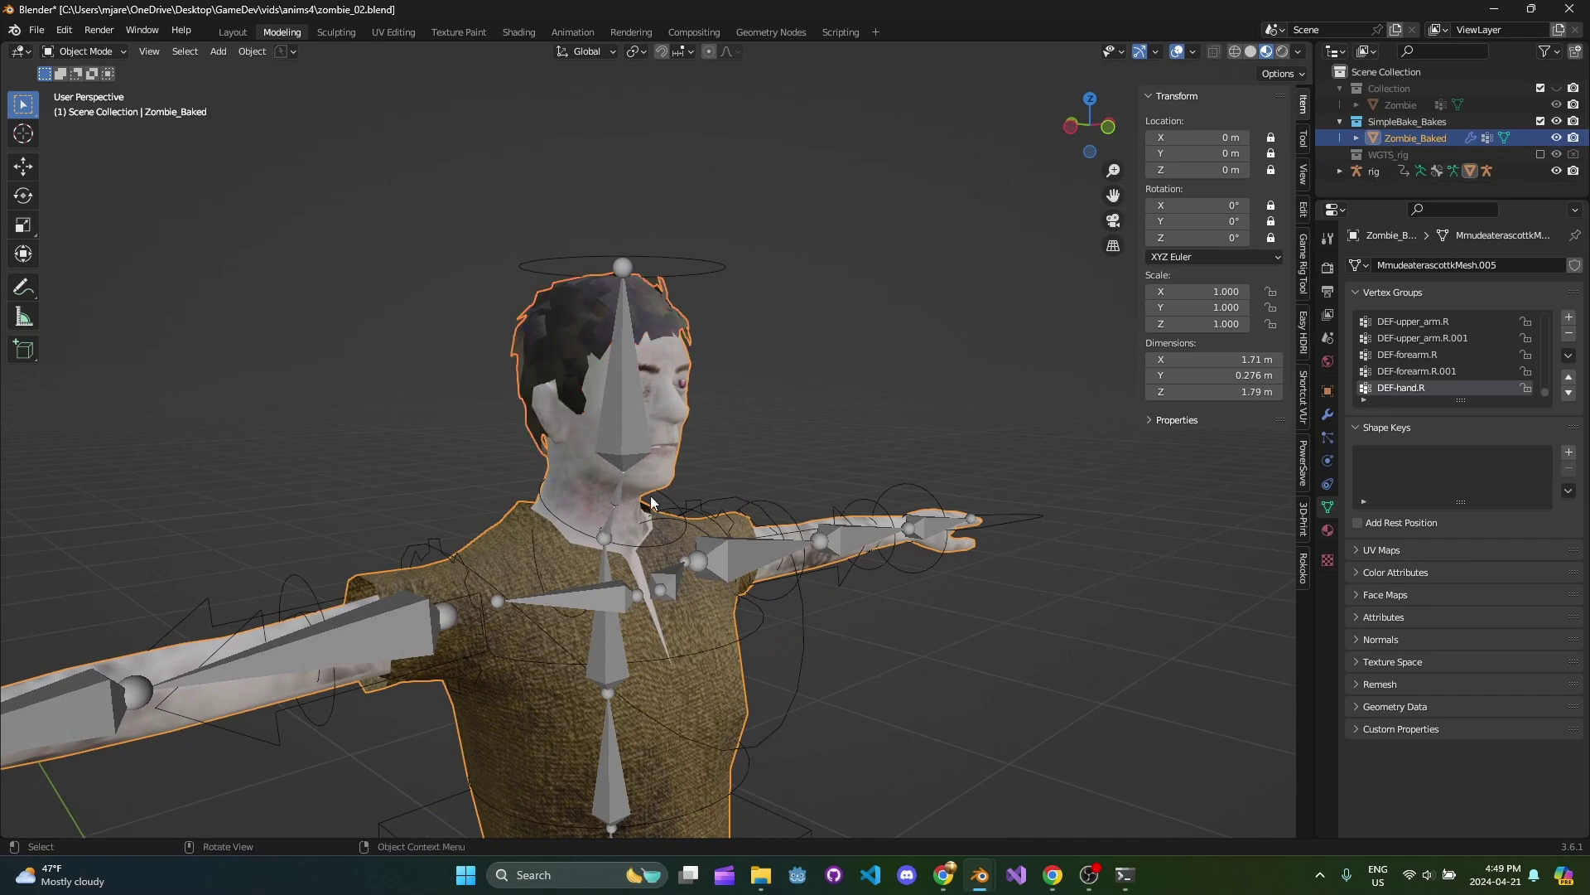
# Select the generated rig and switch it to Pose Mode.
pyautogui.moveTo(744, 412); pyautogui.dragTo(618, 365, button='middle')
pyautogui.click(747, 256)
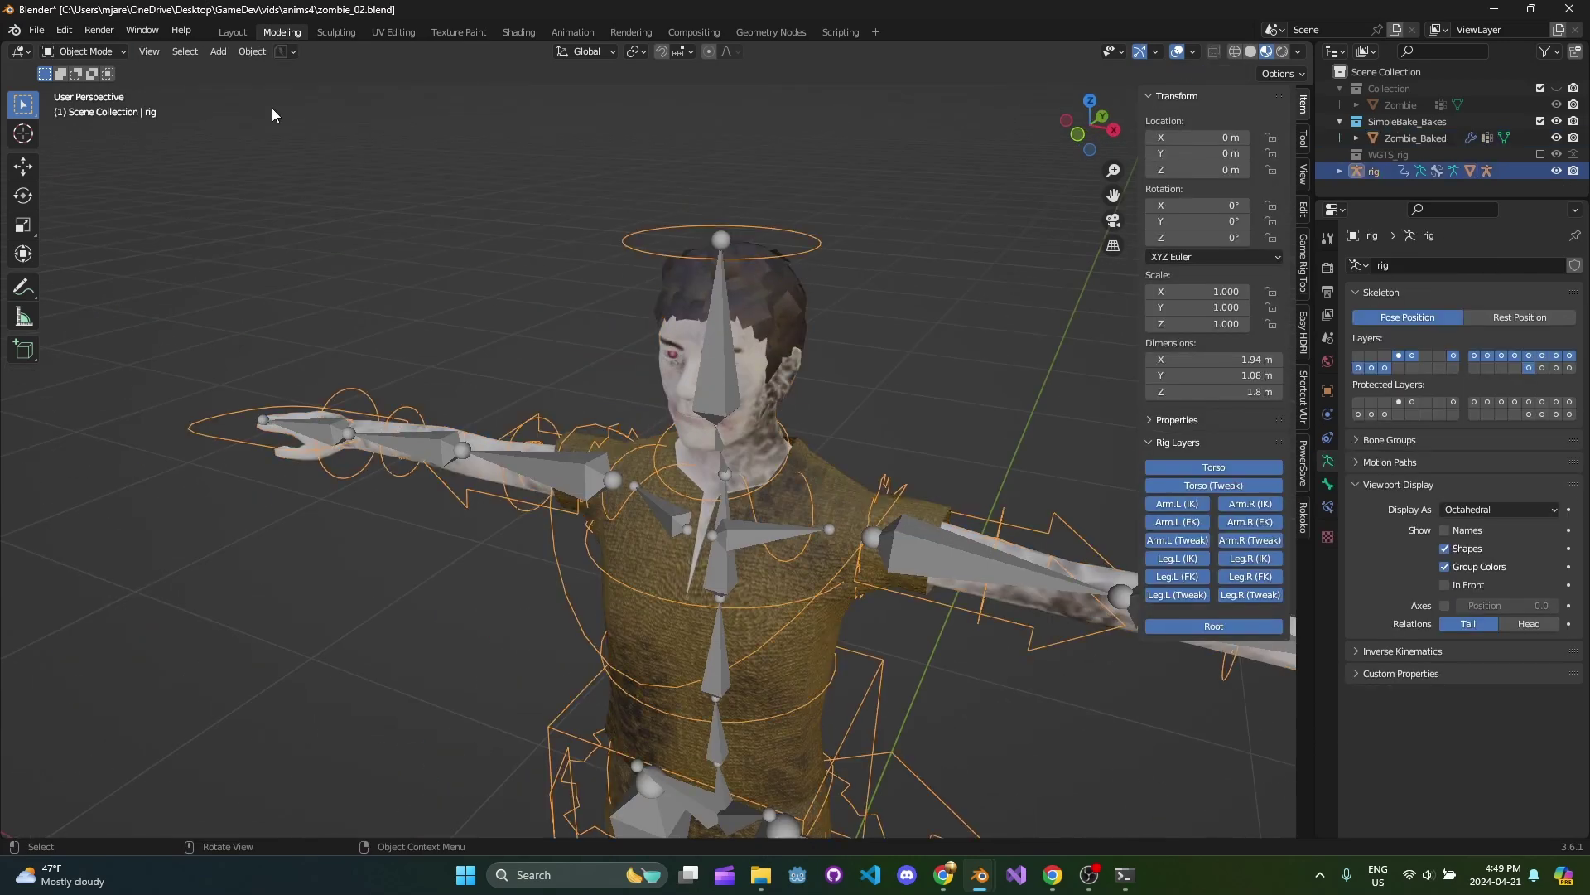
pyautogui.click(83, 50)
pyautogui.click(79, 104)
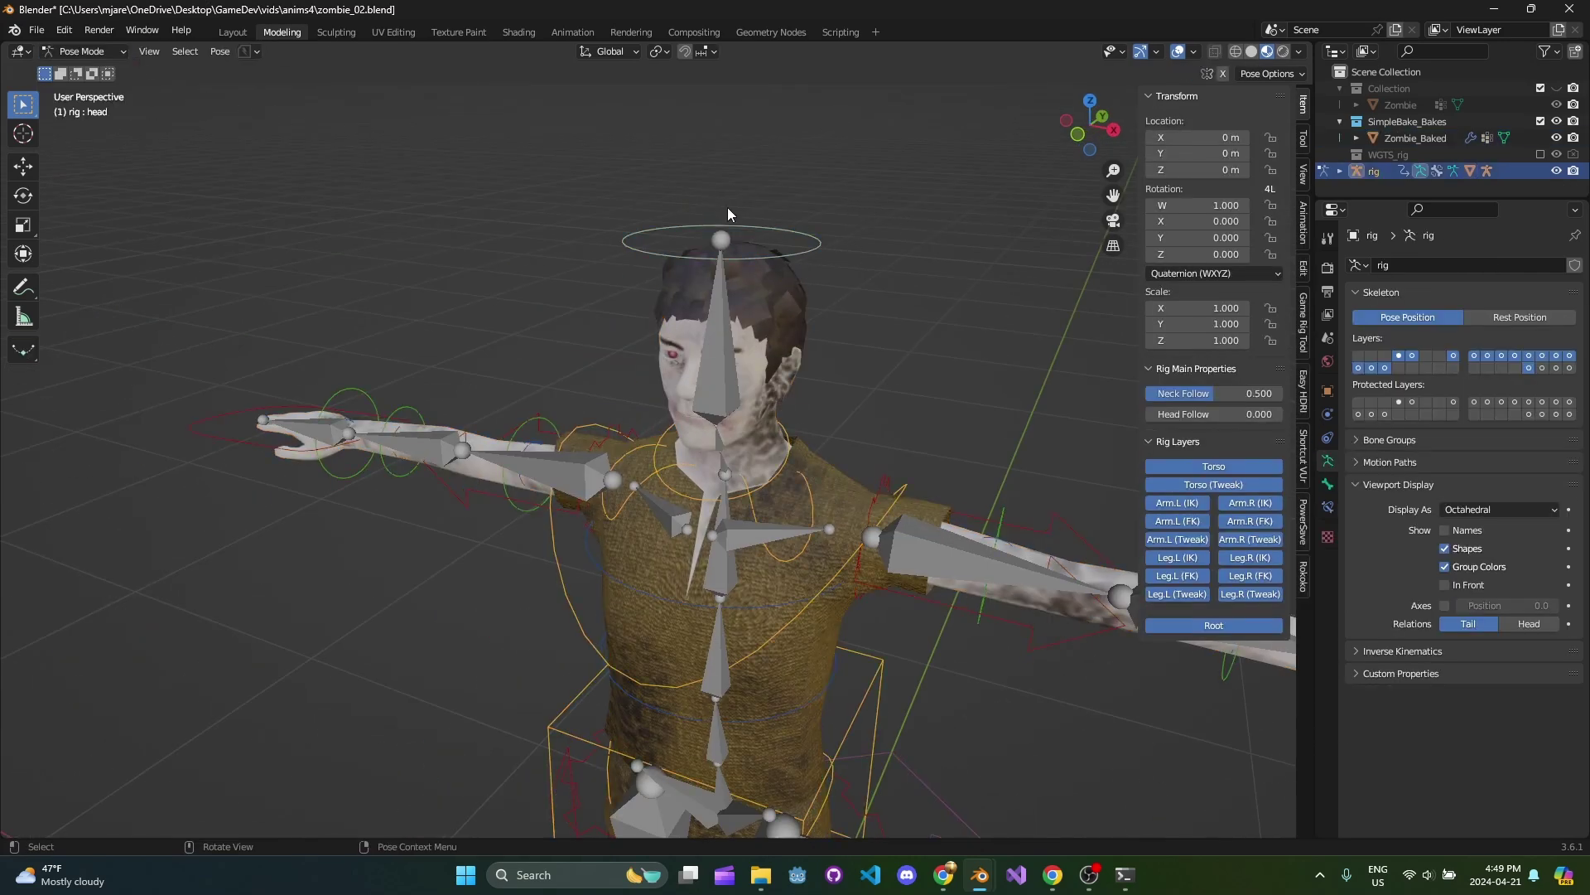
# Test-rotate the head control to check whether the joined hair follows the head, and cancel the rotation.
pyautogui.press('g')
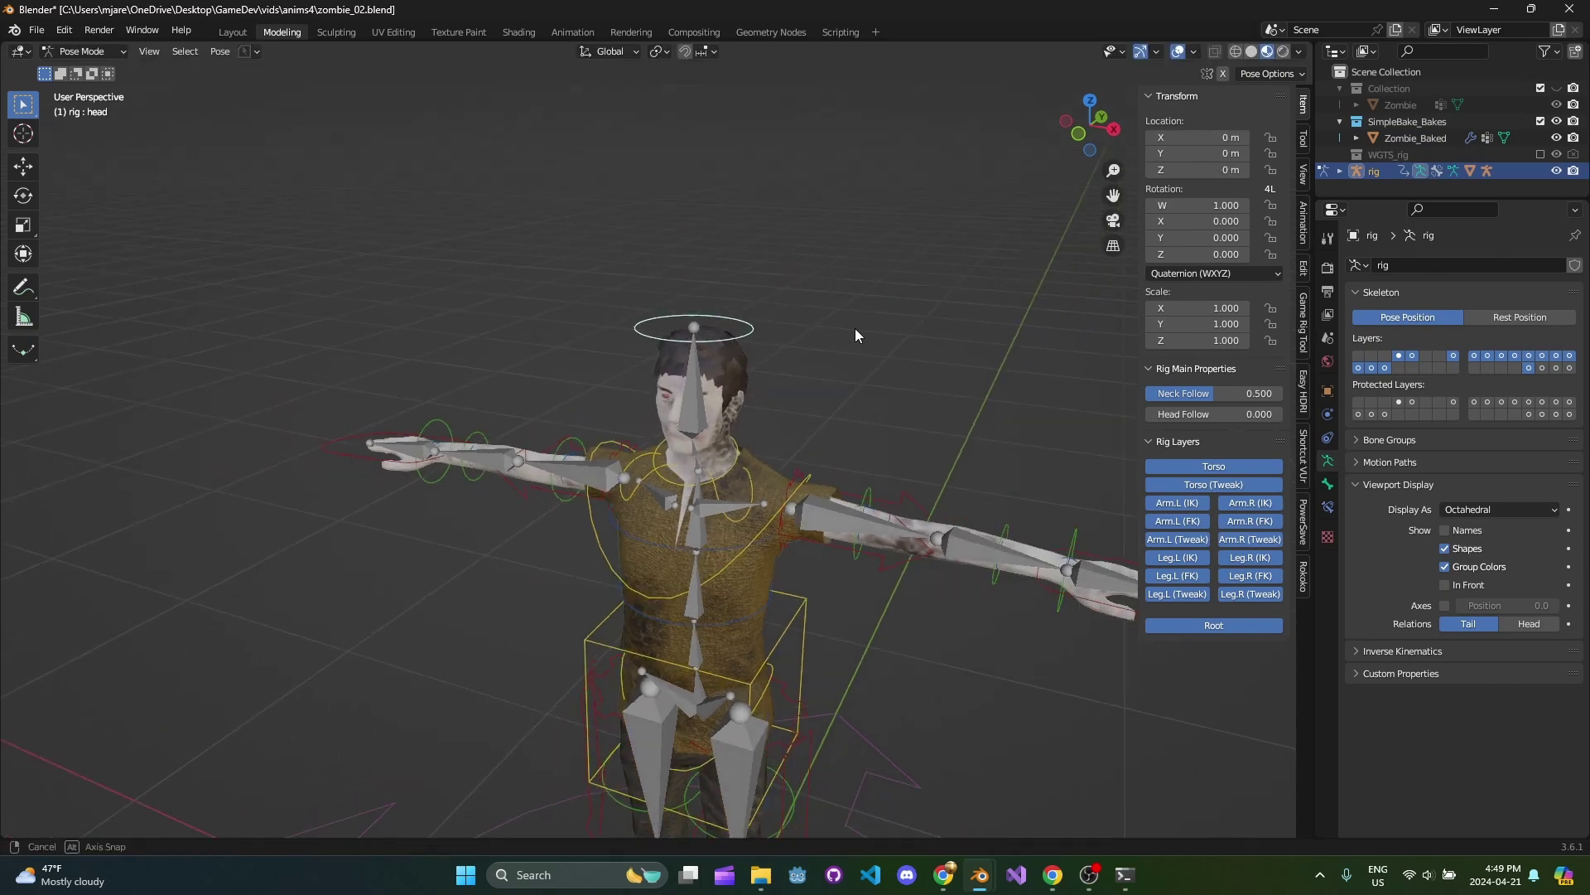
pyautogui.press('r')
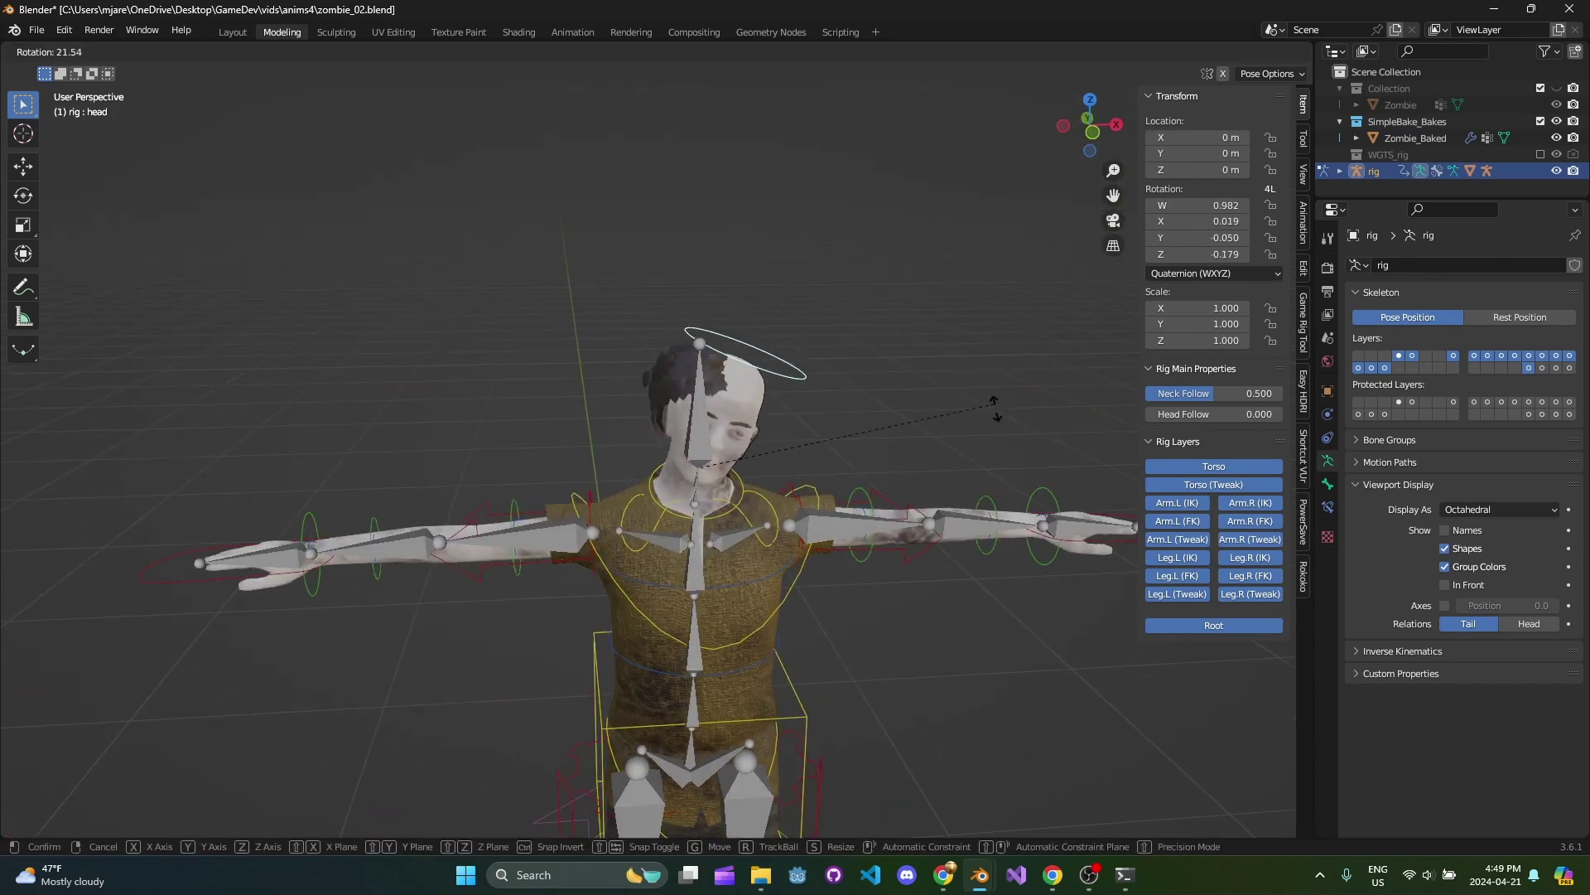
pyautogui.press('Escape')
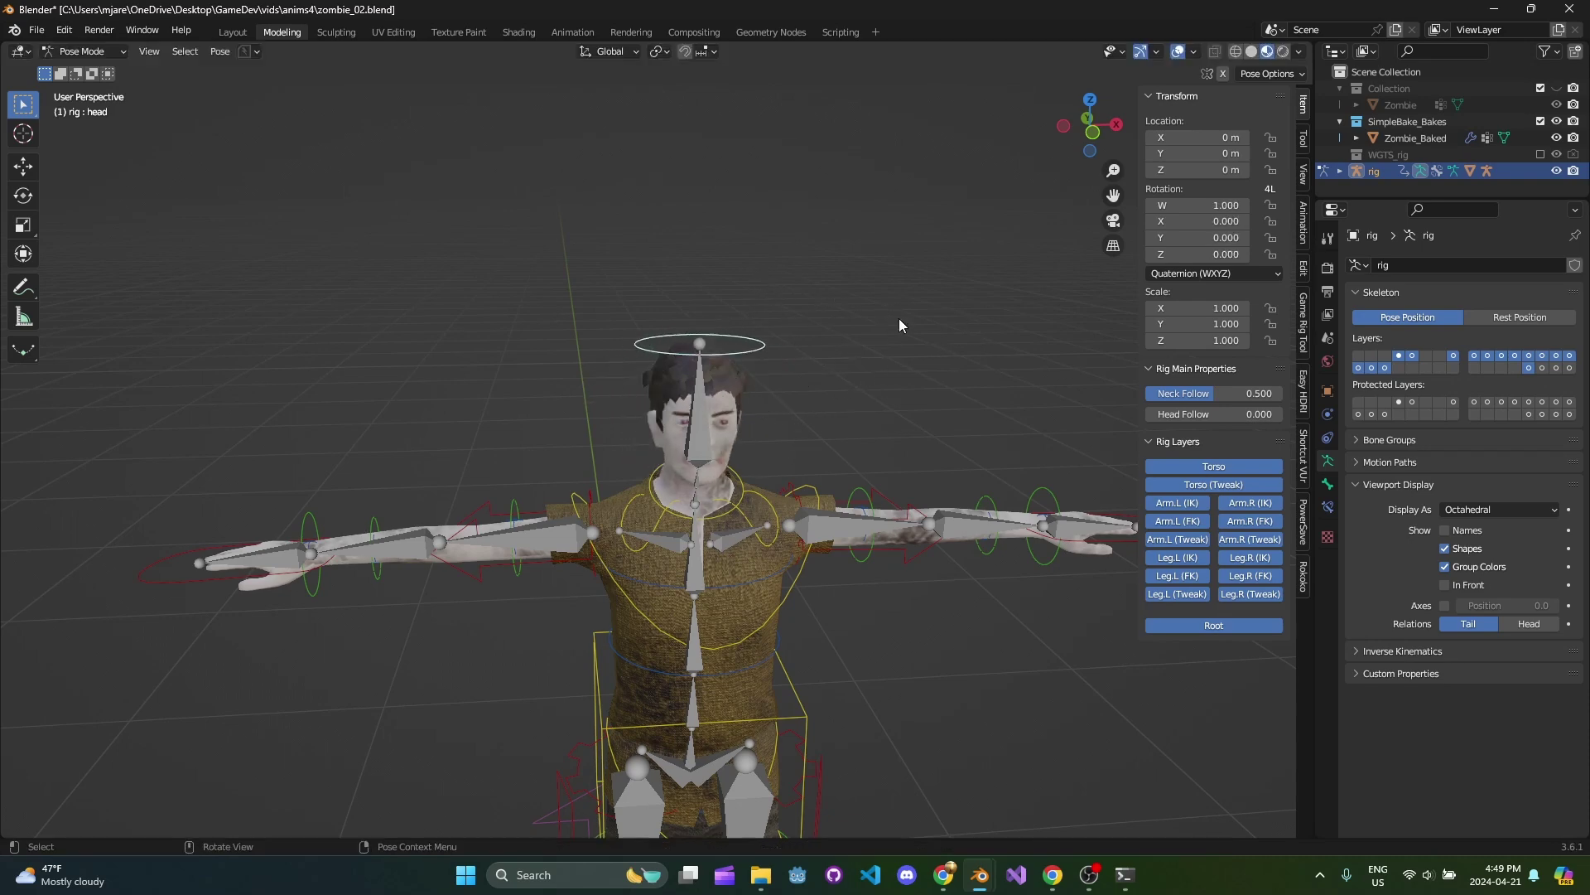
pyautogui.moveTo(898, 318); pyautogui.dragTo(783, 358, button='middle')
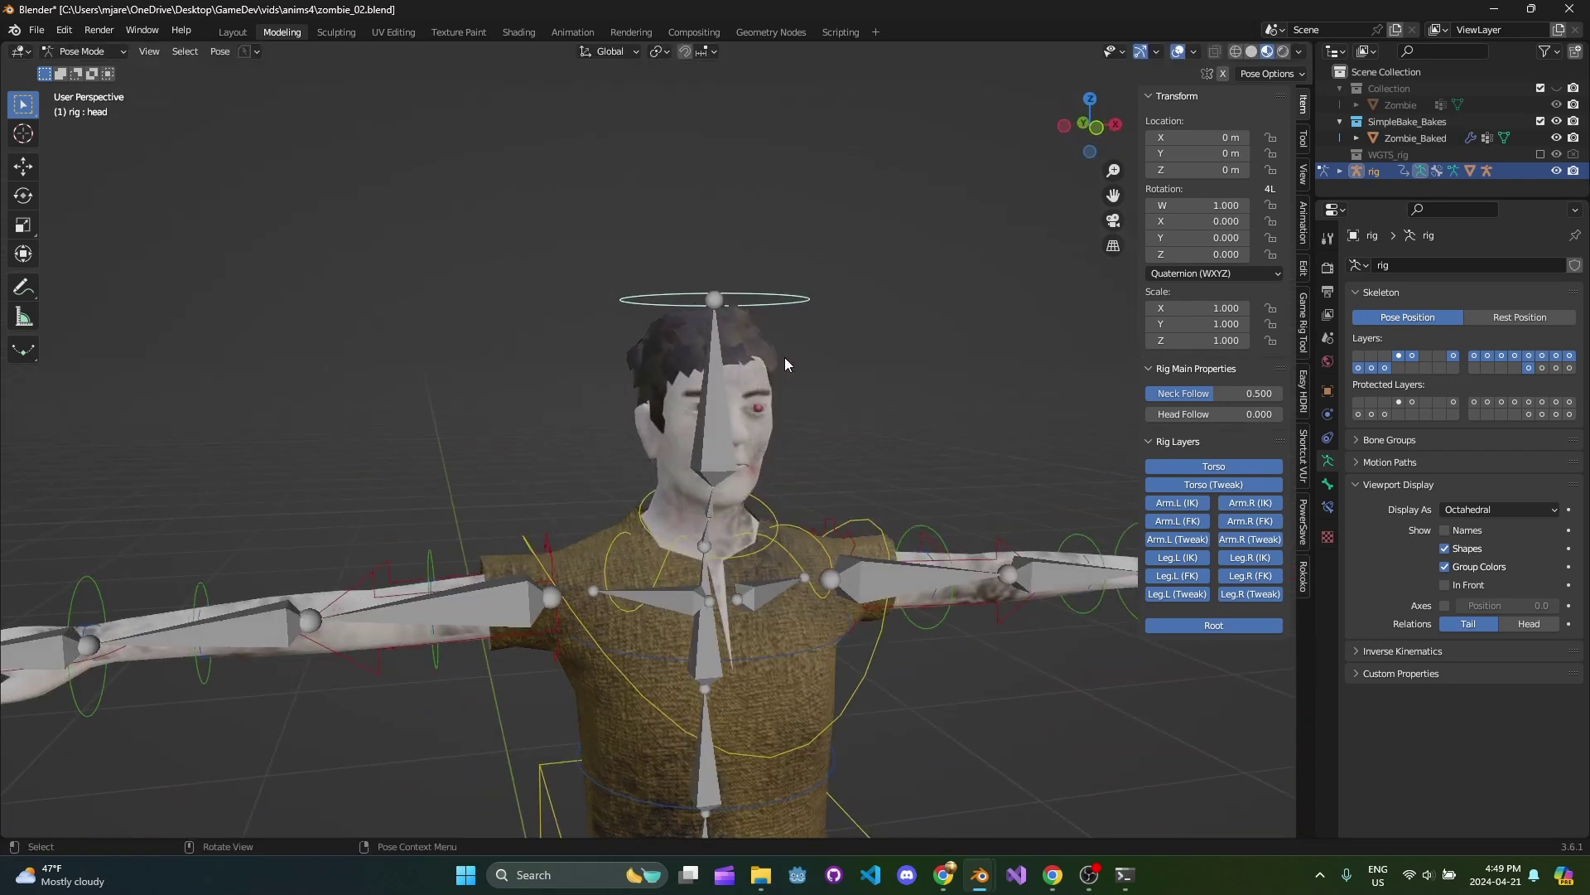
# Return to Object Mode, select the rig and then the Zombie_Baked mesh, and enter Weight Paint mode.
pyautogui.click(80, 52)
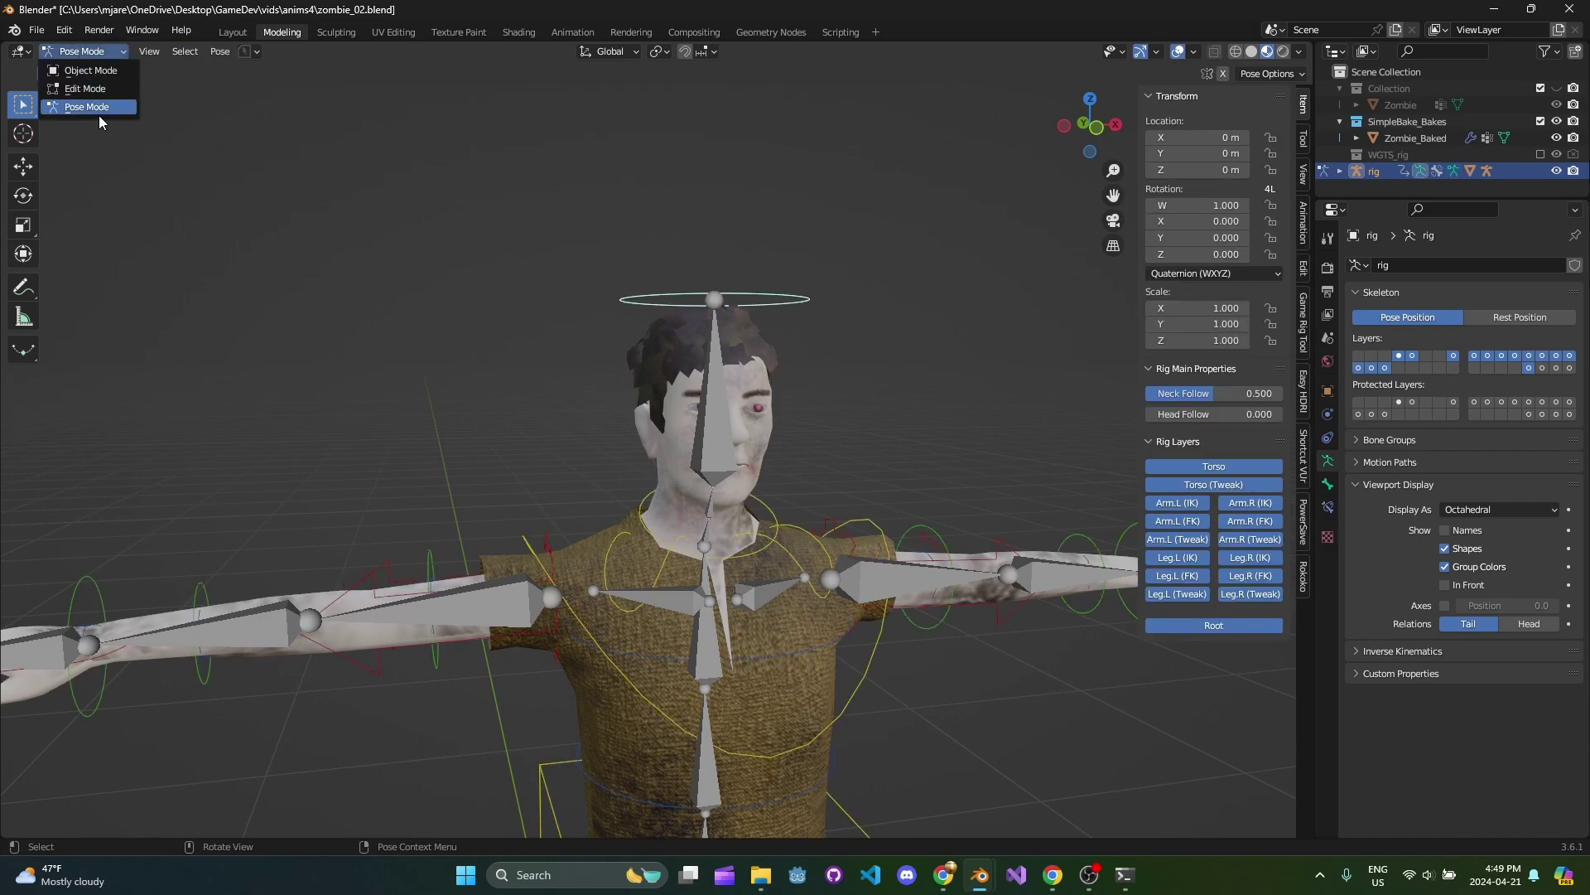
pyautogui.click(76, 69)
pyautogui.click(742, 381)
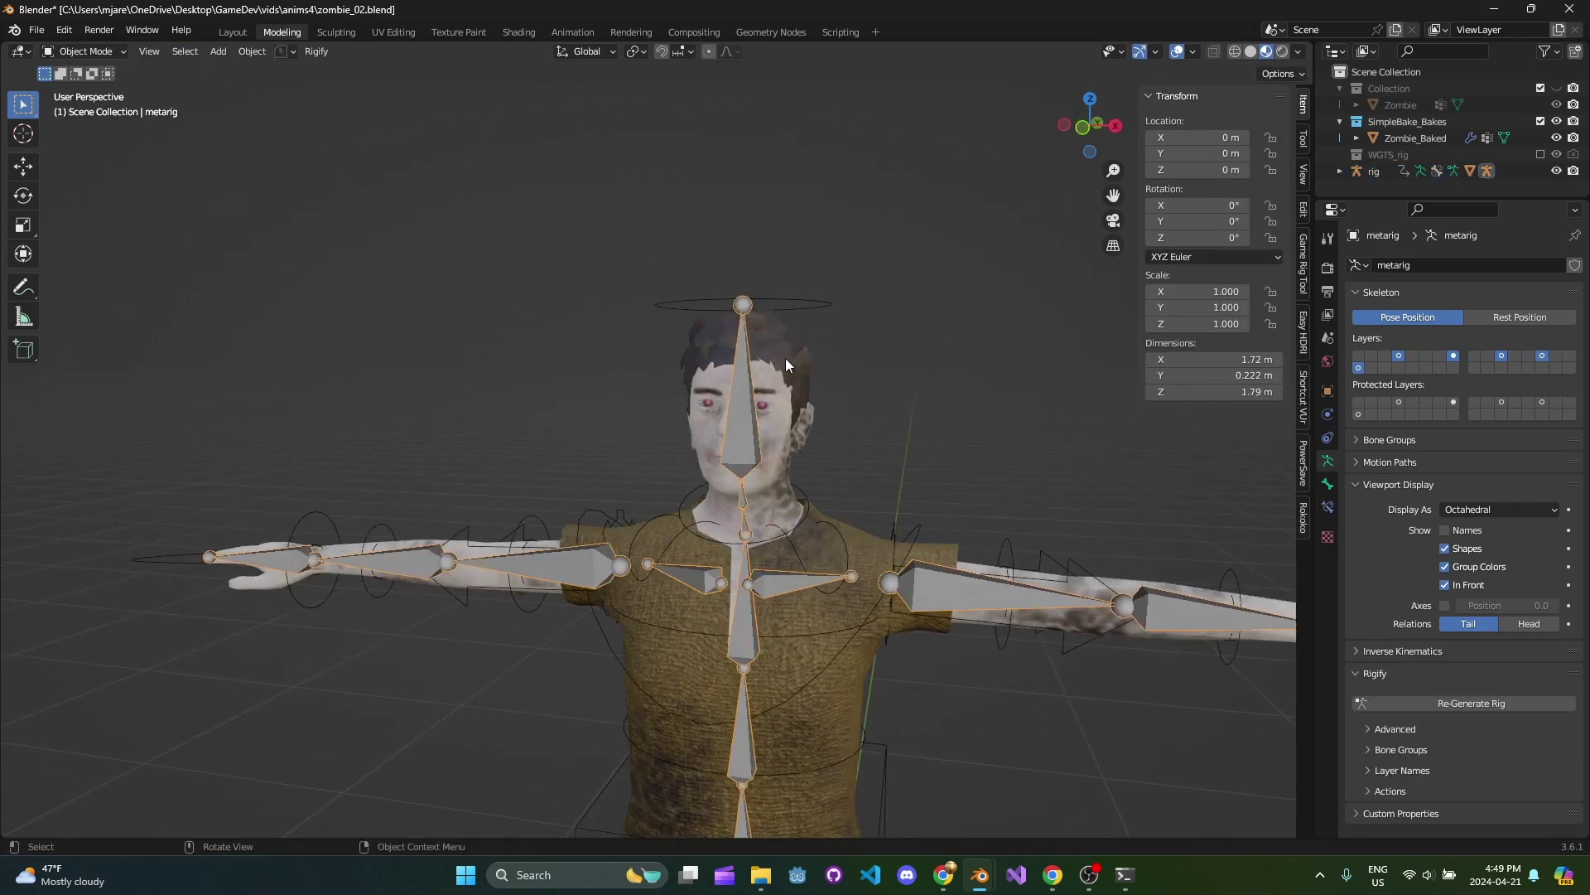
pyautogui.click(785, 358)
pyautogui.moveTo(785, 358); pyautogui.dragTo(843, 574, button='middle')
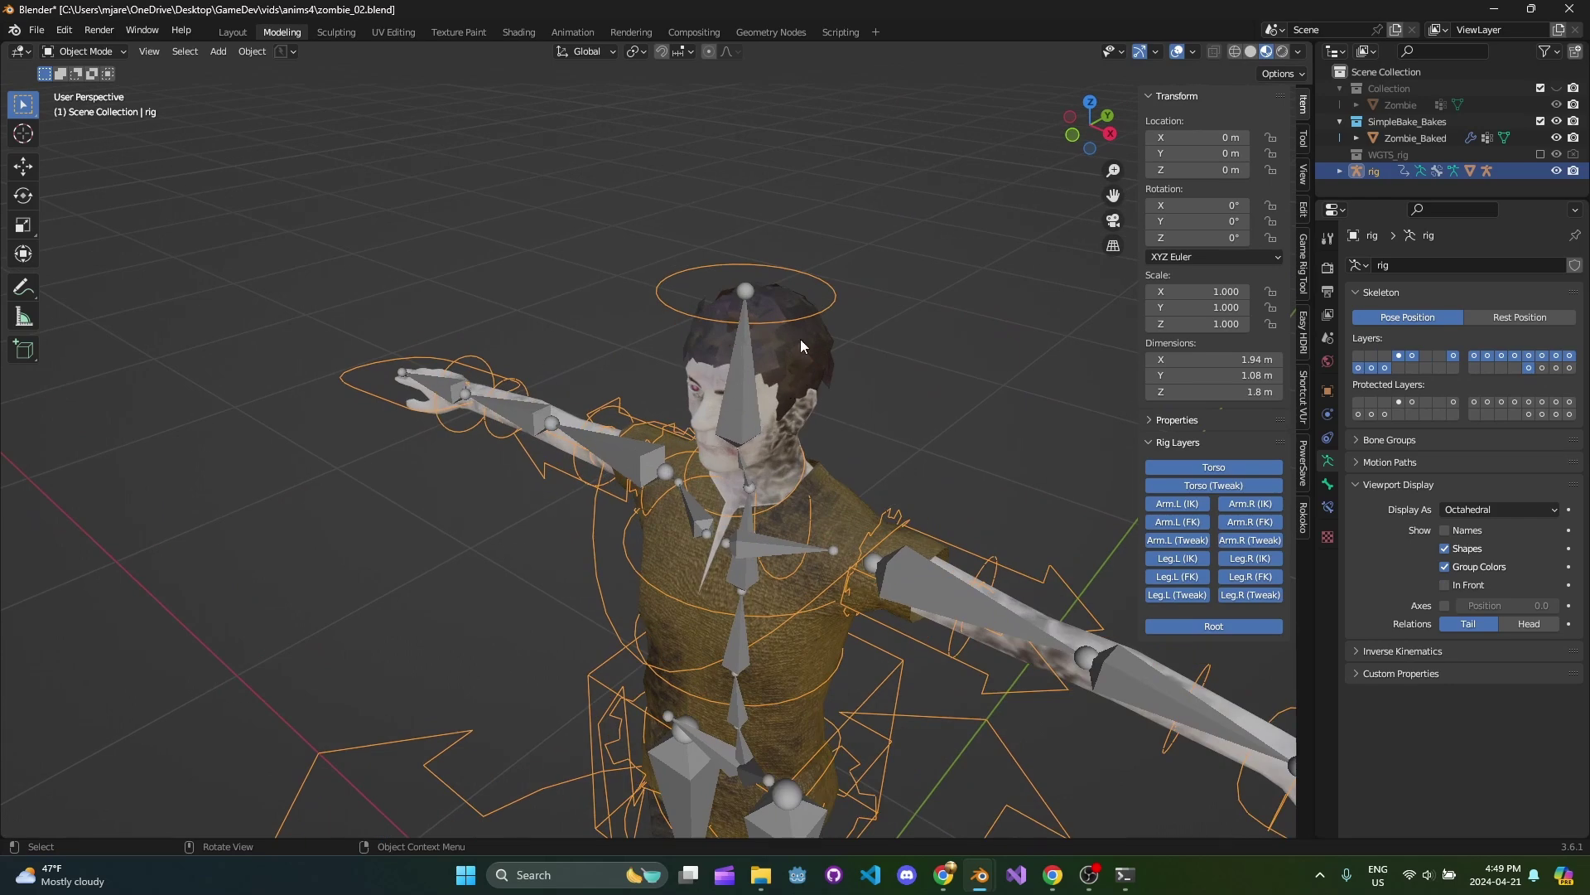
pyautogui.moveTo(801, 339); pyautogui.dragTo(640, 426, button='middle')
pyautogui.keyDown('shift'); pyautogui.click(664, 340); pyautogui.keyUp('shift')
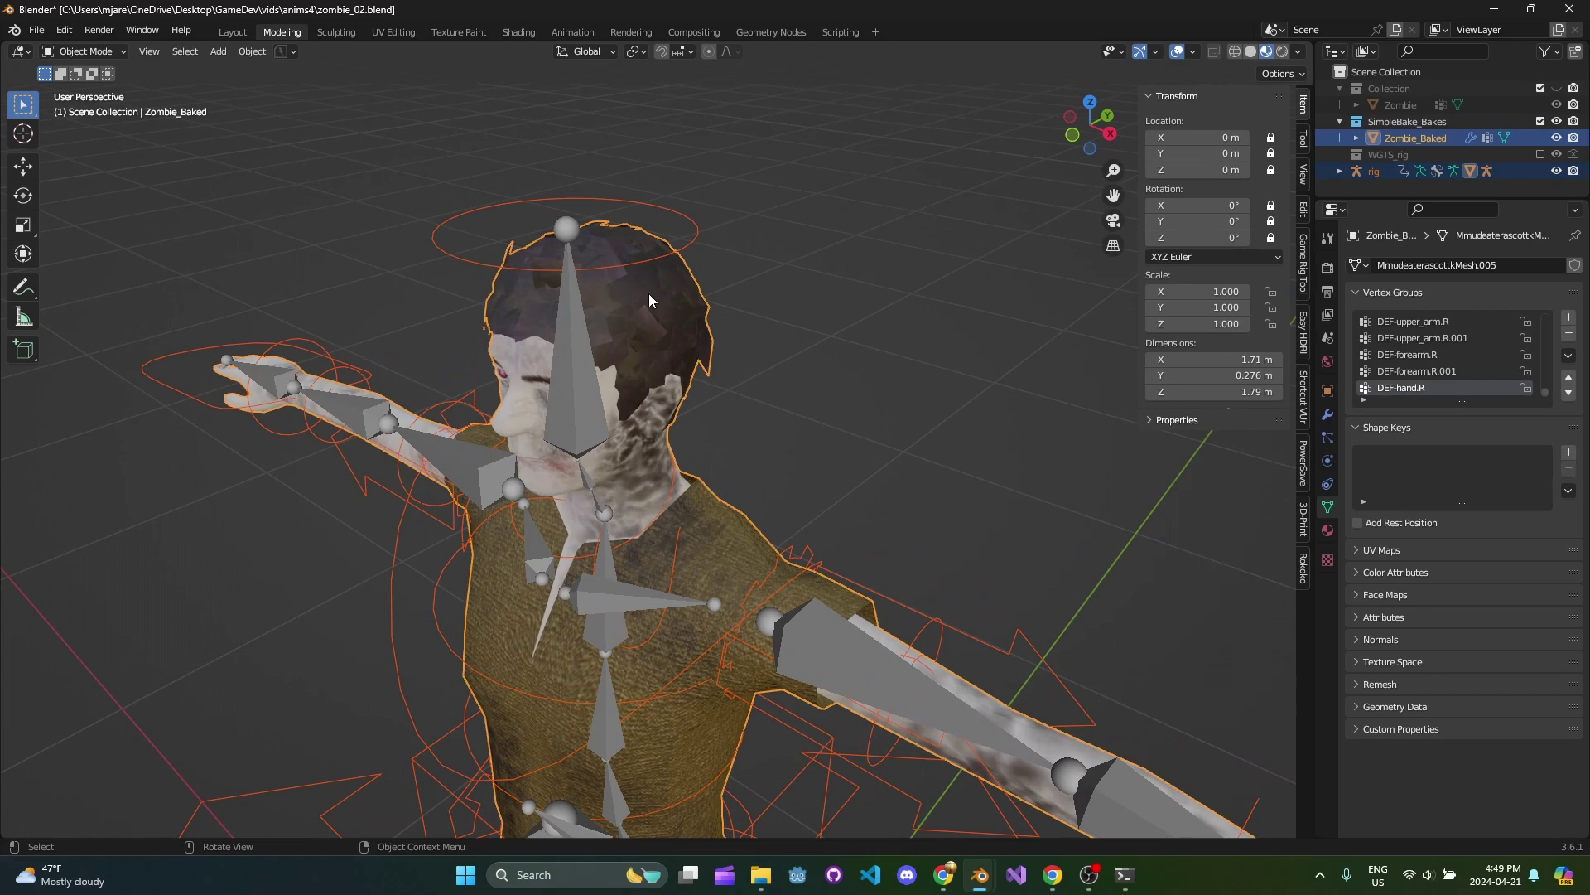
pyautogui.click(117, 53)
pyautogui.click(91, 143)
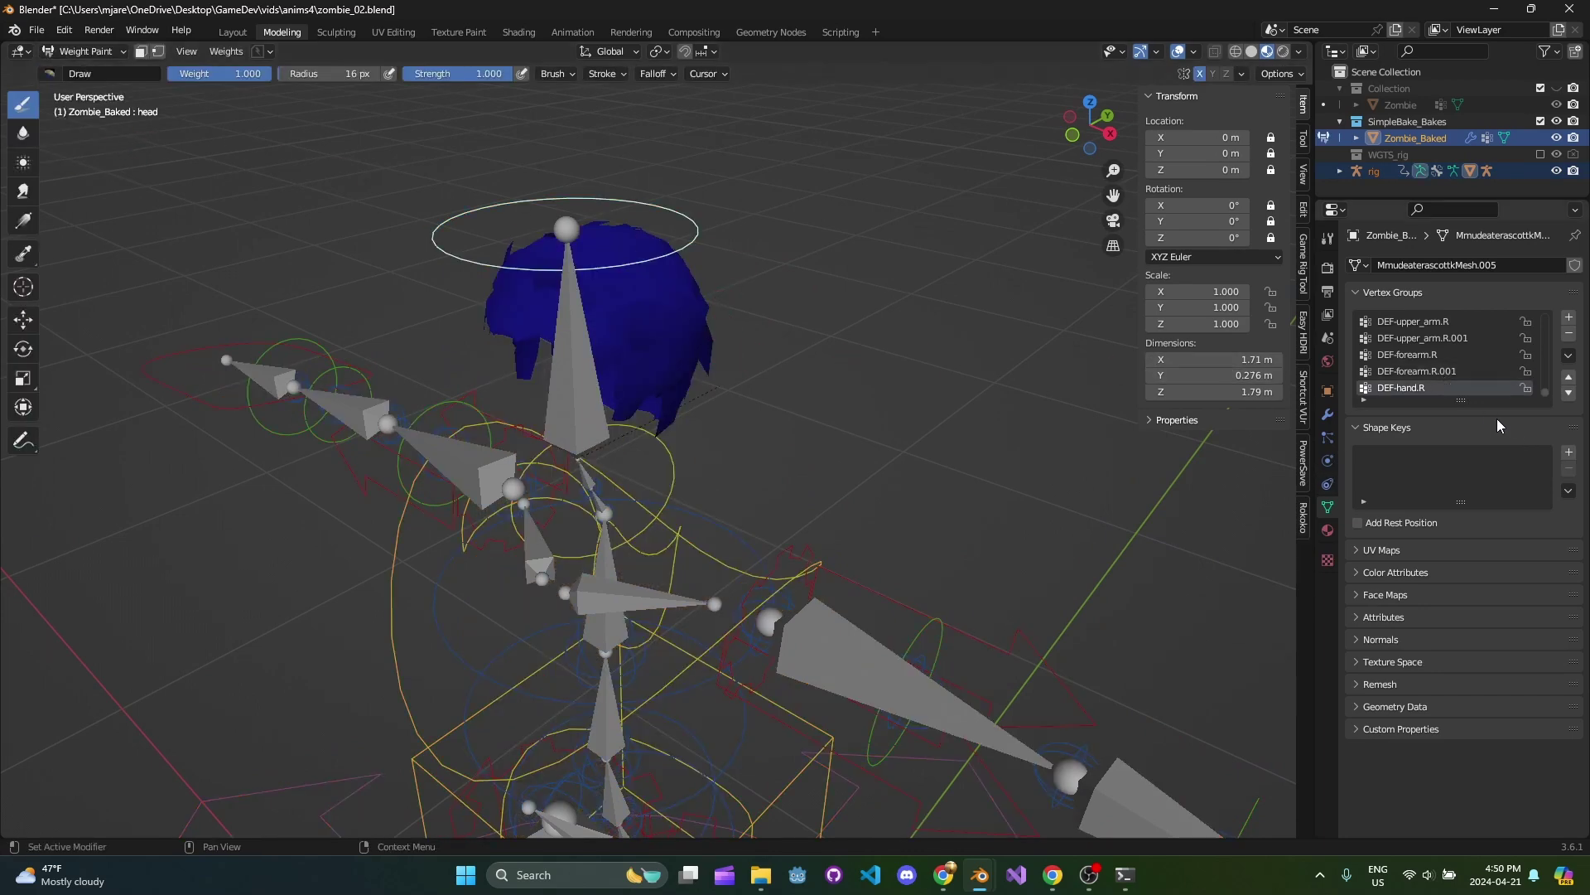
# Enlarge the mesh's vertex group list to show more groups at once.
pyautogui.moveTo(1461, 400); pyautogui.dragTo(1461, 549)
pyautogui.moveTo(806, 358); pyautogui.dragTo(835, 375, button='middle')
pyautogui.scroll(-1, 692, 464)
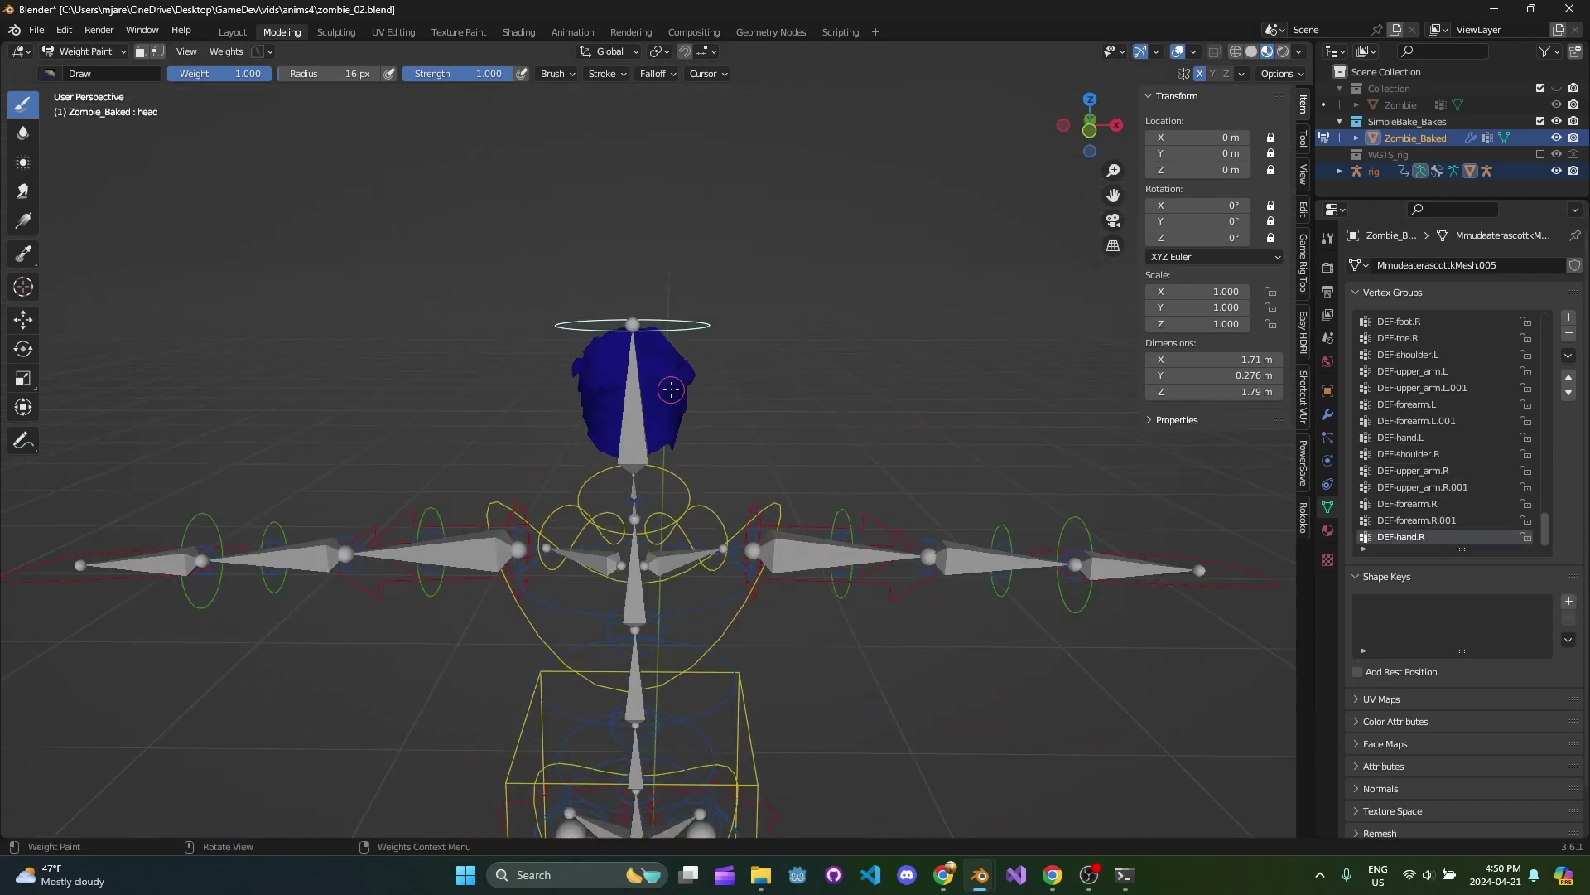
# Reveal the hidden body geometry in Weight Paint mode and look over the whole character.
pyautogui.hotkey('alt', 'h')
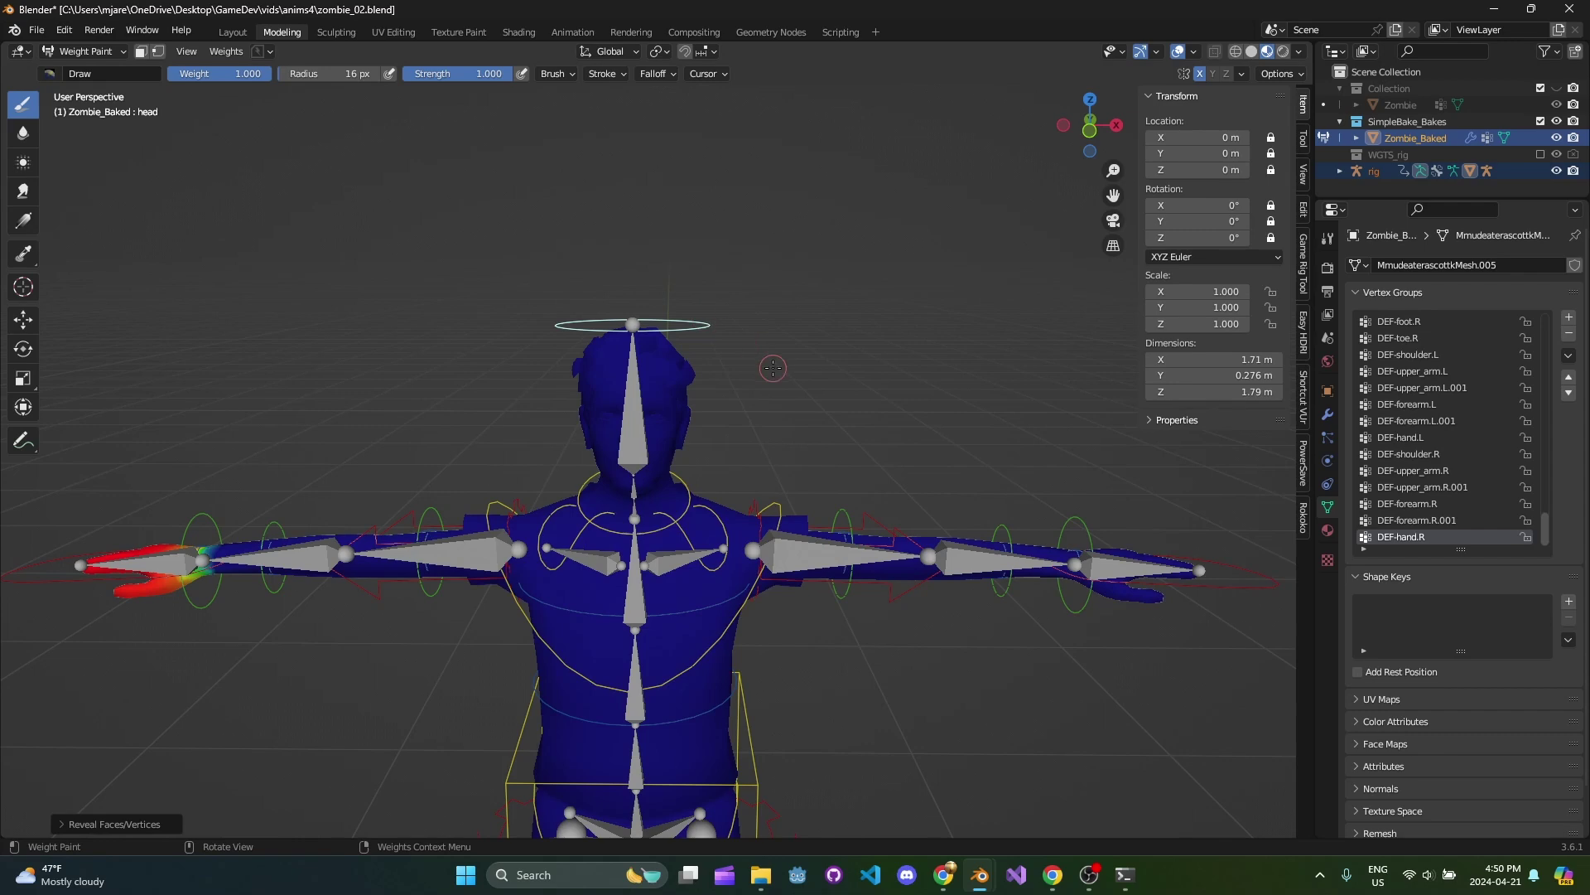
pyautogui.scroll(-2, 754, 398)
pyautogui.scroll(-3, 774, 417)
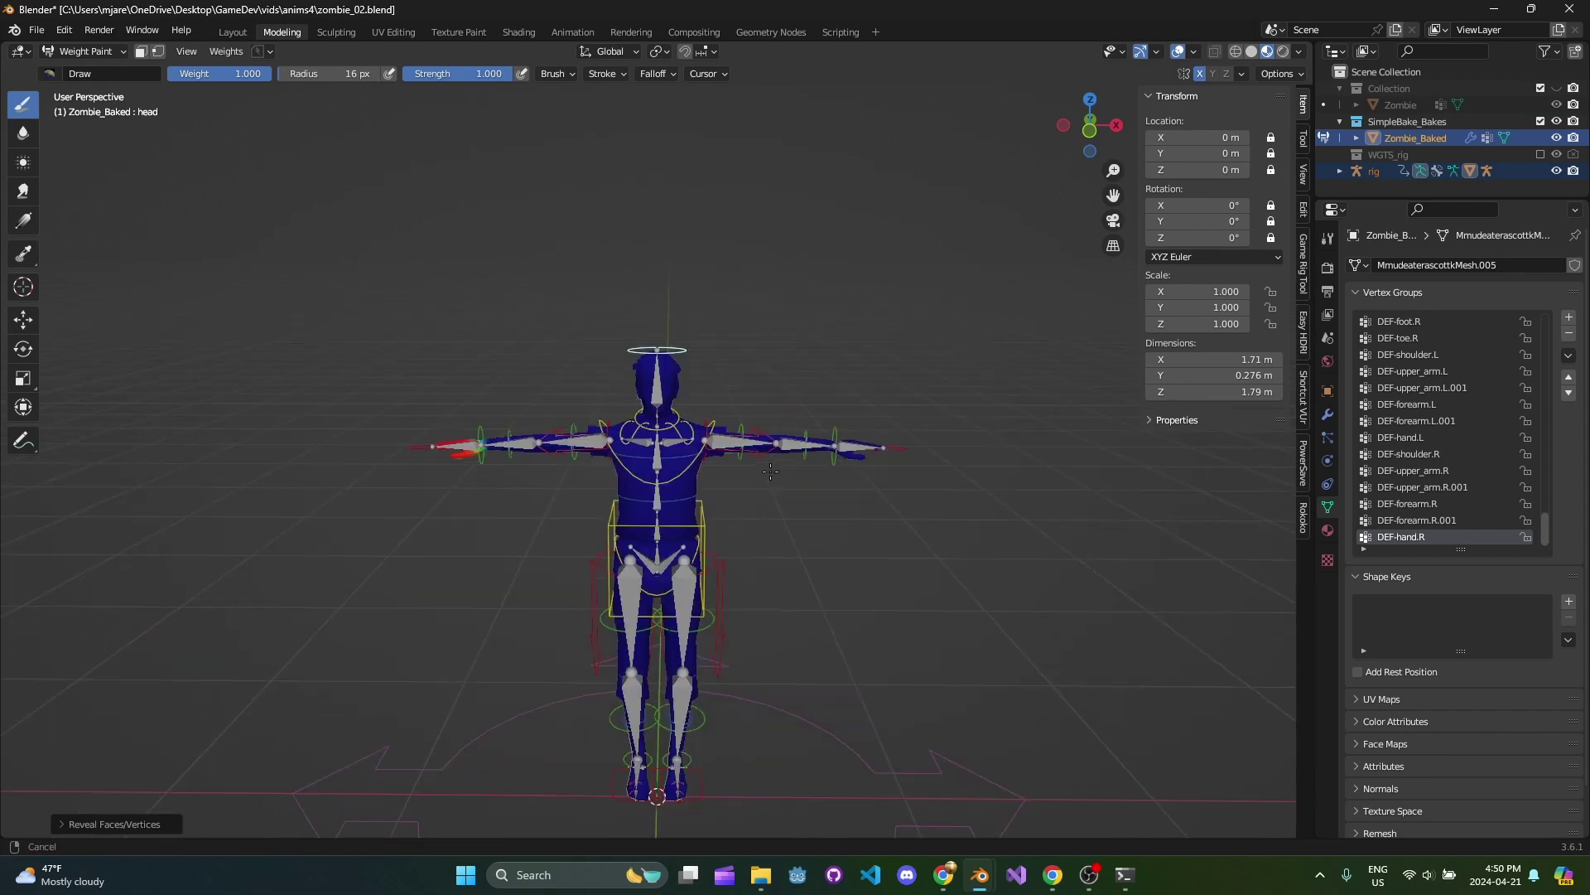
pyautogui.keyDown('shift'); pyautogui.moveTo(785, 473); pyautogui.dragTo(723, 691, button='middle'); pyautogui.keyUp('shift')
pyautogui.scroll(3, 723, 630)
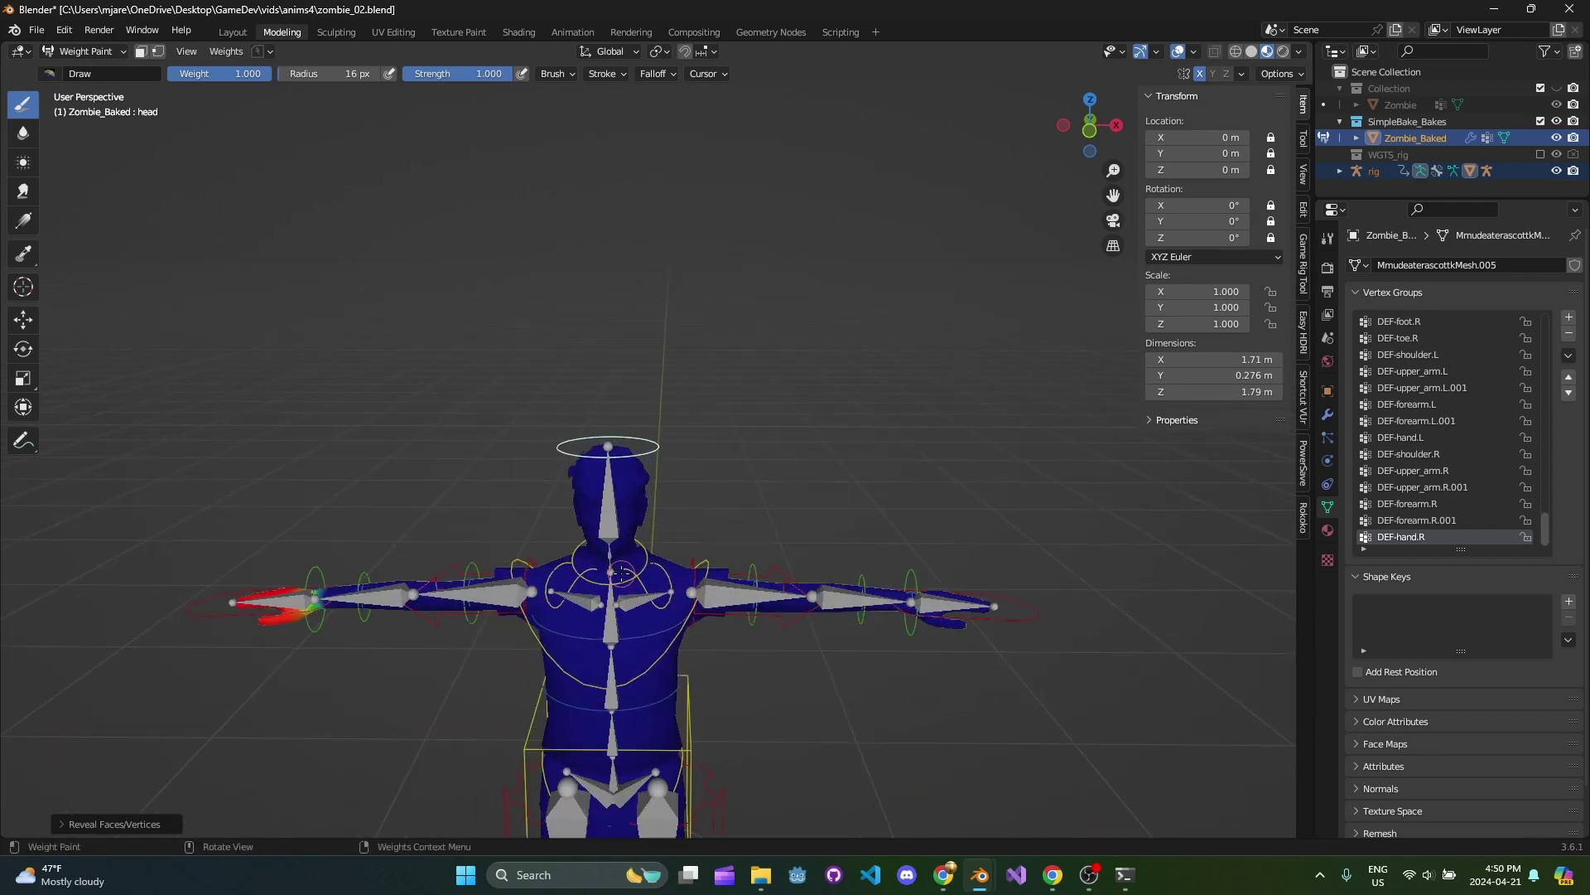
pyautogui.moveTo(737, 571); pyautogui.dragTo(672, 572, button='middle')
pyautogui.scroll(-1, 681, 555)
pyautogui.scroll(1, 680, 491)
pyautogui.moveTo(681, 490); pyautogui.dragTo(757, 462, button='middle')
pyautogui.scroll(4, 752, 430)
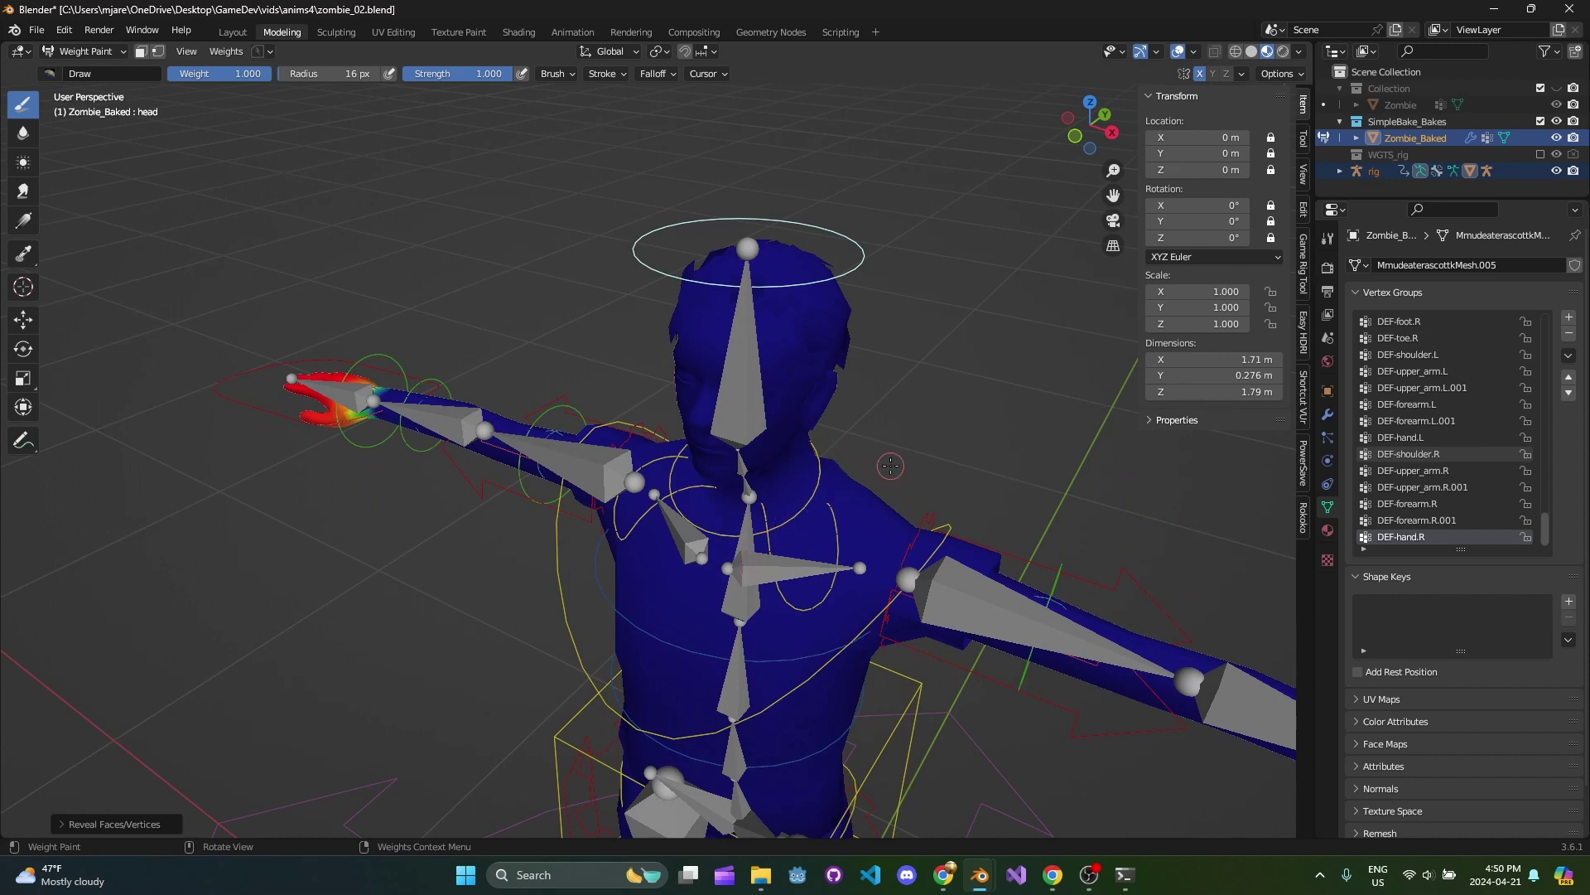
# Examine the weights of individual vertex groups such as DEF-spine.001, DEF-spine and knee_L to find the head's group.
pyautogui.scroll(10, 1423, 497)
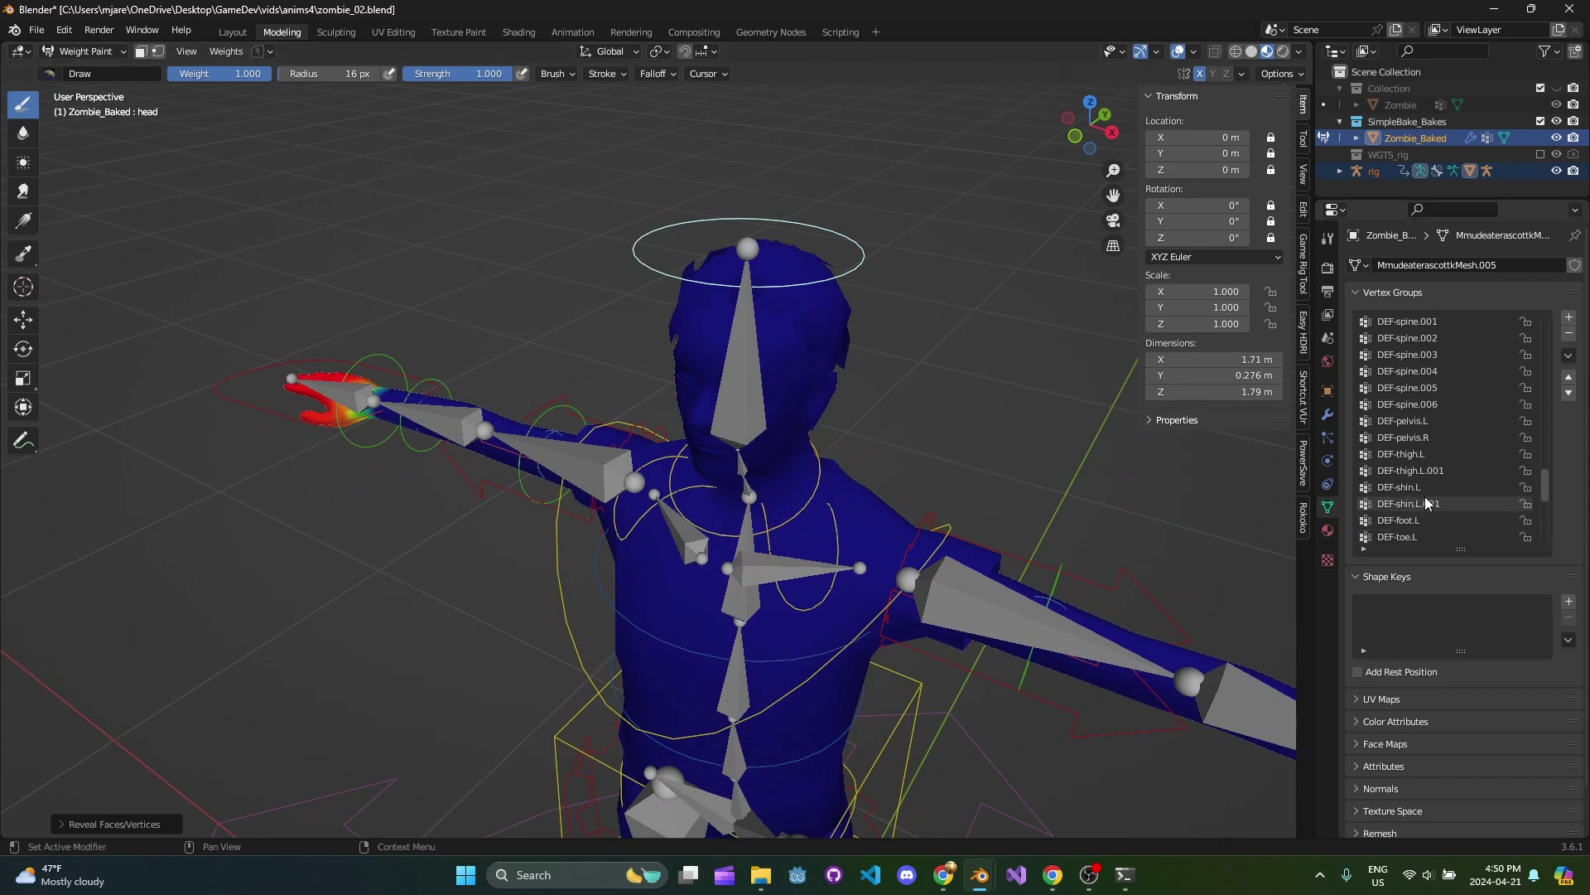
pyautogui.scroll(6, 1426, 496)
pyautogui.click(1449, 422)
pyautogui.scroll(2, 1449, 422)
pyautogui.scroll(-4, 817, 506)
pyautogui.keyDown('shift'); pyautogui.moveTo(817, 505); pyautogui.dragTo(862, 346, button='middle'); pyautogui.keyUp('shift')
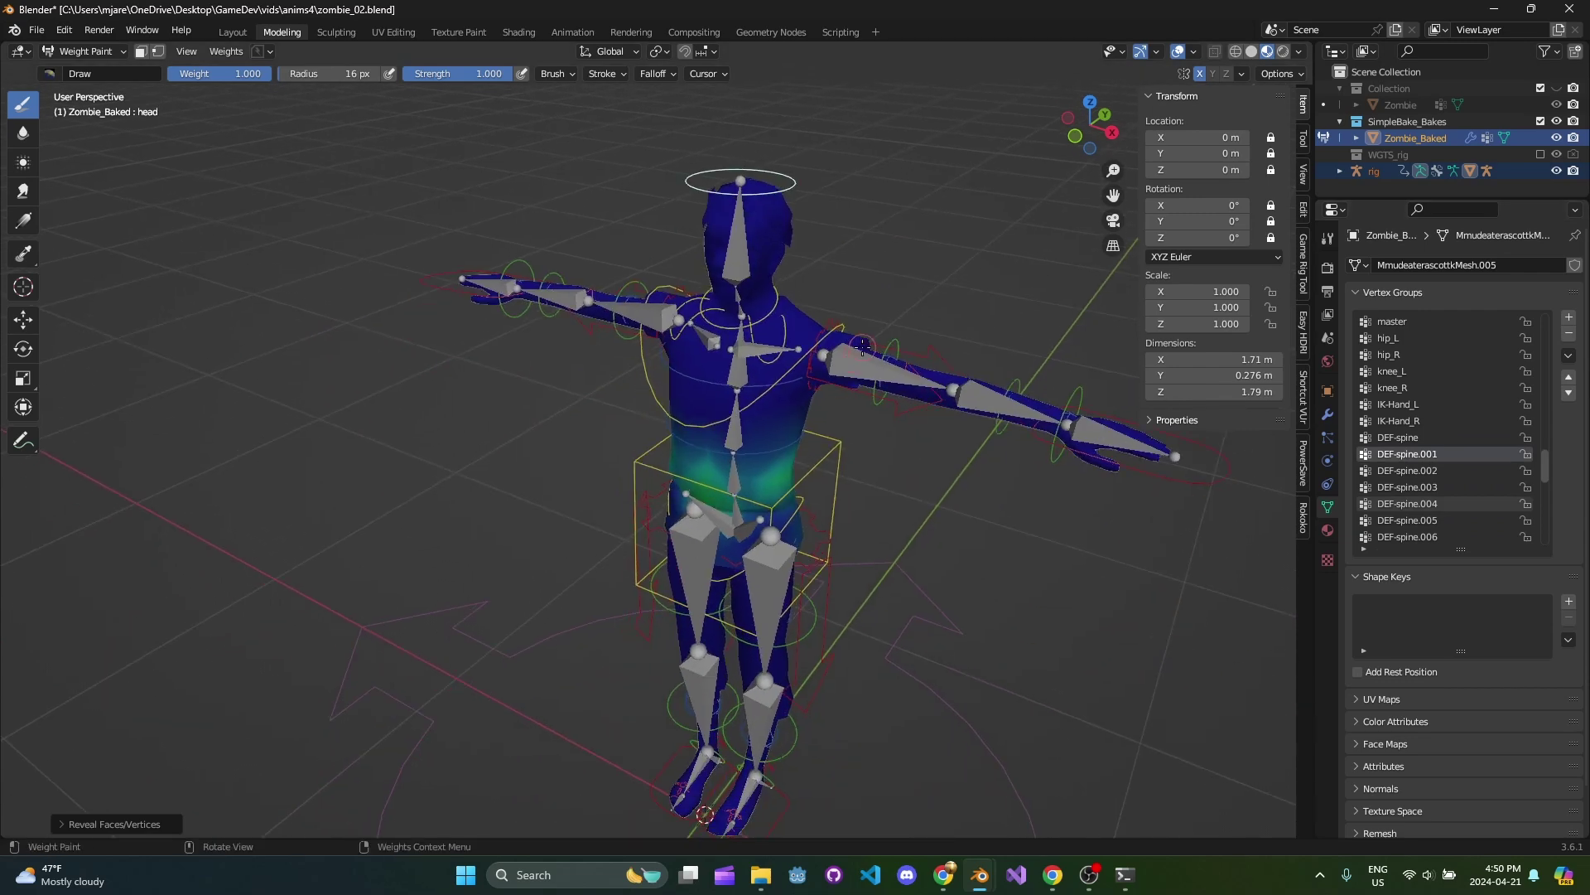
pyautogui.scroll(4, 863, 346)
pyautogui.scroll(2, 1443, 470)
pyautogui.click(1443, 470)
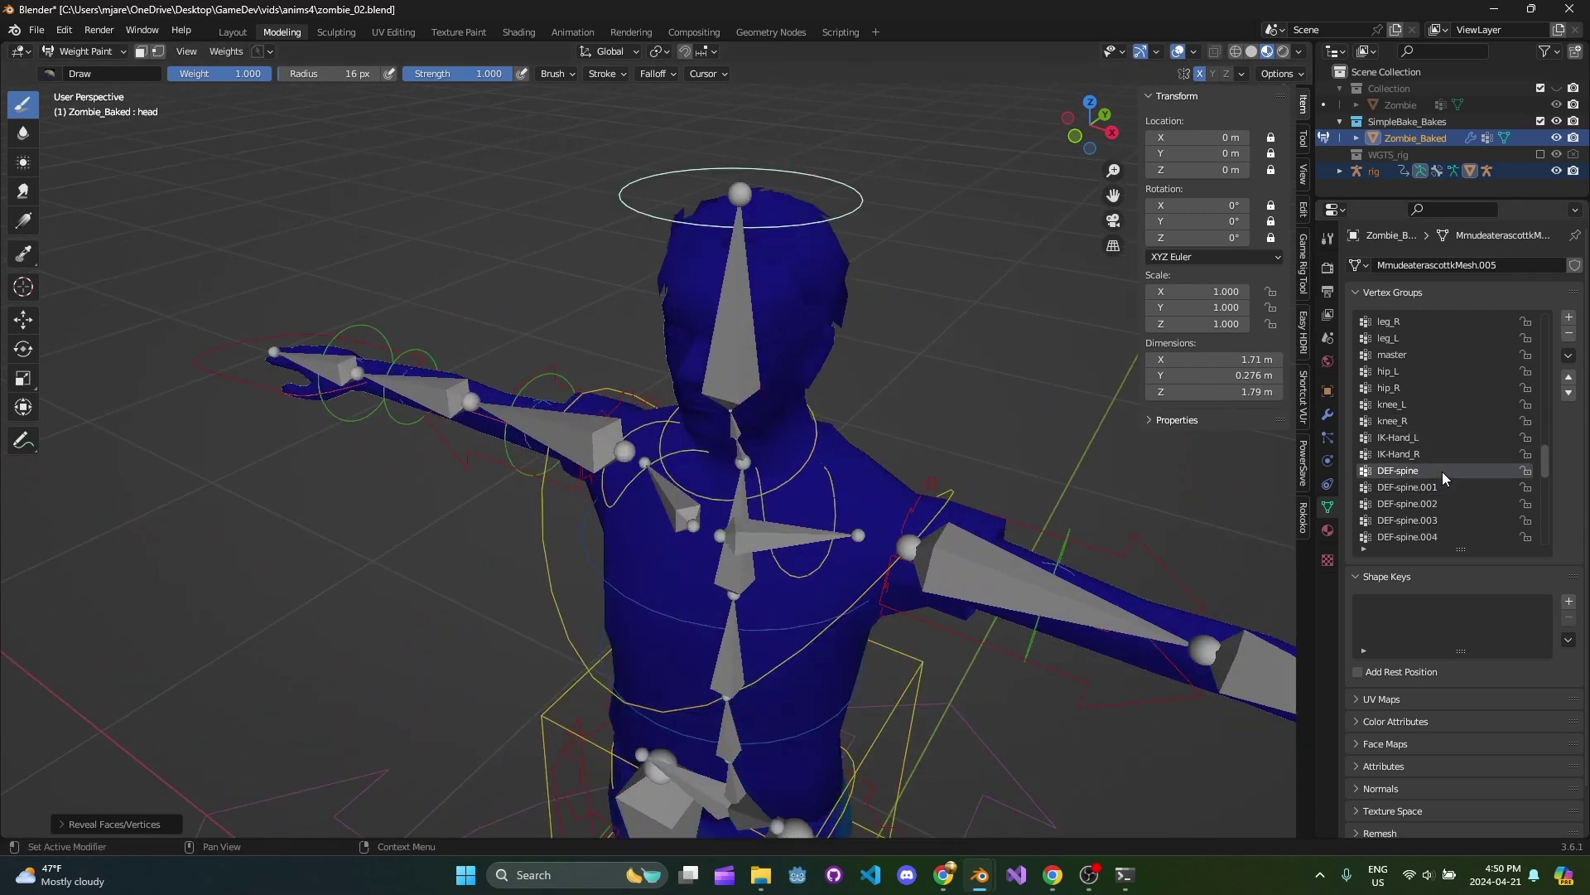
pyautogui.scroll(-3, 1443, 454)
pyautogui.scroll(4, 1423, 453)
pyautogui.click(1443, 405)
pyautogui.click(1450, 422)
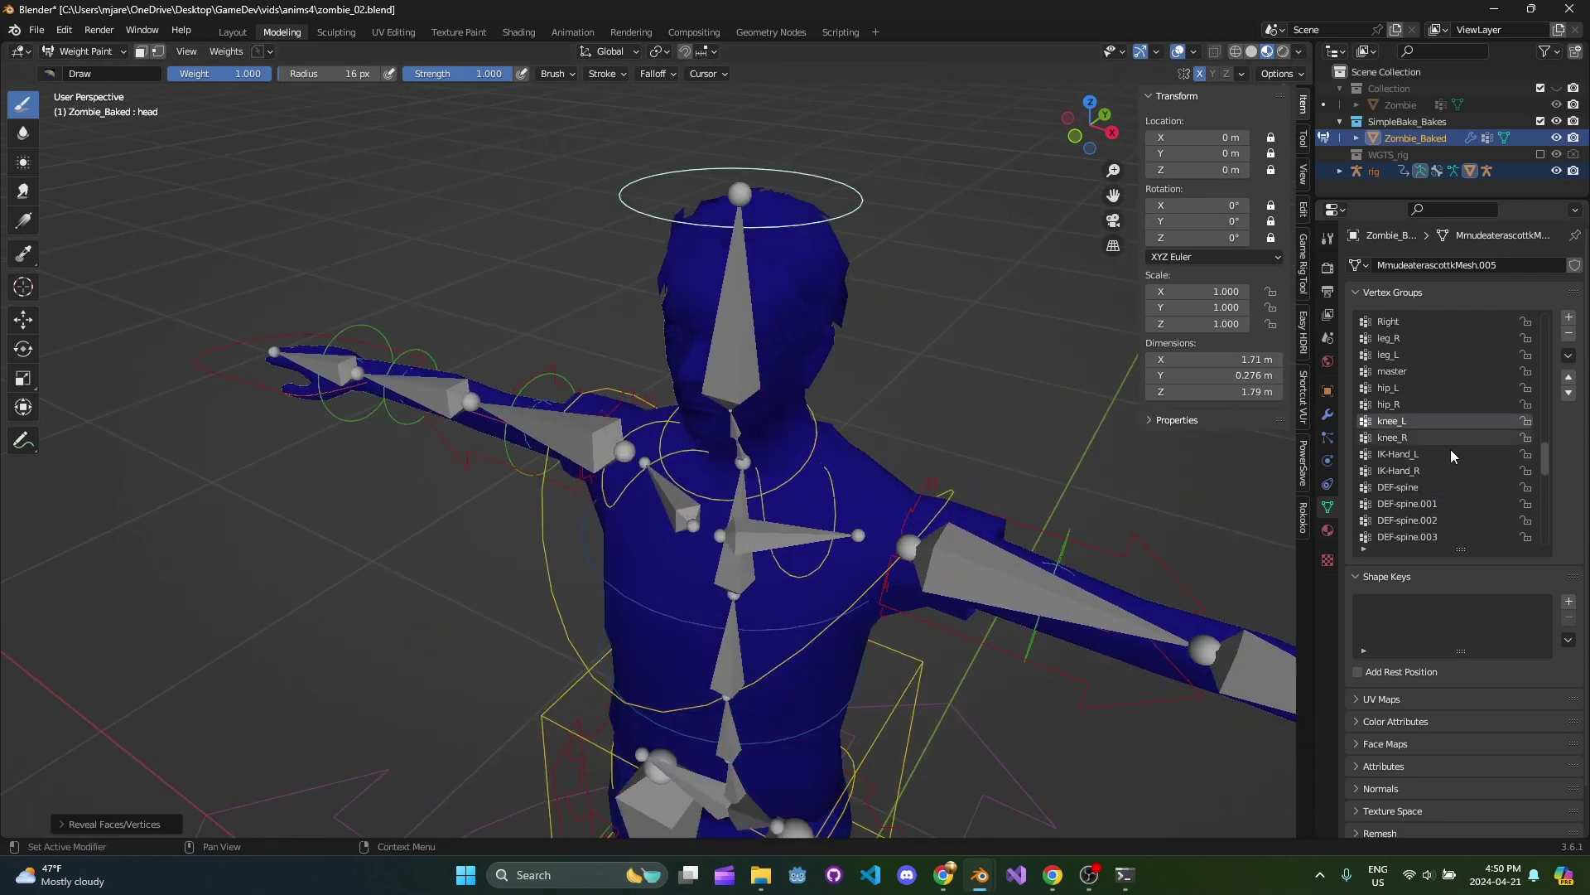
# Make DEF-spine.006, the head's deform group, the active vertex group.
pyautogui.scroll(-7, 1451, 452)
pyautogui.scroll(-3, 888, 437)
pyautogui.moveTo(888, 436)
pyautogui.keyDown('shift'); pyautogui.mouseDown(button='middle')
pyautogui.moveTo(900, 364)
pyautogui.moveTo(837, 395)
pyautogui.moveTo(844, 409)
pyautogui.moveTo(586, 425)
pyautogui.moveTo(905, 405)
pyautogui.moveTo(722, 424)
pyautogui.mouseUp(button='middle'); pyautogui.keyUp('shift')
pyautogui.click(1425, 470)
pyautogui.scroll(4, 829, 381)
# In Edit Mode from the front view, hide the selected body geometry, leaving only the hair.
pyautogui.press('KP_1')
pyautogui.press('Tab')
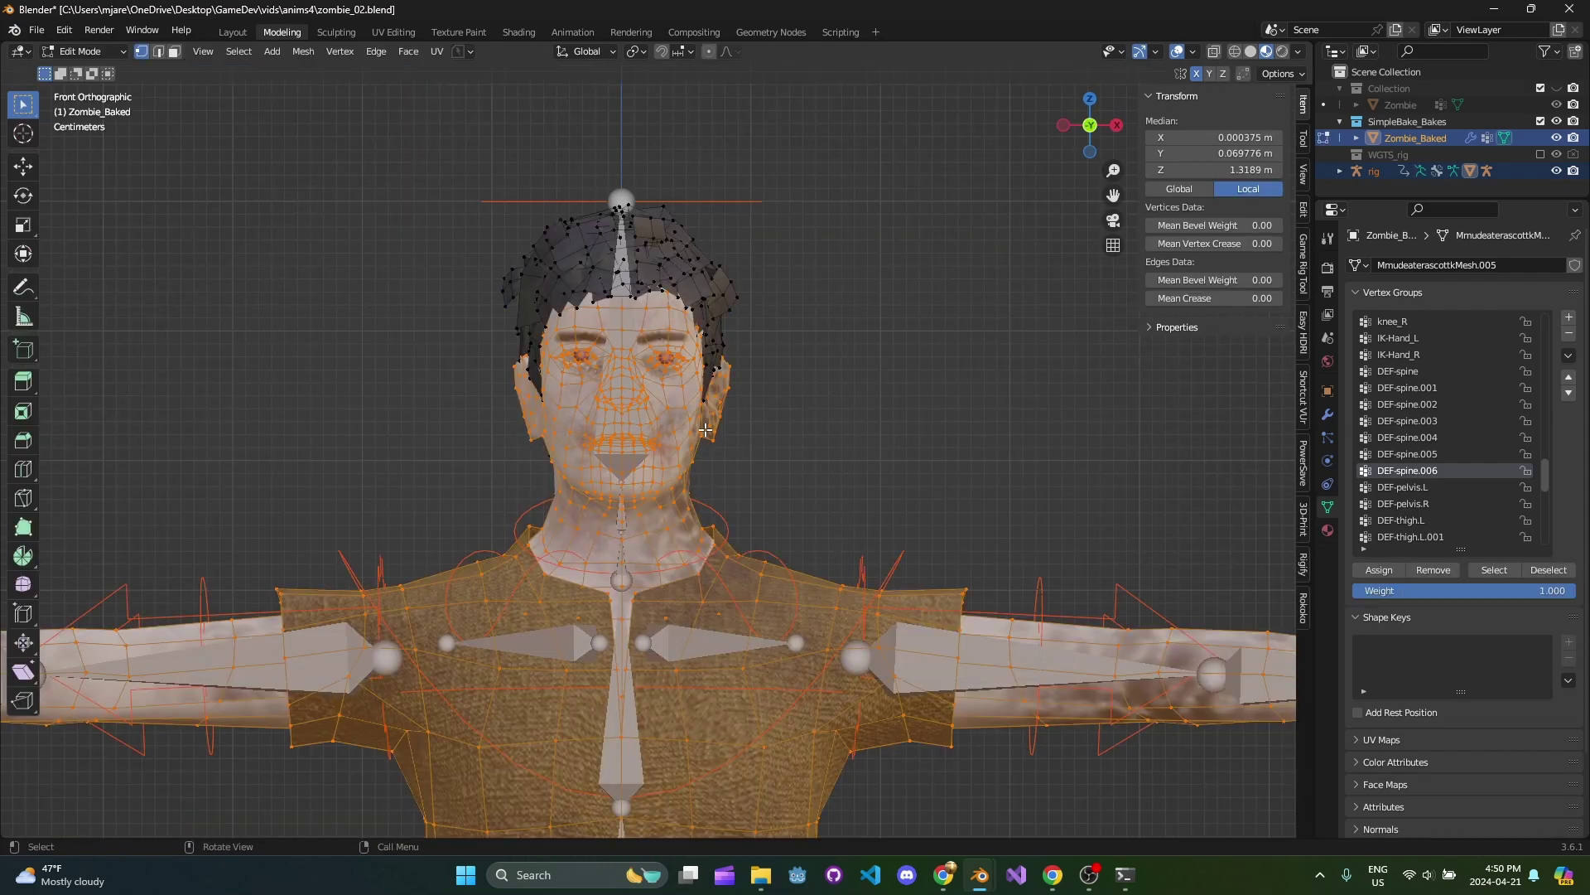
pyautogui.press('h')
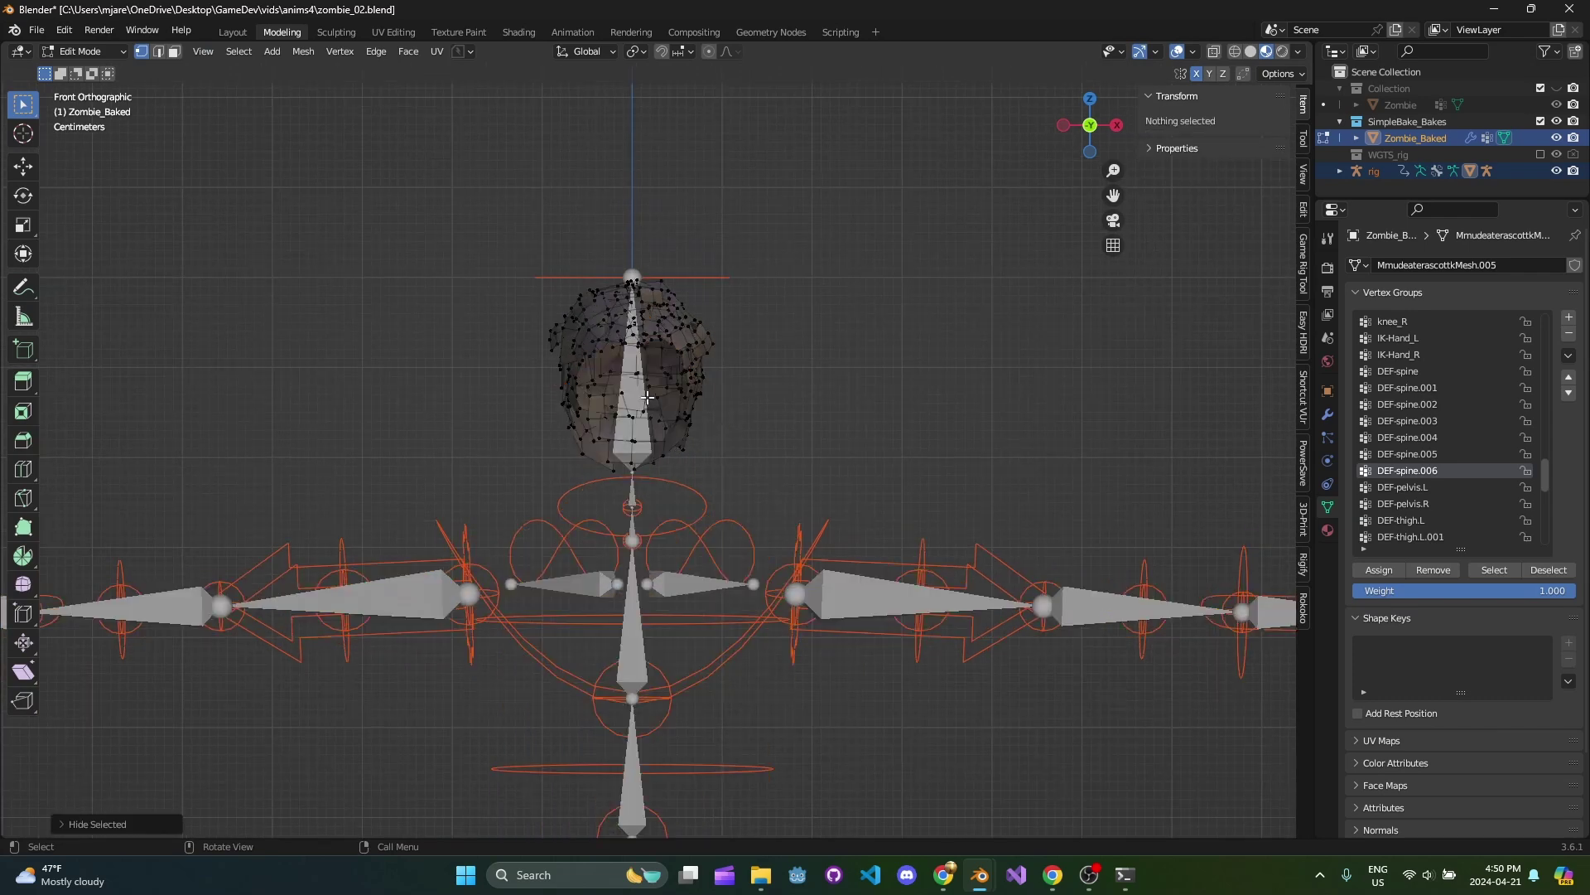
# Return to Weight Paint mode with the isolated hair in close-up.
pyautogui.press('Tab')
pyautogui.press('Tab')
pyautogui.moveTo(754, 356)
pyautogui.keyDown('shift'); pyautogui.mouseDown(button='middle')
pyautogui.moveTo(848, 364)
pyautogui.moveTo(701, 386)
pyautogui.mouseUp(button='middle'); pyautogui.keyUp('shift')
pyautogui.press('Tab')
pyautogui.press('Tab')
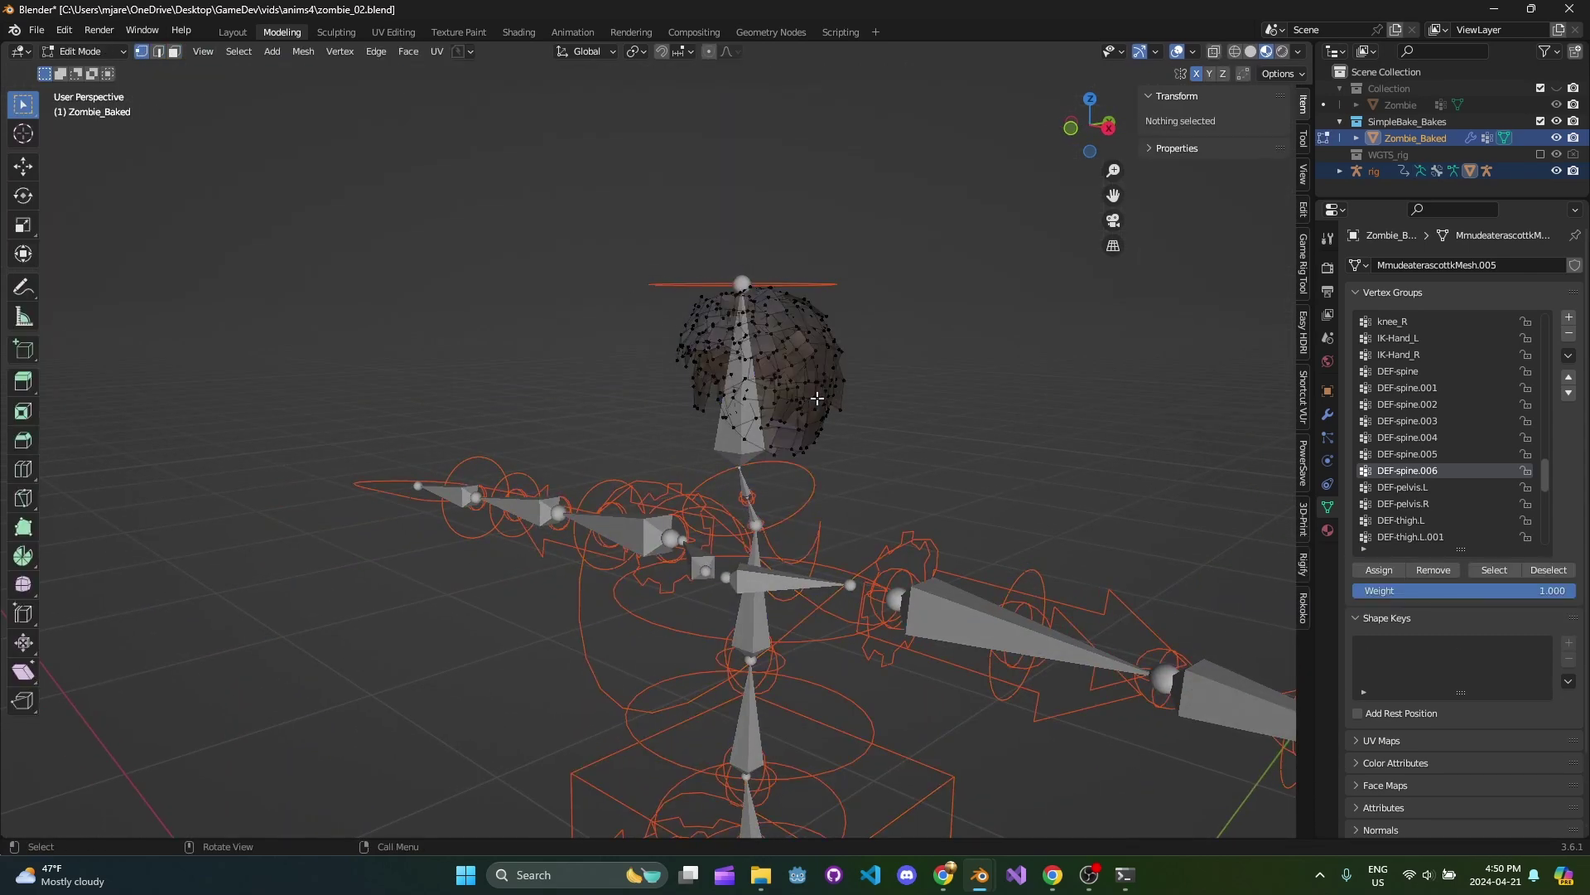
pyautogui.press('Tab')
pyautogui.keyDown('shift'); pyautogui.moveTo(817, 398); pyautogui.dragTo(774, 458, button='middle'); pyautogui.keyUp('shift')
pyautogui.scroll(4, 696, 497)
pyautogui.moveTo(634, 514); pyautogui.dragTo(730, 448, button='middle')
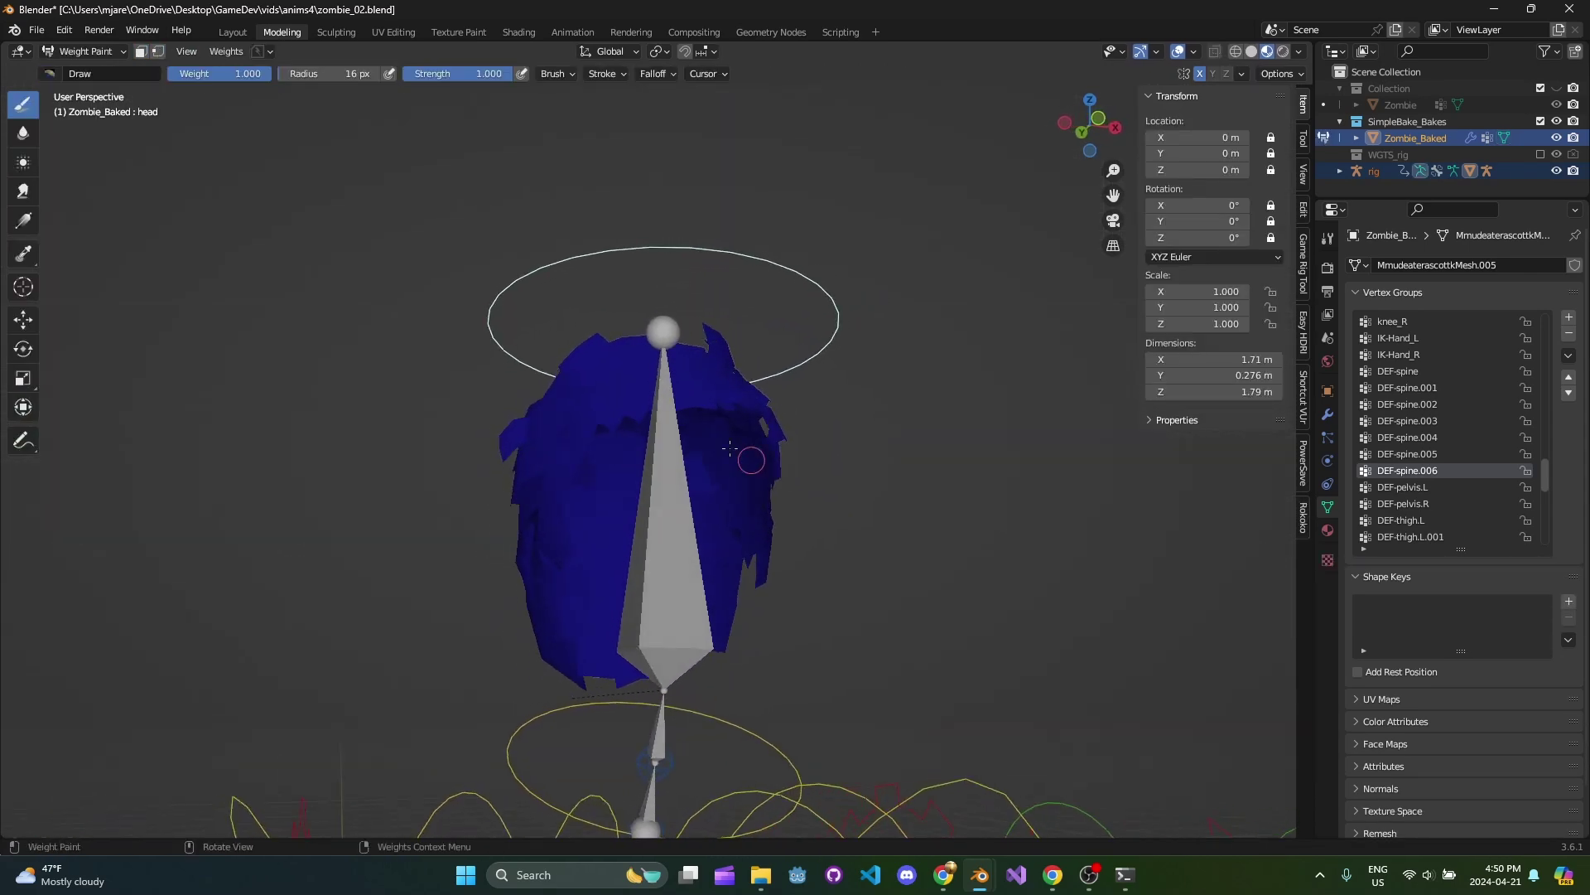
# Enlarge the Draw brush's radius to 111 px and set its falloff to Constant.
pyautogui.scroll(-2, 572, 348)
pyautogui.click(773, 487)
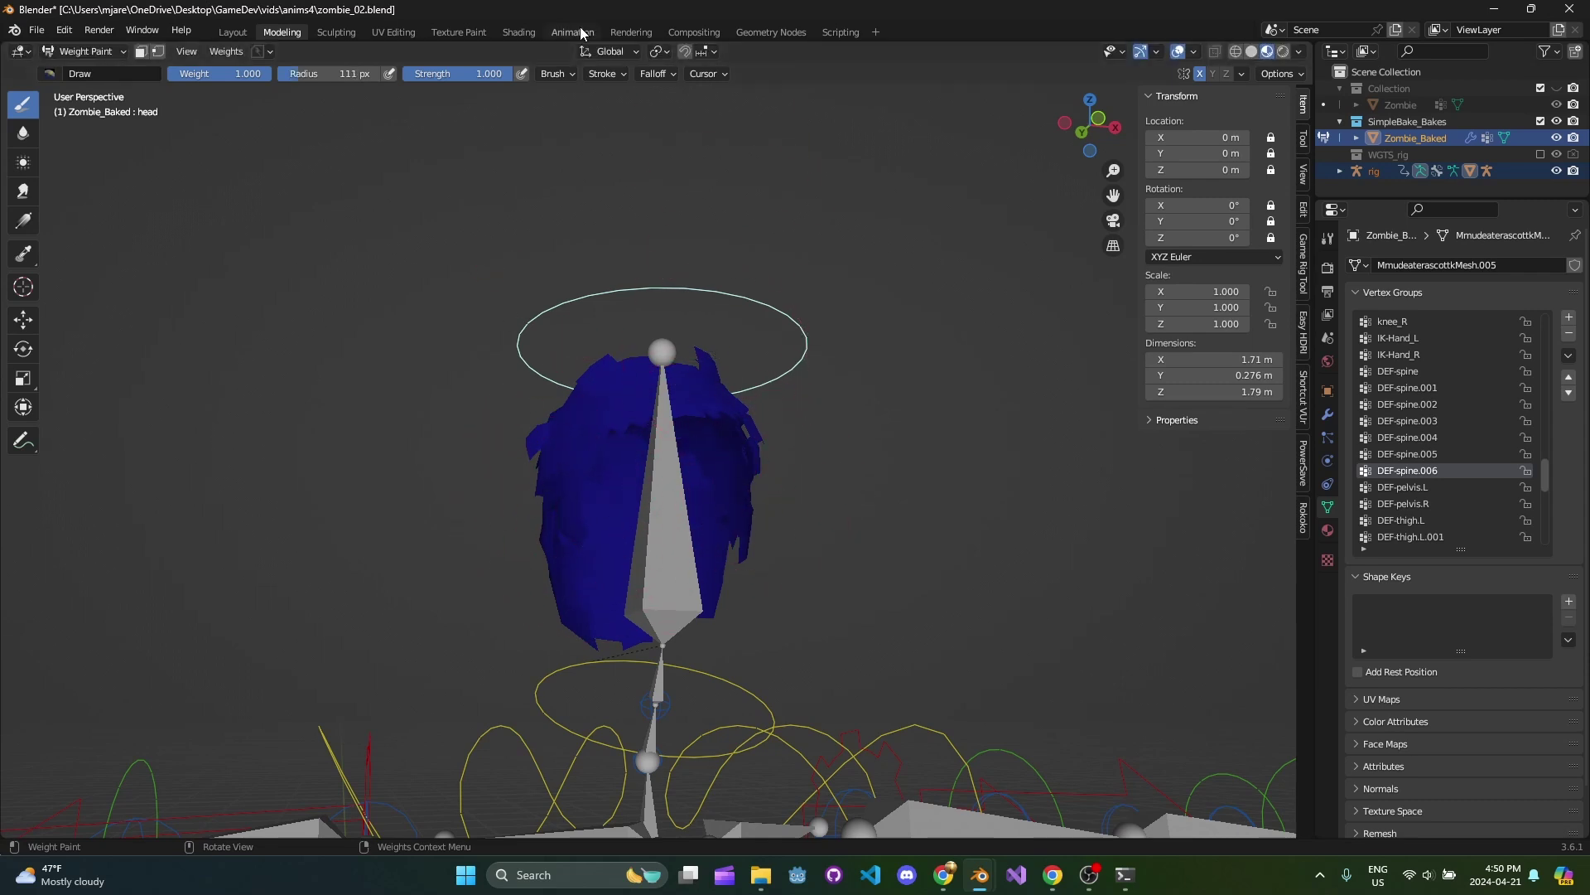
pyautogui.click(653, 72)
pyautogui.click(654, 106)
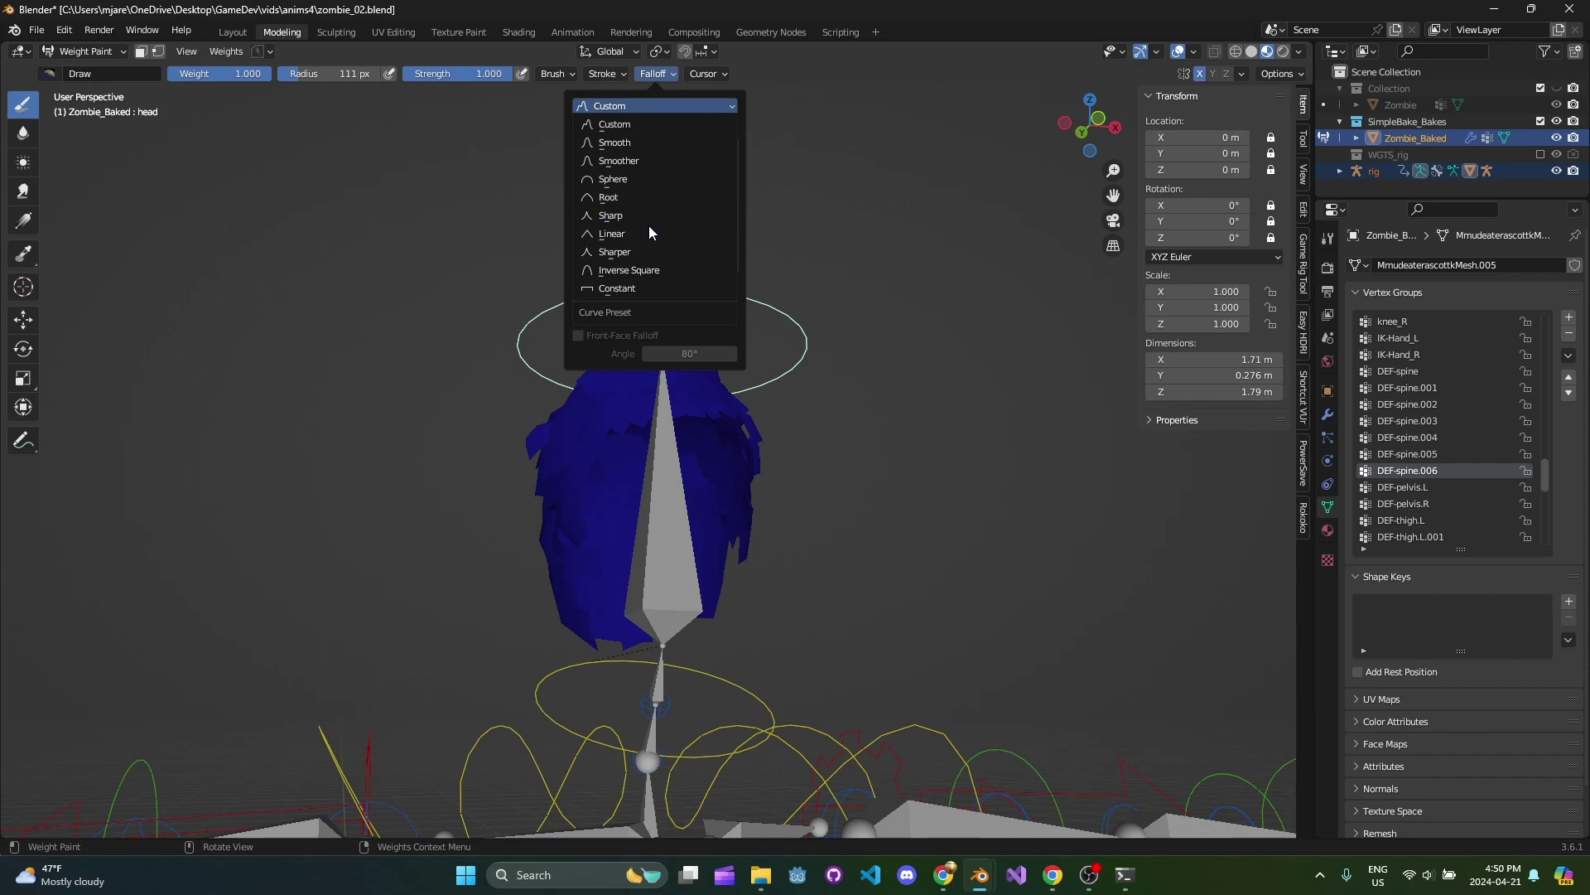
pyautogui.click(649, 227)
pyautogui.click(651, 73)
pyautogui.click(647, 71)
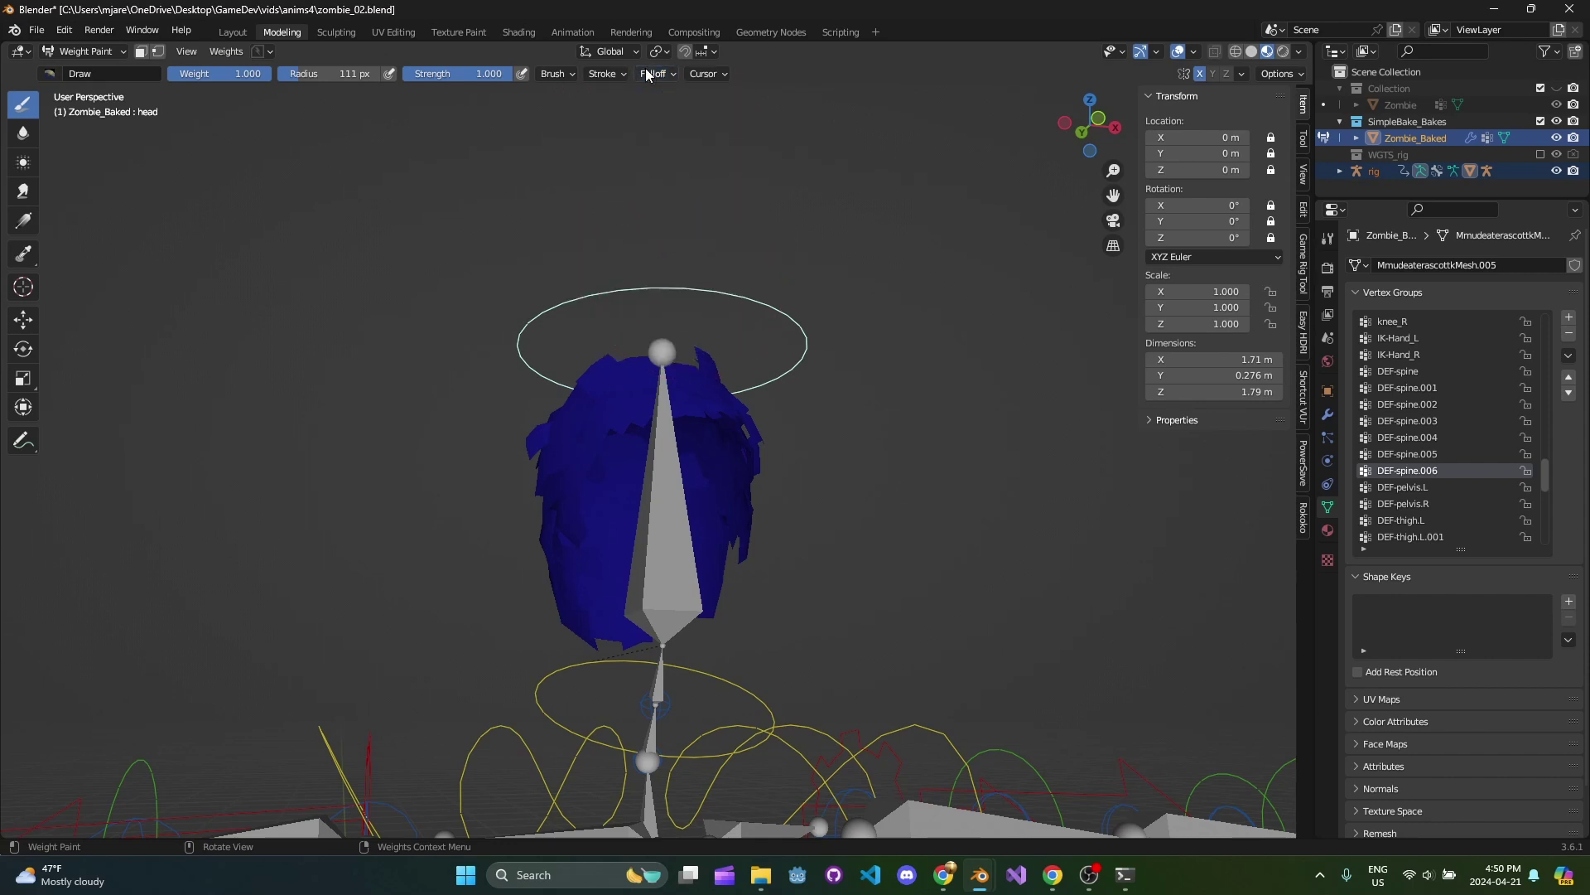
pyautogui.click(648, 74)
pyautogui.click(642, 106)
pyautogui.click(673, 287)
# Paint all sides of the isolated hair with weight 1.000 for DEF-spine.006.
pyautogui.moveTo(756, 554); pyautogui.dragTo(686, 492, button='middle')
pyautogui.click(687, 492)
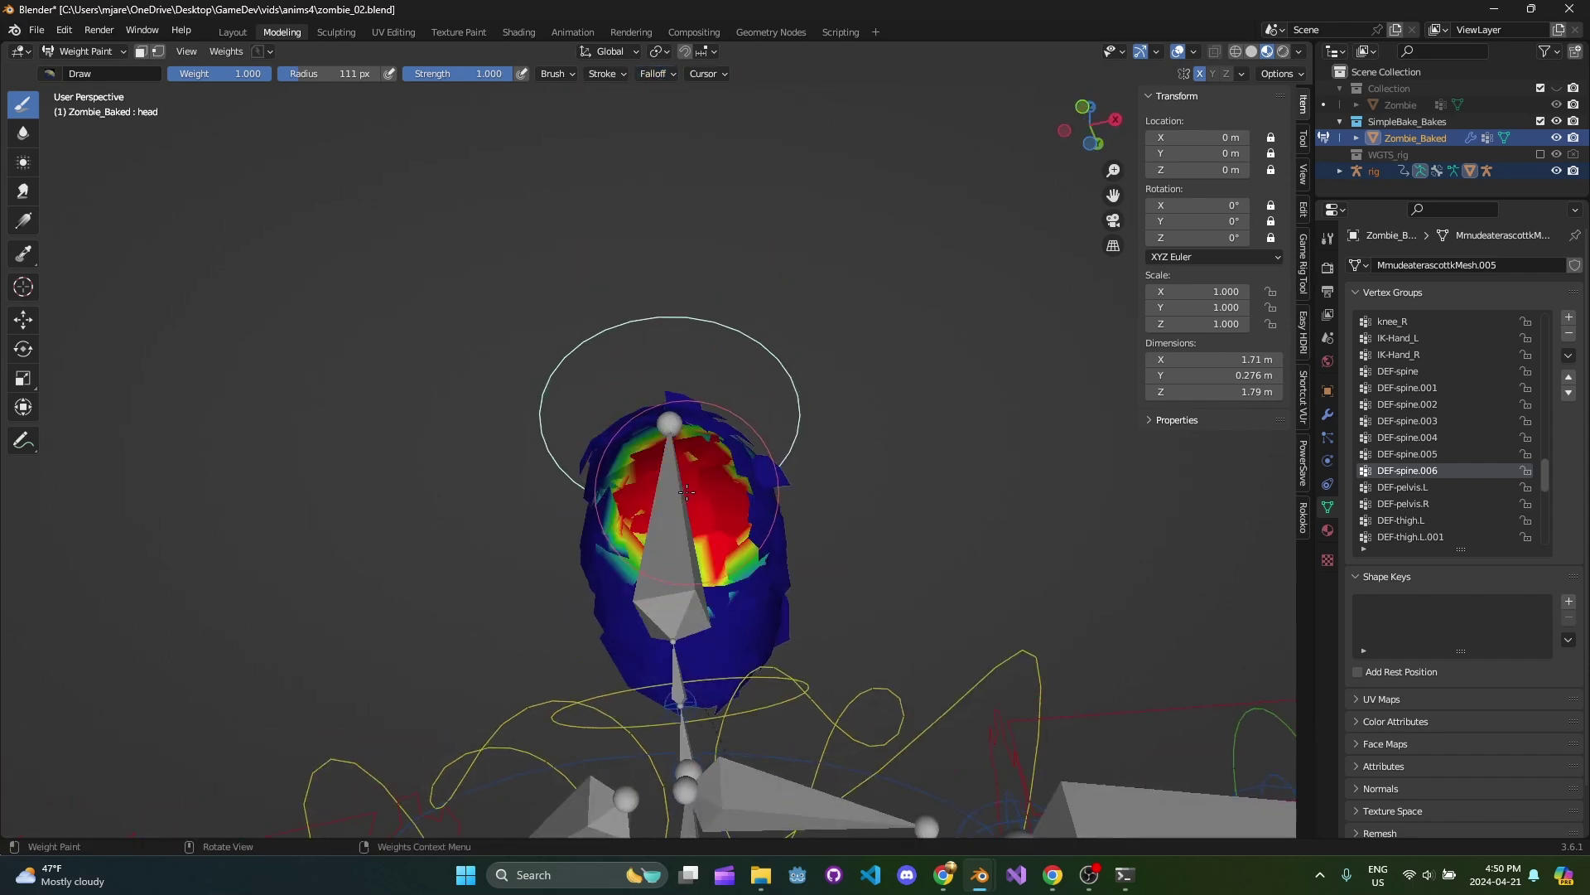
pyautogui.moveTo(686, 492); pyautogui.dragTo(703, 631)
pyautogui.moveTo(705, 520); pyautogui.dragTo(687, 673, button='middle')
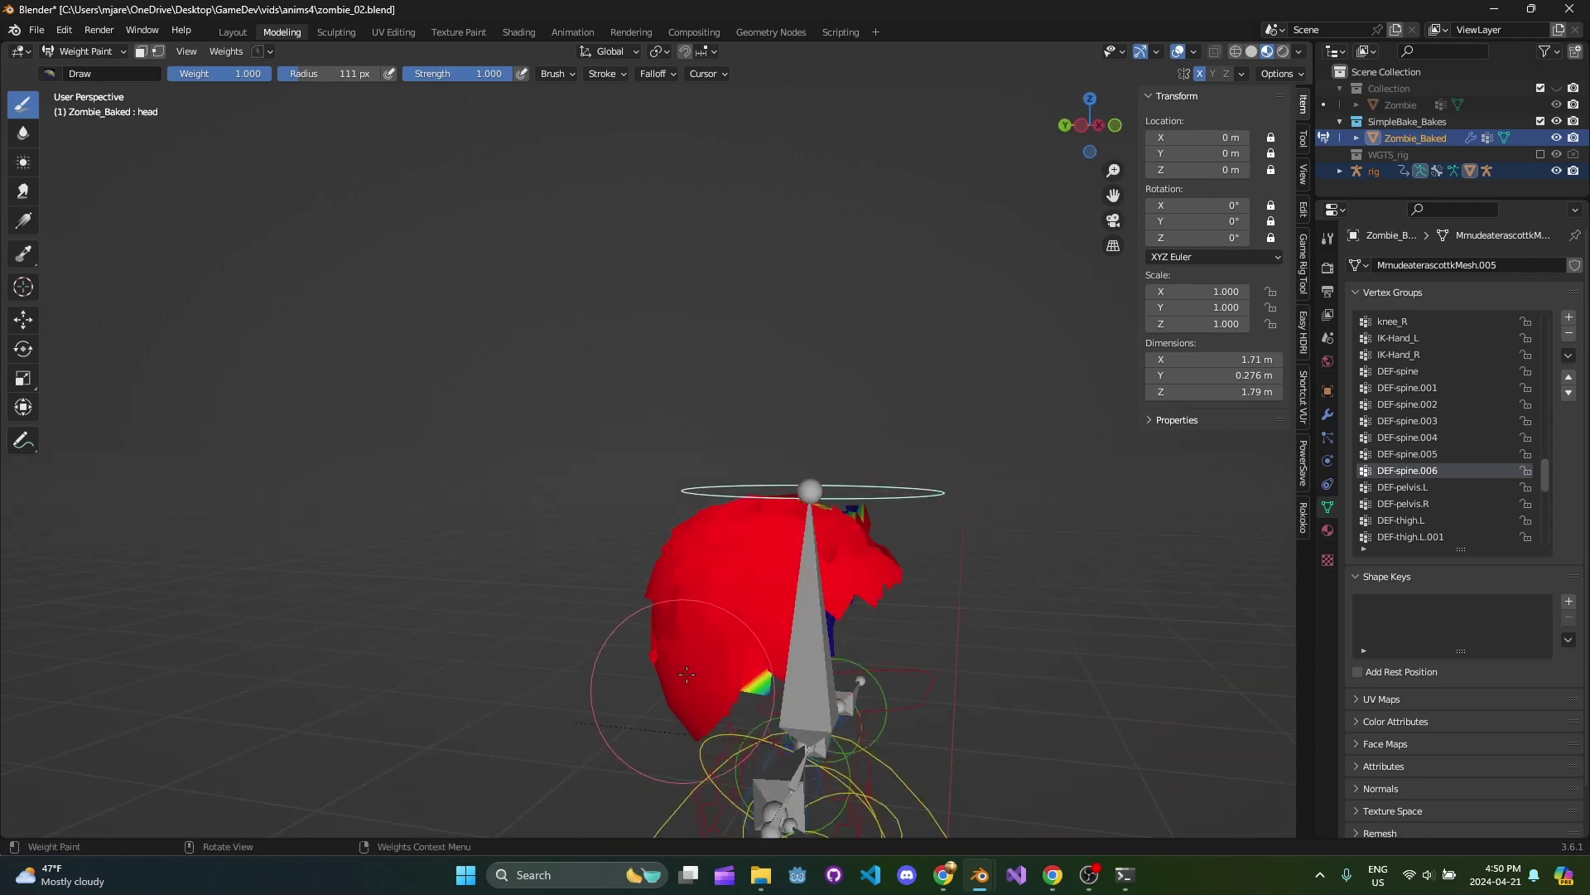
pyautogui.moveTo(809, 633); pyautogui.dragTo(898, 530, button='middle')
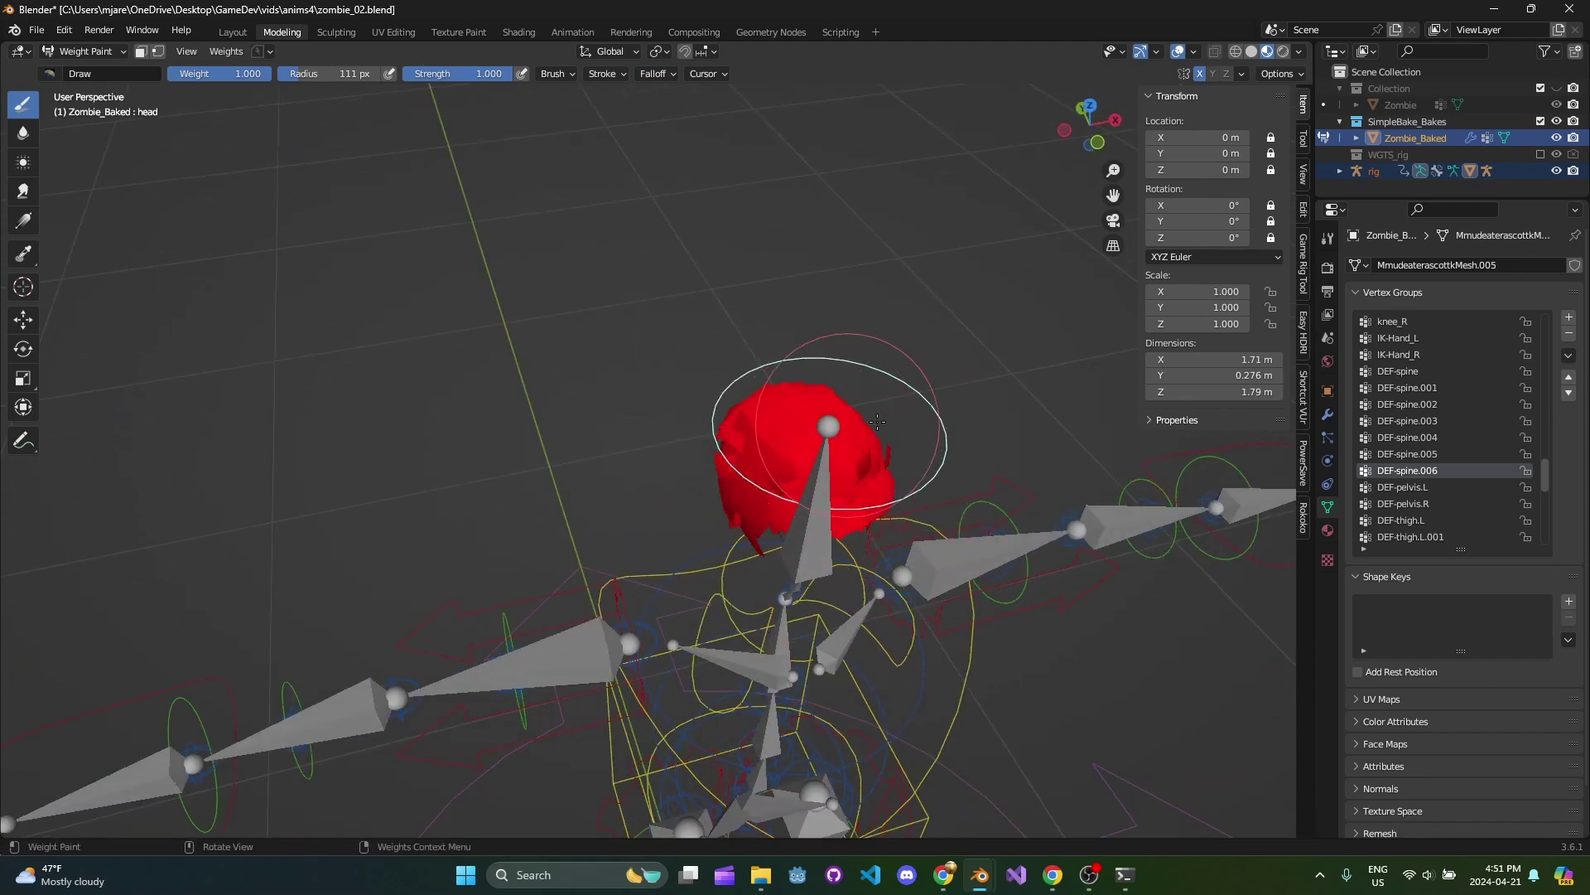
pyautogui.moveTo(877, 421); pyautogui.dragTo(680, 536, button='middle')
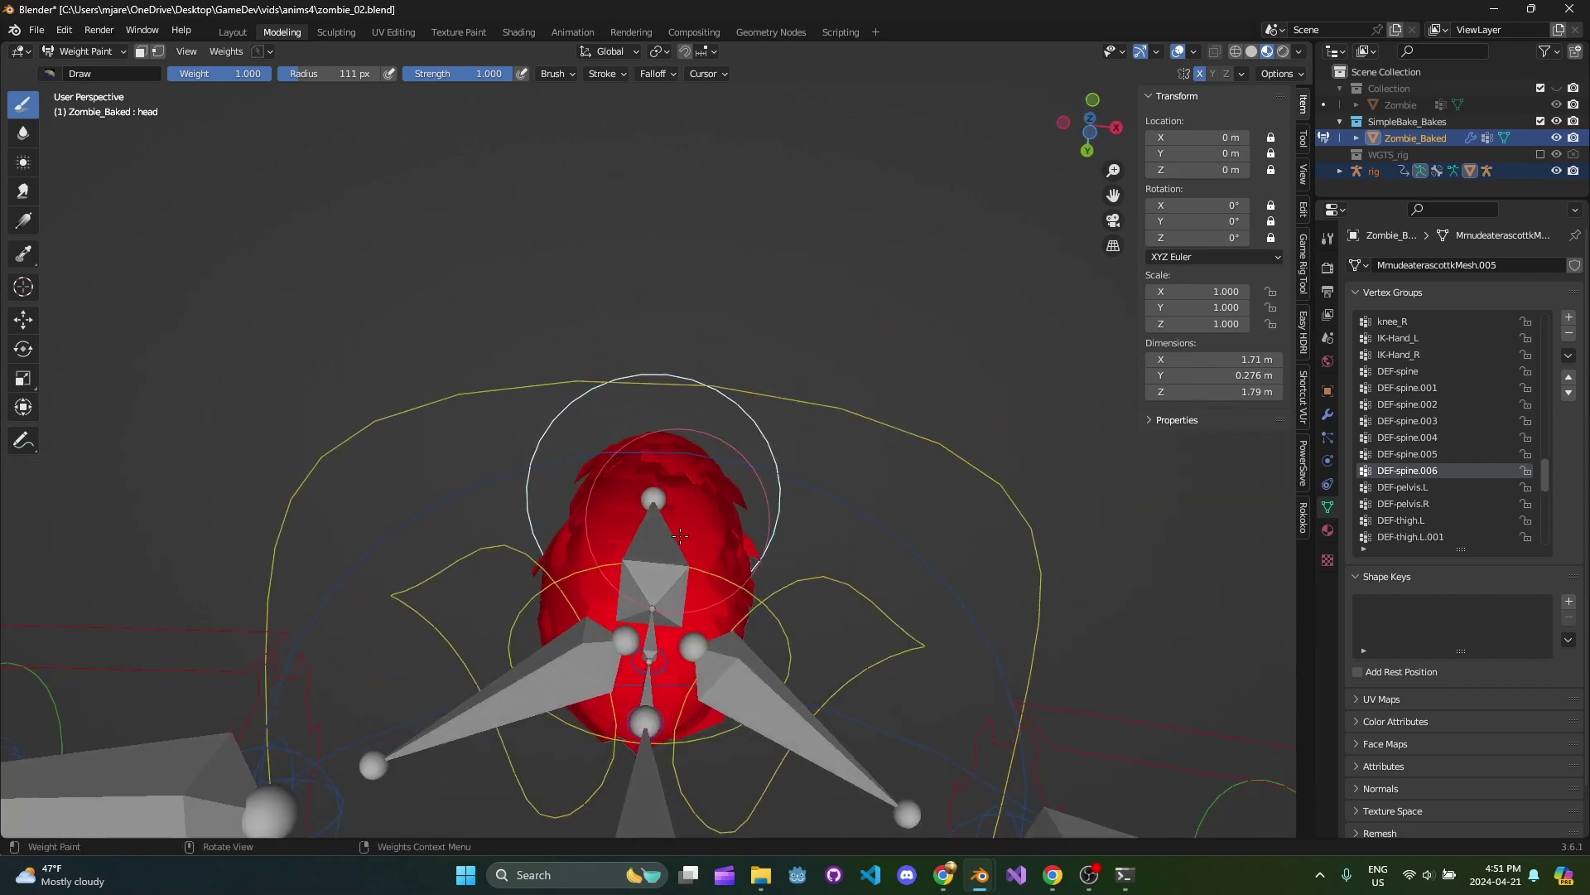
pyautogui.moveTo(667, 461)
pyautogui.mouseDown(button='middle')
pyautogui.moveTo(680, 518)
pyautogui.moveTo(687, 460)
pyautogui.moveTo(807, 386)
pyautogui.mouseUp(button='middle')
pyautogui.moveTo(724, 481)
pyautogui.mouseDown(button='middle')
pyautogui.moveTo(787, 530)
pyautogui.moveTo(584, 515)
pyautogui.moveTo(822, 495)
pyautogui.mouseUp(button='middle')
# Reveal the body to compare its weights with the hair, hide it again in Edit Mode, and return to Weight Paint mode.
pyautogui.press('Tab')
pyautogui.press('Tab')
pyautogui.press('Tab')
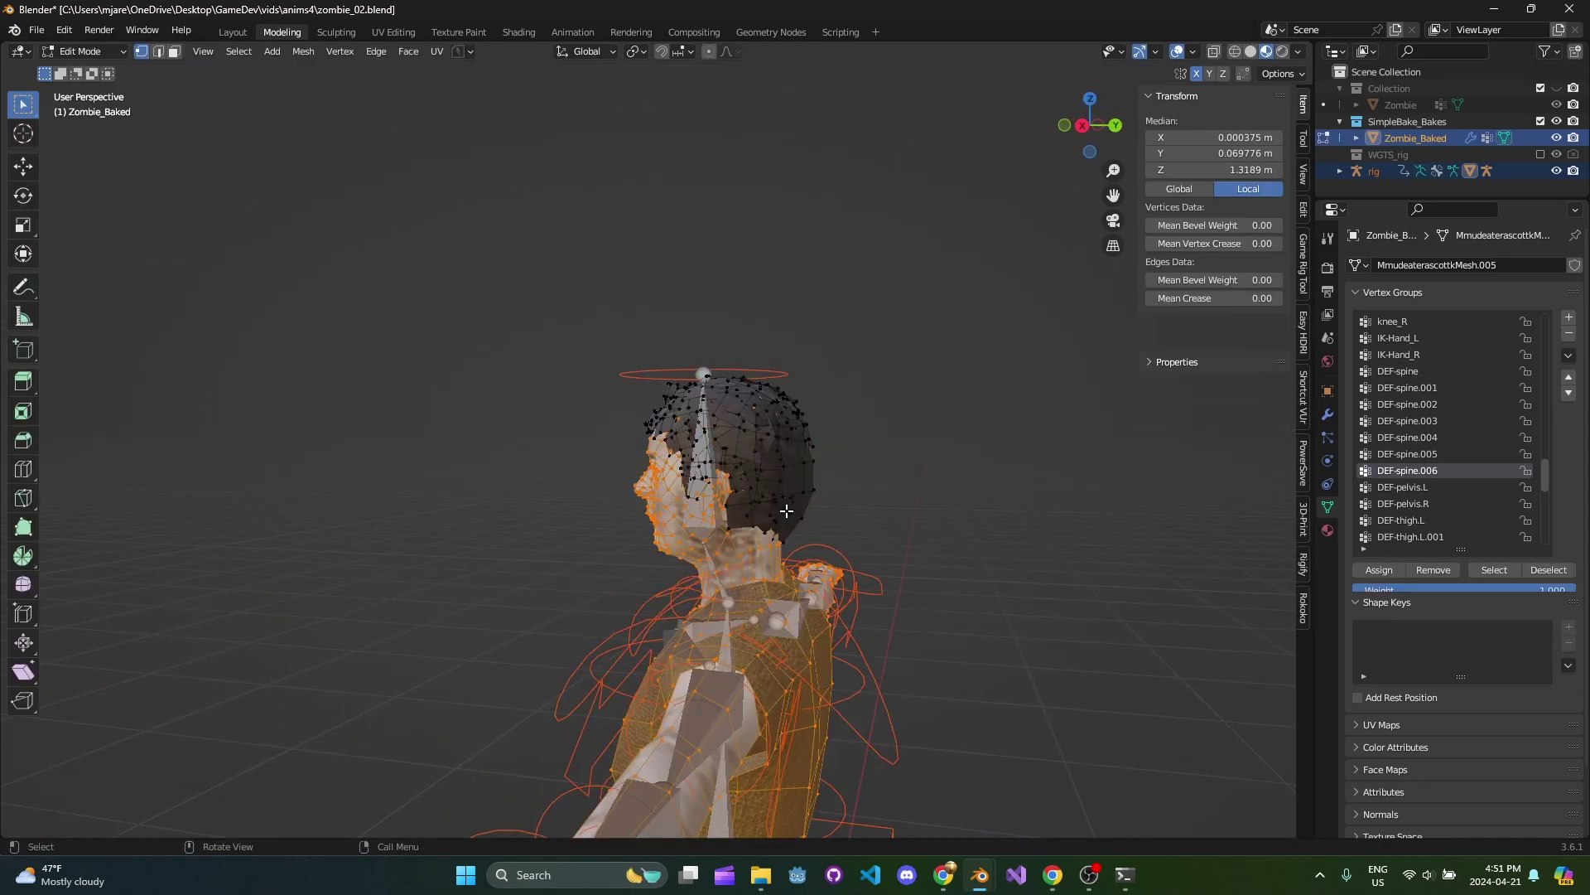
pyautogui.press('Tab')
pyautogui.press('Tab')
pyautogui.press('h')
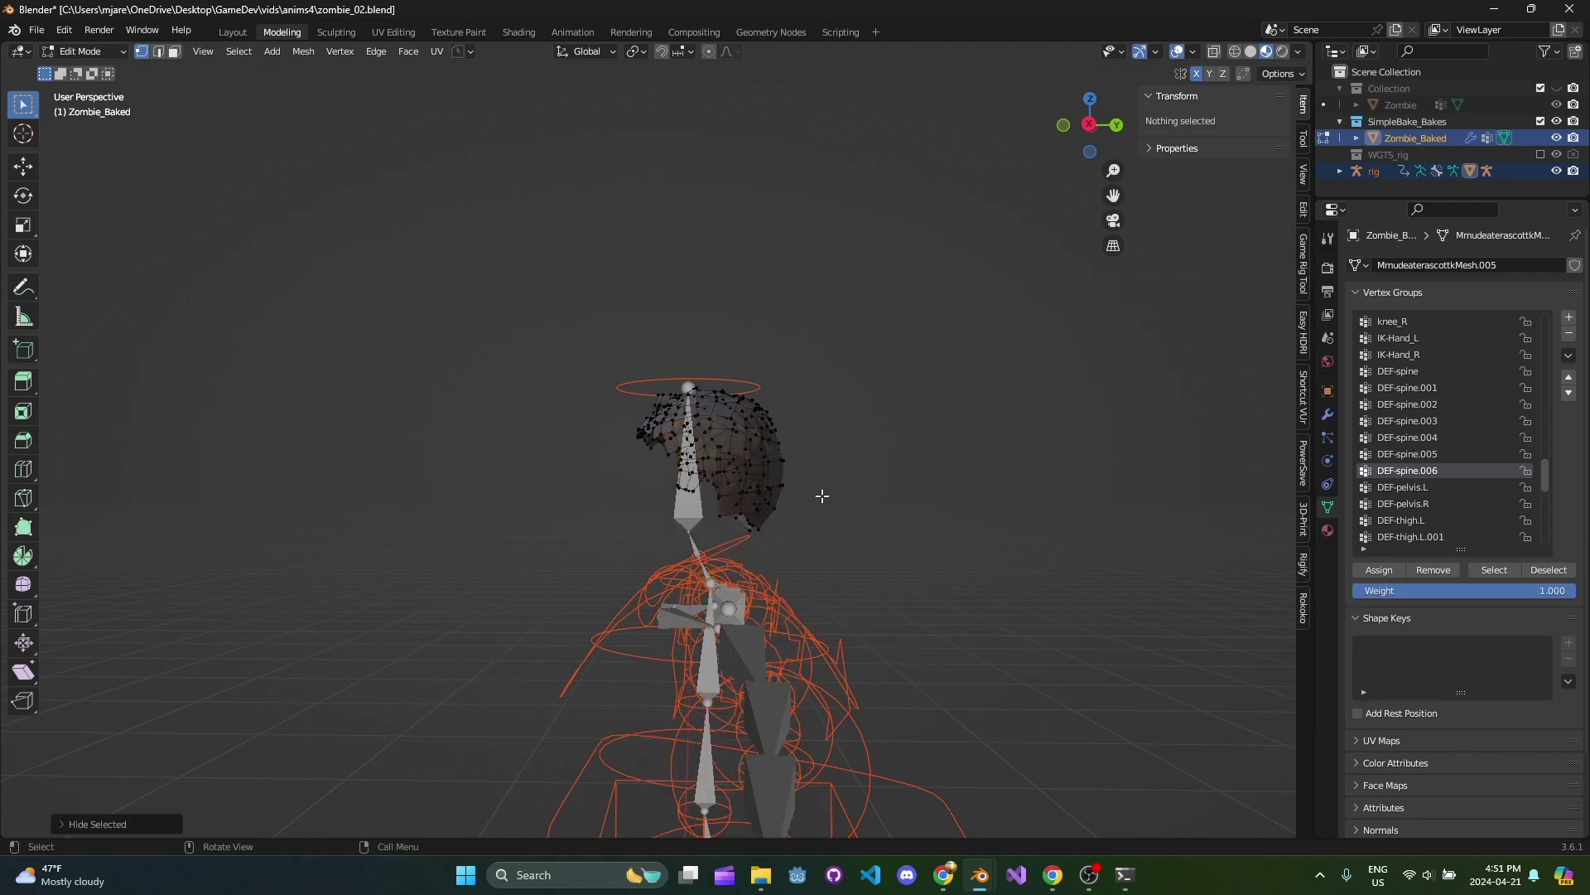
pyautogui.press('Tab')
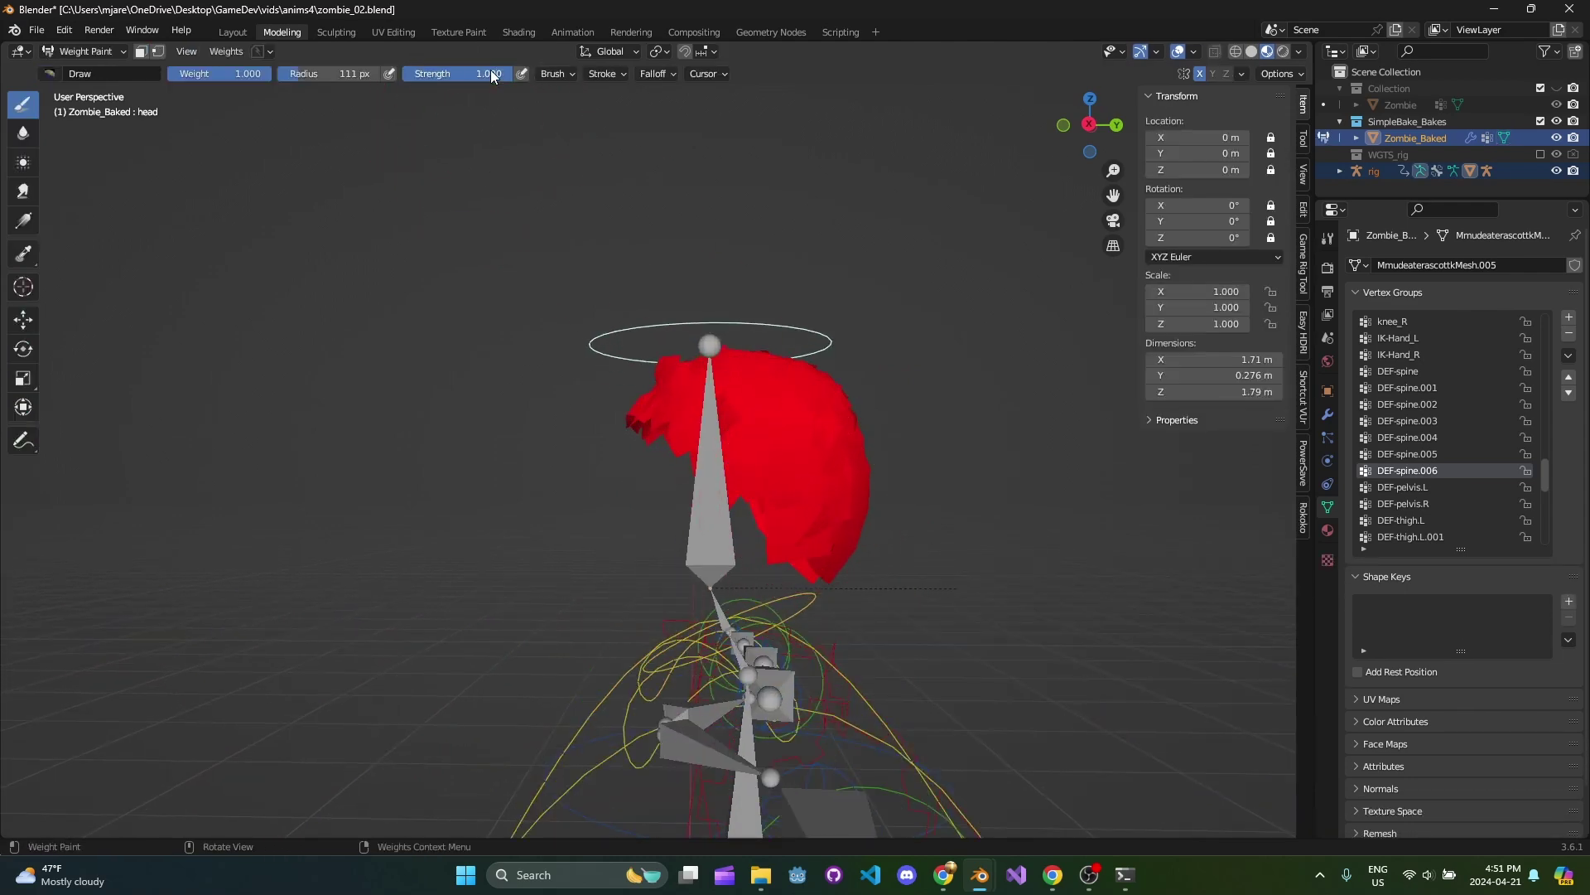
# With the brush weight at 0.500, paint the lower hair around the back and sides, and reveal the body again.
pyautogui.scroll(2, 783, 528)
pyautogui.keyDown('shift'); pyautogui.moveTo(782, 528); pyautogui.dragTo(577, 340, button='middle'); pyautogui.keyUp('shift')
pyautogui.moveTo(594, 282); pyautogui.dragTo(653, 399, button='middle')
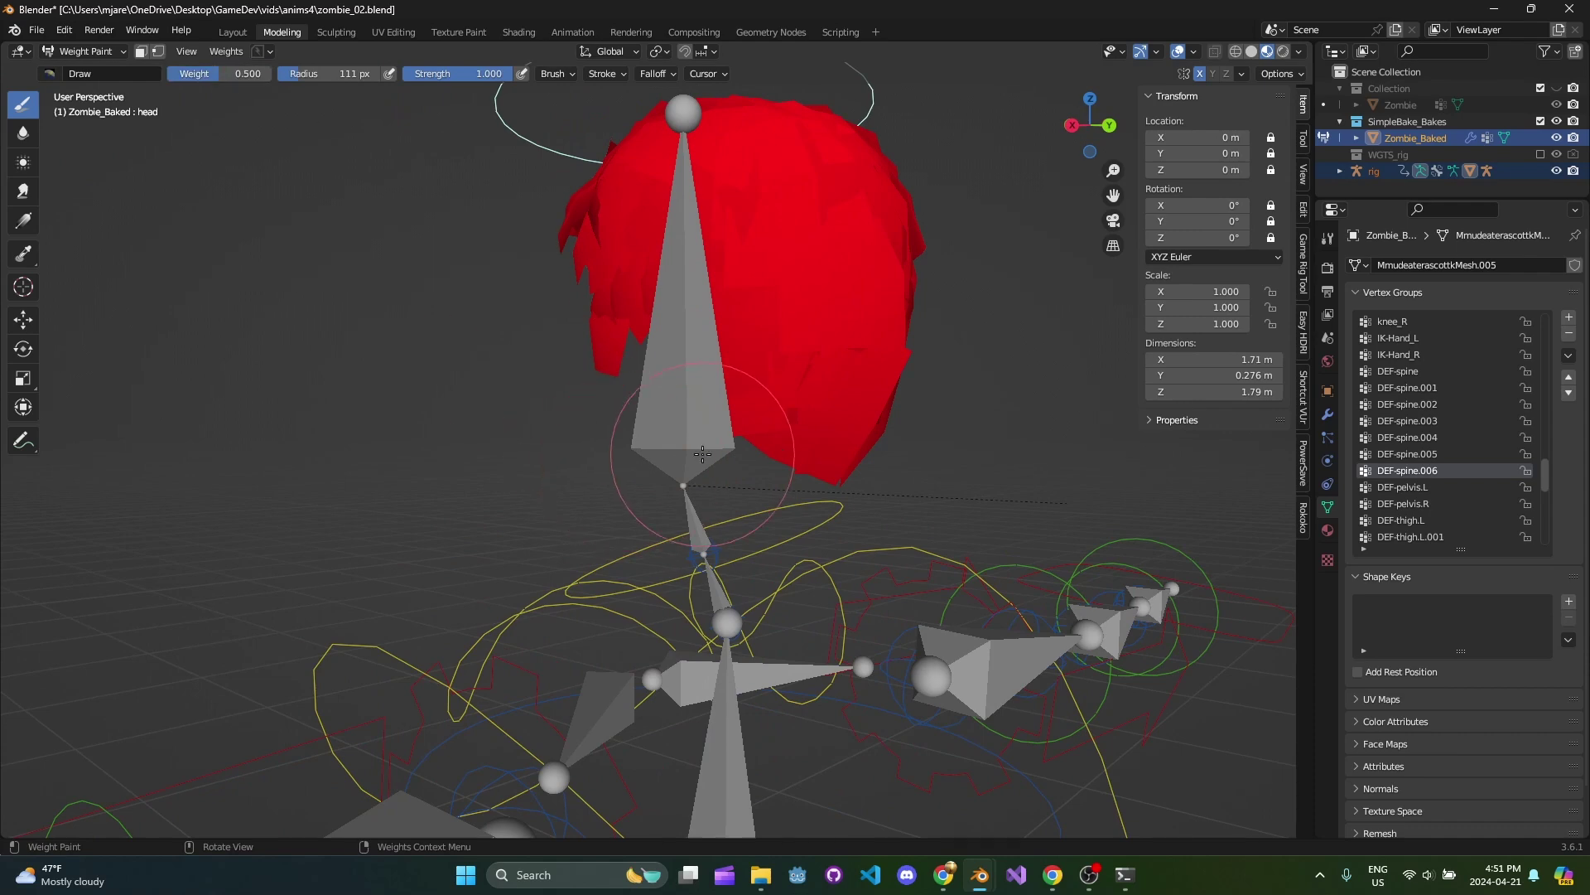
pyautogui.moveTo(808, 477); pyautogui.dragTo(636, 433, button='middle')
pyautogui.moveTo(766, 476); pyautogui.dragTo(1017, 431)
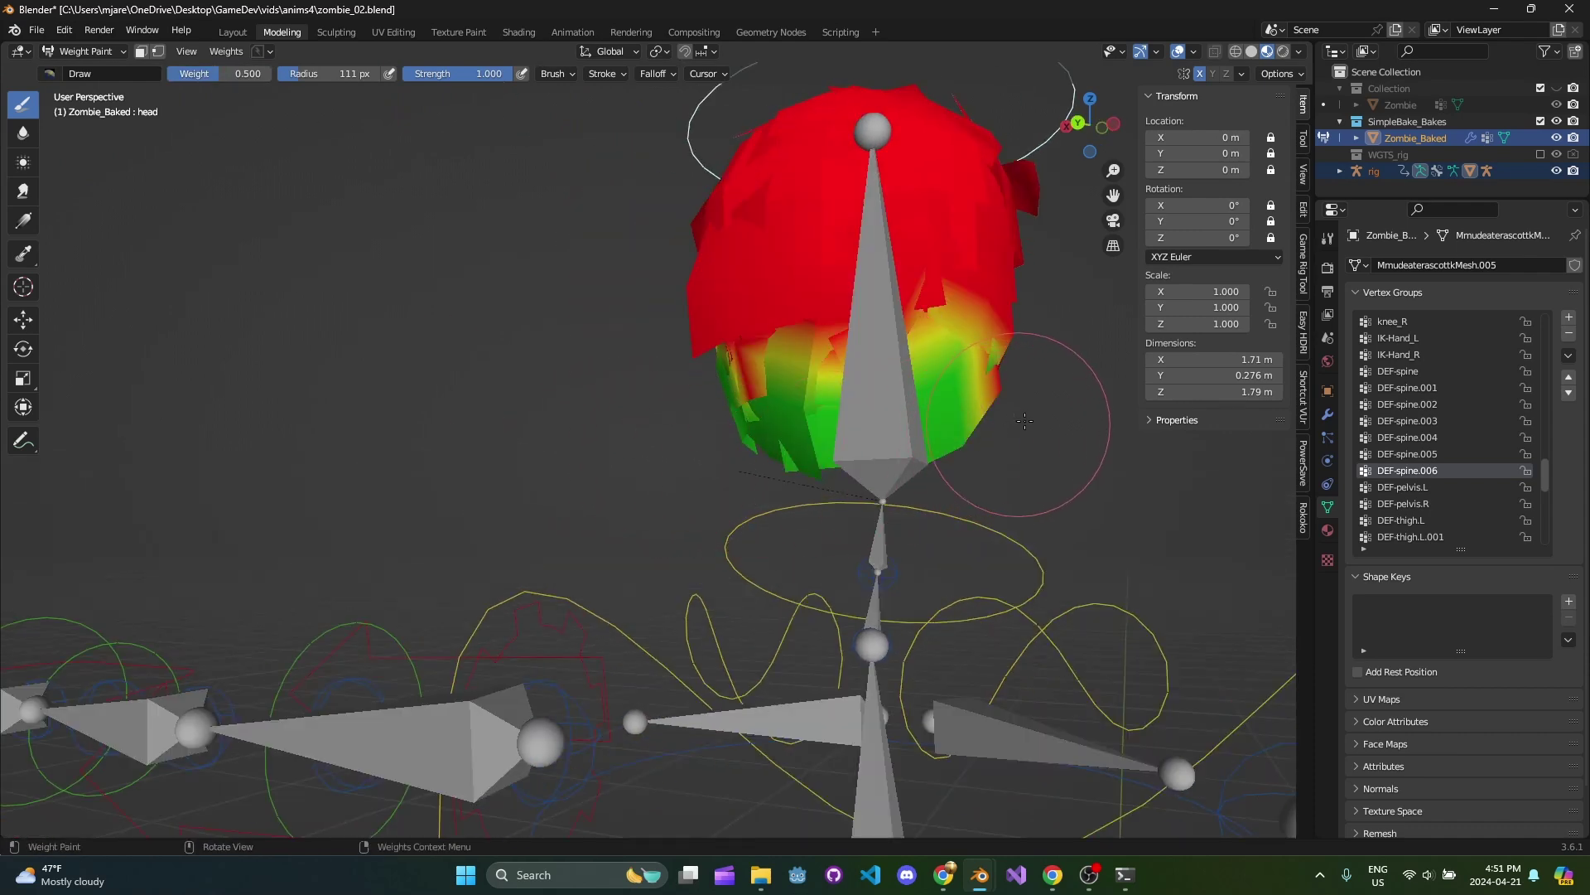
pyautogui.moveTo(1019, 431)
pyautogui.mouseDown(button='middle')
pyautogui.moveTo(853, 420)
pyautogui.moveTo(522, 480)
pyautogui.mouseUp(button='middle')
pyautogui.moveTo(442, 507); pyautogui.dragTo(770, 430)
pyautogui.moveTo(952, 427); pyautogui.dragTo(725, 433, button='middle')
pyautogui.keyDown('shift'); pyautogui.moveTo(725, 432); pyautogui.dragTo(372, 450, button='middle'); pyautogui.keyUp('shift')
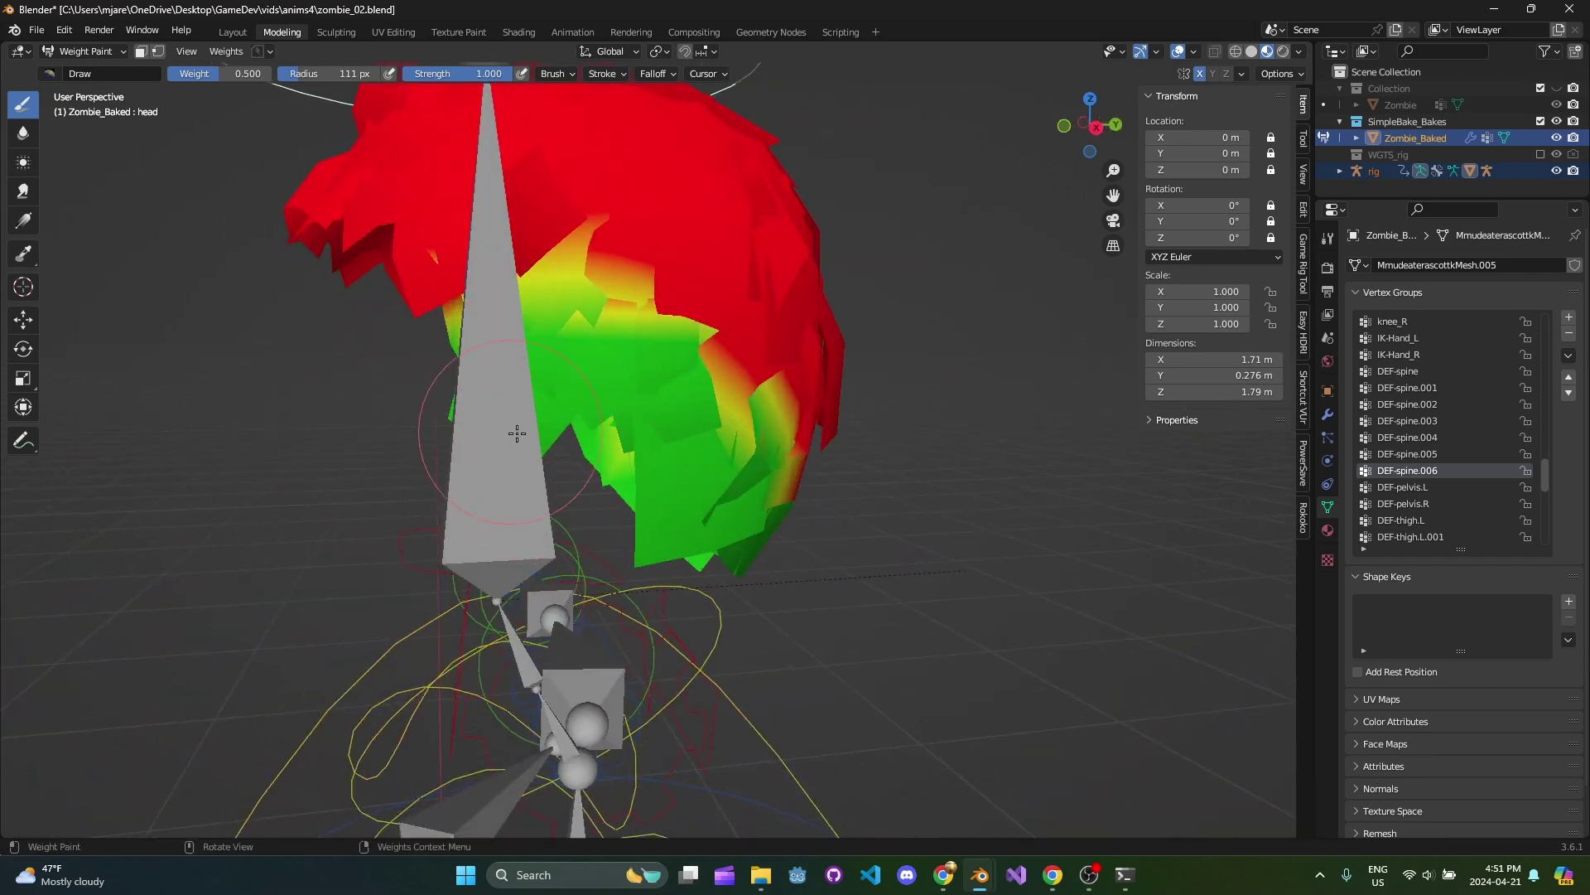
pyautogui.moveTo(517, 434); pyautogui.dragTo(702, 382, button='middle')
pyautogui.scroll(3, 754, 414)
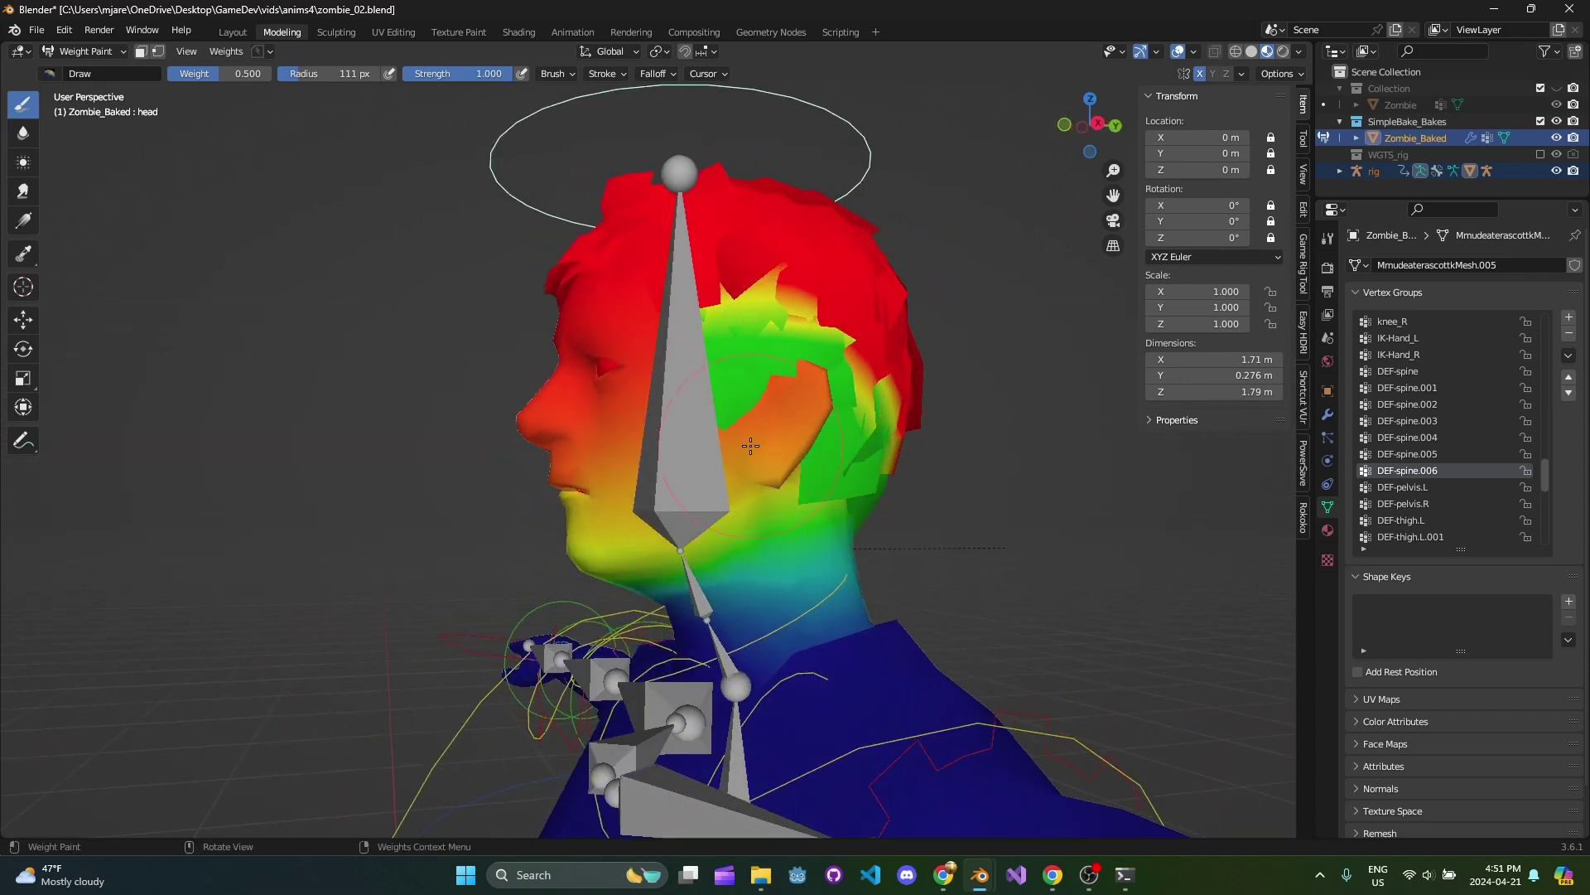
# Switch to Object Mode, select the rig, and enter Pose Mode on it.
pyautogui.scroll(-4, 750, 445)
pyautogui.click(110, 53)
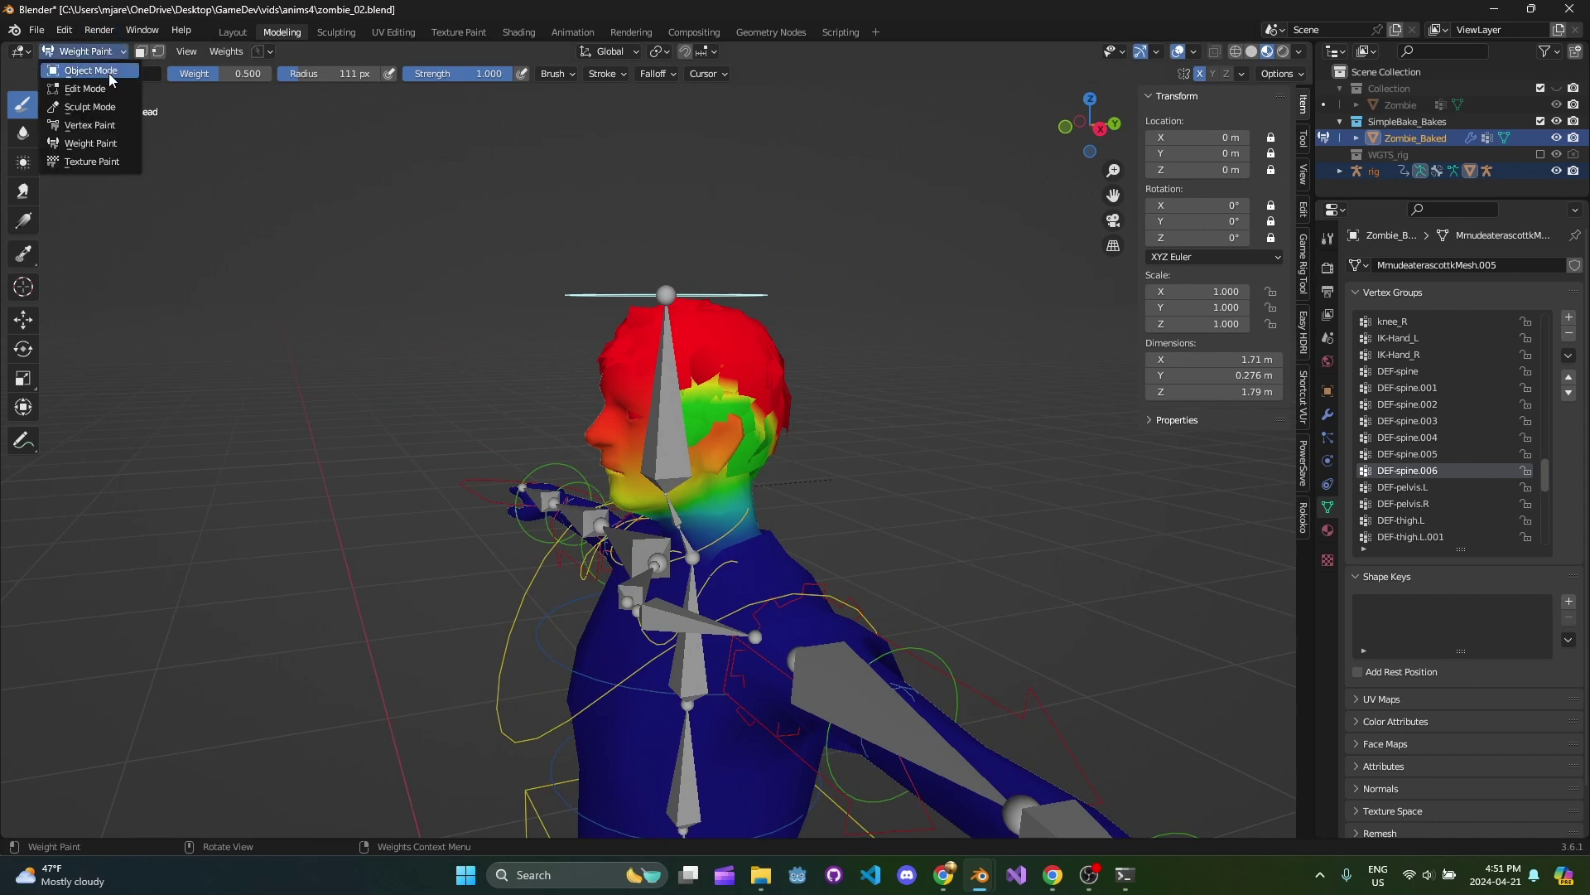
pyautogui.click(89, 71)
pyautogui.click(104, 52)
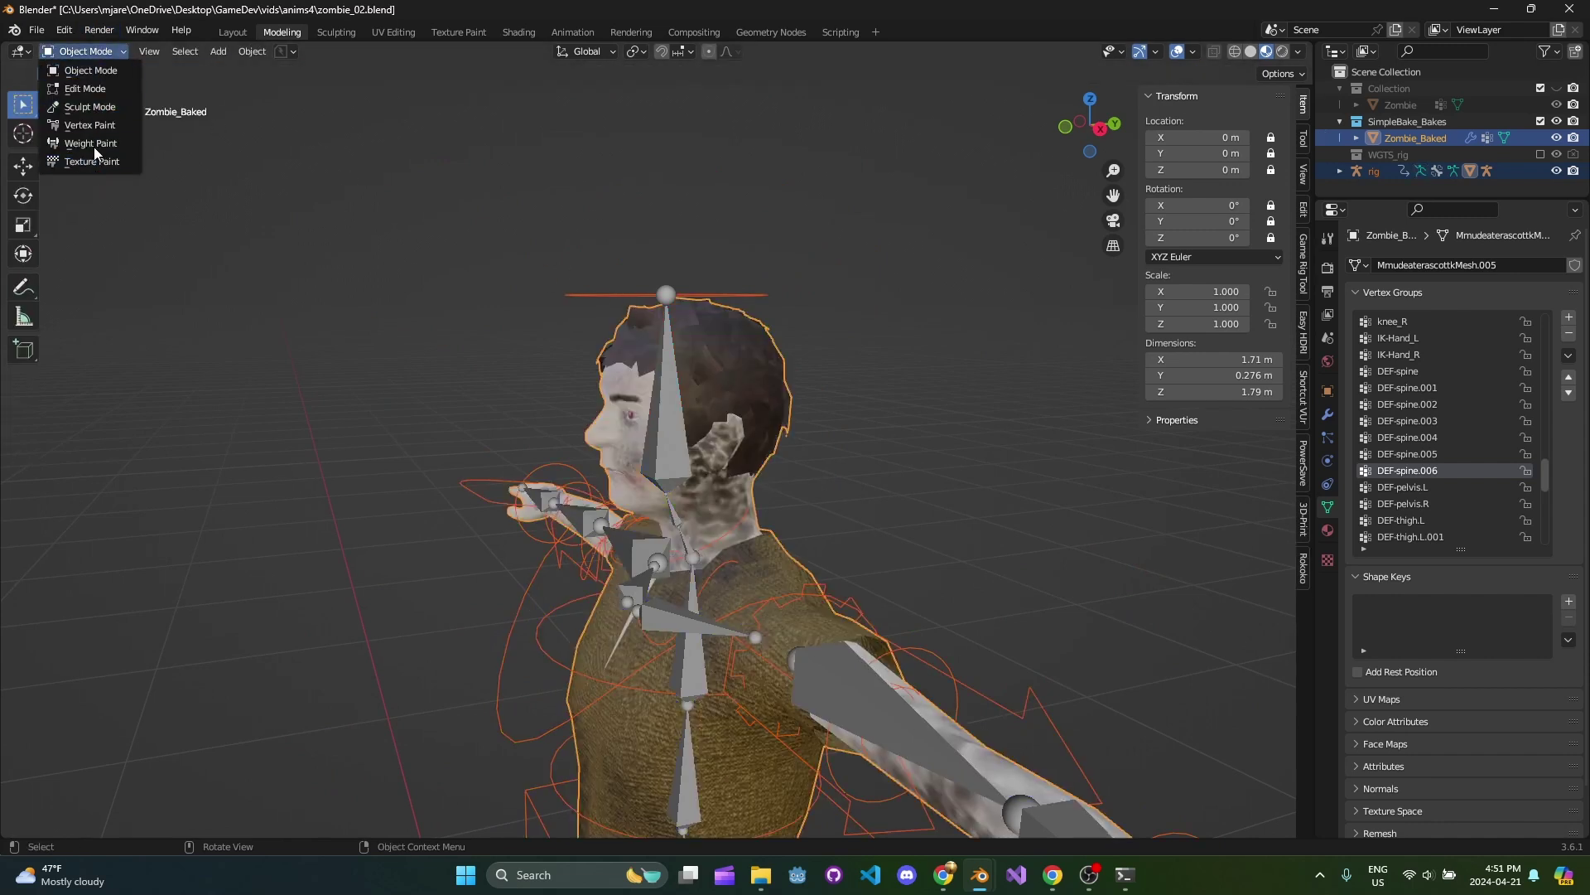
pyautogui.click(525, 334)
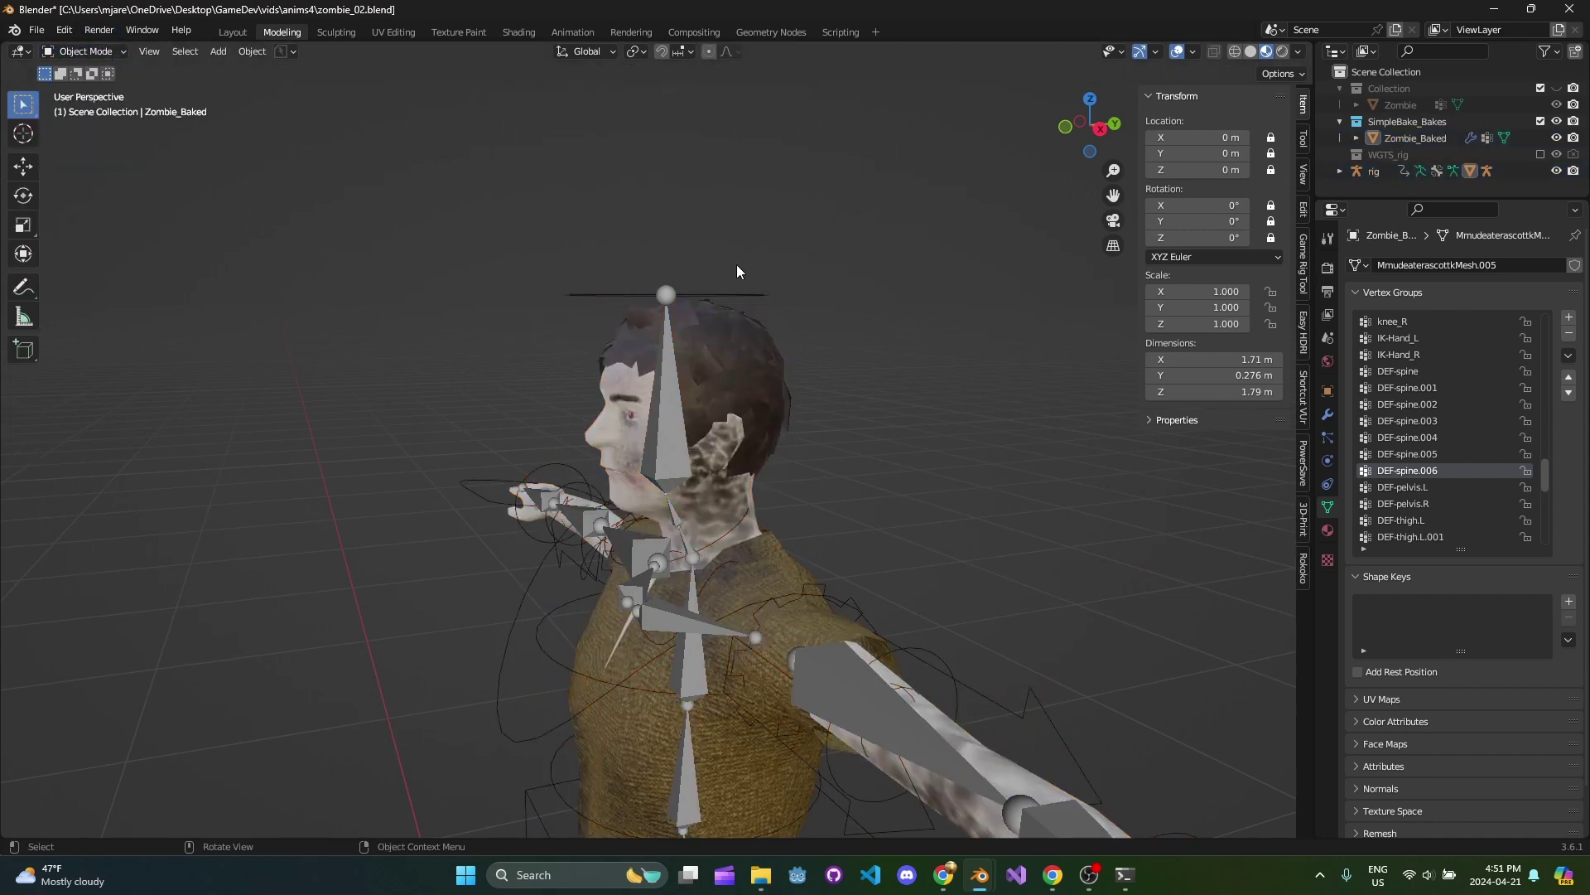
pyautogui.click(734, 294)
pyautogui.click(90, 107)
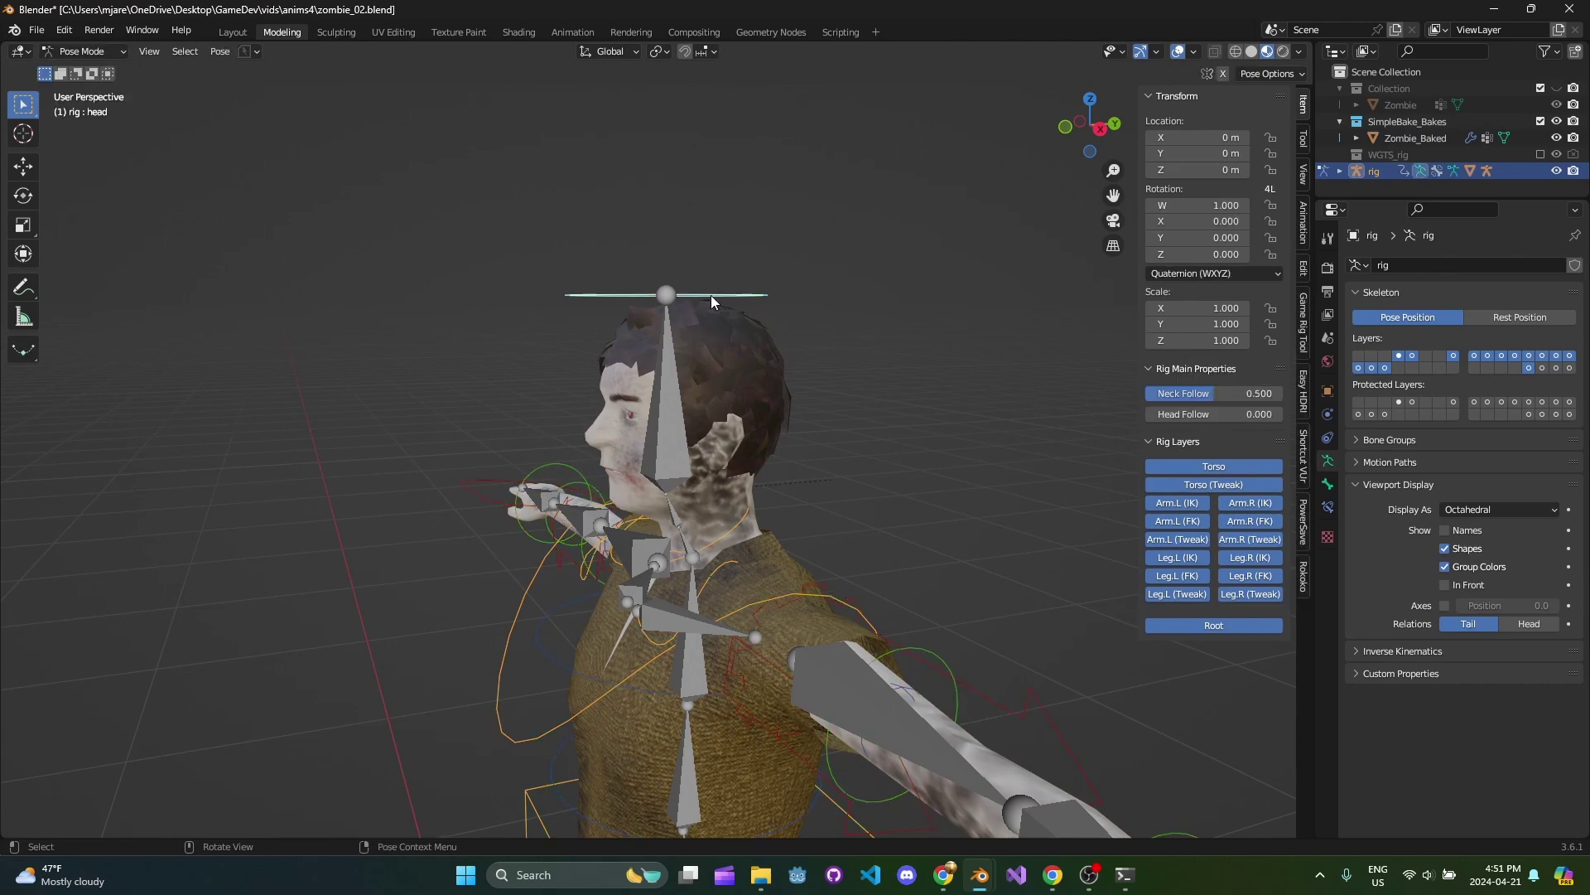
# From the right side view, try rotating the neck control to test the mesh deformation, and cancel the rotation.
pyautogui.moveTo(711, 295); pyautogui.dragTo(842, 345, button='middle')
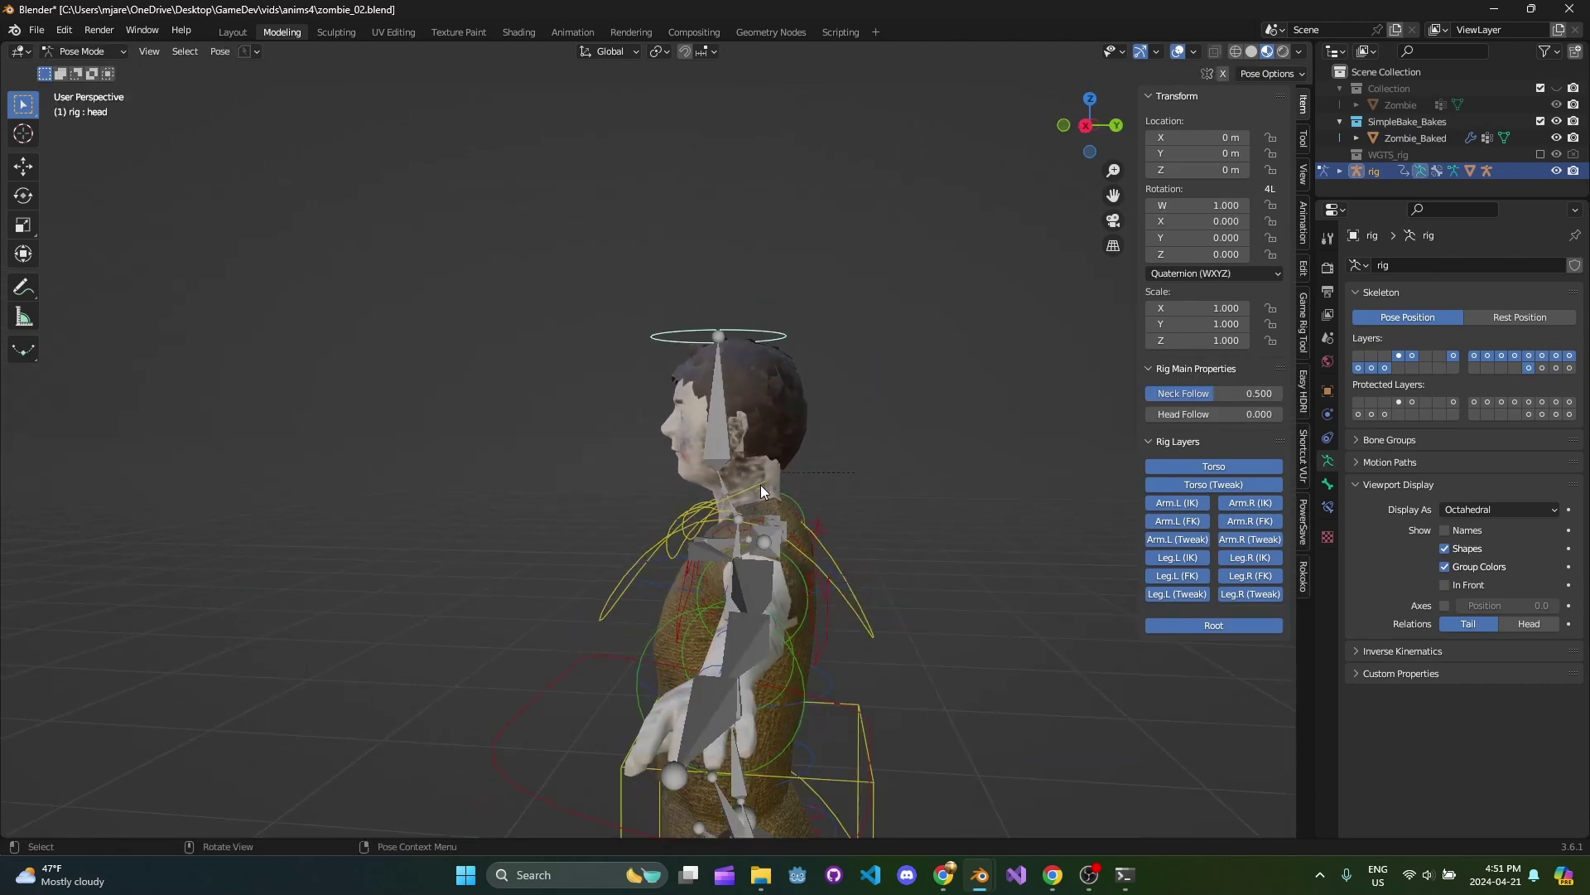
pyautogui.press('KP_1')
pyautogui.press('KP_3')
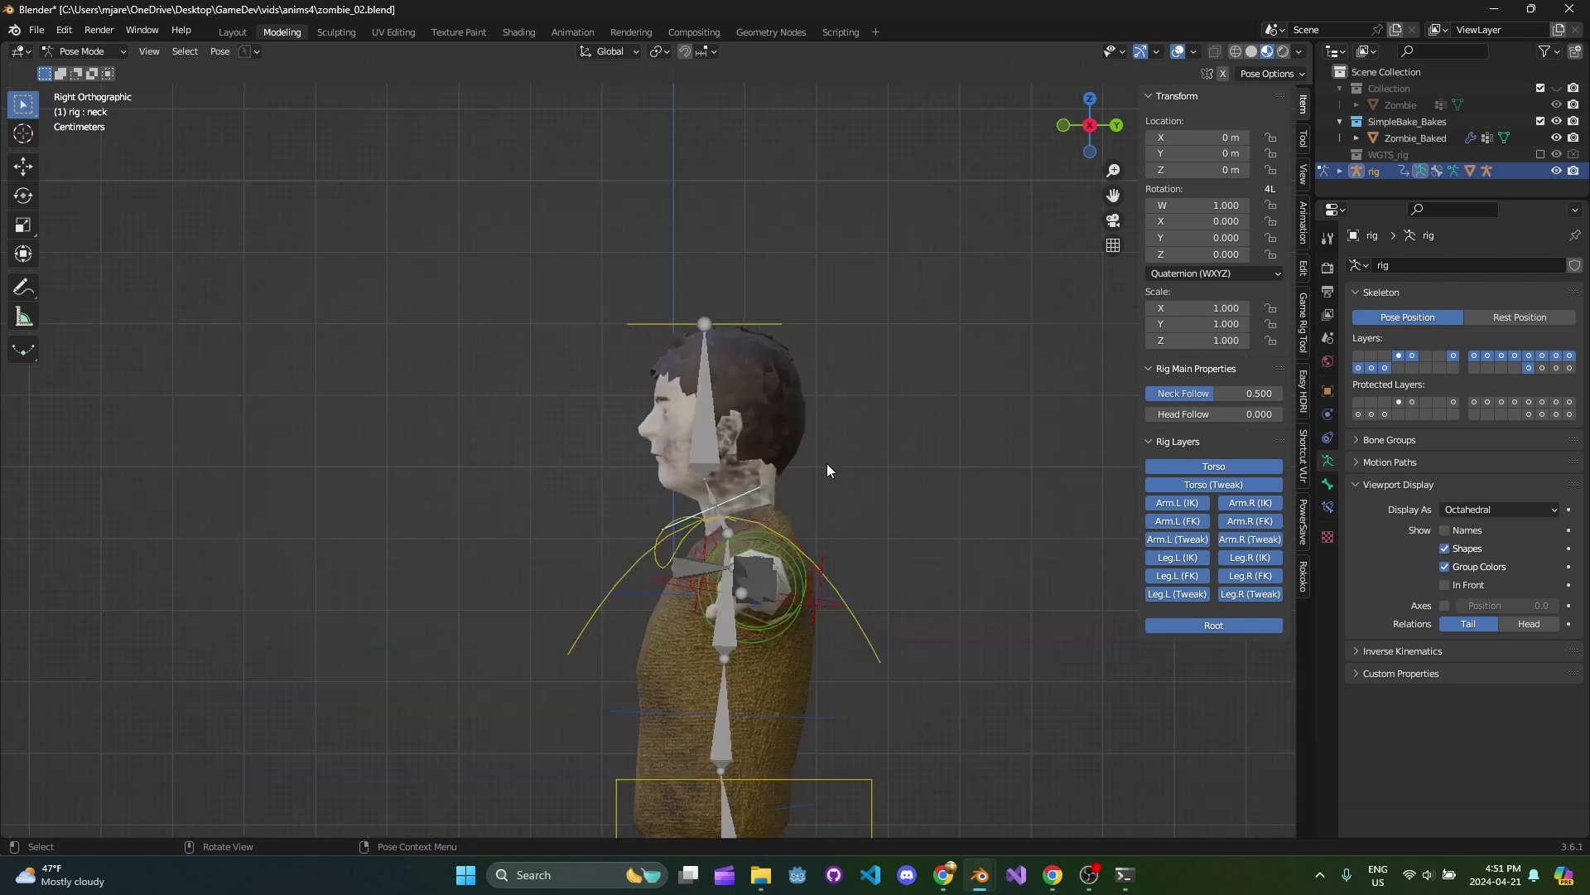
pyautogui.press('r')
pyautogui.press('Escape')
# Try rotating the head control from several angles to check that the hair follows, cancelling each rotation.
pyautogui.click(764, 334)
pyautogui.press('r')
pyautogui.press('Escape')
pyautogui.moveTo(763, 284); pyautogui.dragTo(850, 376, button='middle')
pyautogui.press('r')
pyautogui.rightClick(937, 351)
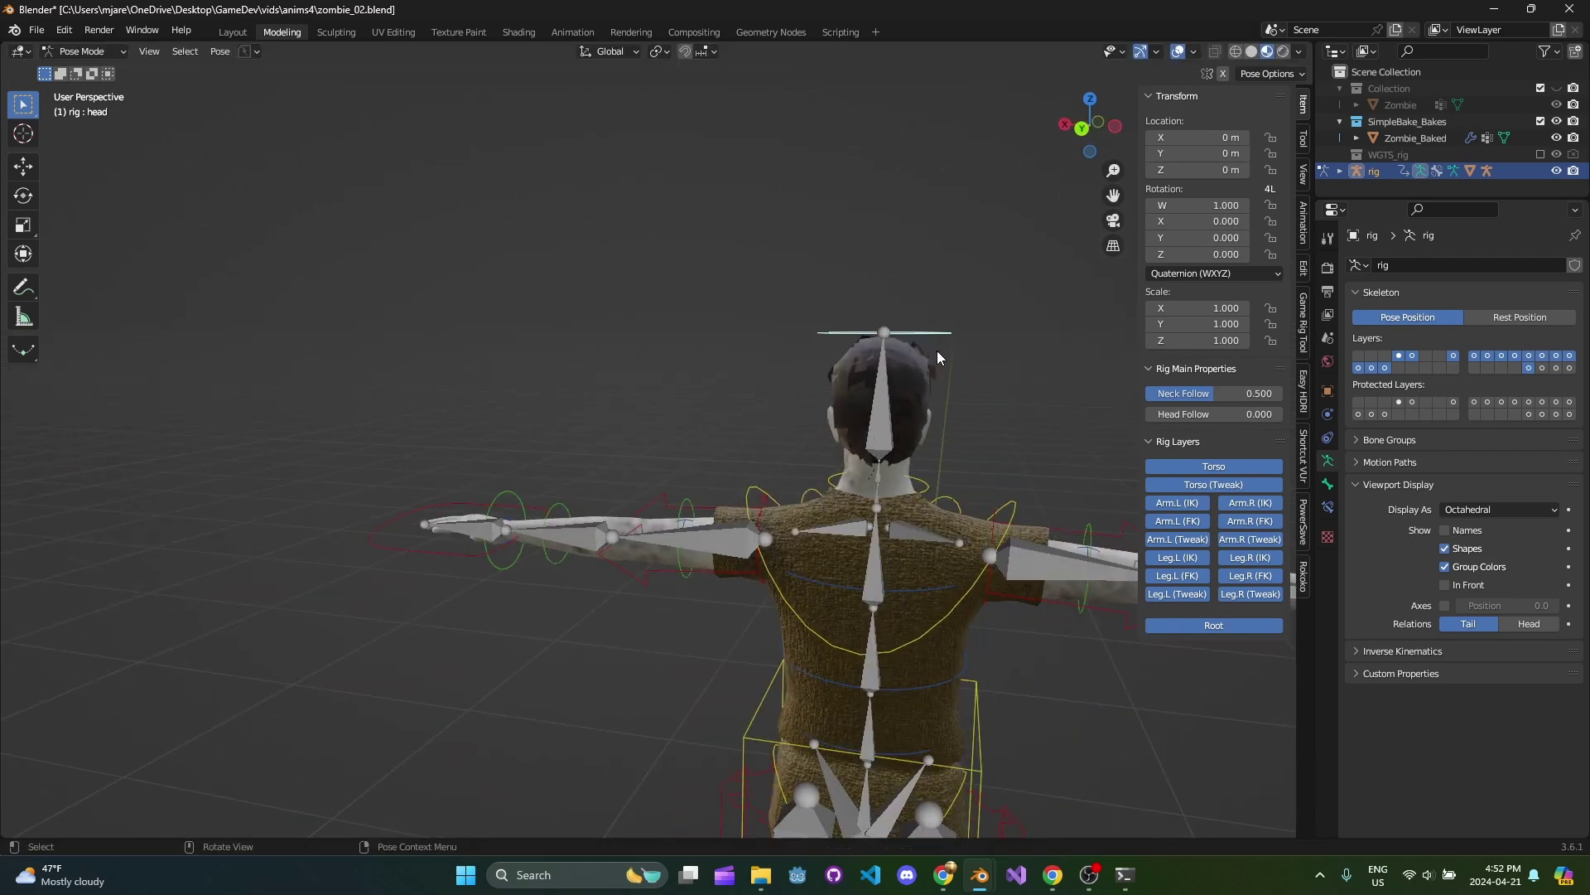
pyautogui.moveTo(671, 355); pyautogui.dragTo(503, 377, button='middle')
pyautogui.press('r')
pyautogui.press('Escape')
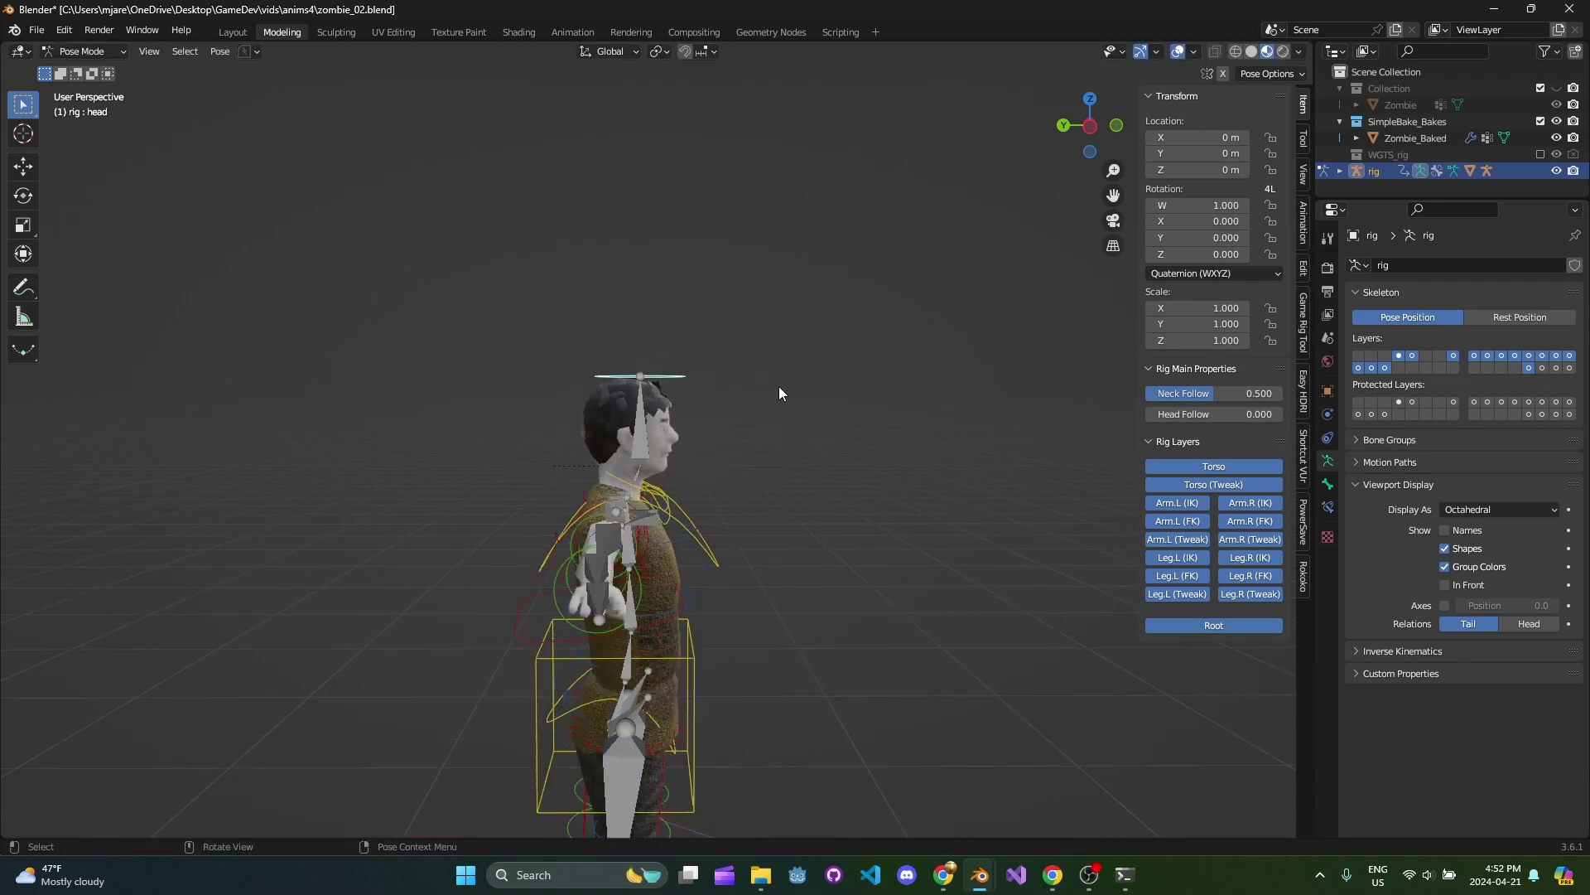
# Return to Object Mode, deselect the rig, and save zombie_02.blend.
pyautogui.moveTo(779, 386); pyautogui.dragTo(694, 435, button='middle')
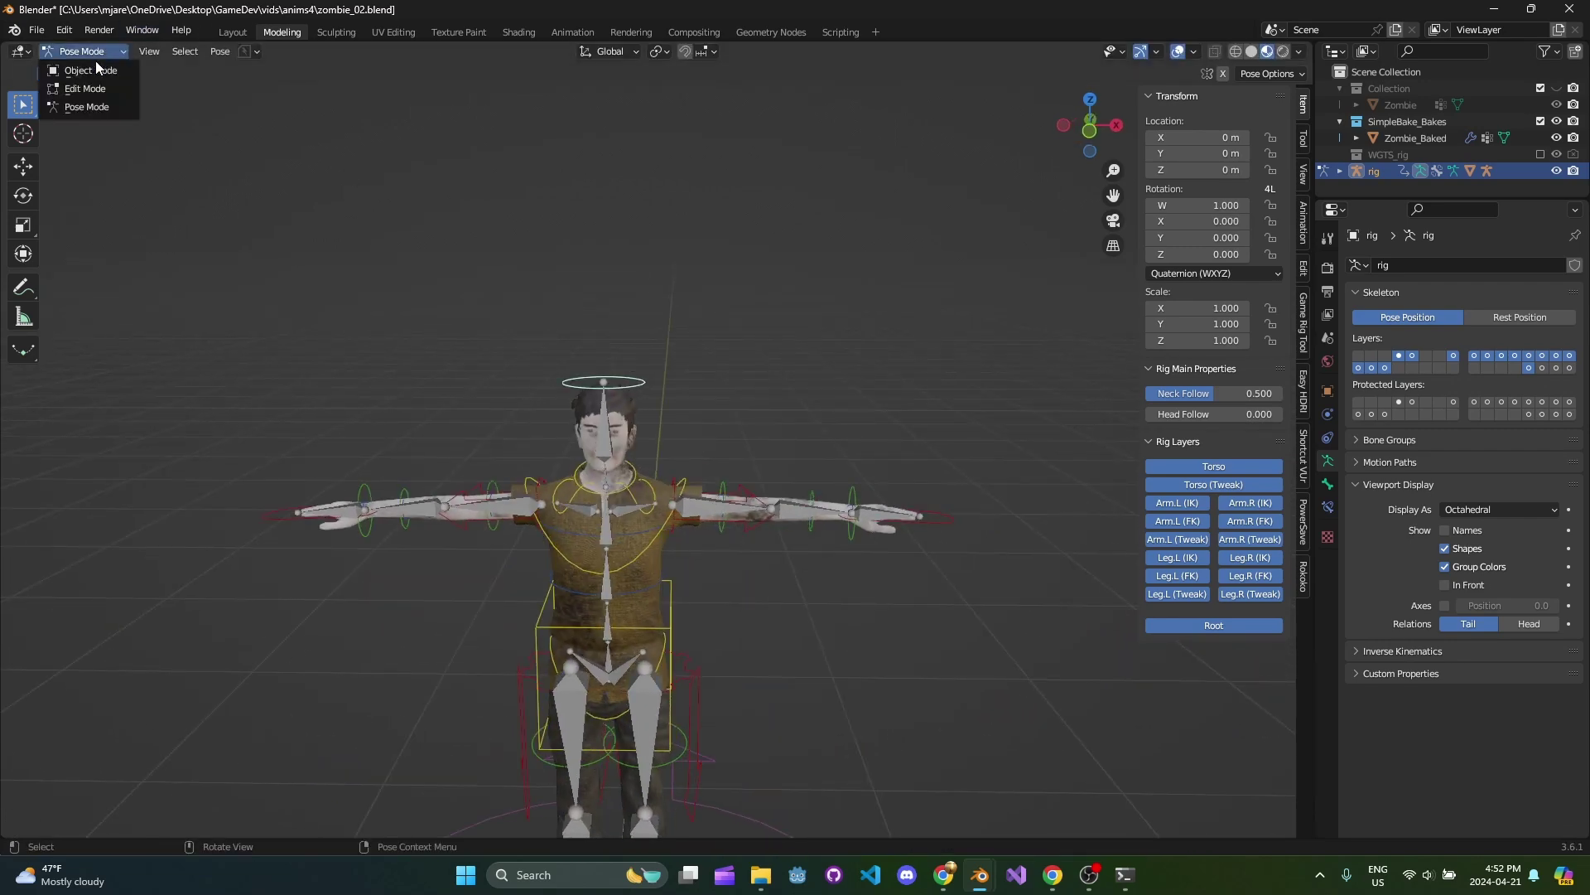
pyautogui.click(96, 69)
pyautogui.click(691, 376)
pyautogui.keyDown('shift'); pyautogui.moveTo(691, 376); pyautogui.dragTo(729, 232, button='middle'); pyautogui.keyUp('shift')
pyautogui.hotkey('ctrl', 's')
pyautogui.scroll(-2, 750, 369)
pyautogui.keyDown('shift'); pyautogui.moveTo(750, 406); pyautogui.dragTo(791, 306, button='middle'); pyautogui.keyUp('shift')
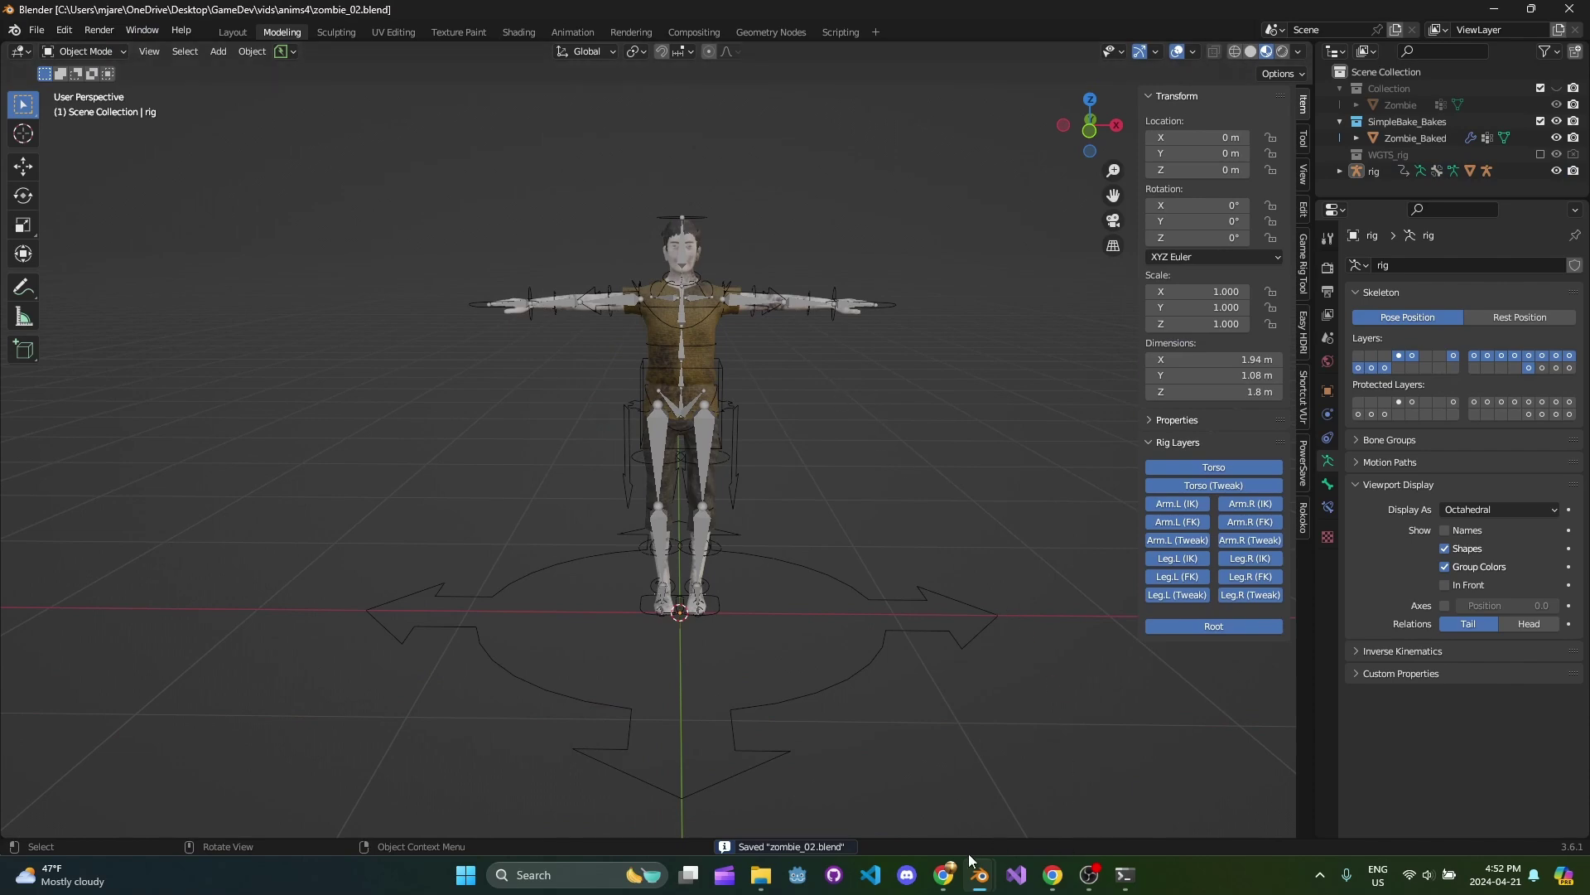
# Switch to Chrome to look at Mixamo's walking animations, and return to Blender.
pyautogui.moveTo(953, 879)
pyautogui.click(1021, 786)
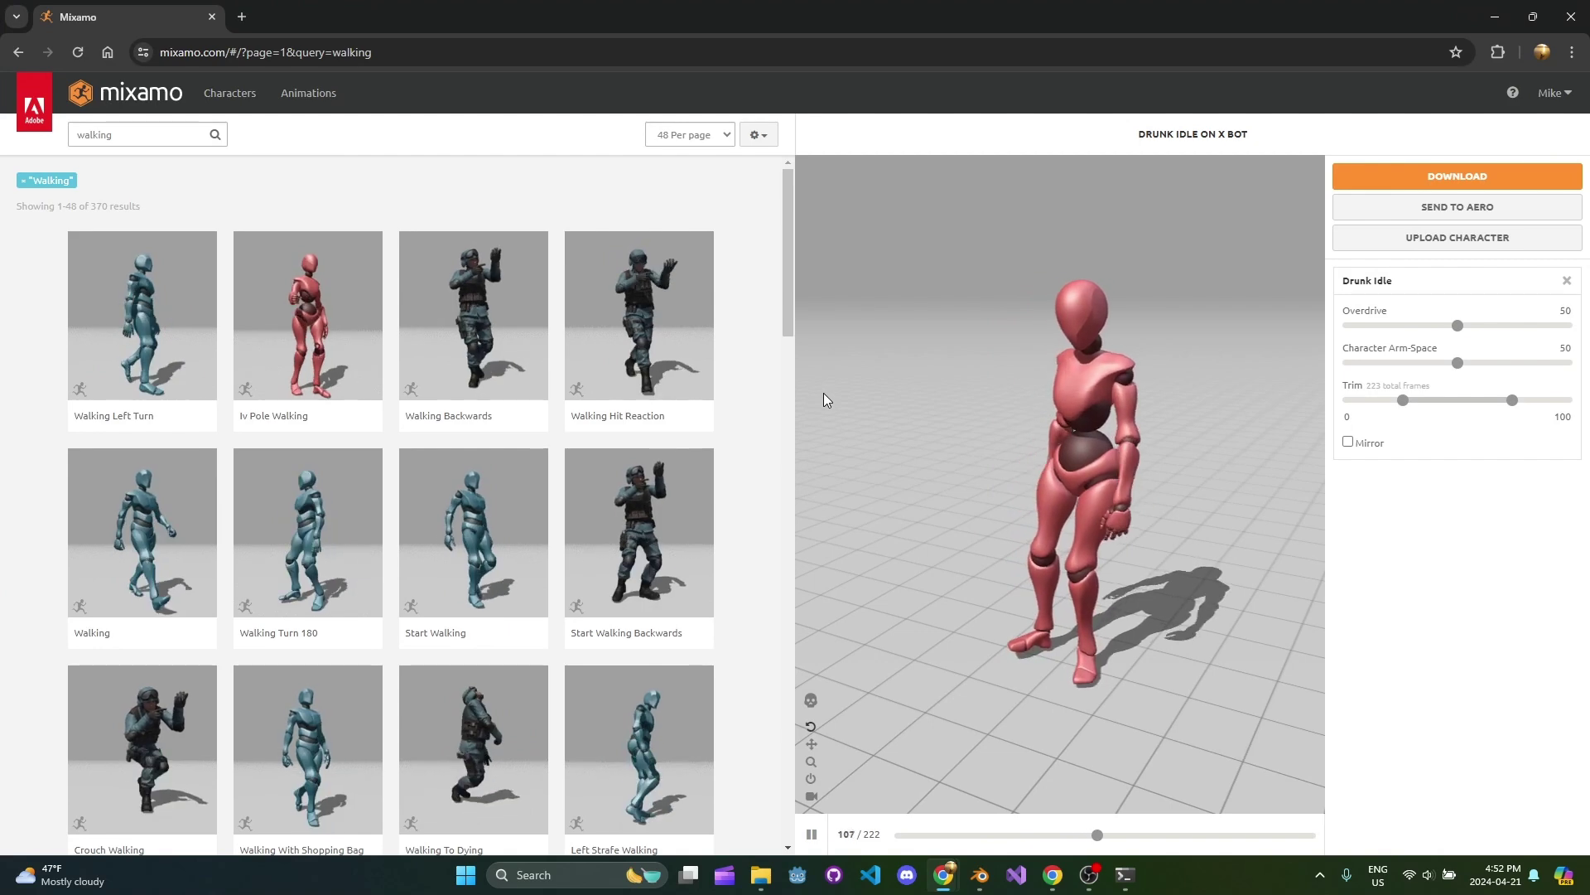
pyautogui.click(1494, 17)
# Select the rig, enter Pose Mode, and select the left hand's IK control, hand_ik.L.
pyautogui.moveTo(884, 285); pyautogui.dragTo(924, 332, button='middle')
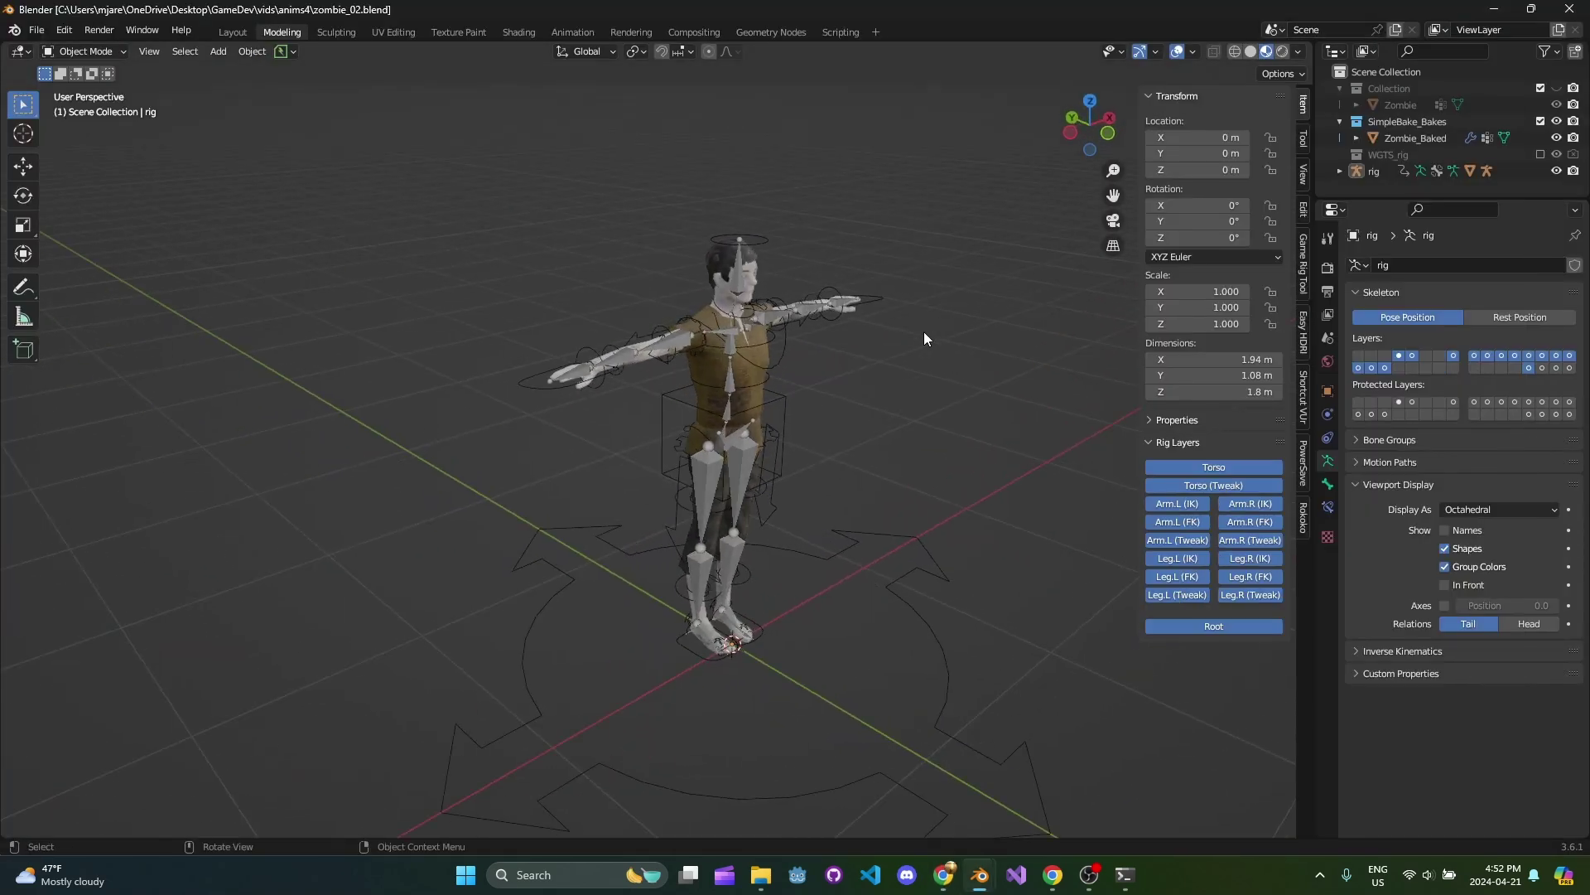
pyautogui.click(782, 346)
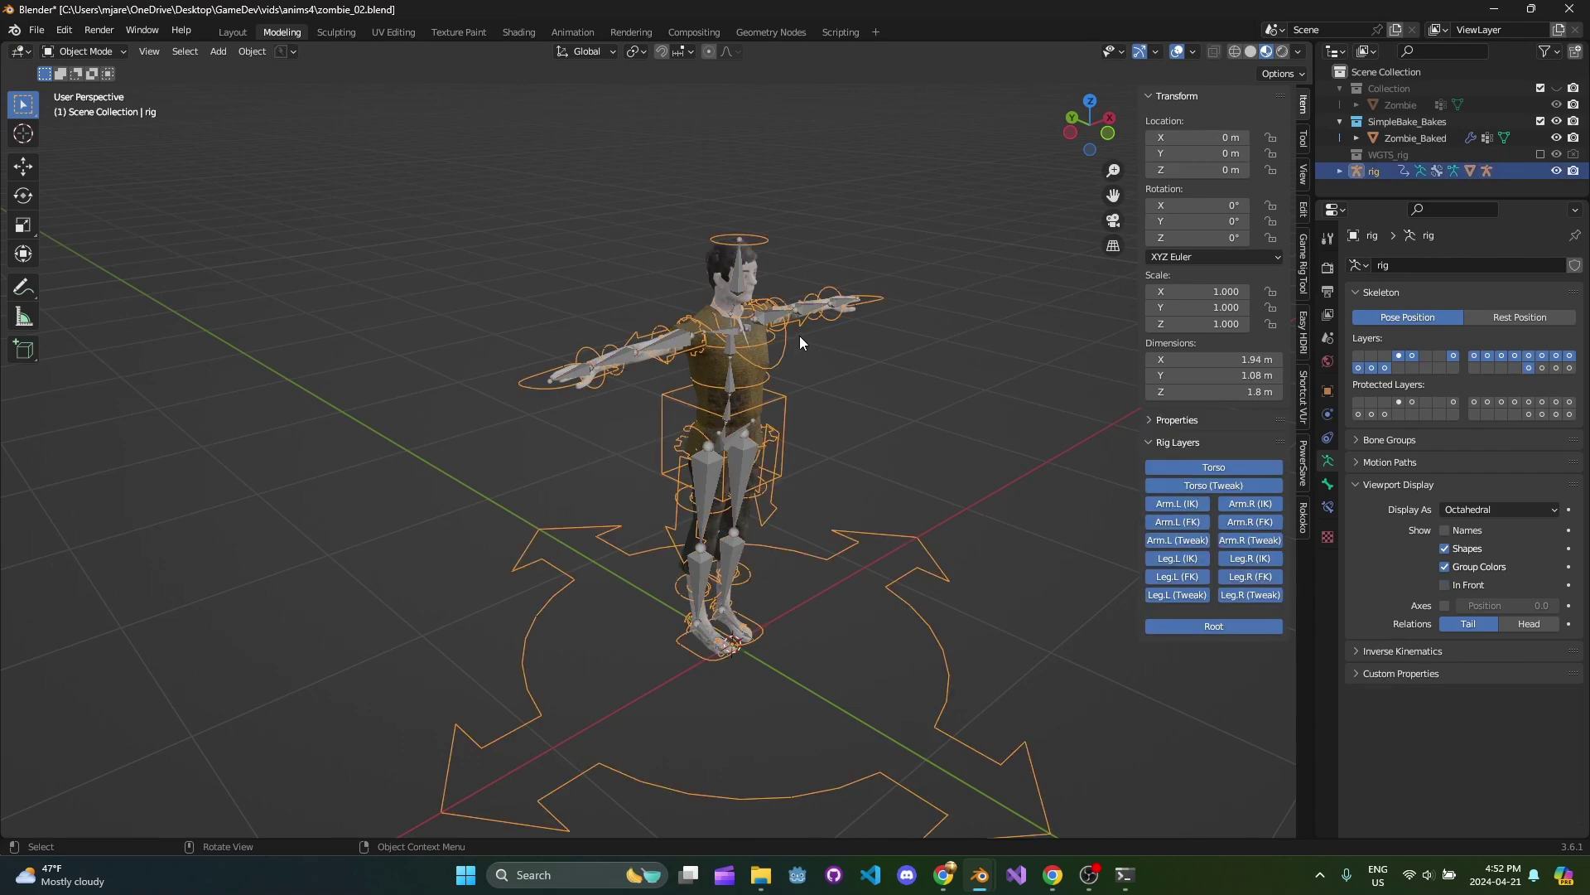
pyautogui.moveTo(824, 409); pyautogui.dragTo(746, 386, button='middle')
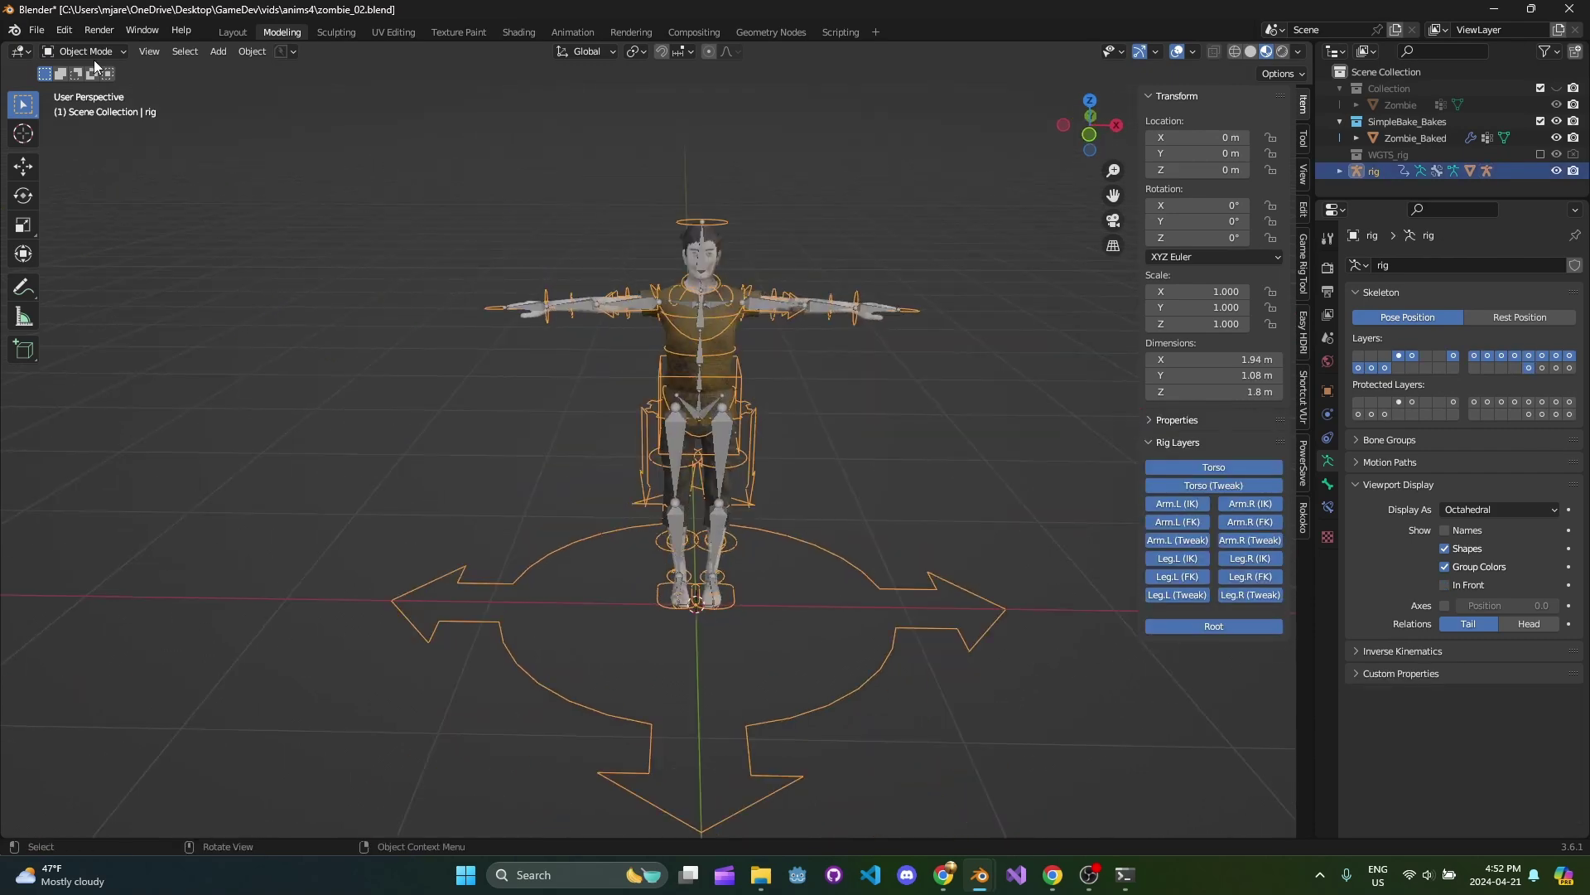
pyautogui.click(96, 54)
pyautogui.click(74, 107)
pyautogui.moveTo(479, 204); pyautogui.dragTo(624, 348, button='middle')
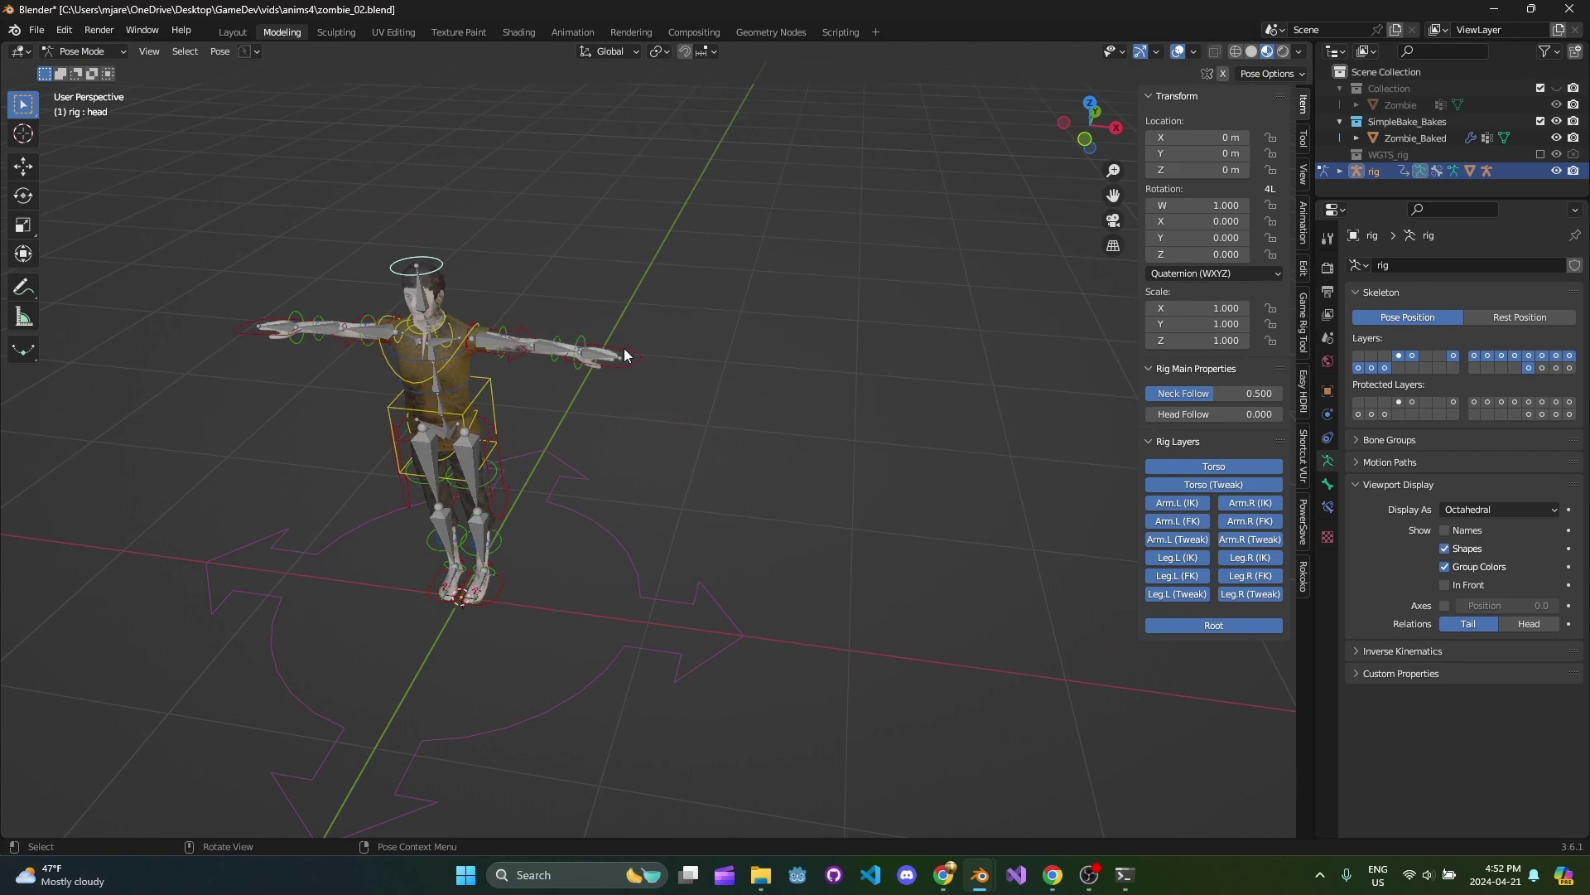
pyautogui.click(629, 358)
pyautogui.scroll(3, 846, 375)
pyautogui.moveTo(907, 313); pyautogui.dragTo(875, 390, button='middle')
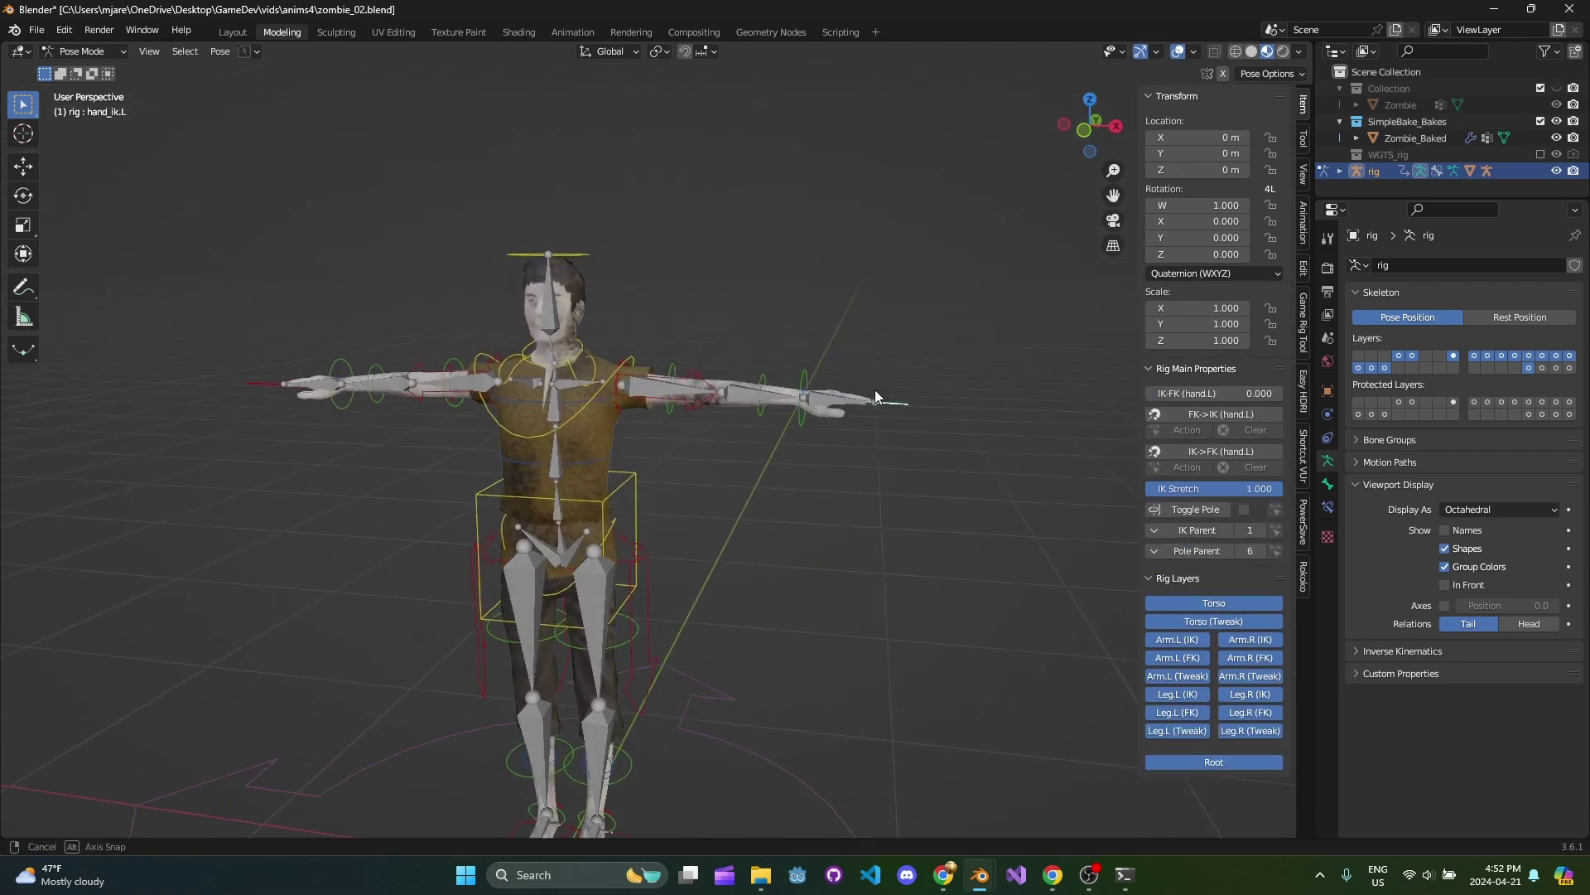
# Try moving hand_ik.L from several angles to test how the left arm follows, cancelling each move.
pyautogui.press('g')
pyautogui.rightClick(751, 454)
pyautogui.moveTo(752, 454); pyautogui.dragTo(707, 508, button='middle')
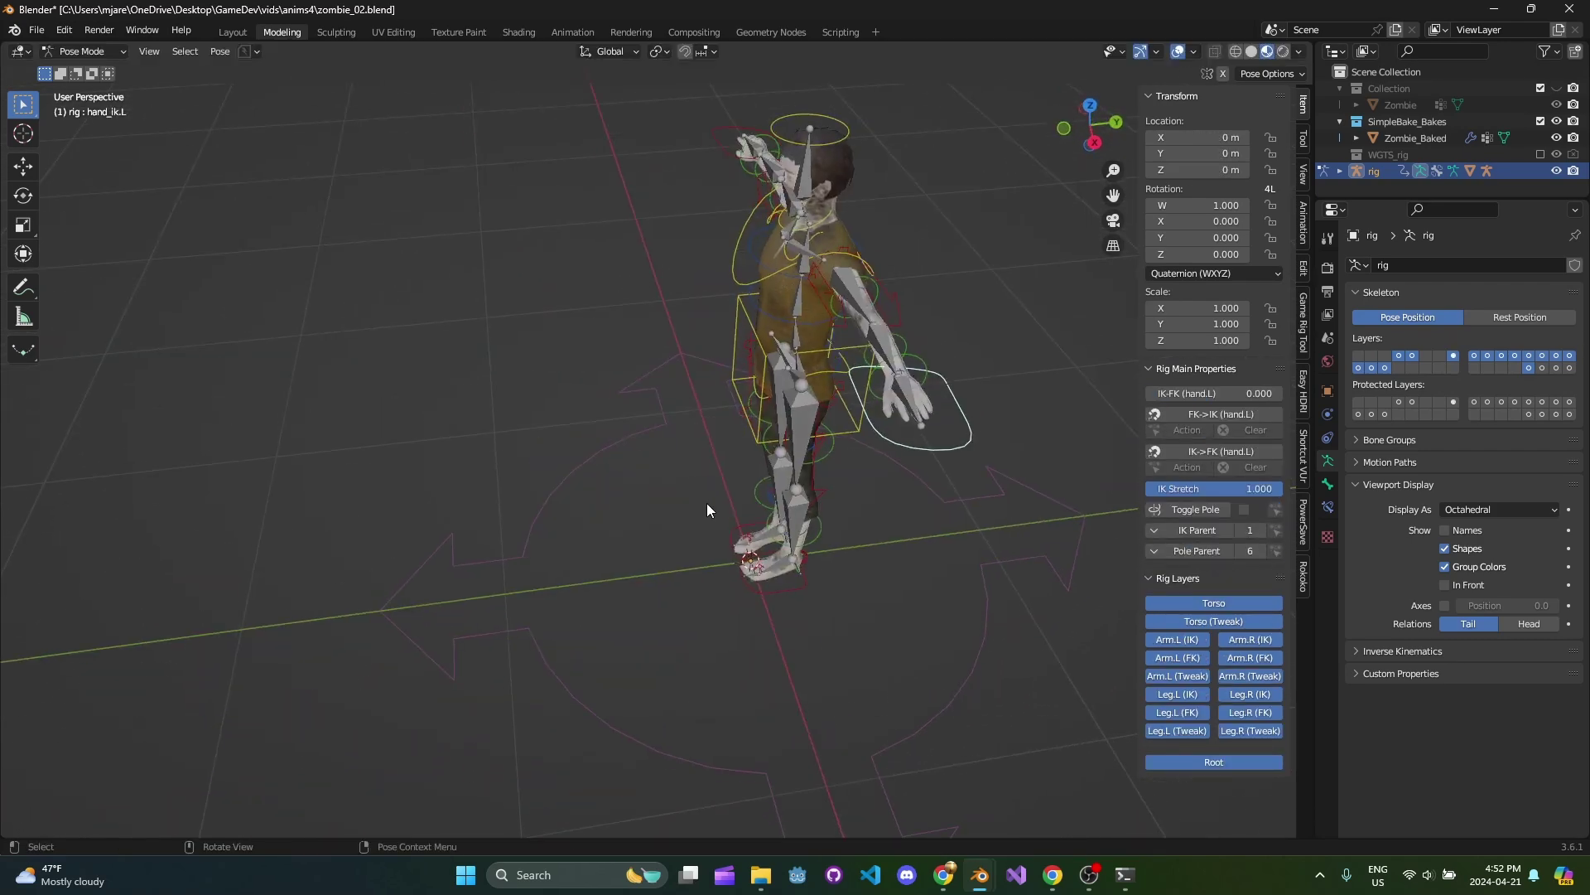
pyautogui.press('g')
pyautogui.moveTo(941, 429); pyautogui.dragTo(827, 429, button='middle')
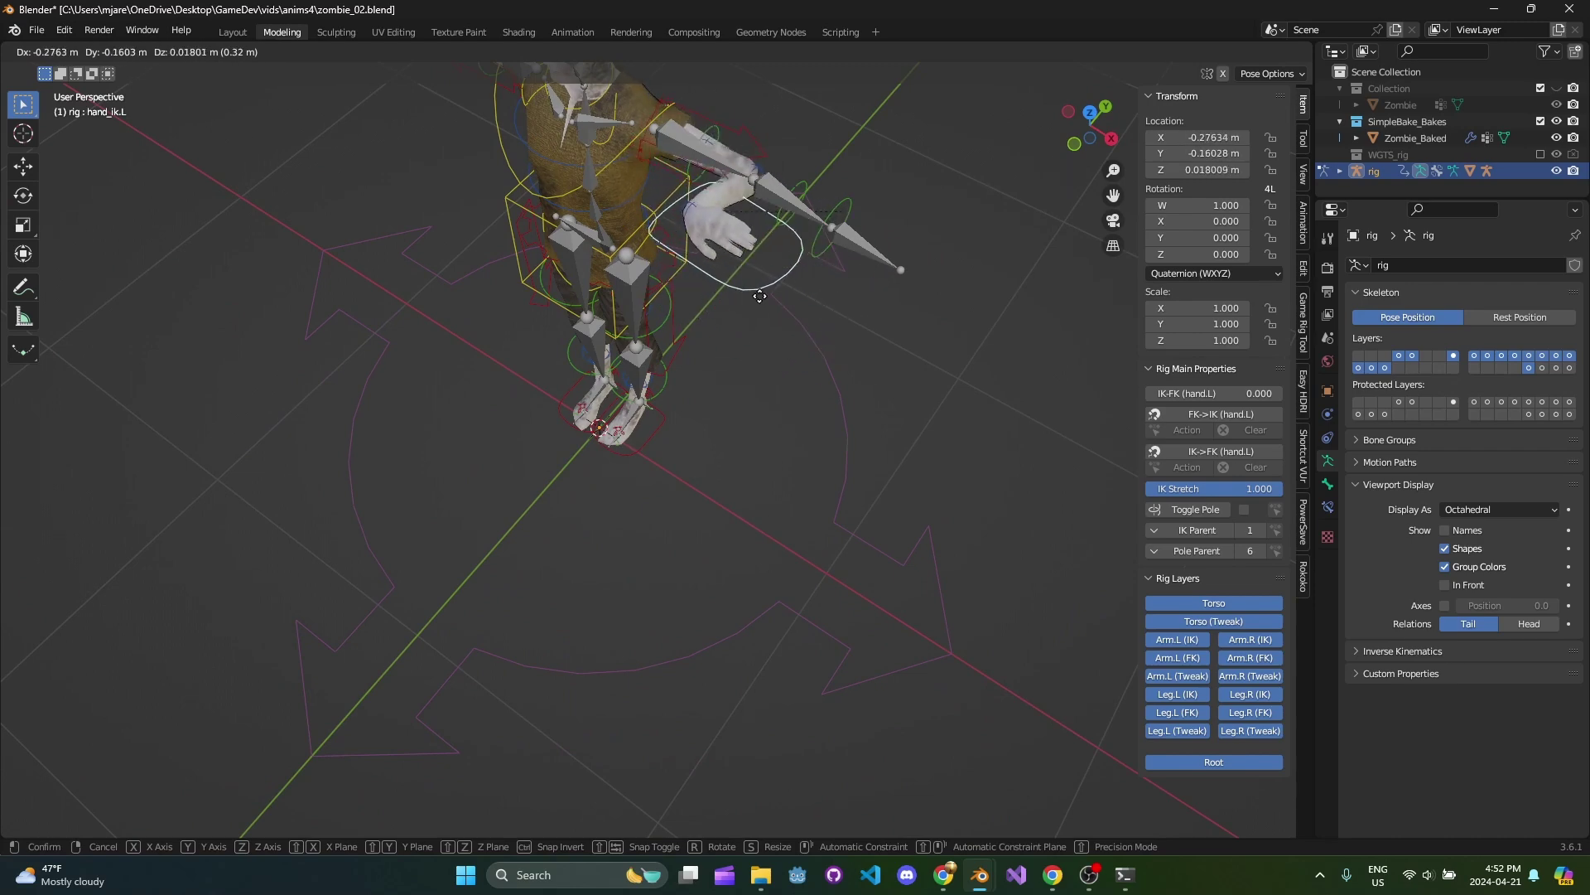
pyautogui.rightClick(758, 295)
pyautogui.moveTo(816, 321); pyautogui.dragTo(890, 207, button='middle')
pyautogui.press('g')
pyautogui.rightClick(618, 302)
pyautogui.moveTo(619, 301); pyautogui.dragTo(856, 306, button='middle')
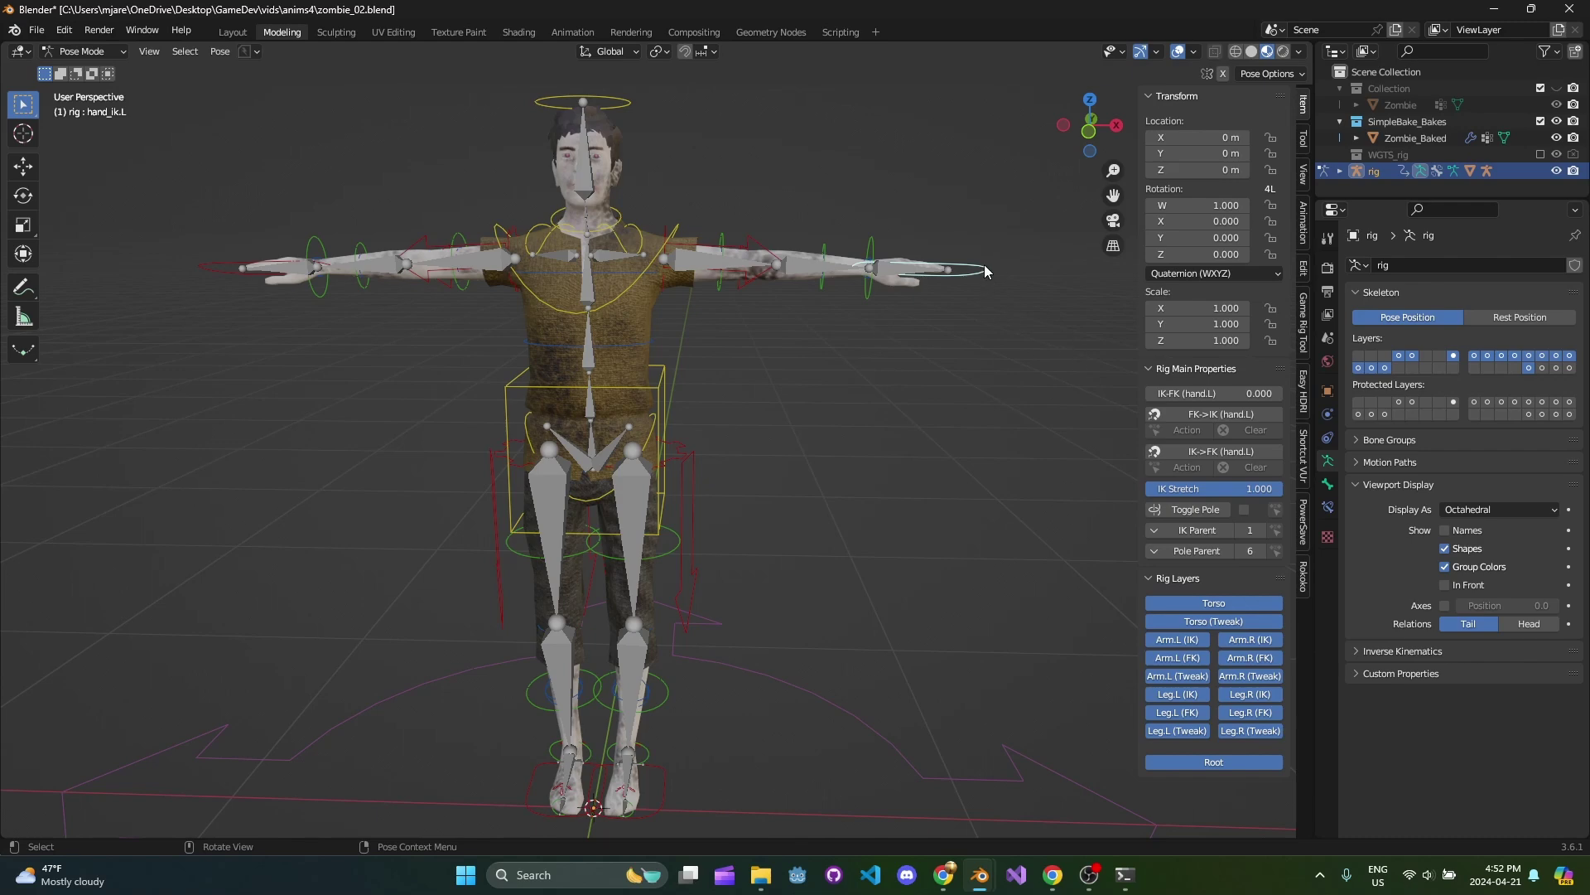
# Set the left hand's IK-FK value to 1.000 and try moving hand_ik.L to test it, cancelling the move.
pyautogui.moveTo(991, 275); pyautogui.dragTo(953, 306, button='middle')
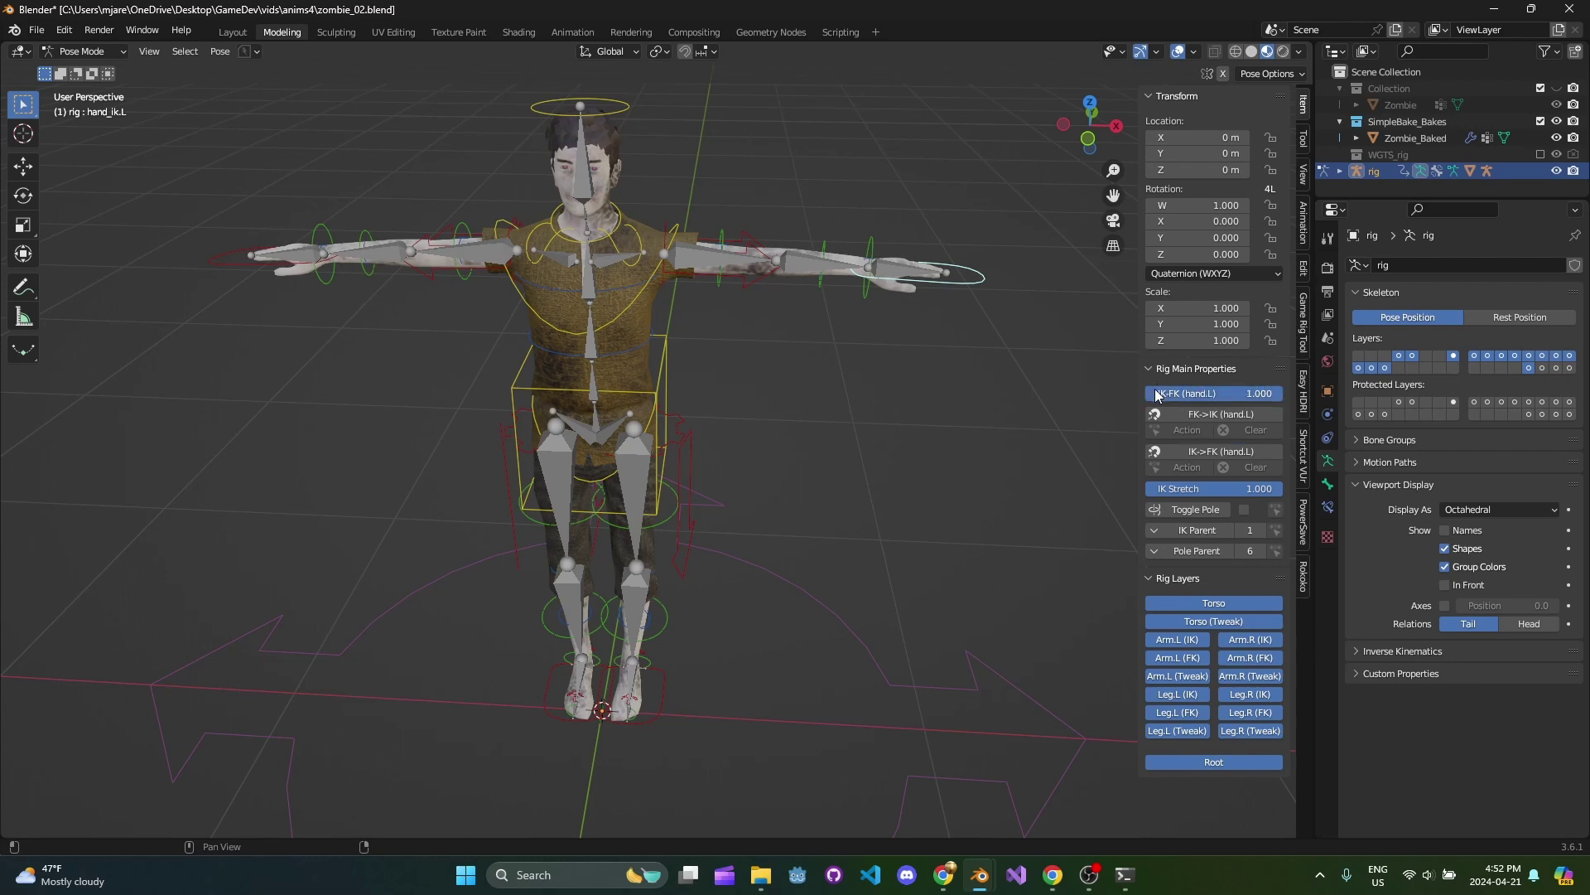
pyautogui.press('g')
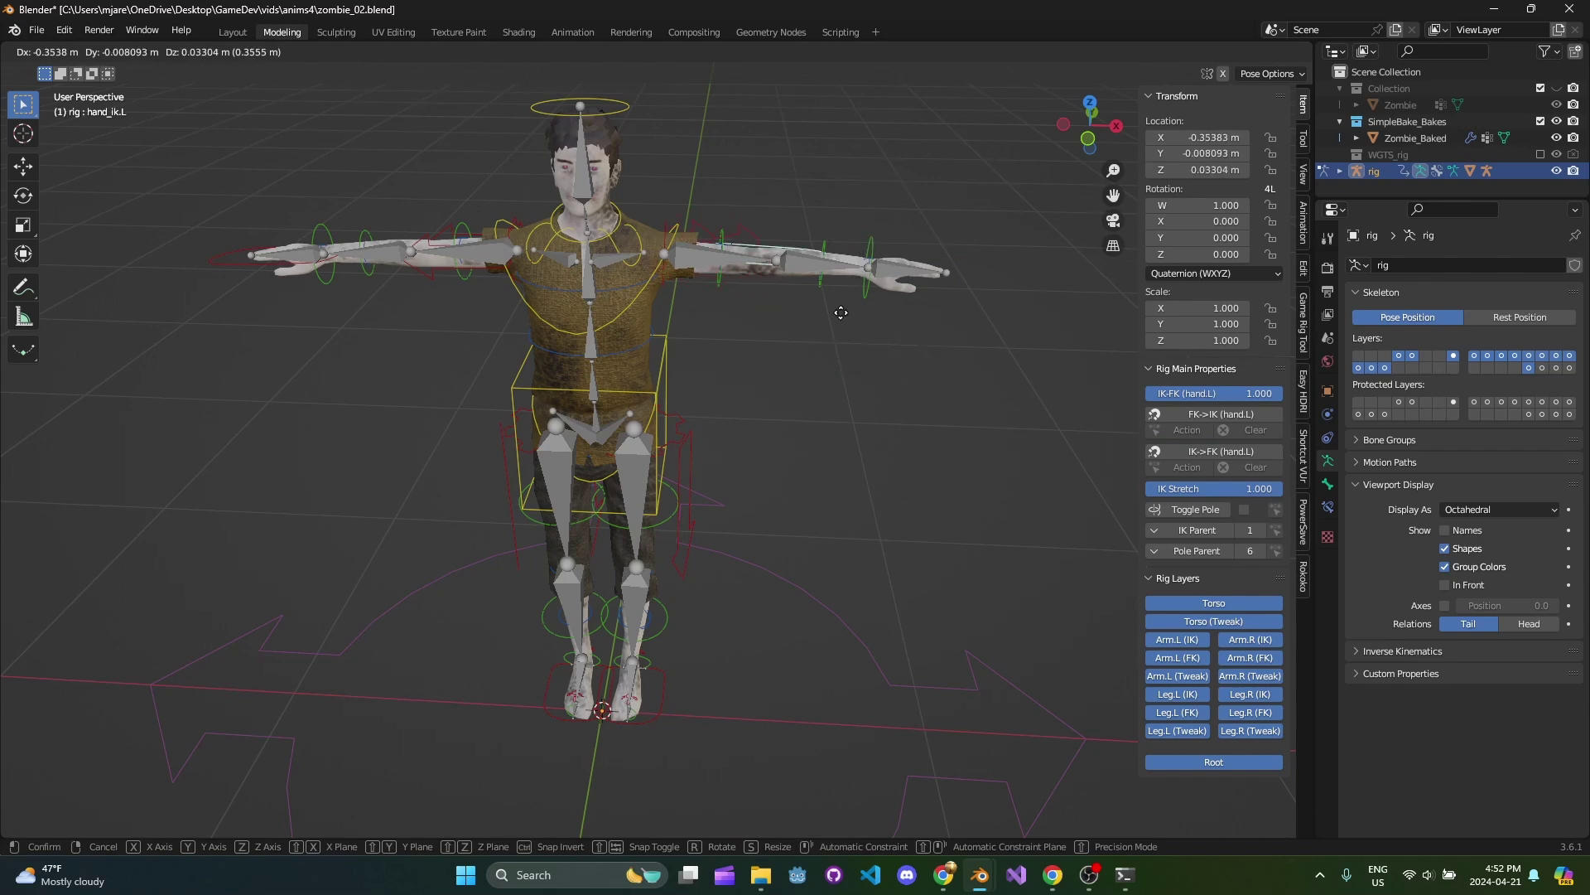
pyautogui.rightClick(895, 327)
# Select hand_ik.R, set the right hand's IK-FK value to 1.000, and save zombie_02.blend.
pyautogui.moveTo(697, 663); pyautogui.dragTo(744, 554, button='middle')
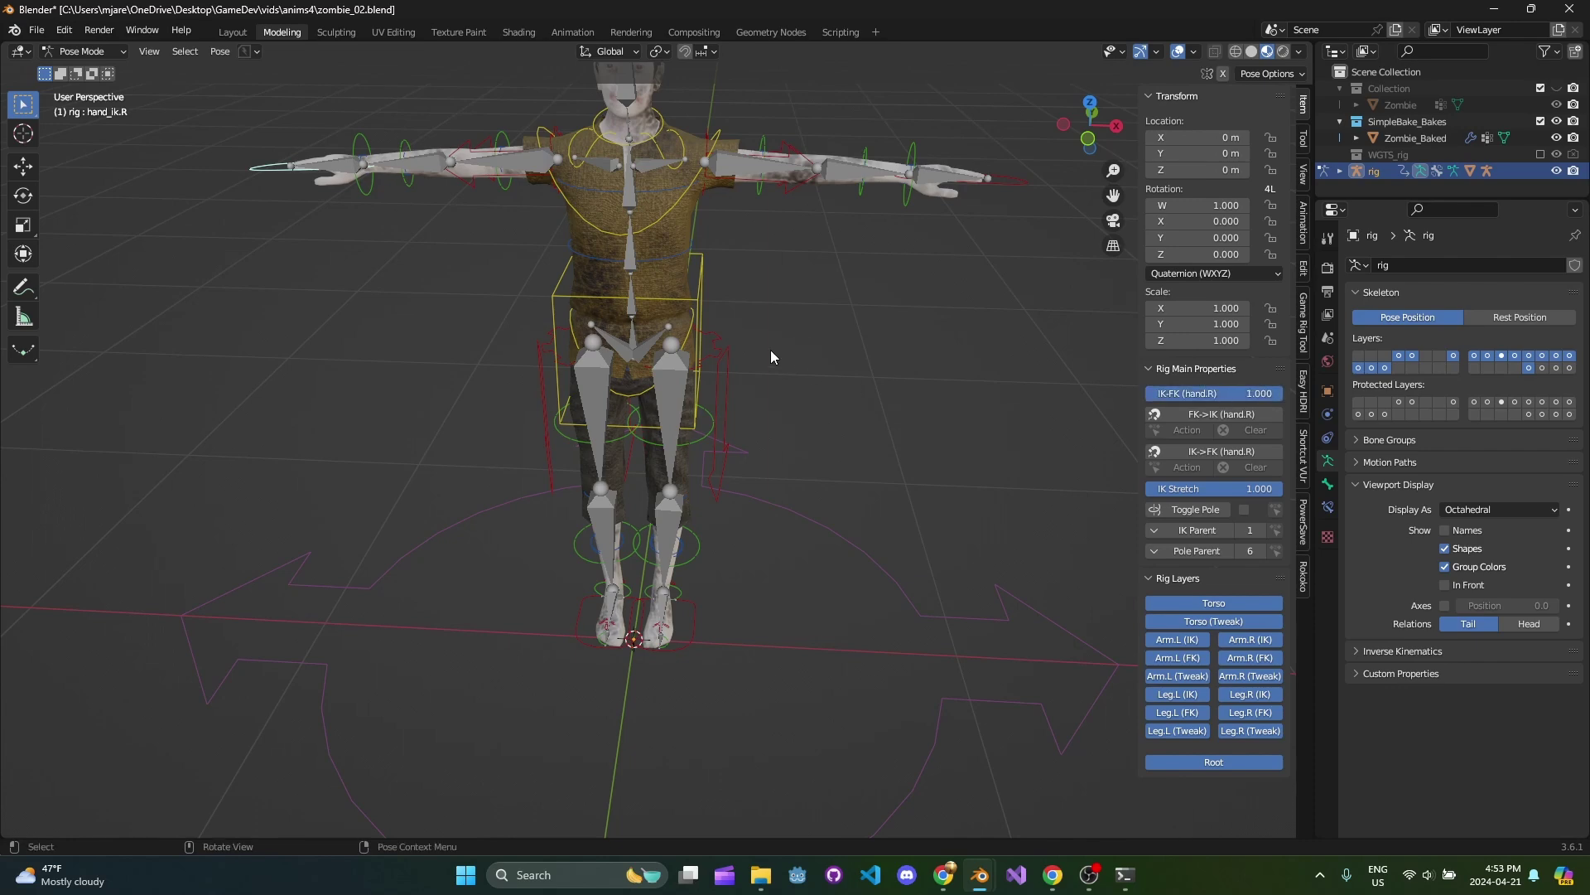
pyautogui.moveTo(770, 357); pyautogui.dragTo(817, 385, button='middle')
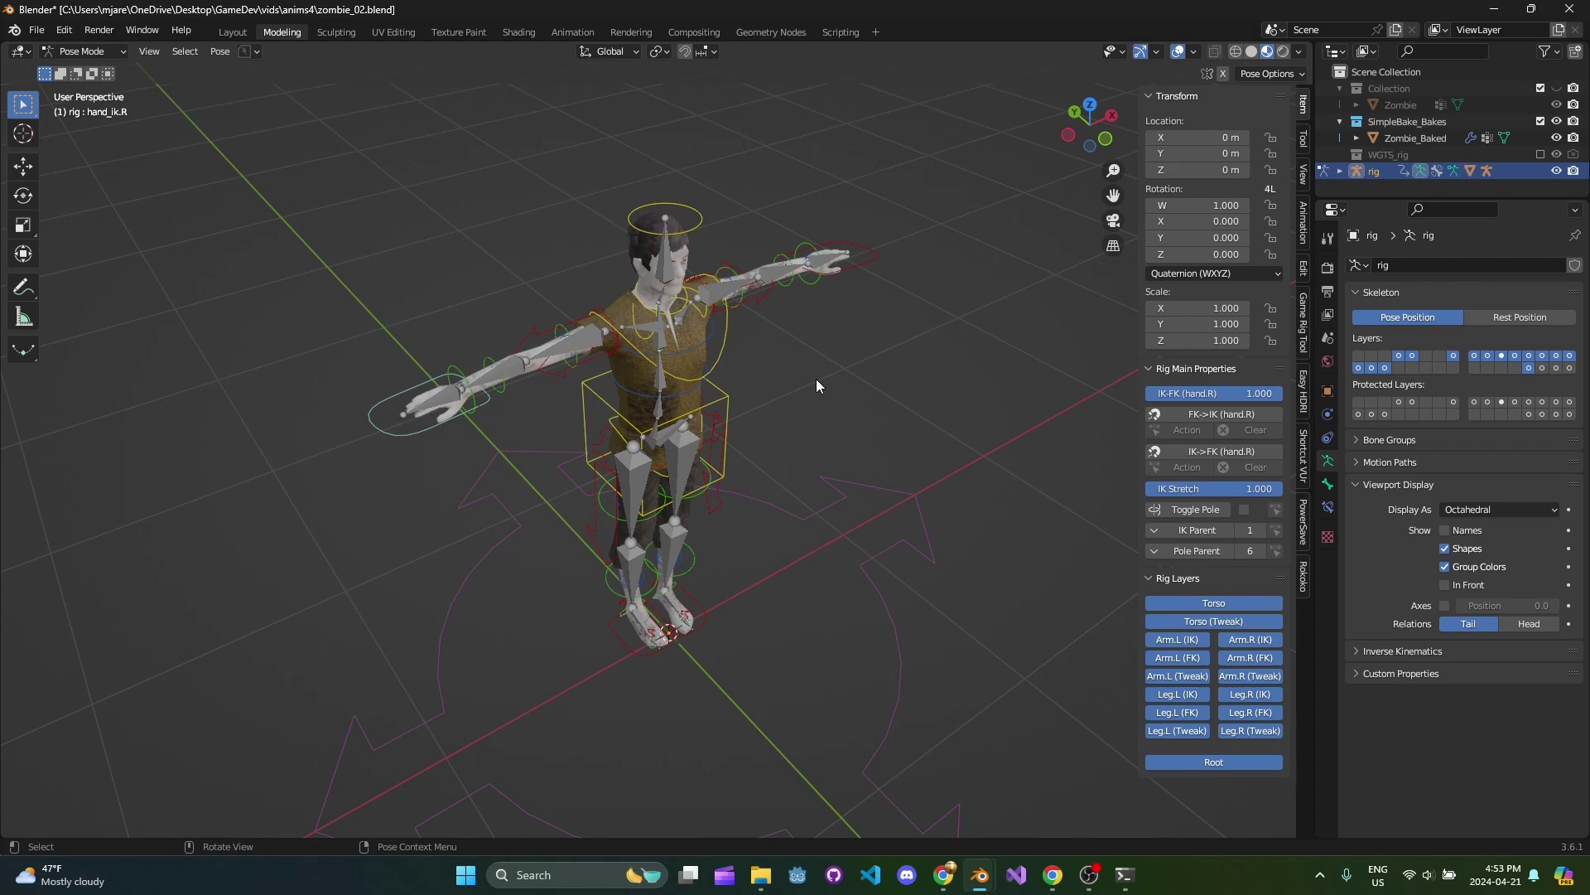
pyautogui.moveTo(816, 385); pyautogui.dragTo(780, 431, button='middle')
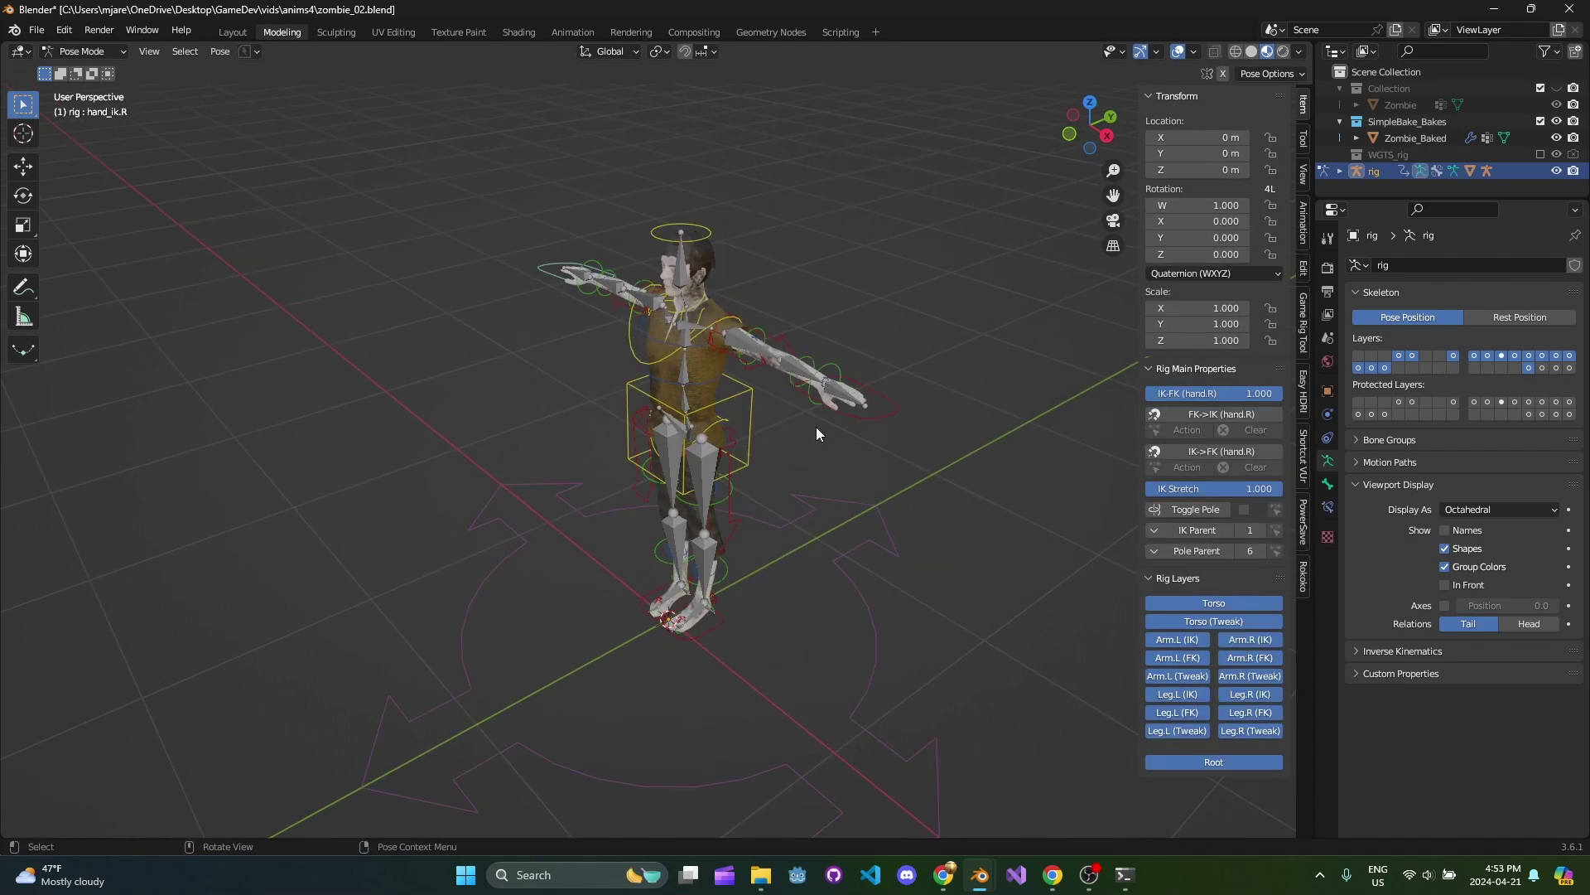
pyautogui.hotkey('ctrl', 's')
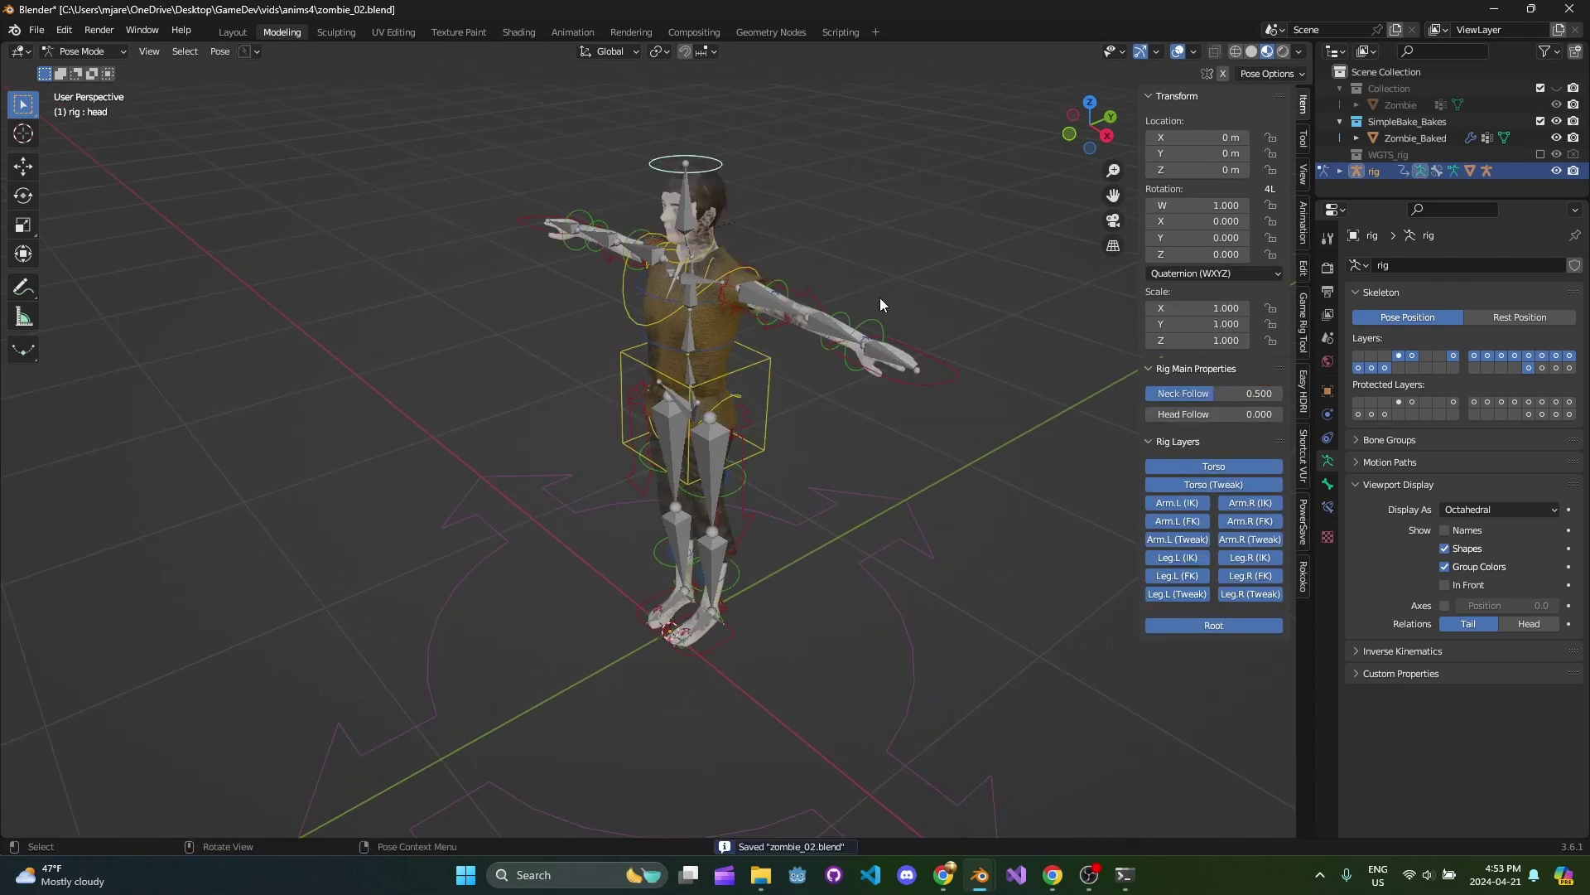
# Switch to Chrome's Mixamo page with the walking animations.
pyautogui.moveTo(880, 296)
pyautogui.mouseDown(button='middle')
pyautogui.moveTo(893, 298)
pyautogui.moveTo(835, 310)
pyautogui.moveTo(1004, 270)
pyautogui.moveTo(642, 263)
pyautogui.moveTo(905, 295)
pyautogui.mouseUp(button='middle')
pyautogui.scroll(-2, 903, 296)
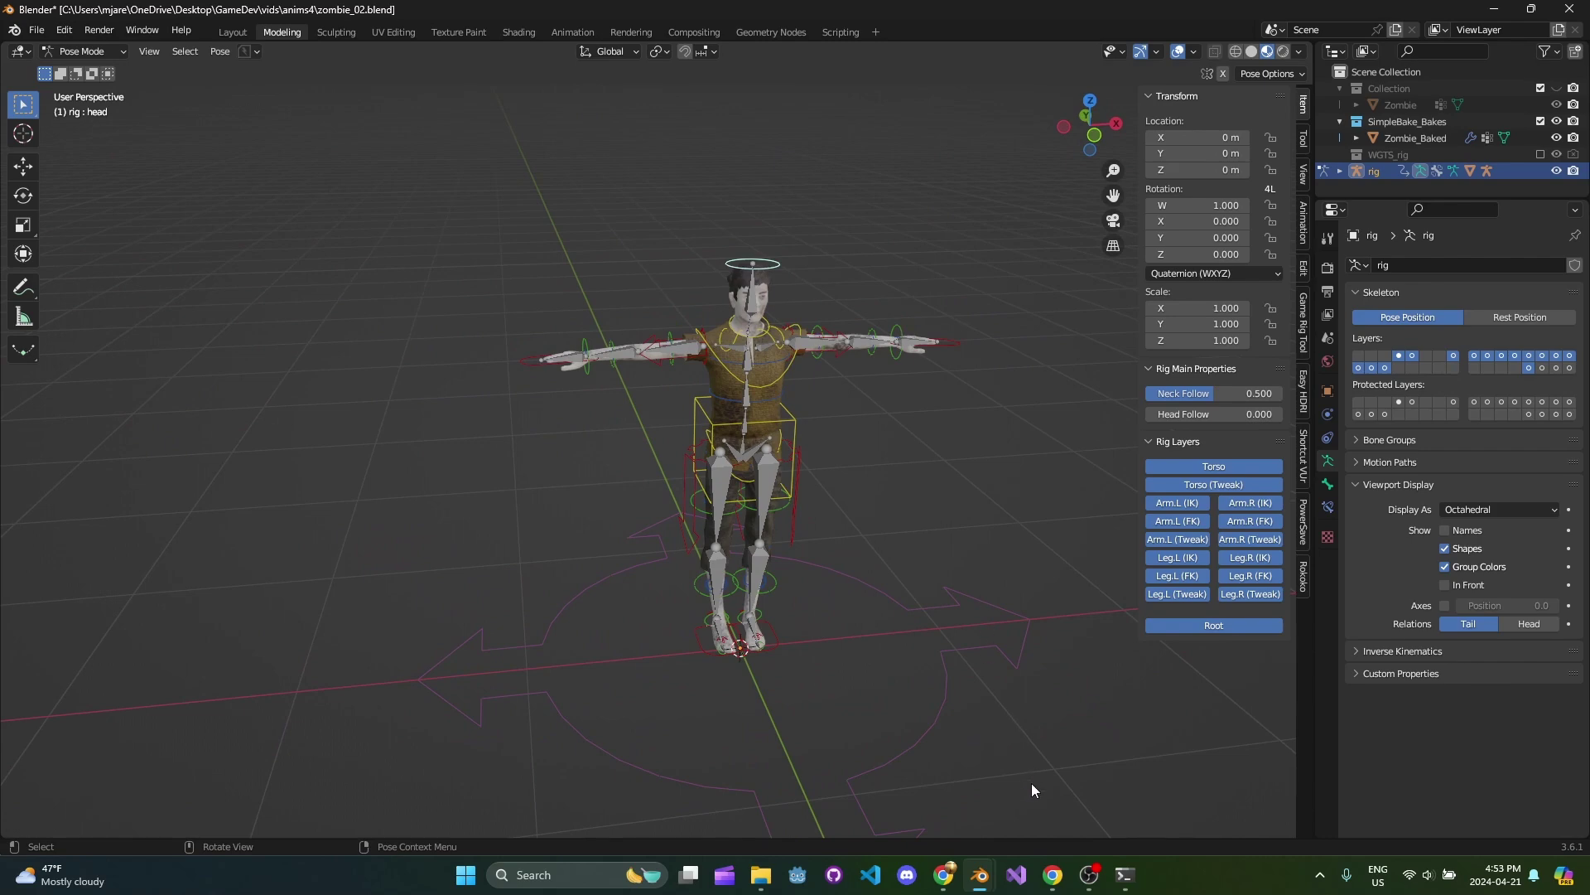
pyautogui.click(1050, 874)
pyautogui.click(1050, 874)
pyautogui.moveTo(943, 873)
pyautogui.click(1040, 787)
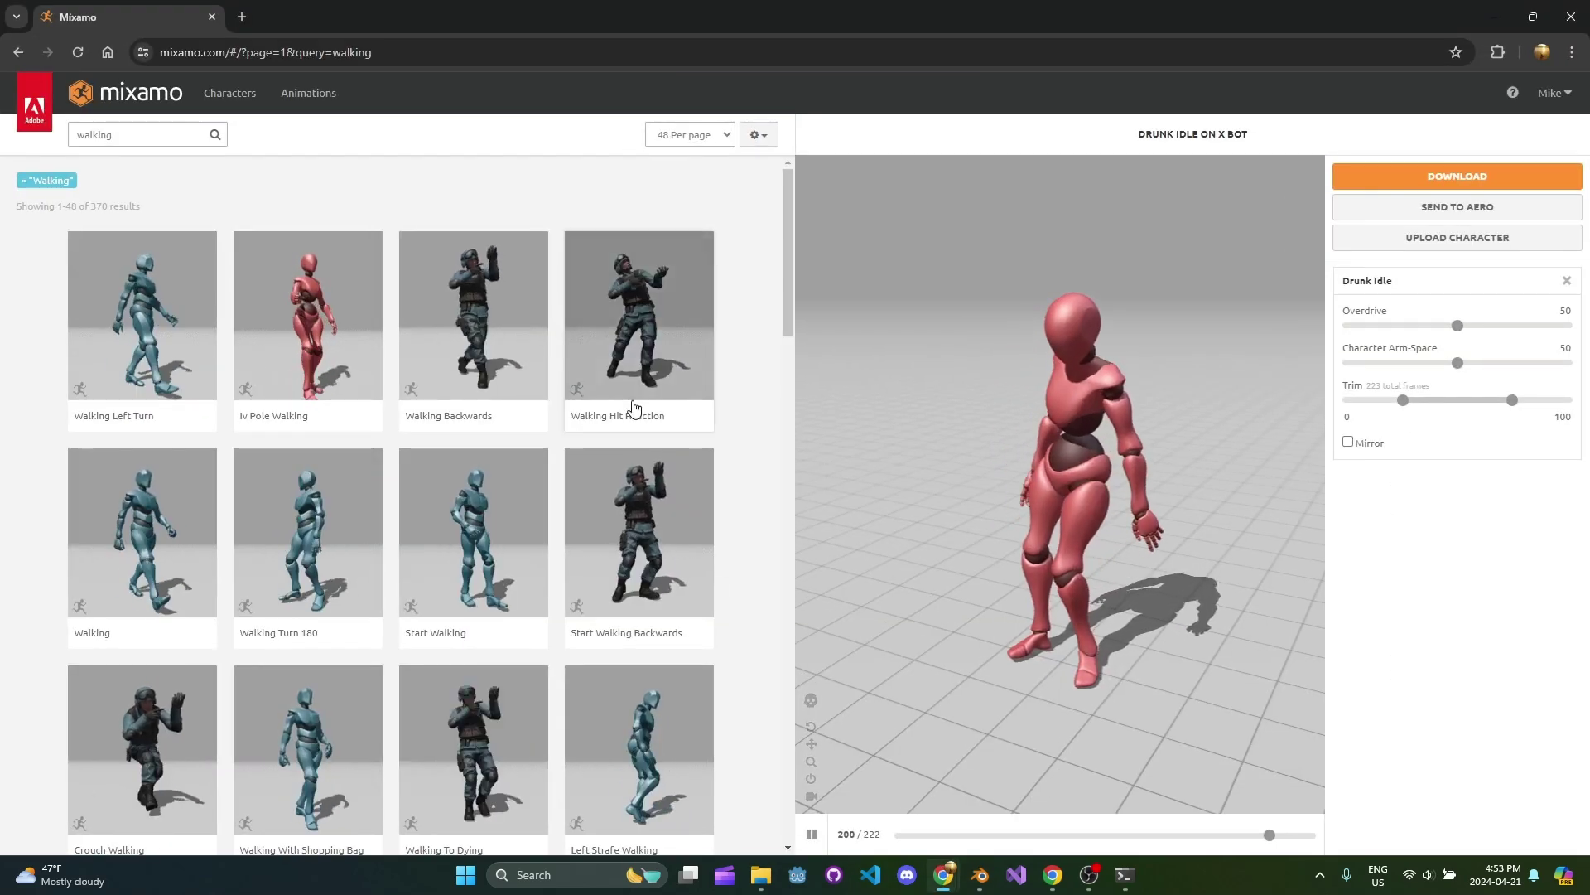